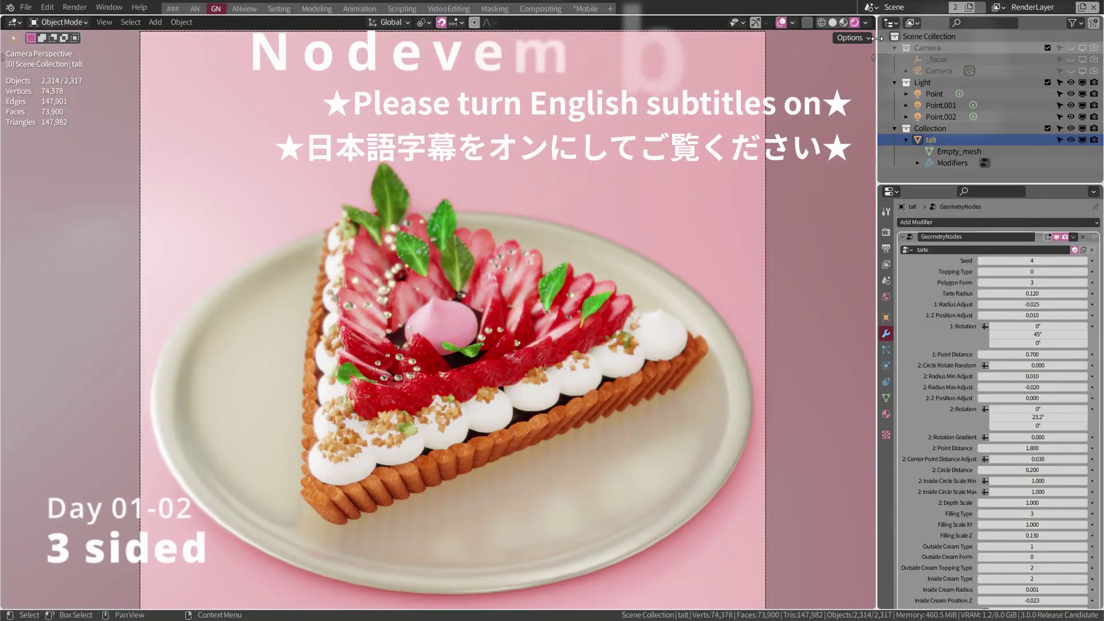
View the tart in Wireframe, toggle the GeometryNodes modifier's viewport display off and on, then return to Rendered
click(821, 23)
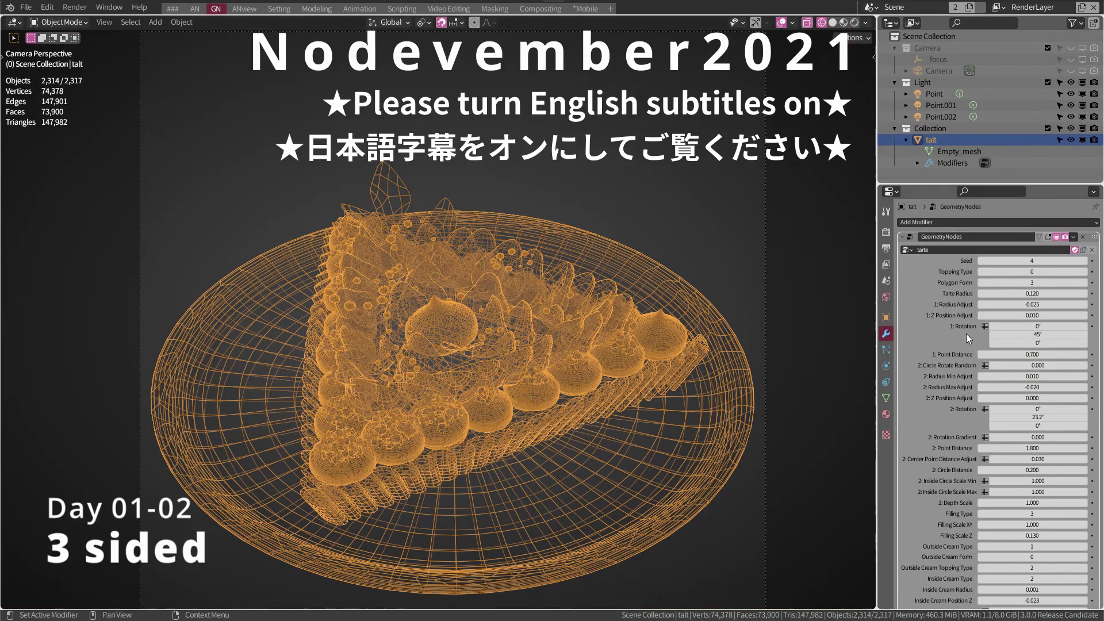
click(1064, 237)
click(1057, 236)
click(854, 23)
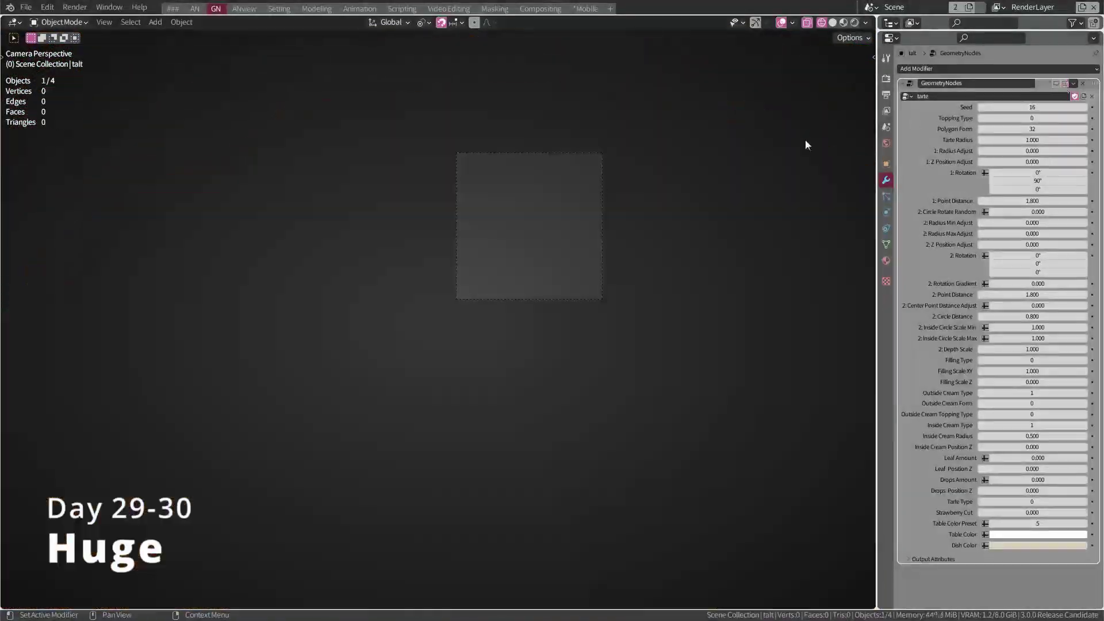
Scroll the Geometry Nodes Sample Files list down to the Tarte Generator entry
click(931, 141)
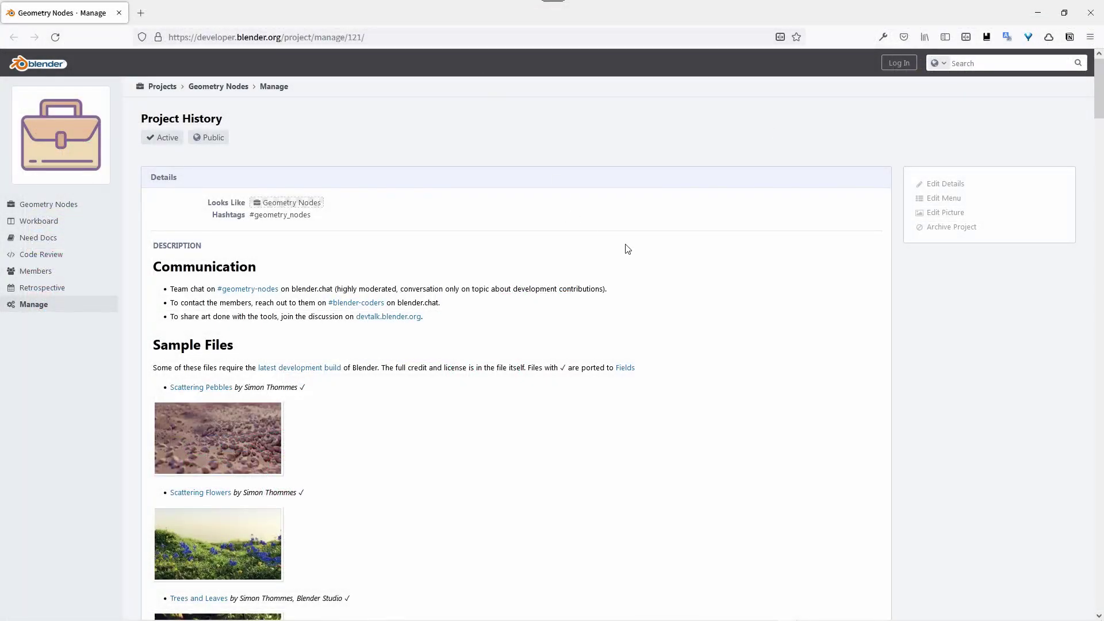
scroll(627, 249, down, 1)
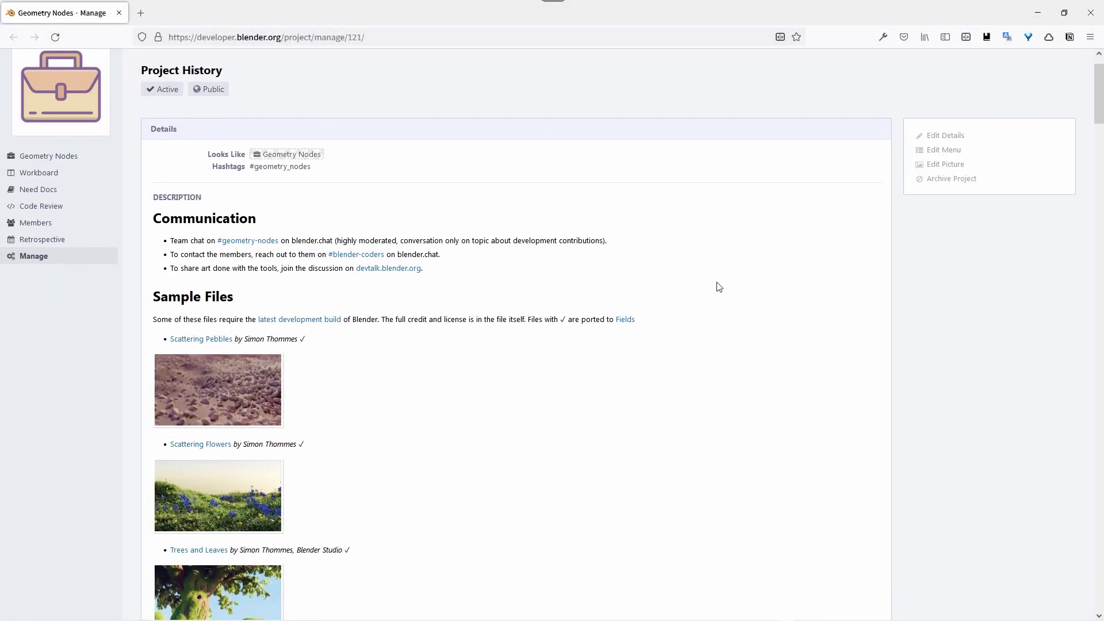
scroll(717, 286, down, 1)
scroll(717, 286, down, 3)
scroll(698, 291, down, 4)
scroll(699, 294, down, 6)
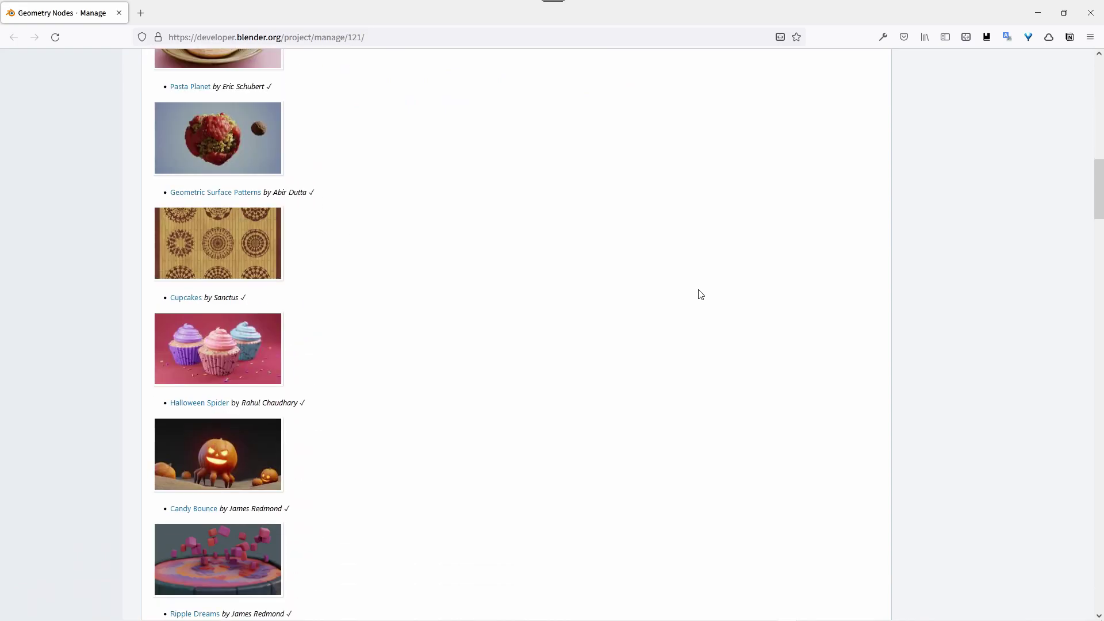
scroll(697, 293, down, 4)
scroll(698, 293, down, 5)
scroll(697, 293, down, 2)
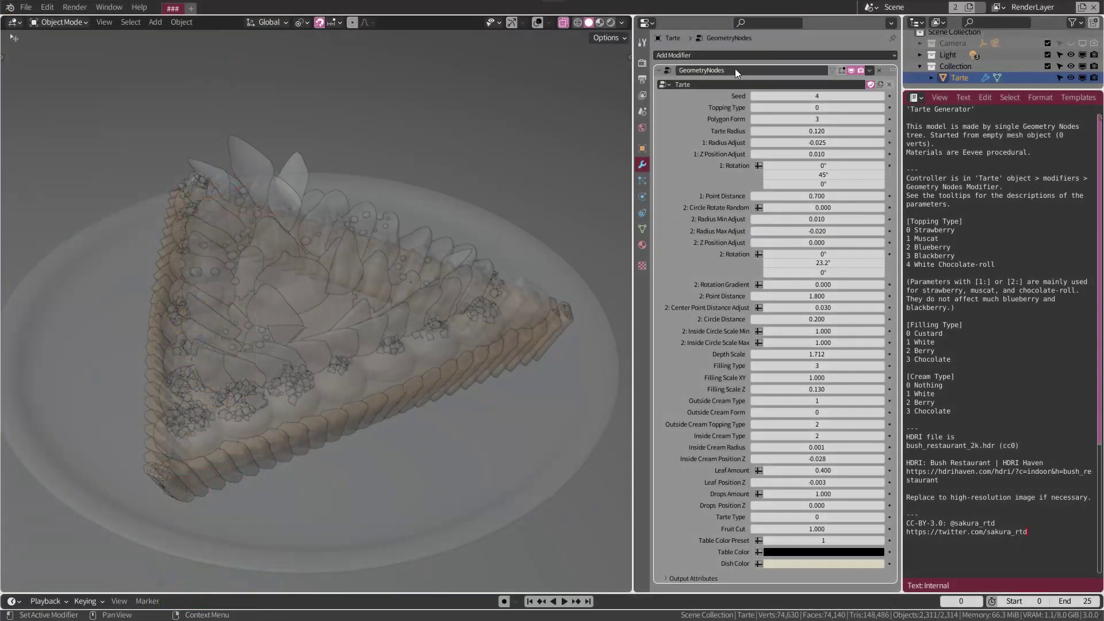
Show the tart in Rendered shading, then switch the 3D Viewport to the Geometry Node Editor
click(611, 22)
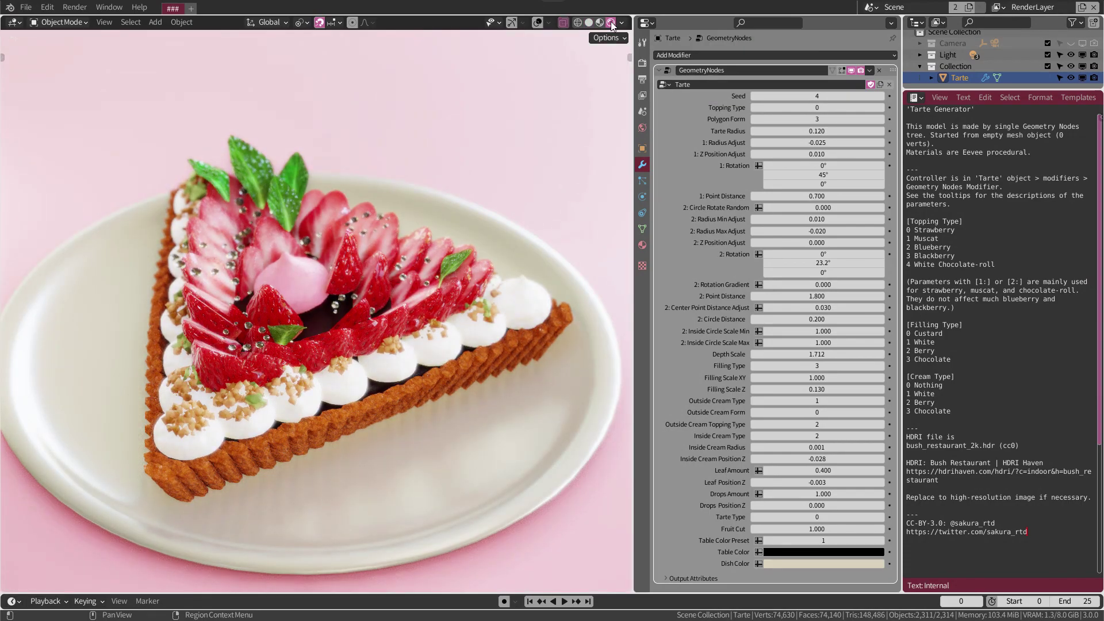
click(17, 25)
click(83, 126)
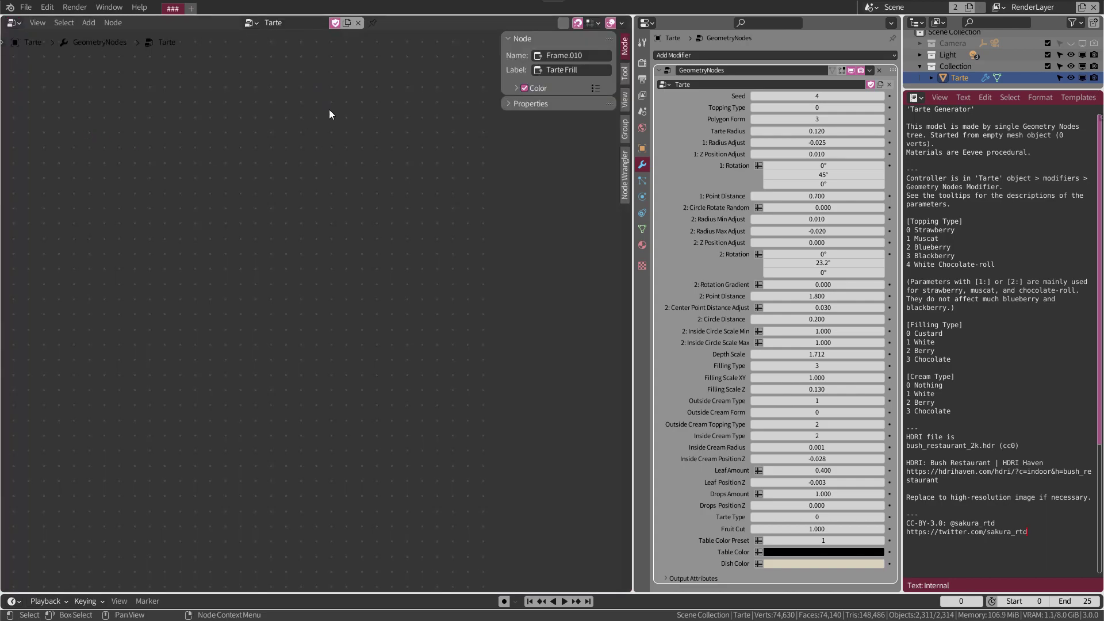
Frame the whole Tarte node tree with the node side panel closed
key(Home)
key(n)
key(Home)
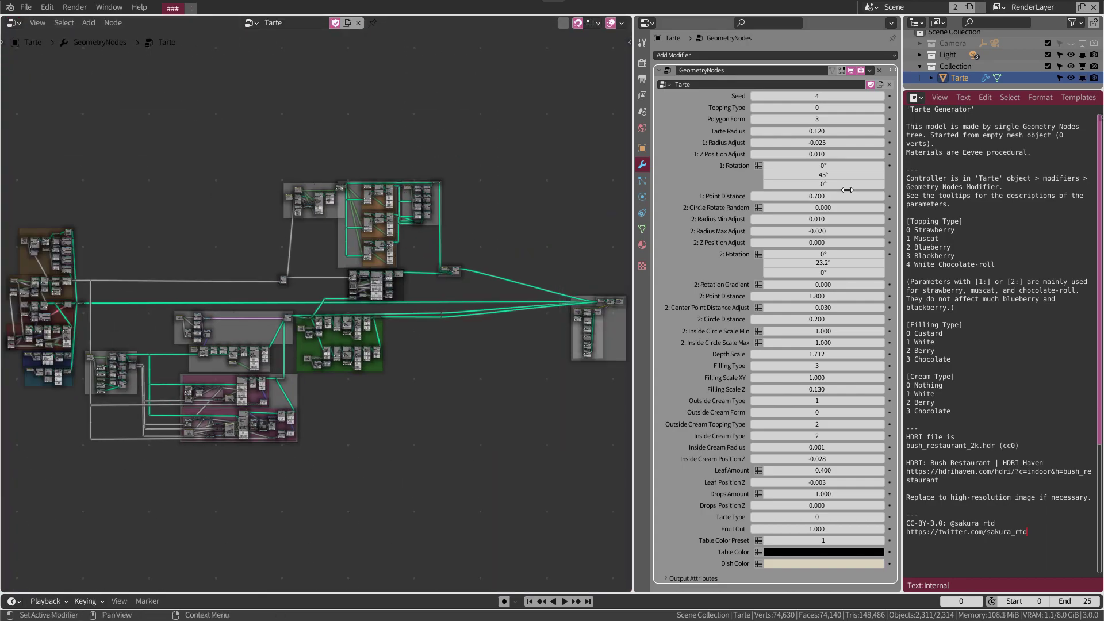
Collapse the notes Text Editor, give the tree more room, and shift the frame and view
drag(907, 188, 1084, 188)
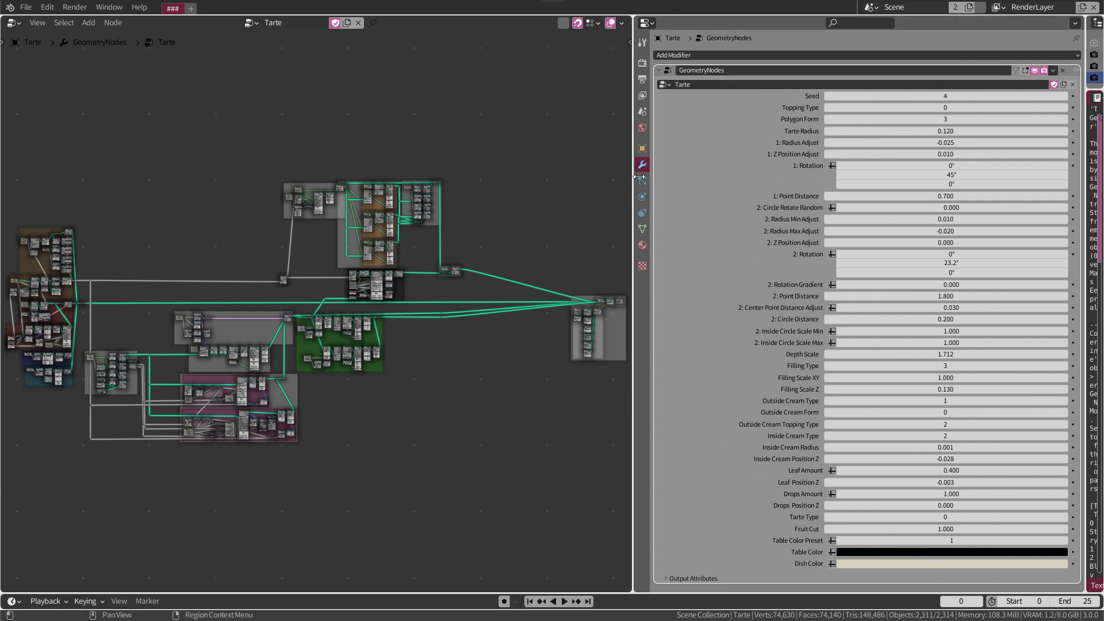
drag(635, 180, 796, 180)
drag(726, 340, 606, 338)
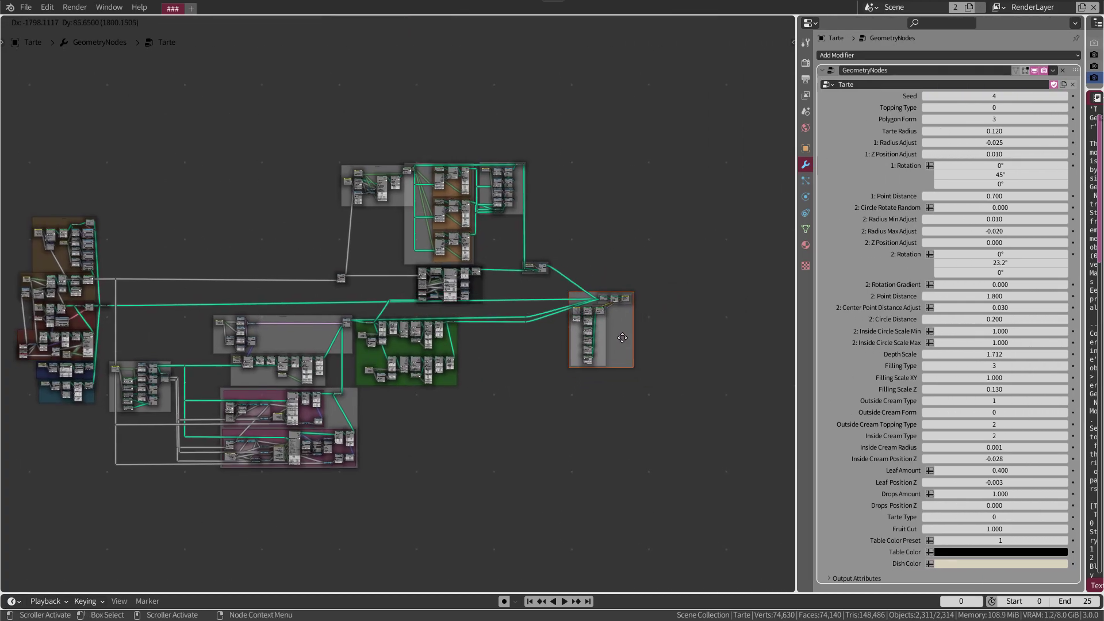
middle_drag(557, 392, 631, 395)
scroll(638, 403, up, 1)
scroll(655, 414, up, 1)
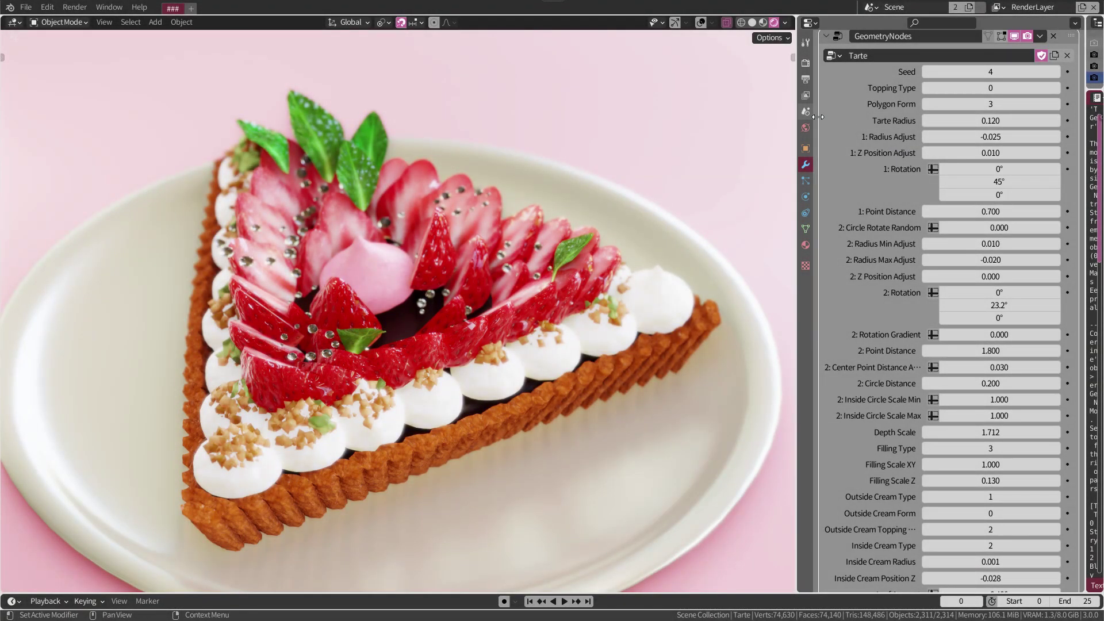
Enlarge and widen the Geometry Nodes modifier's parameter list
drag(817, 117, 799, 117)
ctrl+middle_drag(877, 84, 878, 115)
drag(779, 157, 669, 157)
Try Seed values 8, 2 and a sweep up to 134, then cancel back to Seed 4
click(1051, 120)
click(1051, 120)
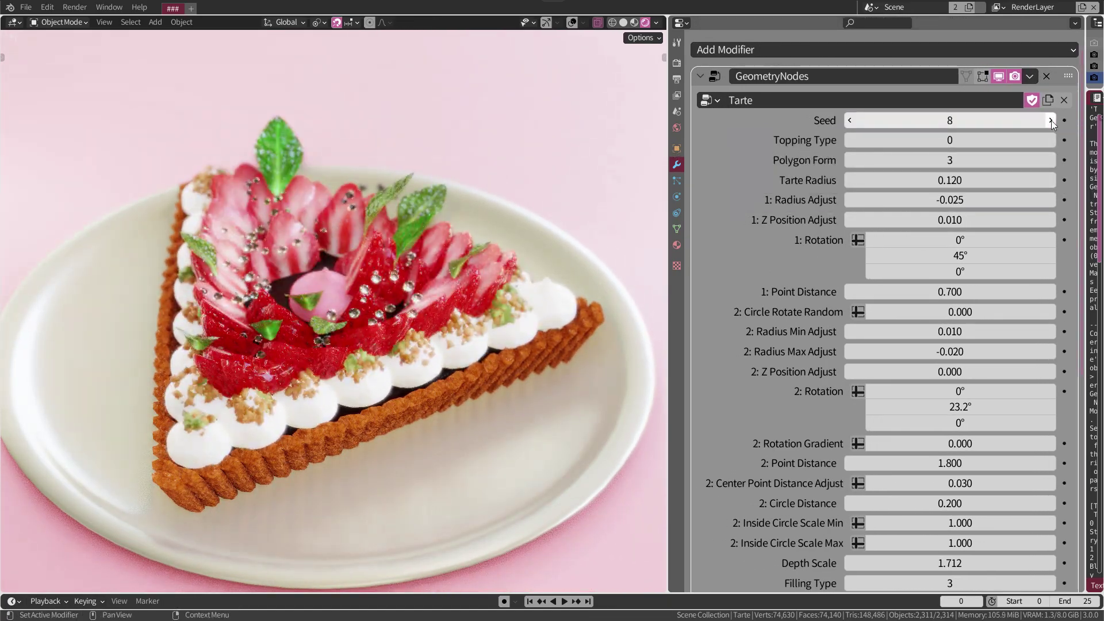
click(1051, 120)
click(850, 120)
click(851, 120)
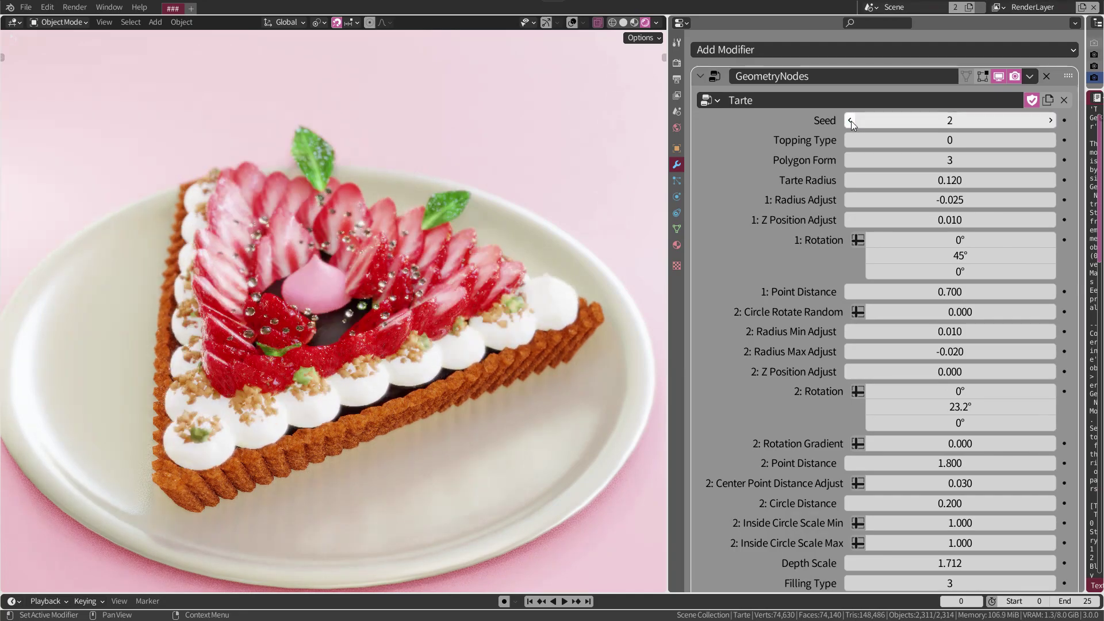
drag(851, 121, 800, 135)
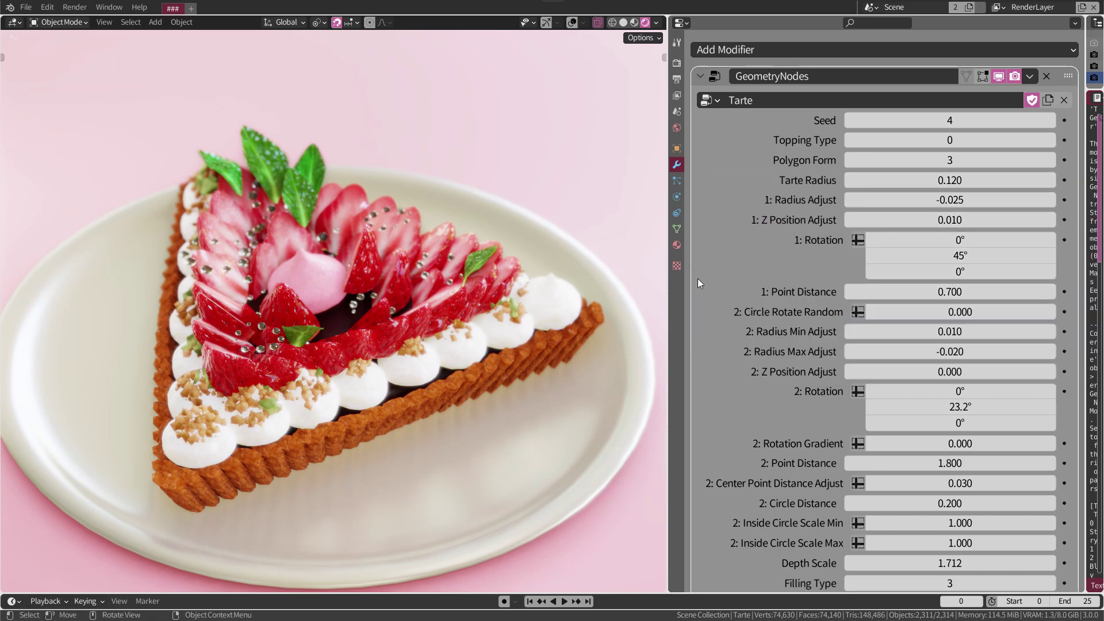
drag(887, 127, 920, 127)
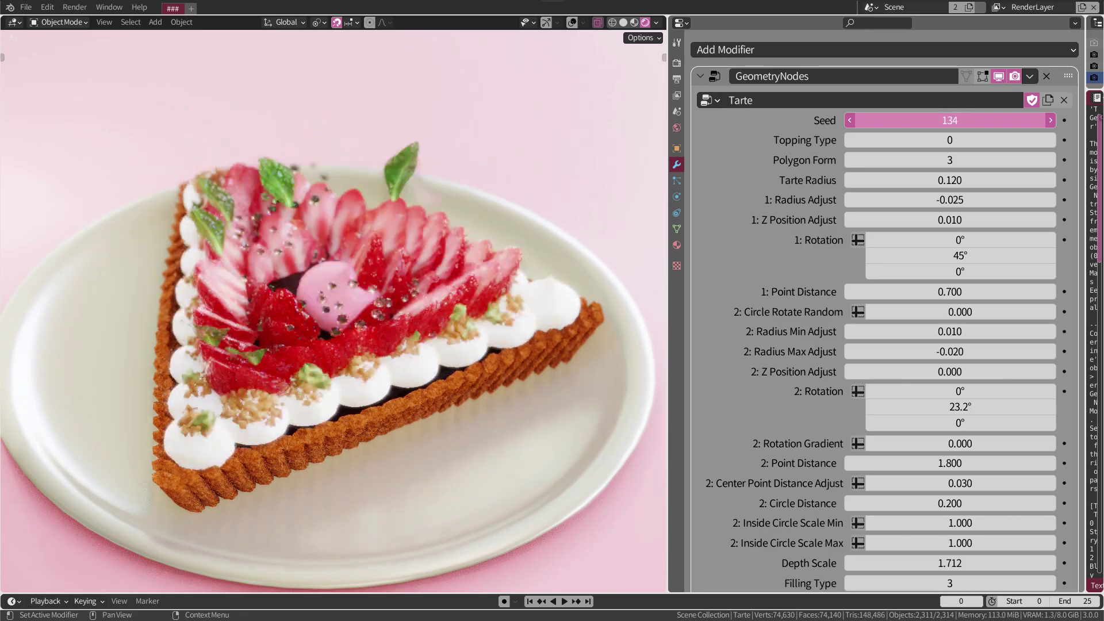
key(Escape)
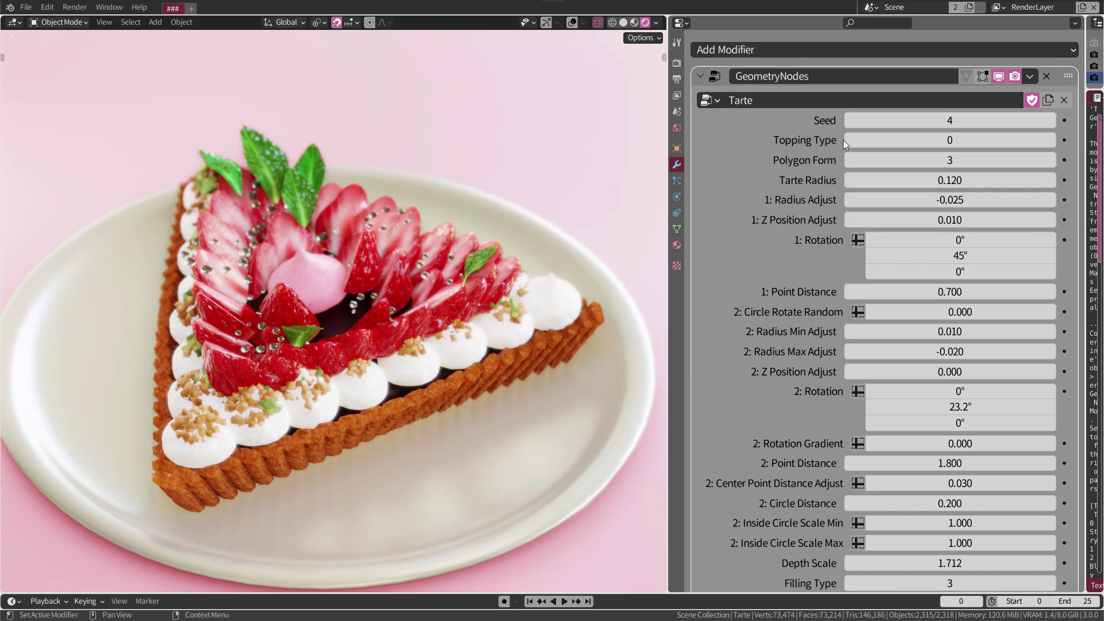
click(1050, 140)
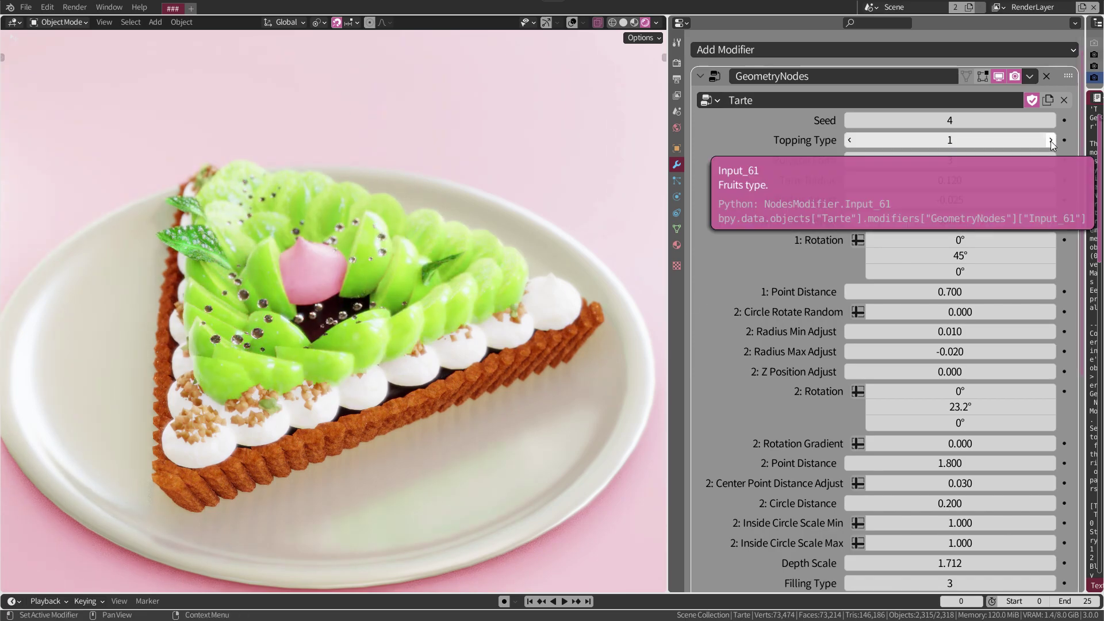
click(1051, 140)
click(1050, 140)
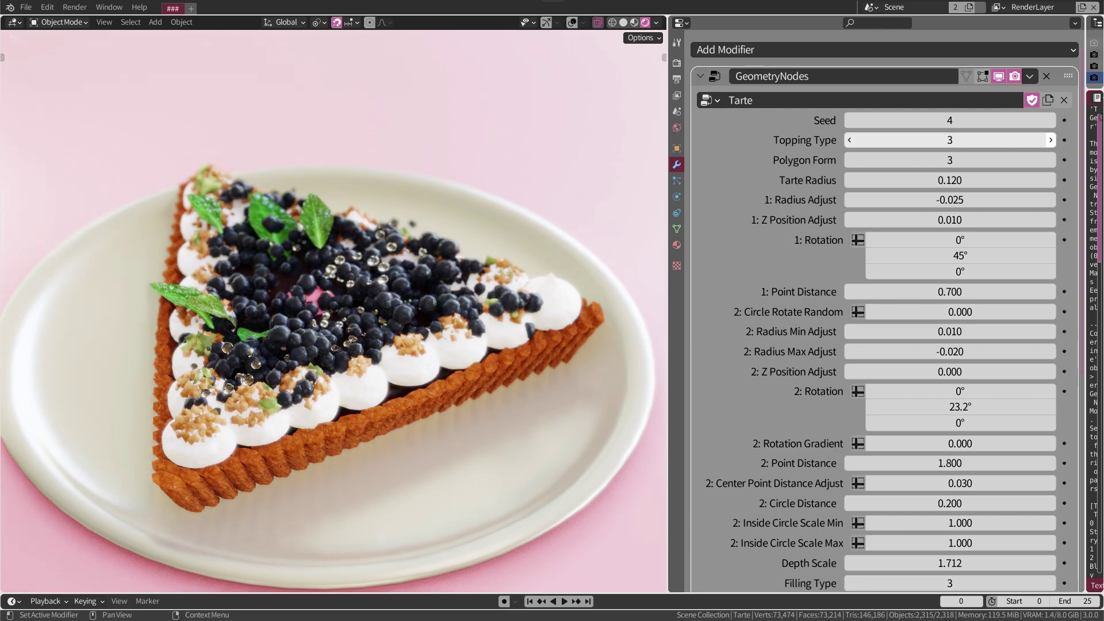
click(1051, 140)
drag(1086, 167, 895, 189)
mouse_move(998, 263)
mouse_down()
mouse_move(908, 229)
mouse_move(1084, 205)
mouse_up()
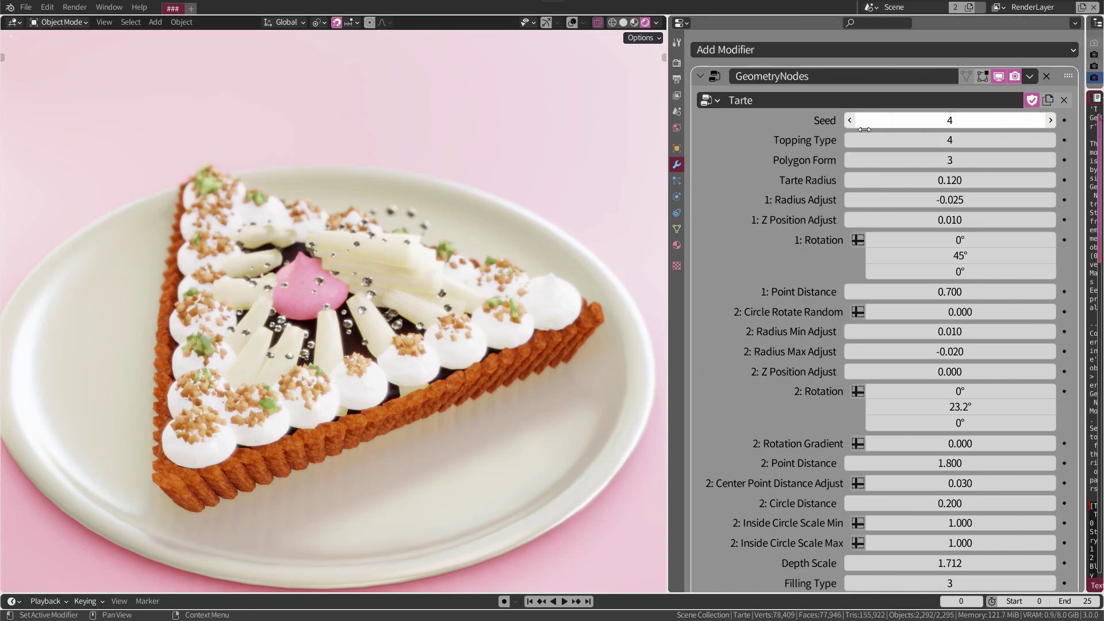
click(848, 143)
click(847, 142)
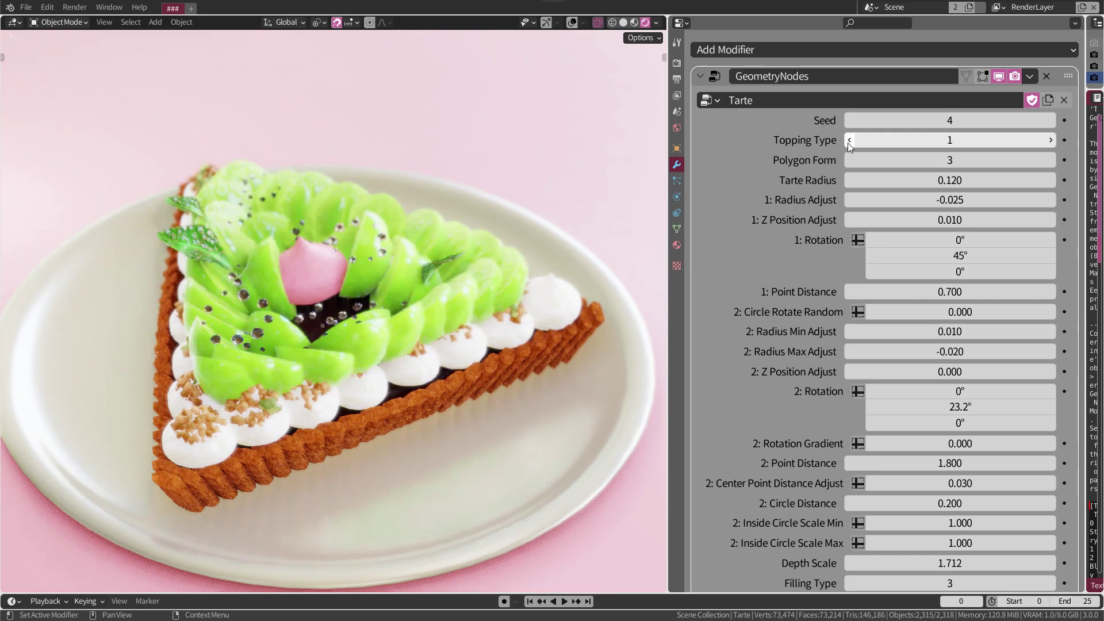
click(848, 143)
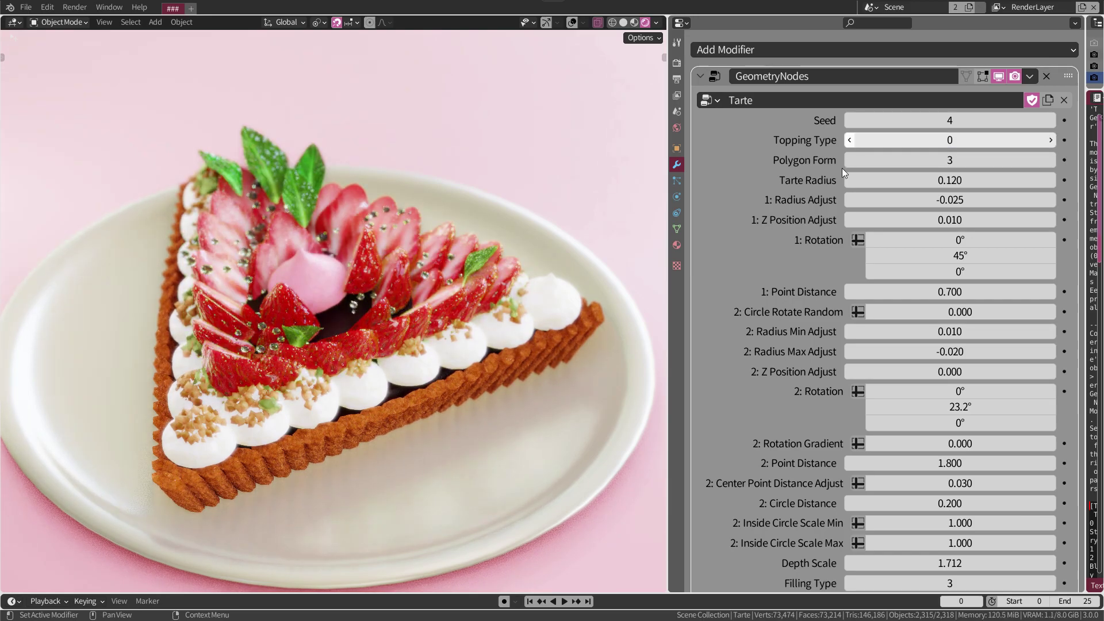
Raise Polygon Form to 32 sides and set Tarte Radius to 0.100, viewed from near top-down
click(1049, 161)
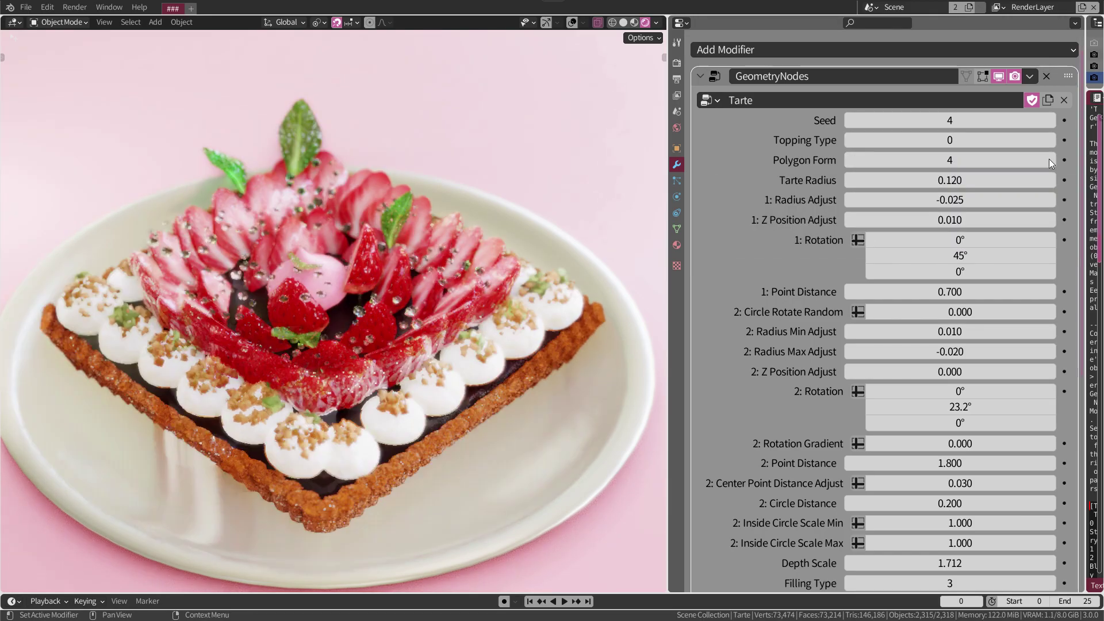
click(1050, 161)
click(1050, 160)
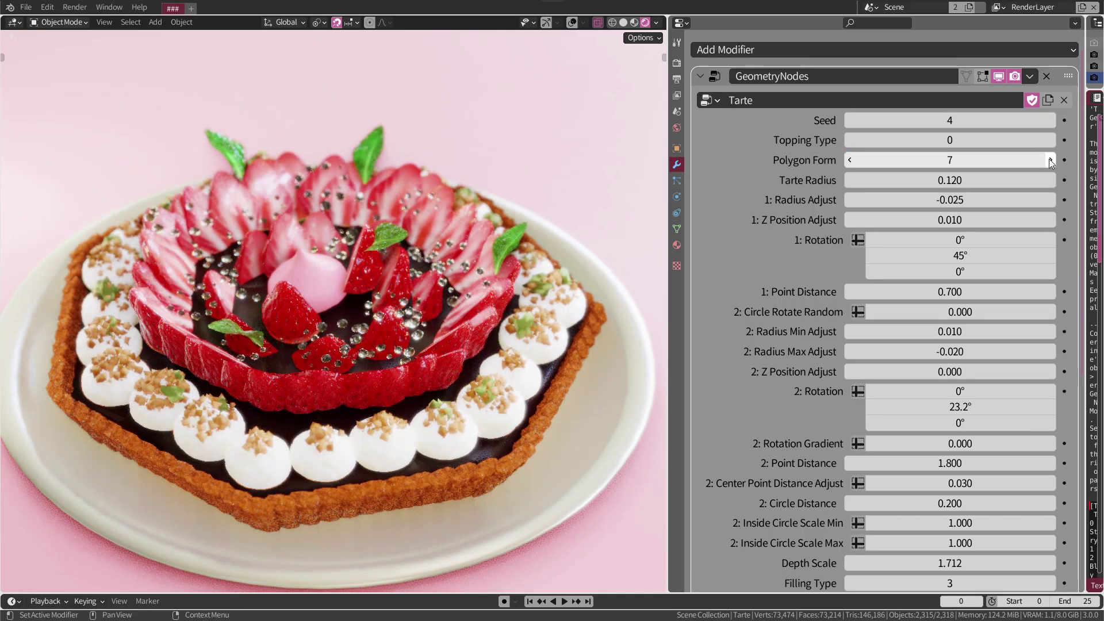
click(1050, 161)
drag(1050, 160, 589, 163)
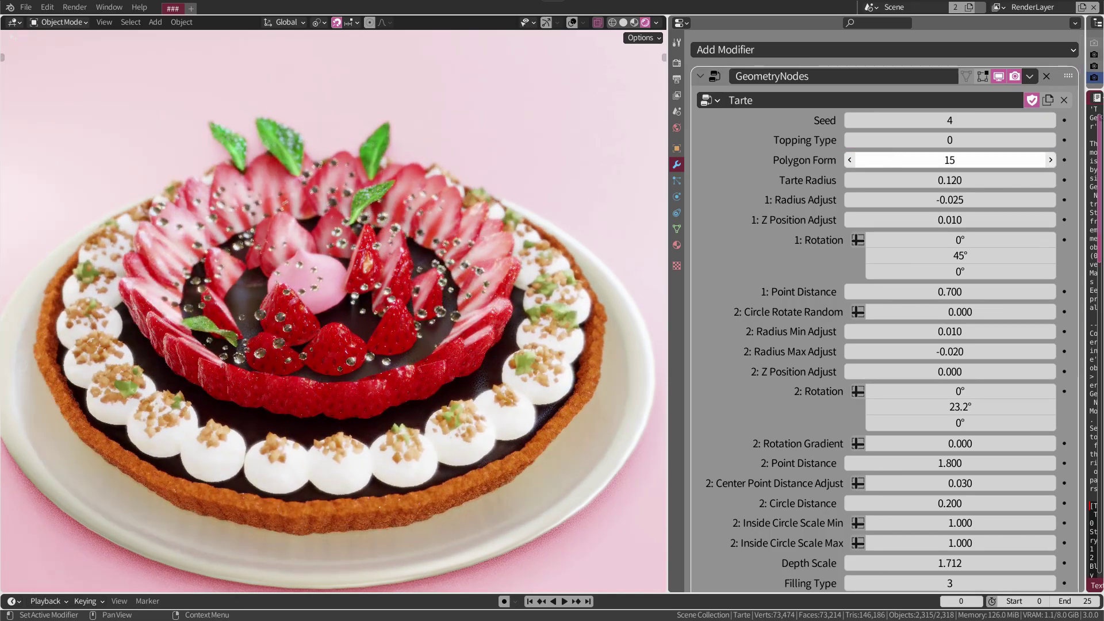
mouse_move(586, 157)
middle_down()
mouse_move(511, 254)
mouse_move(584, 254)
mouse_move(473, 230)
mouse_move(361, 261)
mouse_move(309, 255)
middle_up()
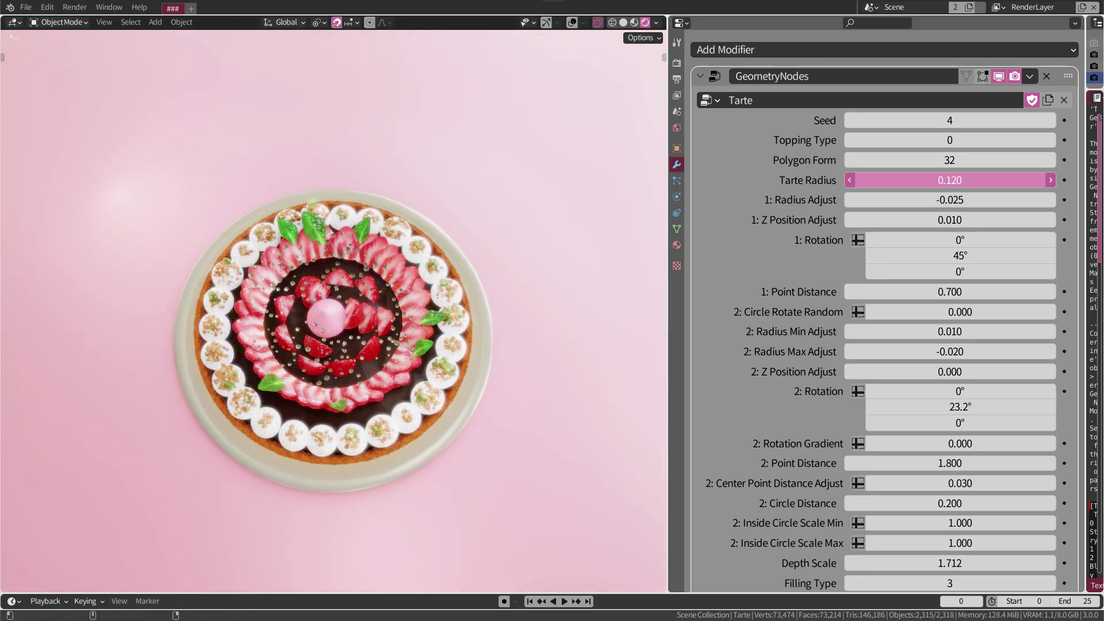
mouse_move(949, 180)
mouse_down()
mouse_move(1012, 180)
mouse_move(886, 180)
mouse_up()
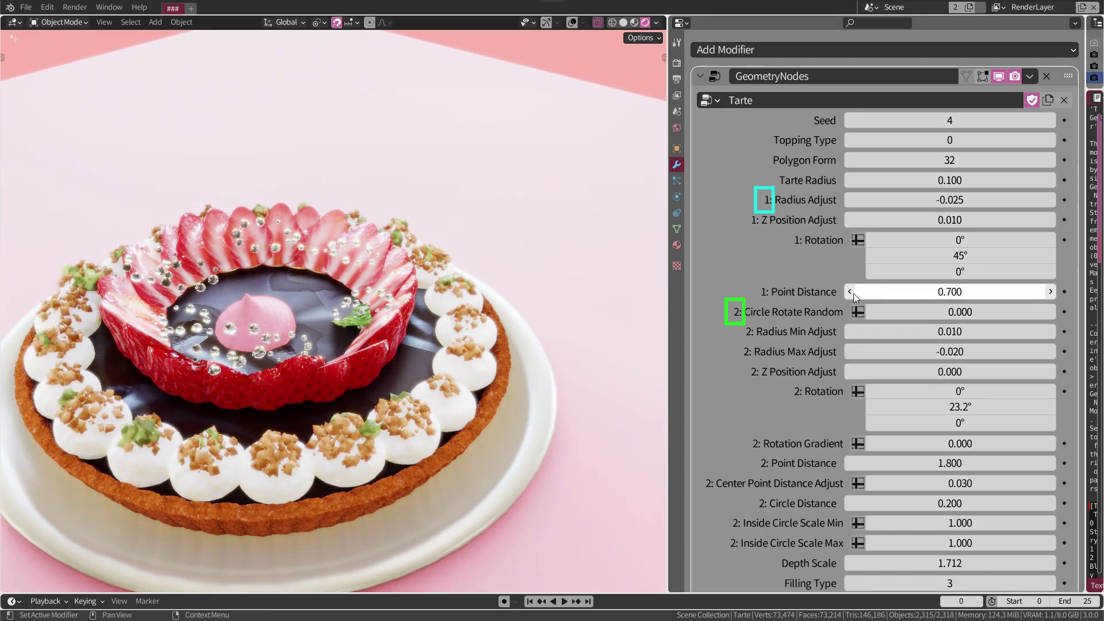
Tweak outer-ring height and radius, settle 1: Z Position Adjust at 0.006, and widen 1: Point Distance
mouse_move(910, 220)
mouse_down()
mouse_move(863, 220)
mouse_move(880, 219)
mouse_up()
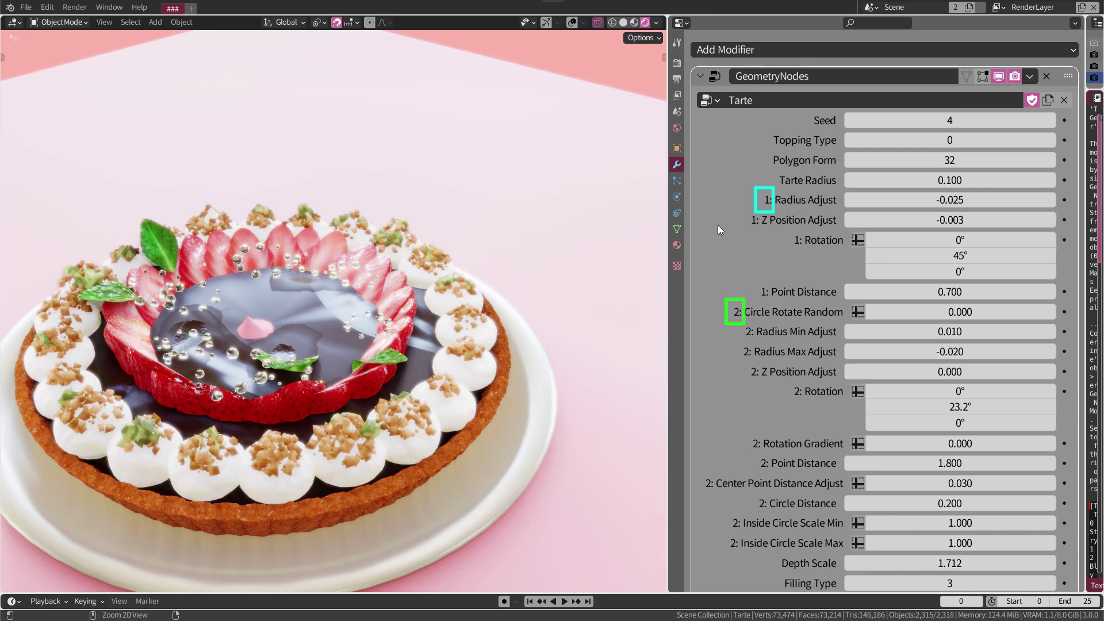
key(ctrl+z)
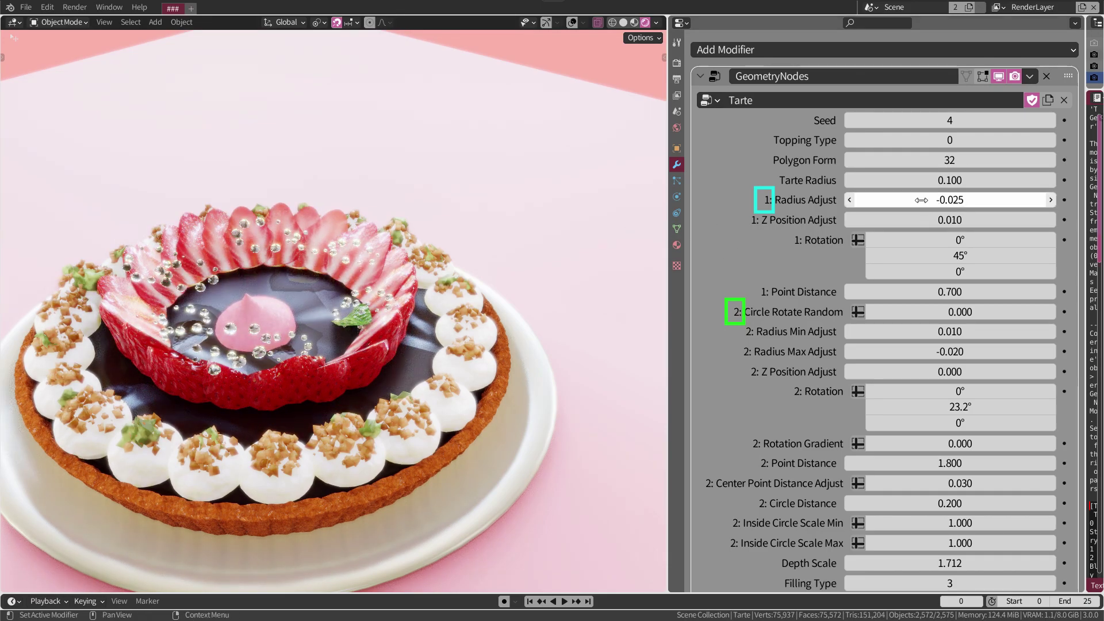
drag(950, 199, 978, 200)
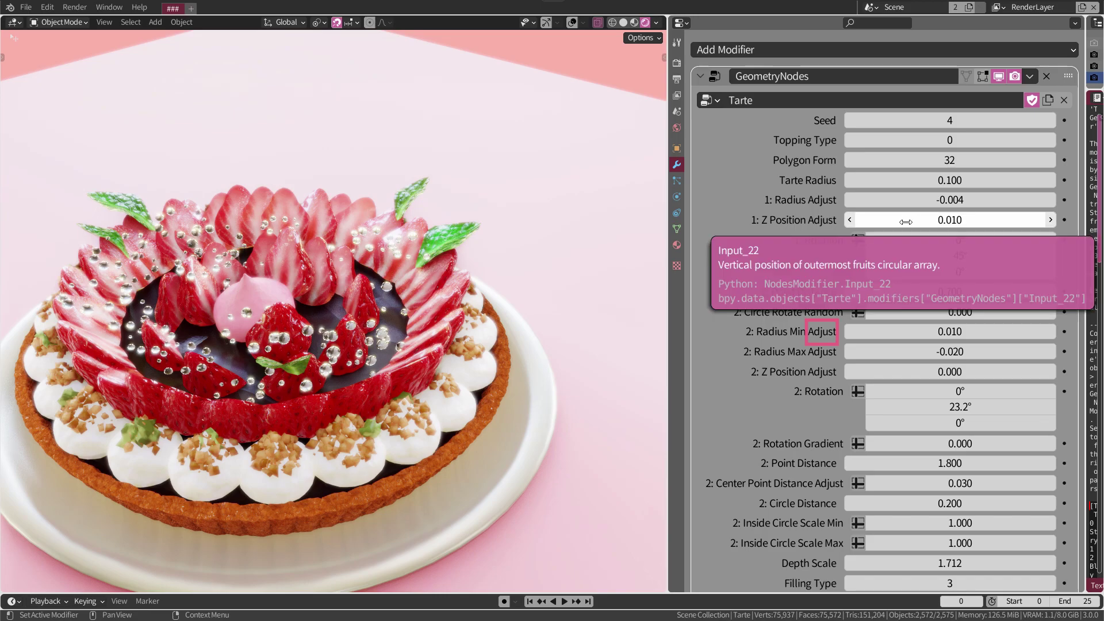
mouse_move(905, 222)
mouse_down()
mouse_move(891, 222)
mouse_move(957, 220)
mouse_up()
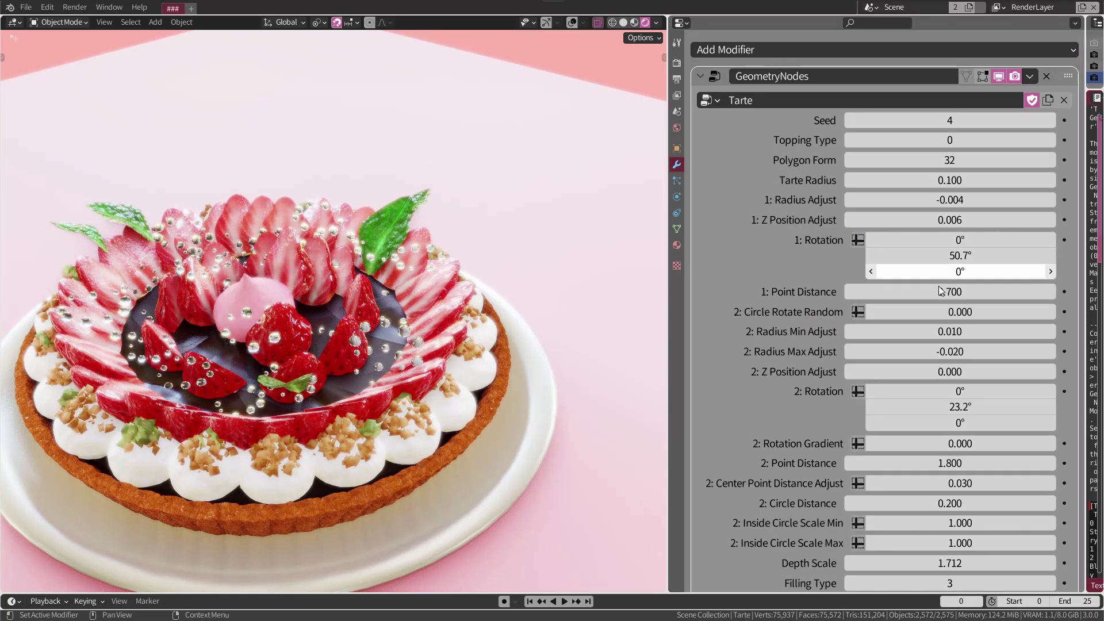
drag(943, 292, 943, 292)
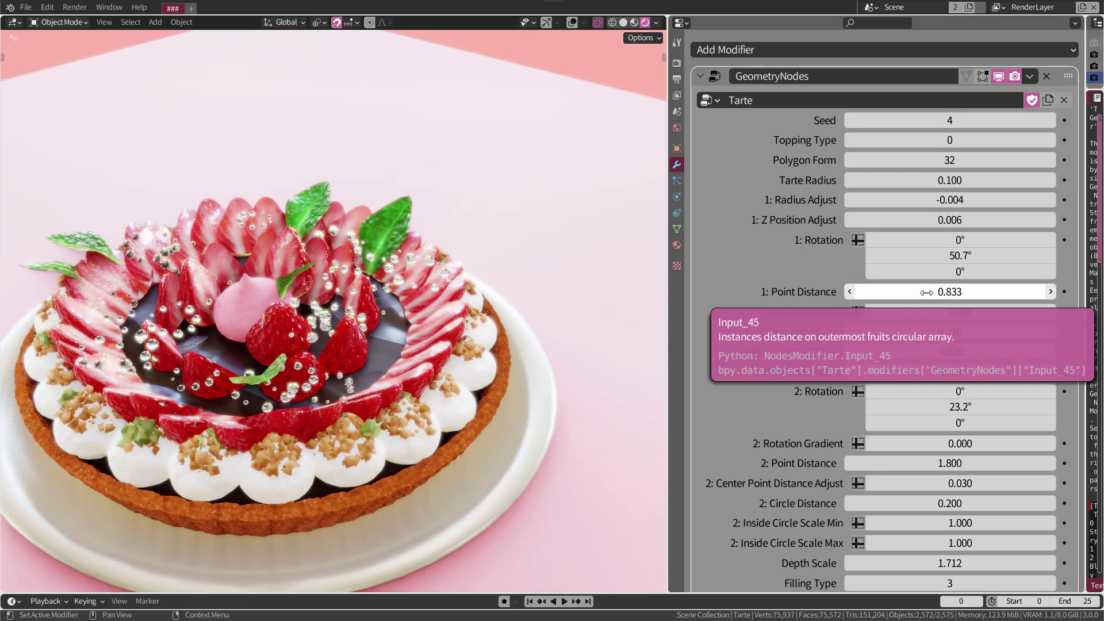
drag(927, 292, 994, 297)
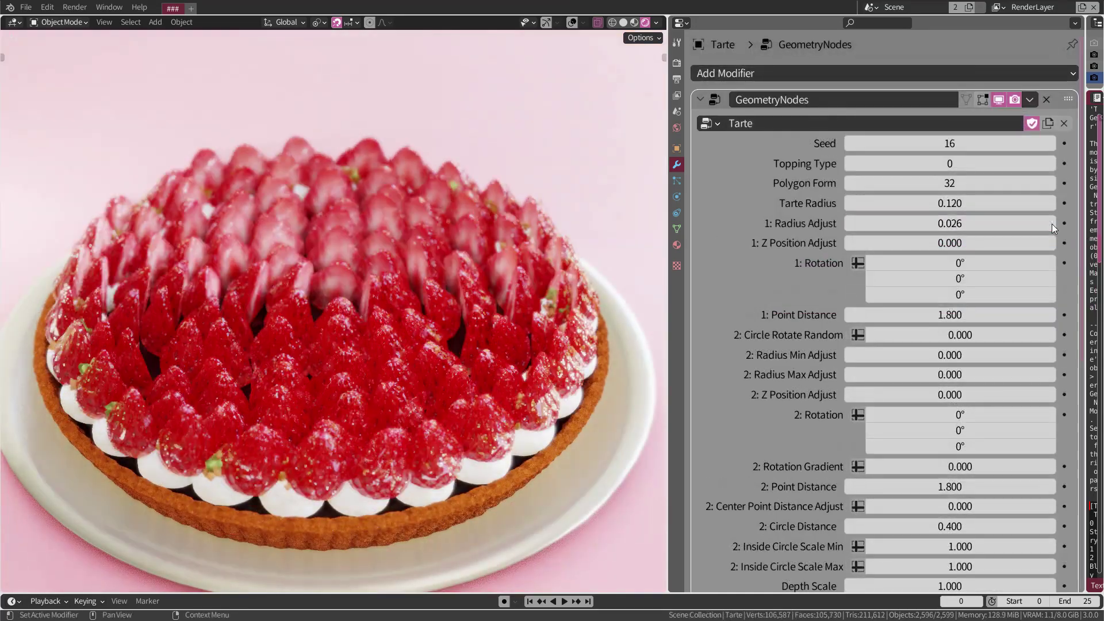
Set 1: Radius Adjust to 0.006 after briefly trying -0.004
click(853, 226)
double_click(852, 225)
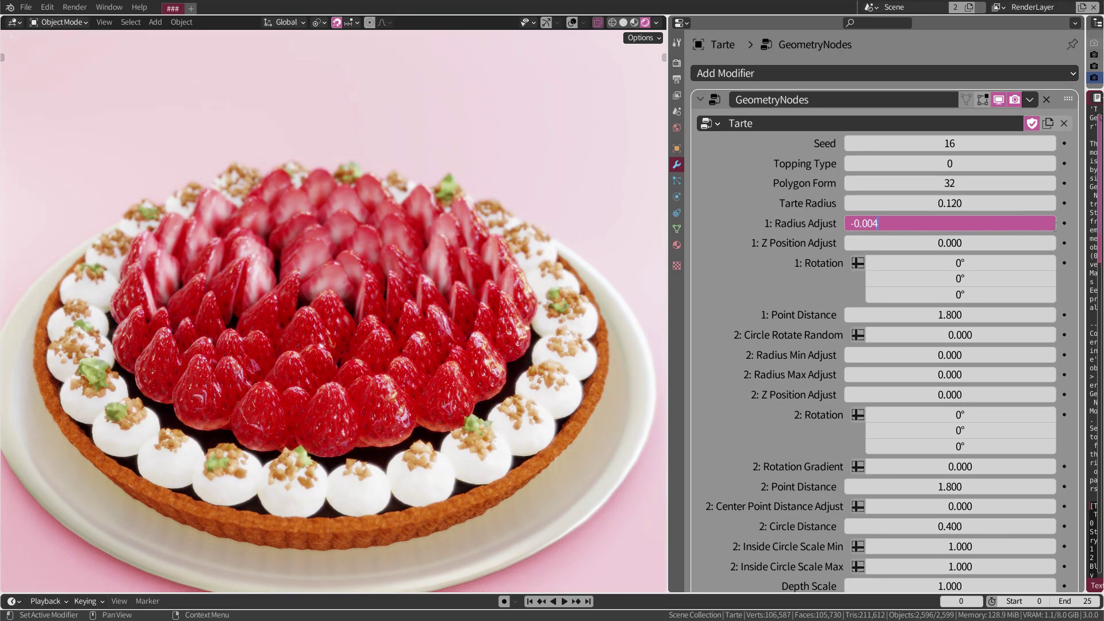
click(741, 226)
click(1051, 224)
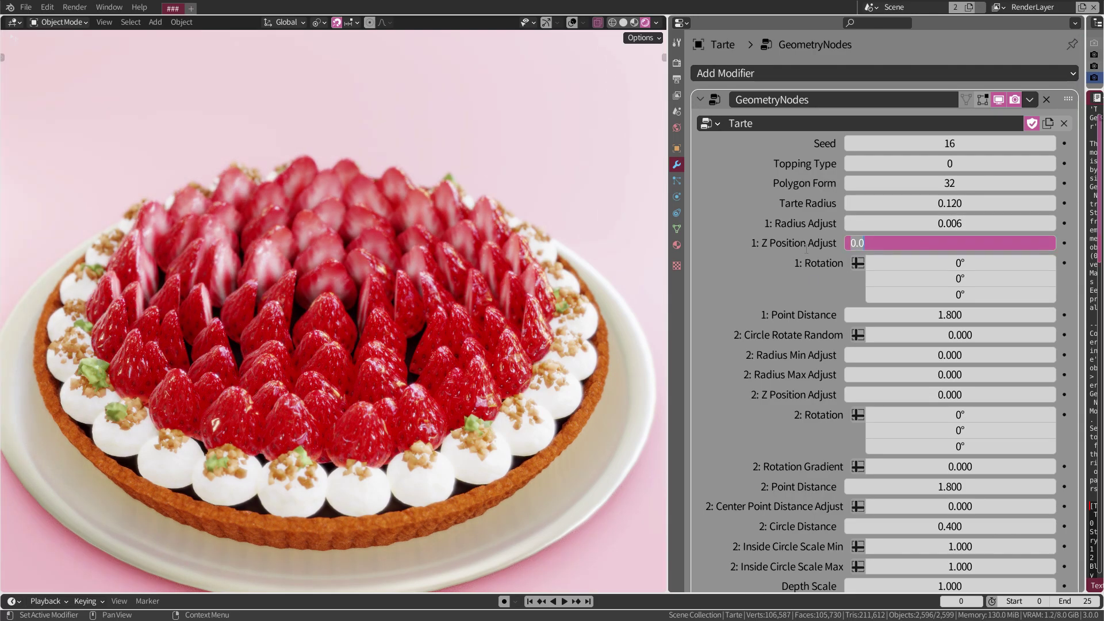
Test lowering the outer ring with 1: Z Position Adjust, then reset it to 0.000
click(829, 249)
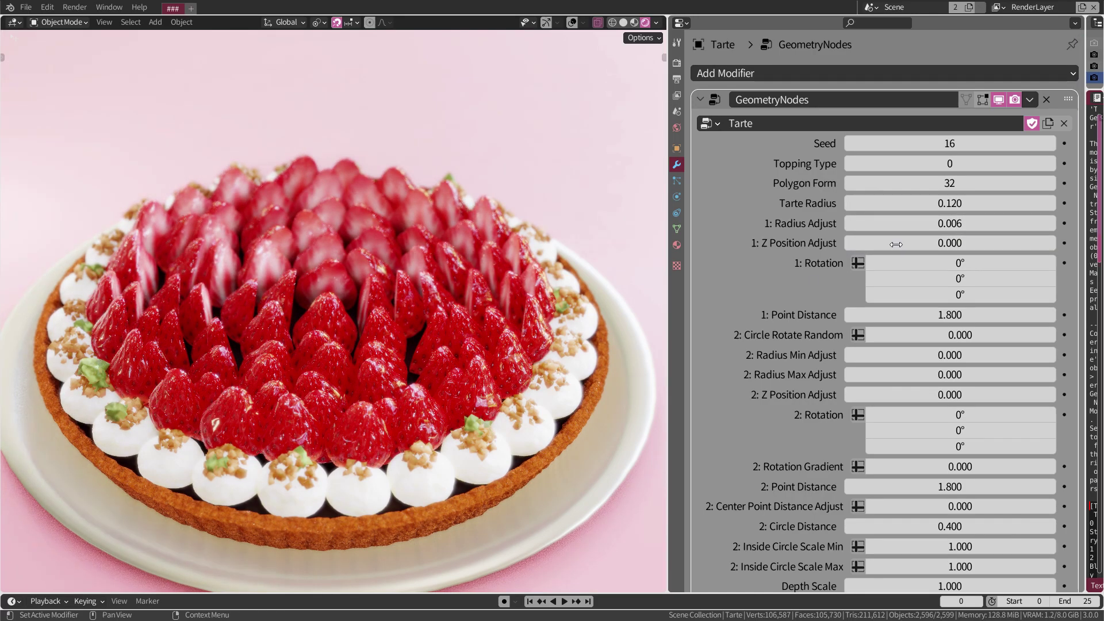
click(1050, 243)
click(851, 243)
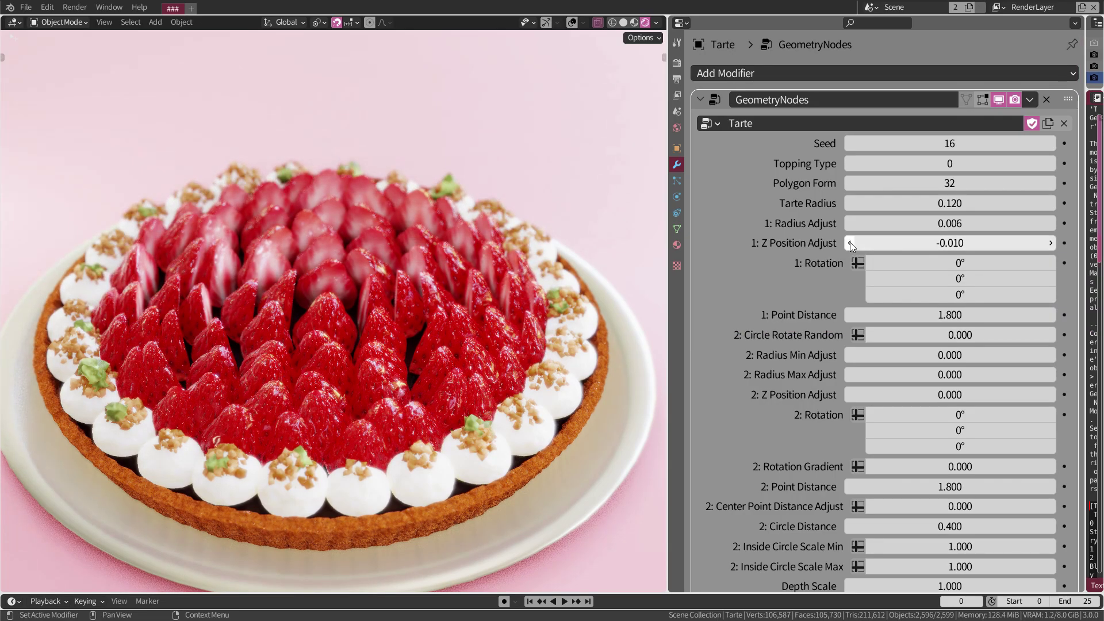
click(1051, 242)
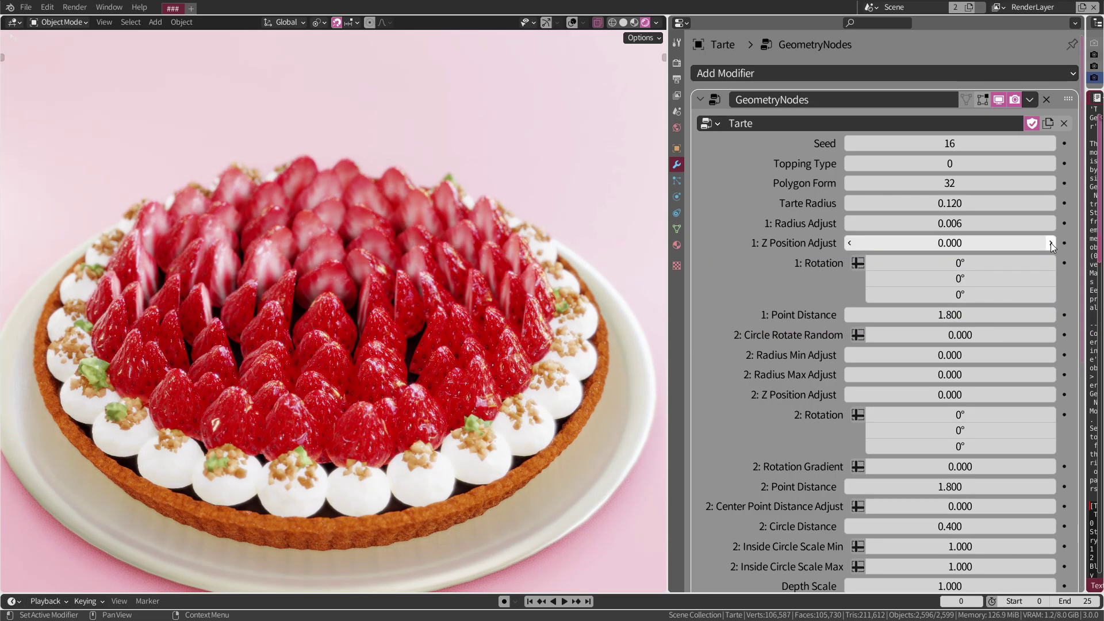
Try tilting and spinning outer-ring strawberries, then cancel and reset rotation and height to zero
drag(875, 263, 888, 263)
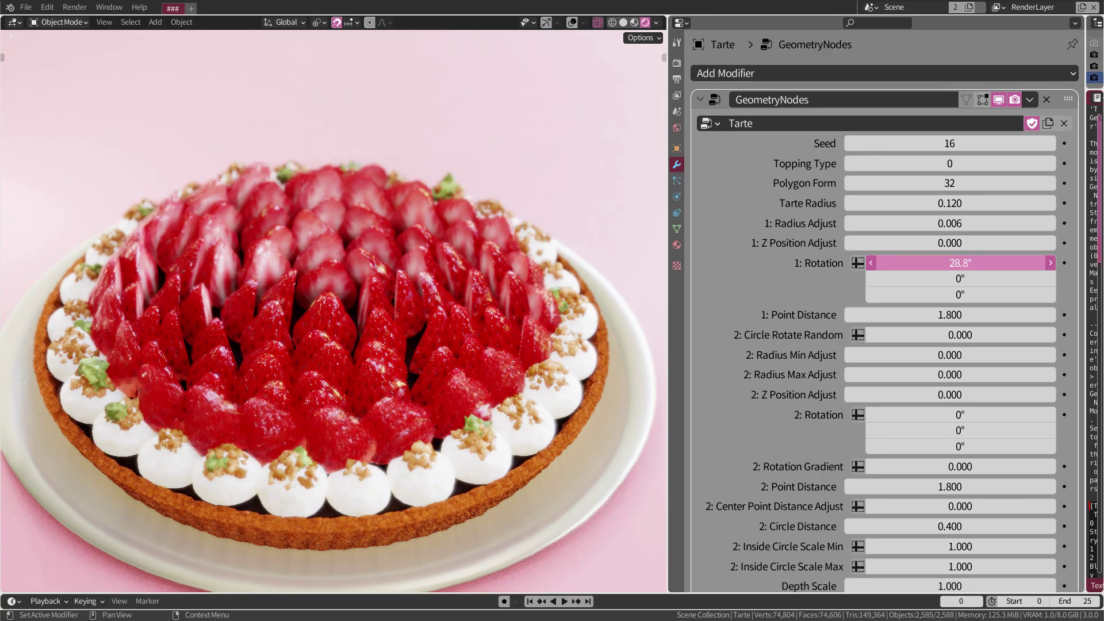
mouse_move(960, 262)
mouse_down()
mouse_move(920, 263)
mouse_move(972, 278)
mouse_up()
drag(950, 243, 960, 243)
drag(960, 294, 977, 294)
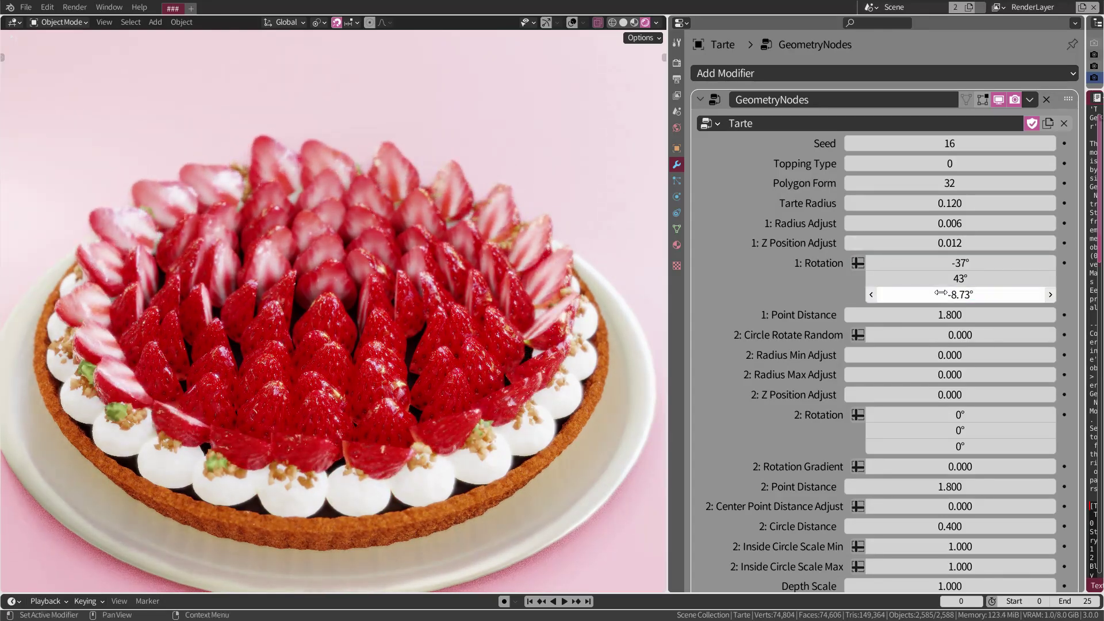
key(Escape)
key(BackSpace)
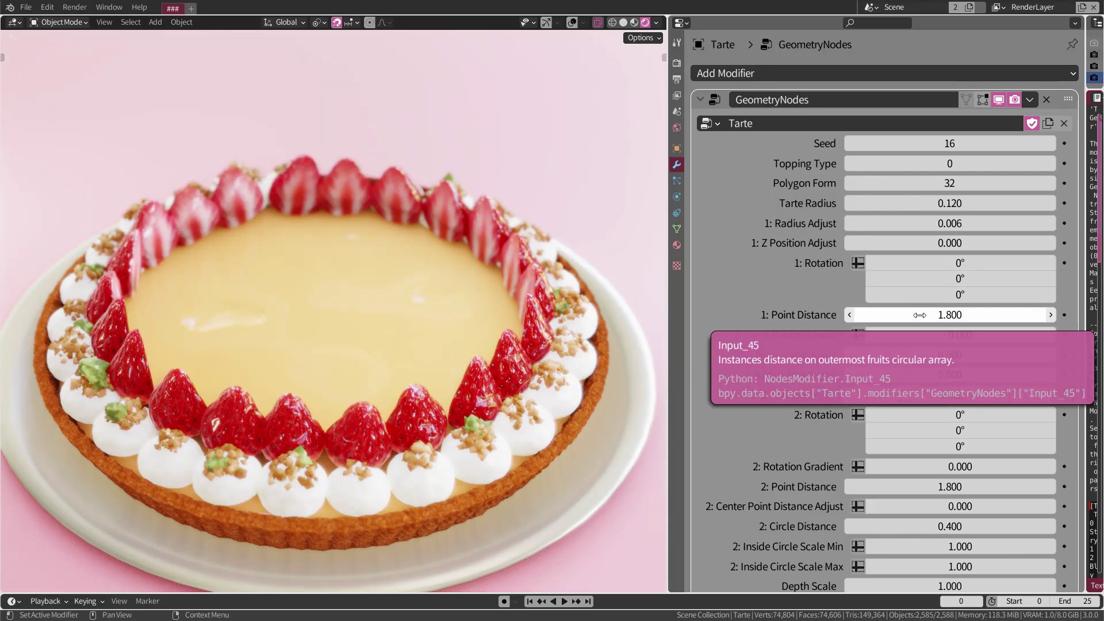
Set 2: Z Position Adjust to 0 and reset Circle Rotate Random to 0 after a test
mouse_move(909, 316)
mouse_down()
mouse_move(954, 315)
mouse_move(916, 316)
mouse_up()
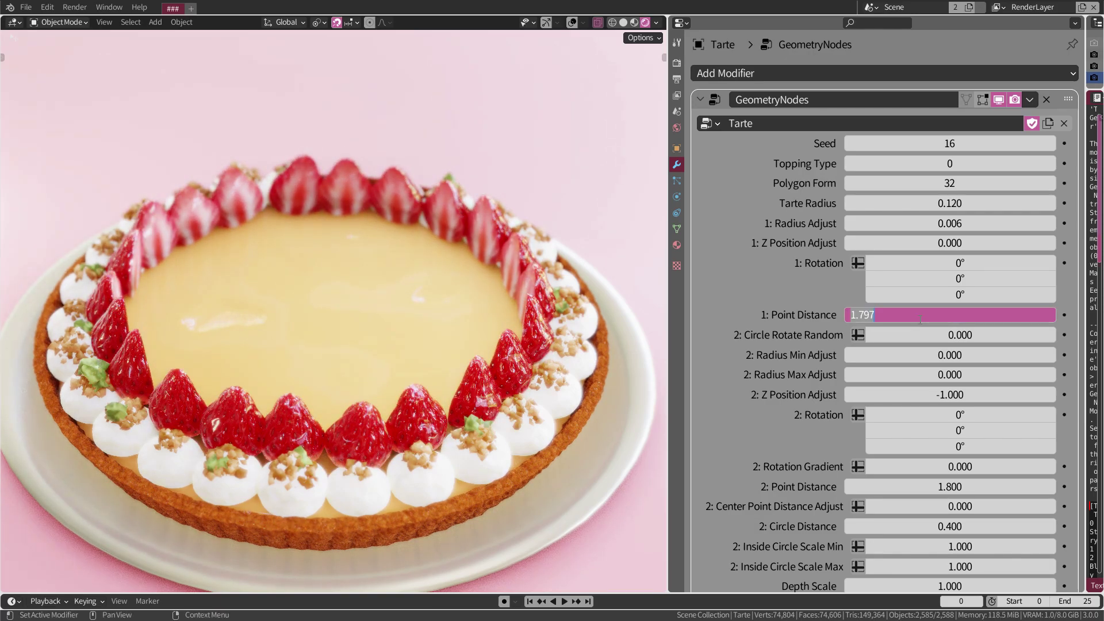
click(958, 397)
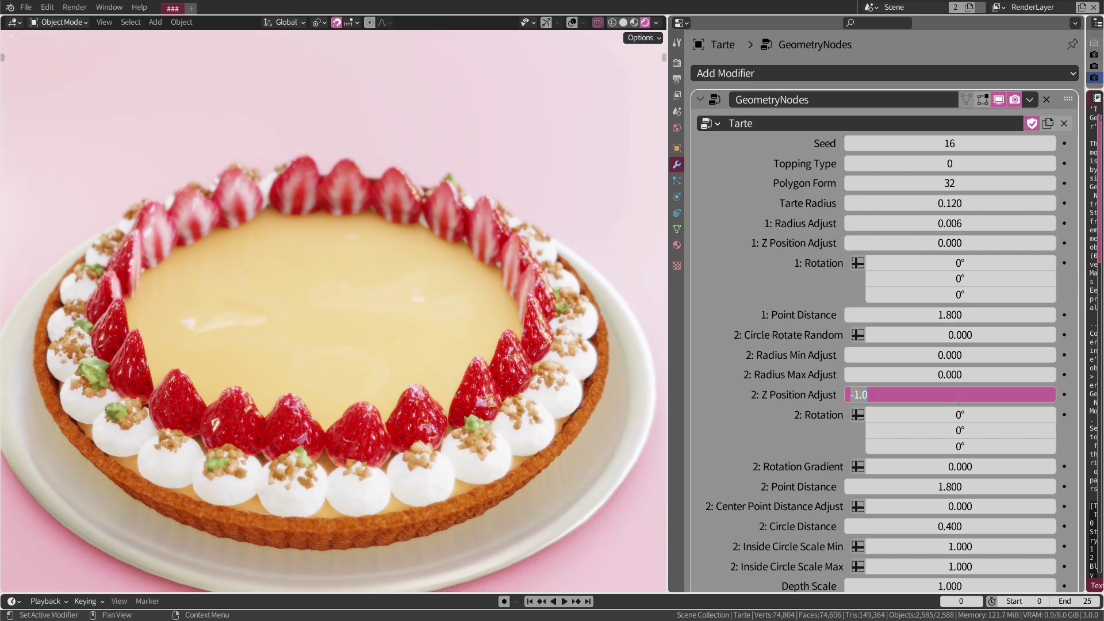
text(0)
key(Return)
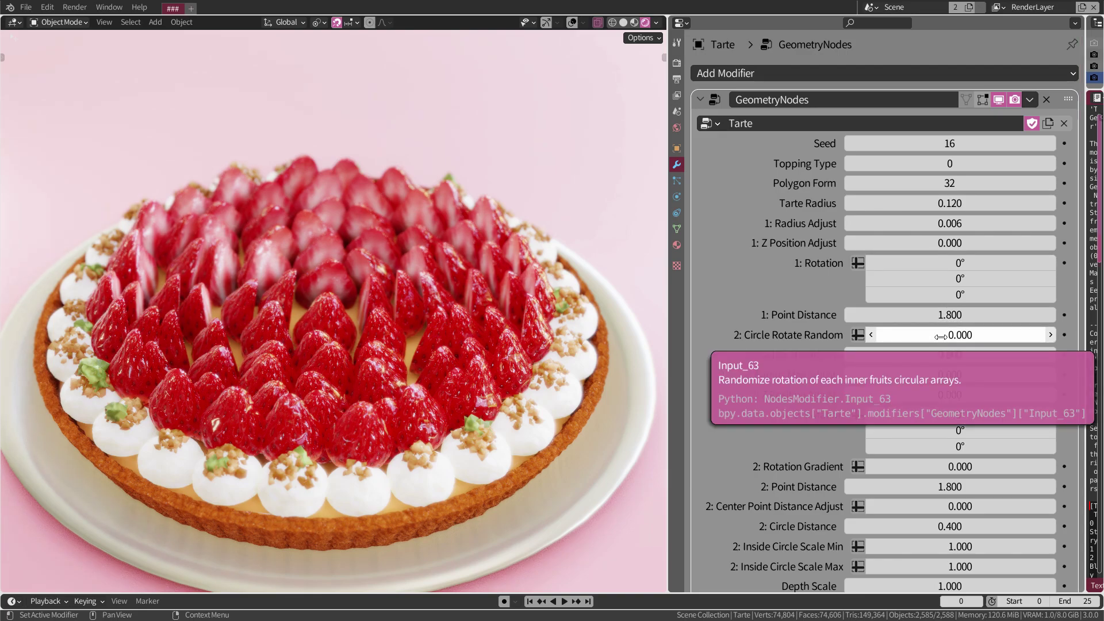
drag(955, 334, 1057, 335)
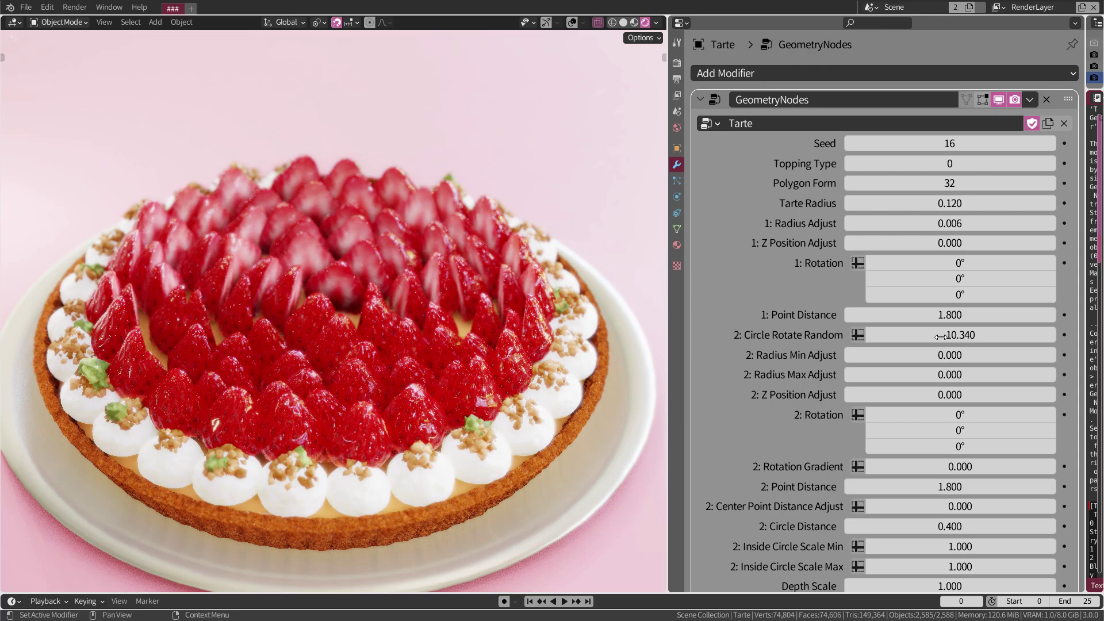
click(940, 339)
text(0)
key(Return)
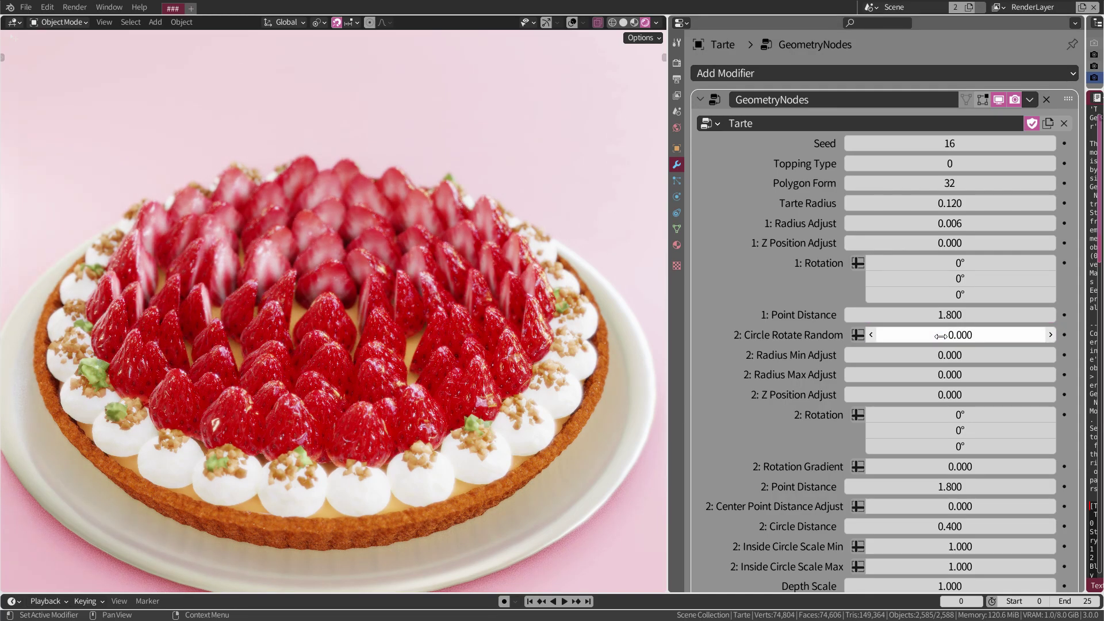
Test 2: Radius Min Adjust up to 0.050 and Radius Max down to -0.030, resetting both to 0
click(1052, 355)
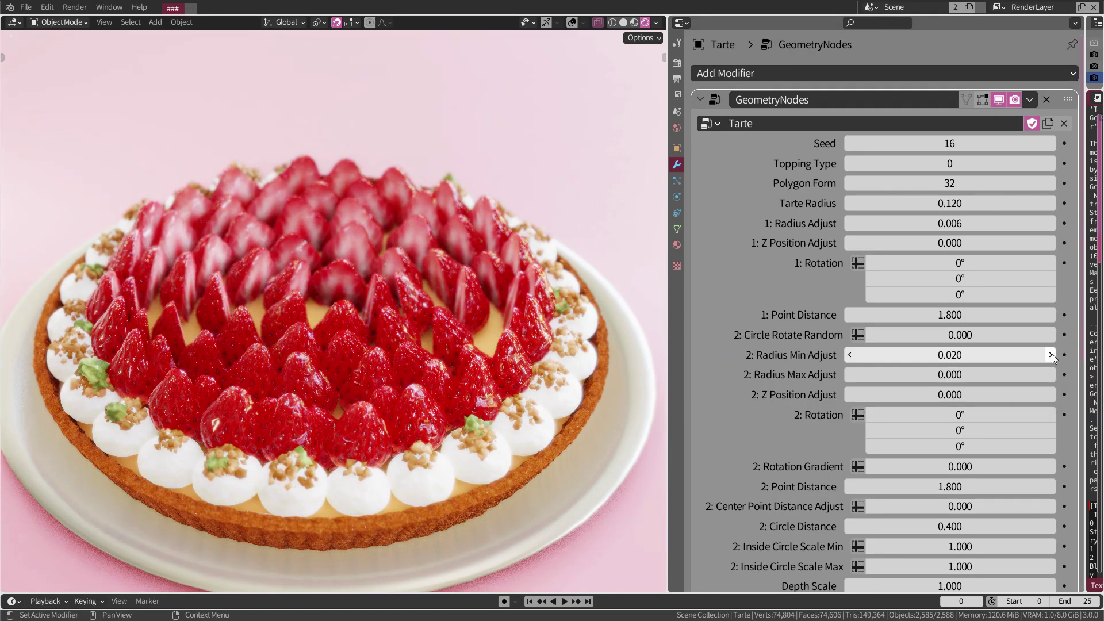
click(1052, 355)
click(1052, 355)
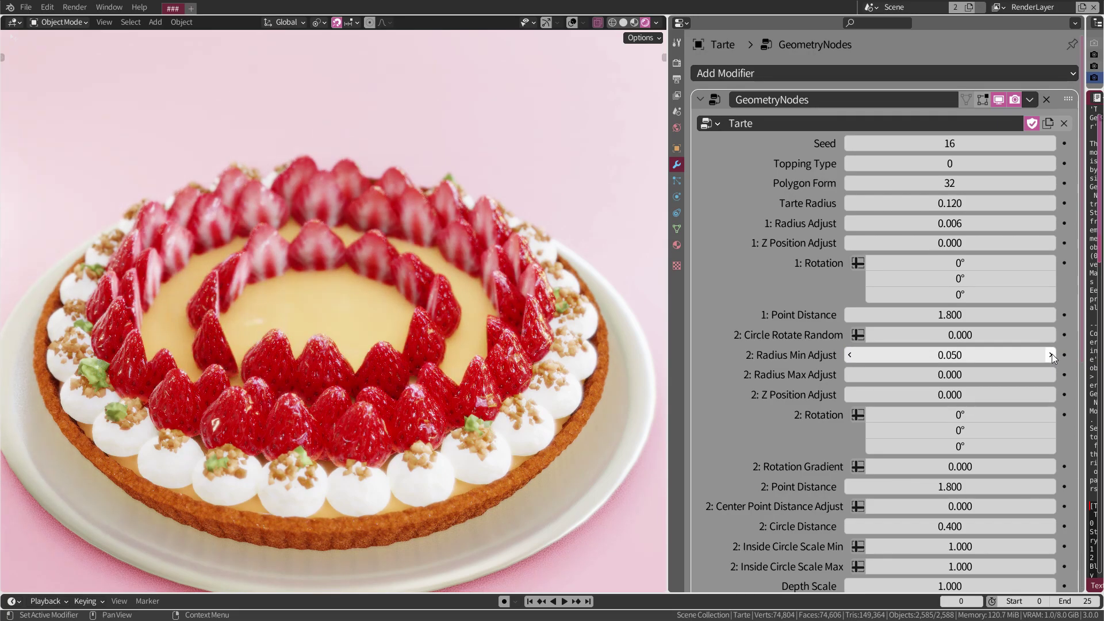
click(852, 355)
click(852, 354)
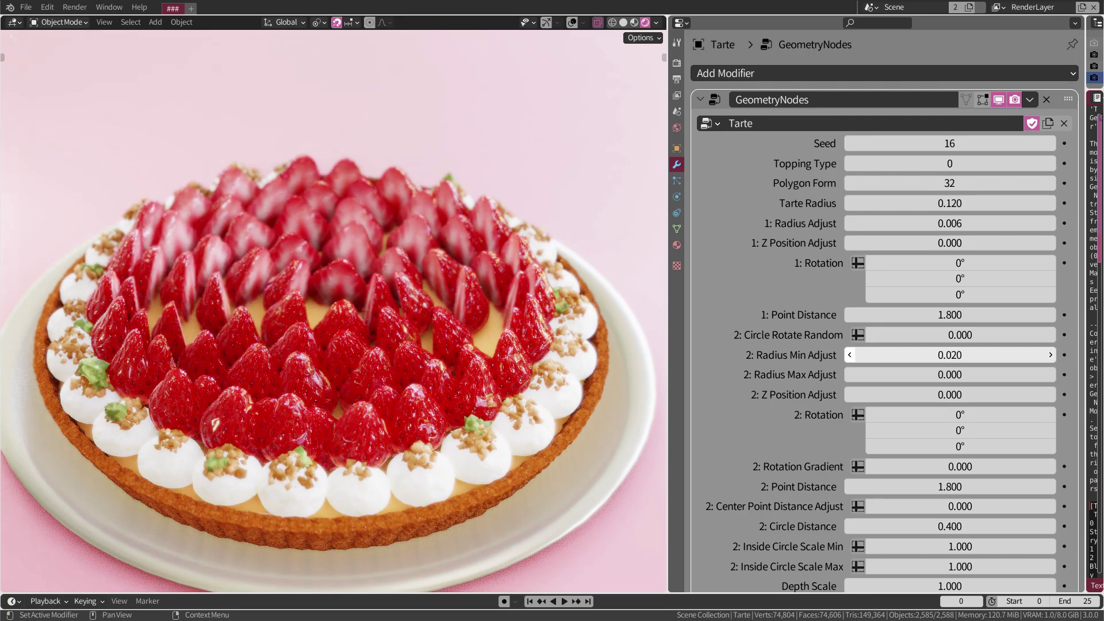
click(852, 355)
click(852, 355)
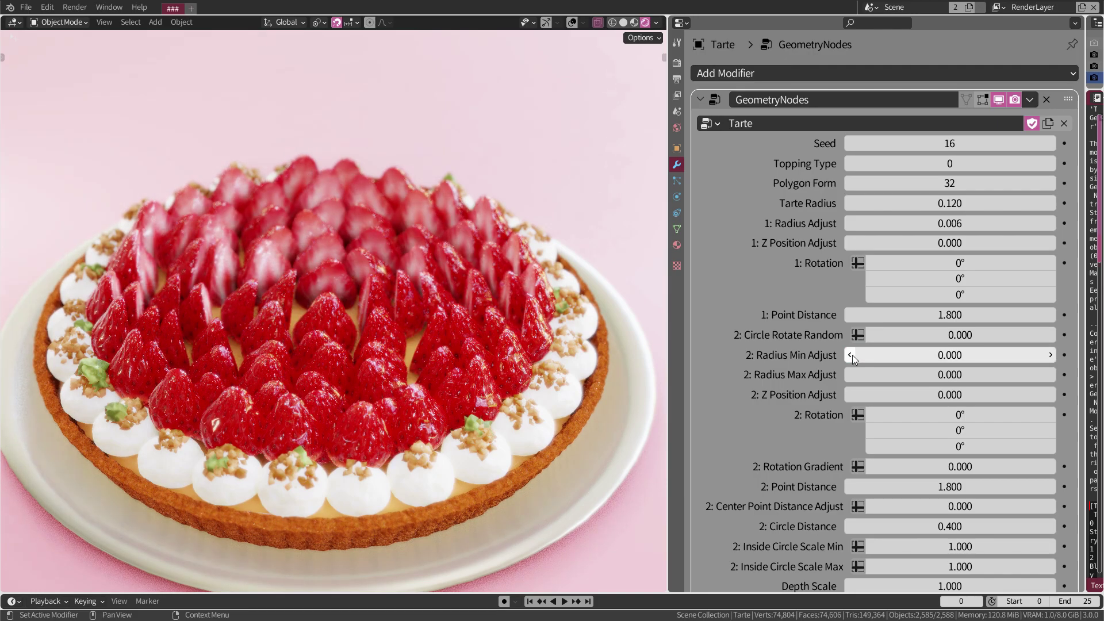
click(850, 374)
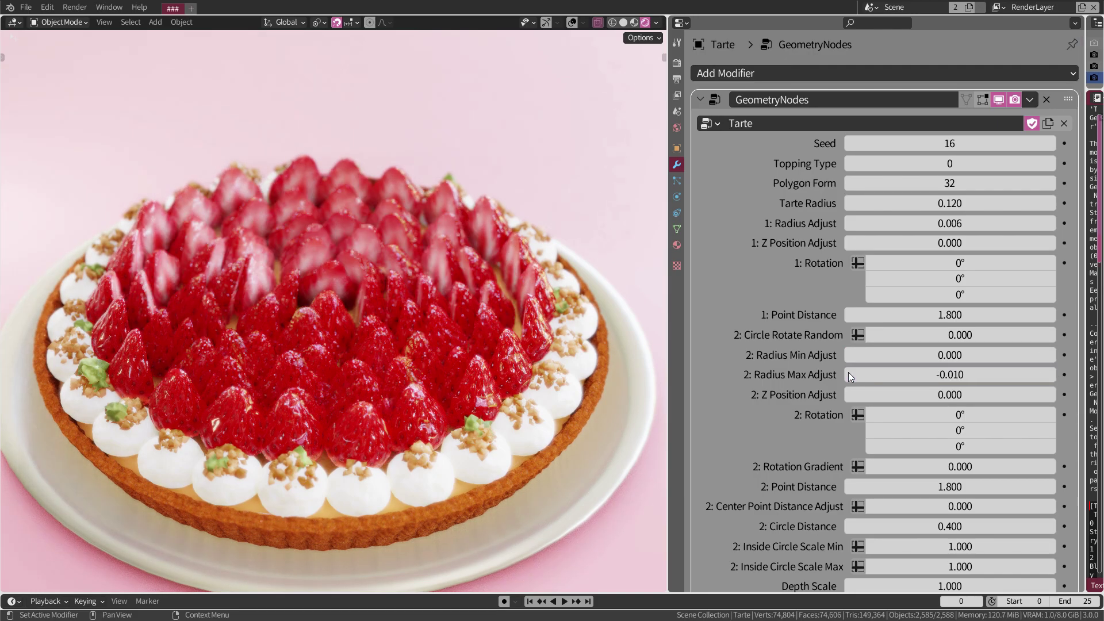
click(850, 374)
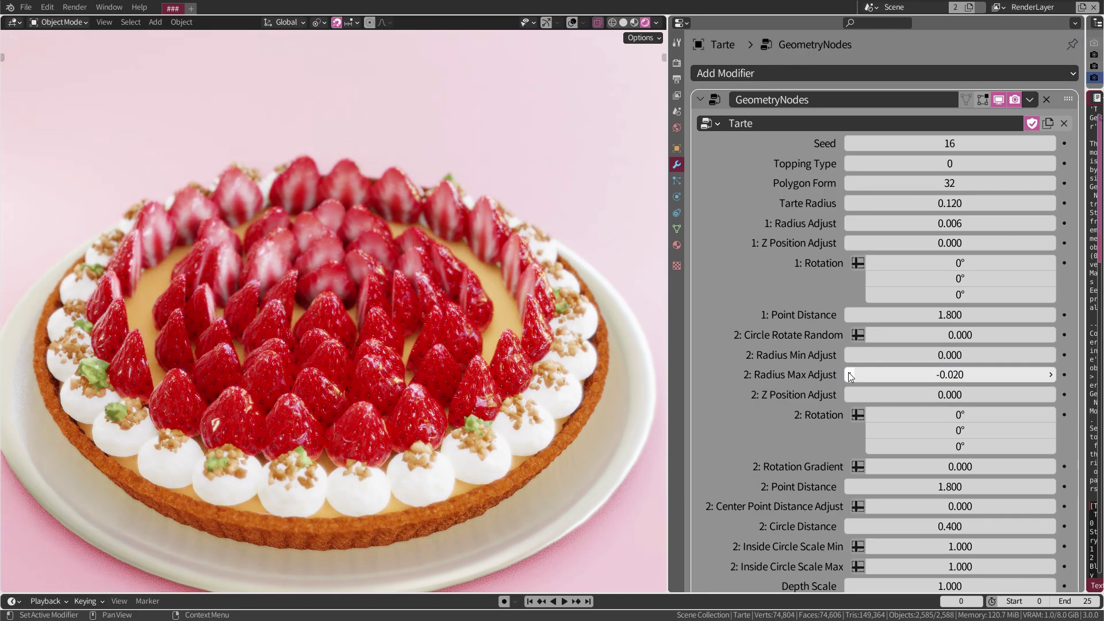
click(1054, 374)
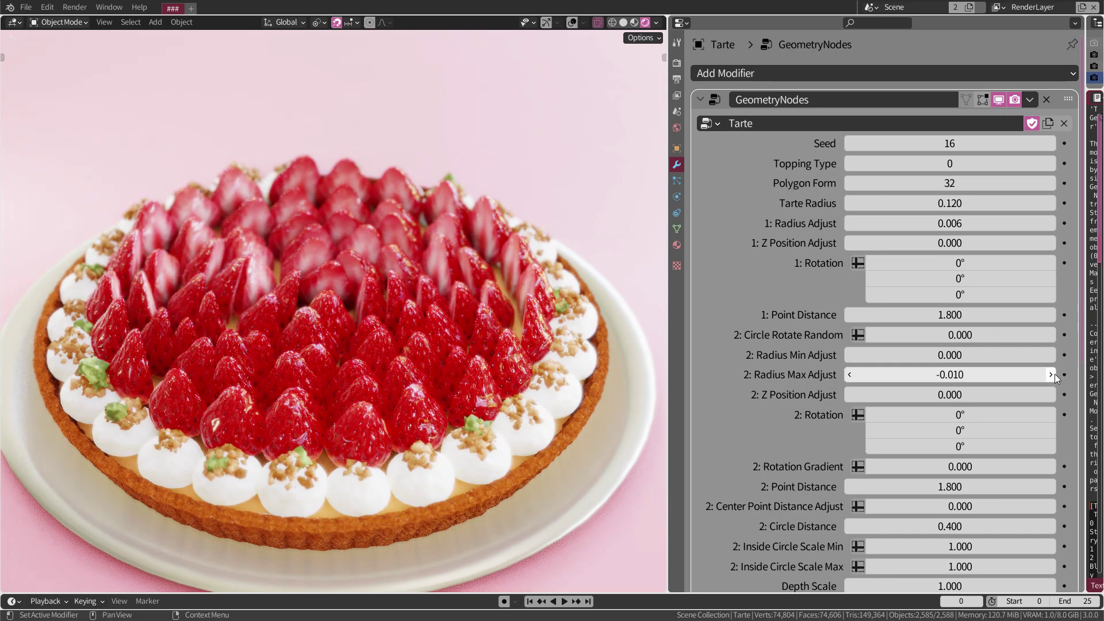
click(1055, 374)
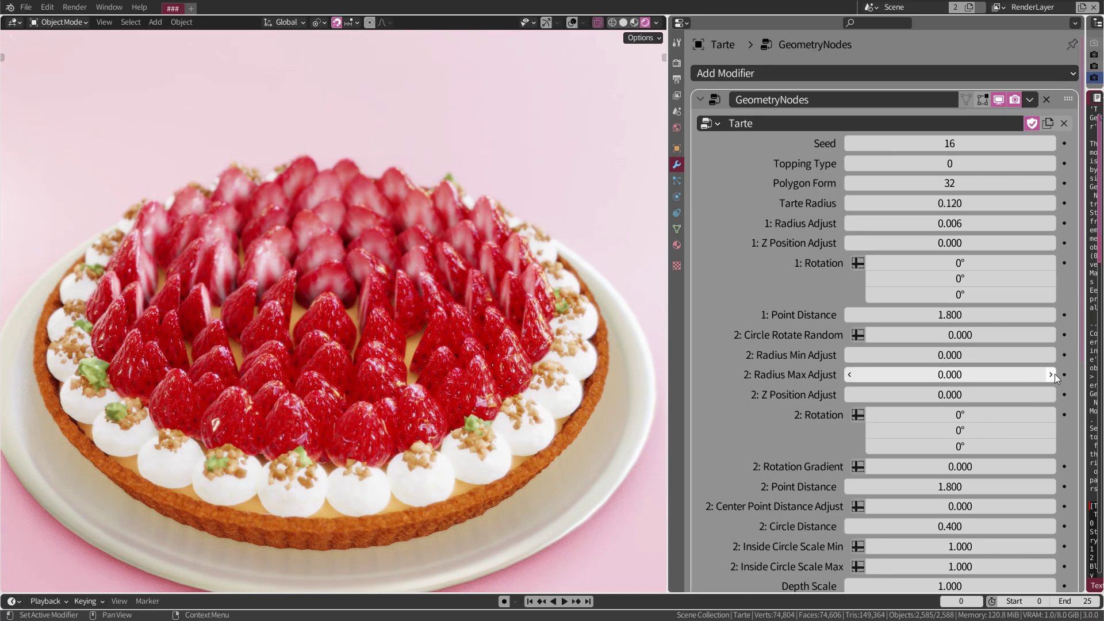
Nudge 2: Z Position Adjust up, then bring it back down to 0
click(1052, 394)
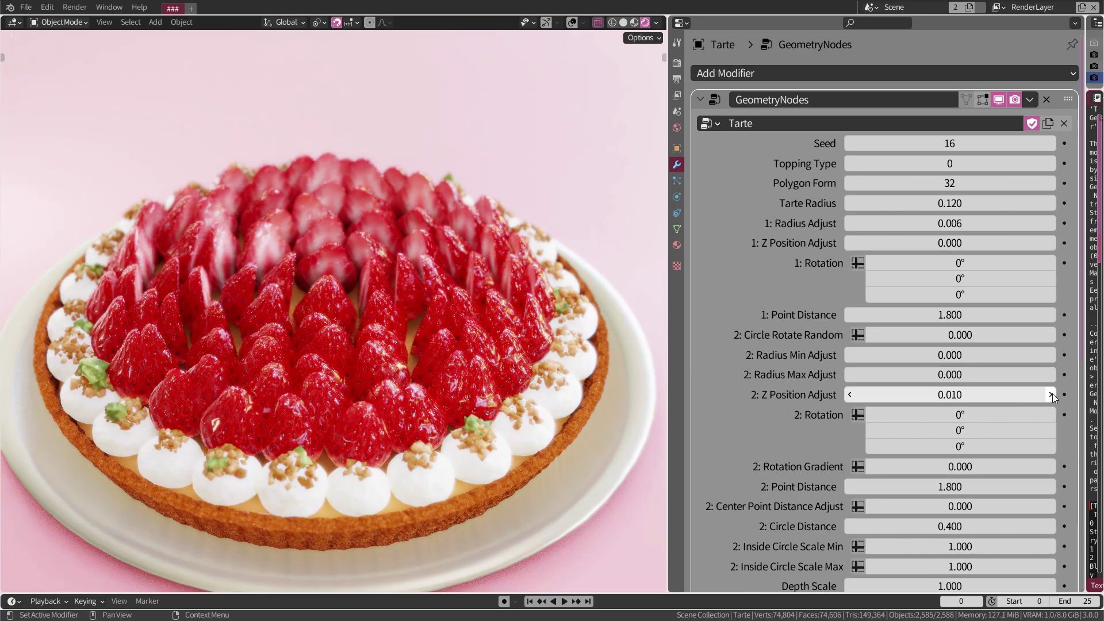
ctrl+scroll(897, 403, up, 1)
click(850, 395)
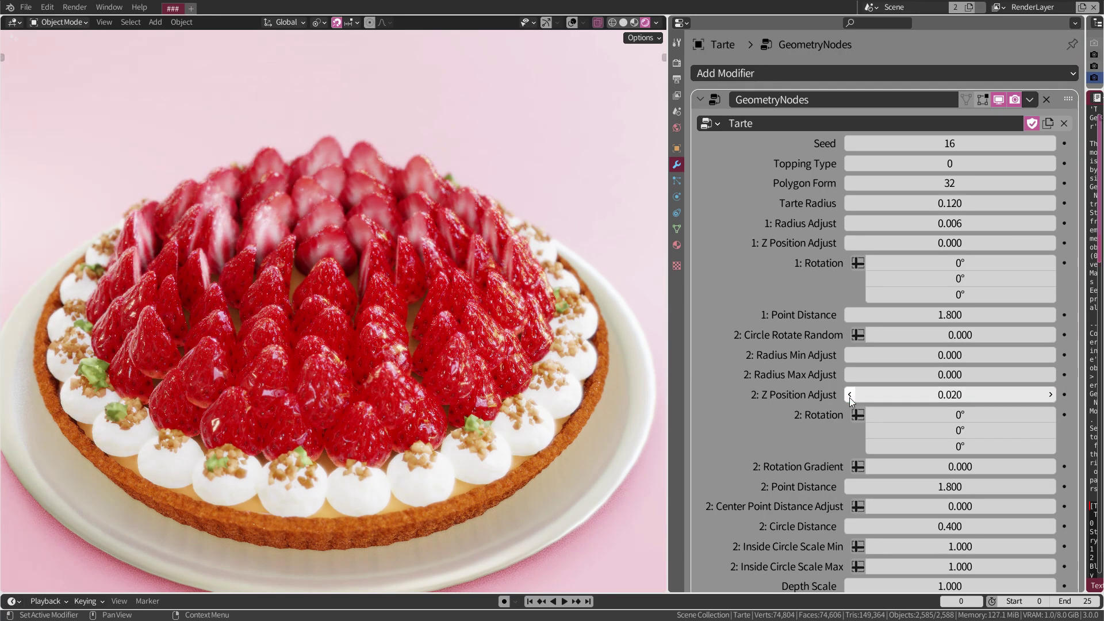
click(850, 395)
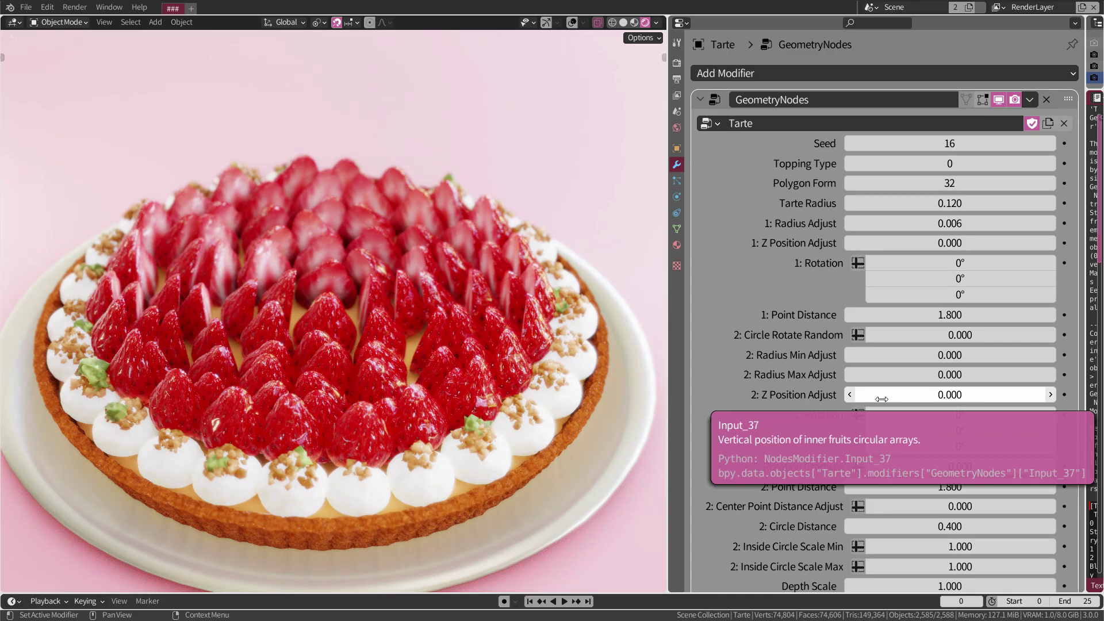
scroll(806, 400, down, 2)
Rotate the inner strawberries to X 0, Y 90° so they appear sliced
mouse_move(920, 381)
mouse_down()
mouse_move(978, 382)
mouse_move(903, 382)
mouse_up()
click(920, 382)
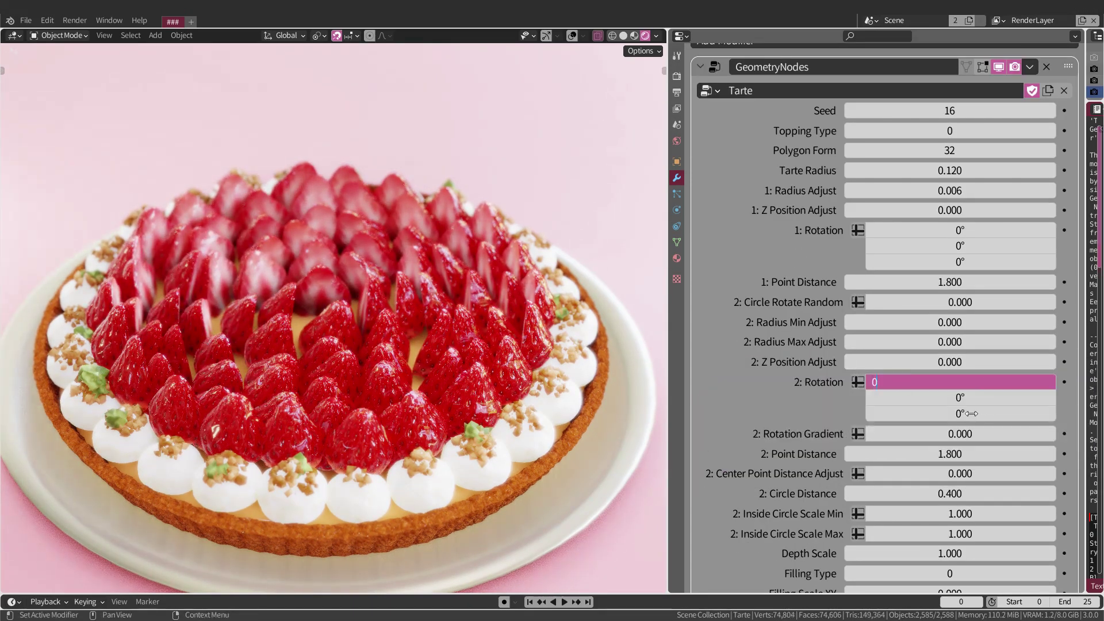
text(0)
key(Tab)
text(90)
key(Return)
Adjust the sliced inner rings' height and spread, setting 2: Radius Max Adjust to -0.038
click(1050, 362)
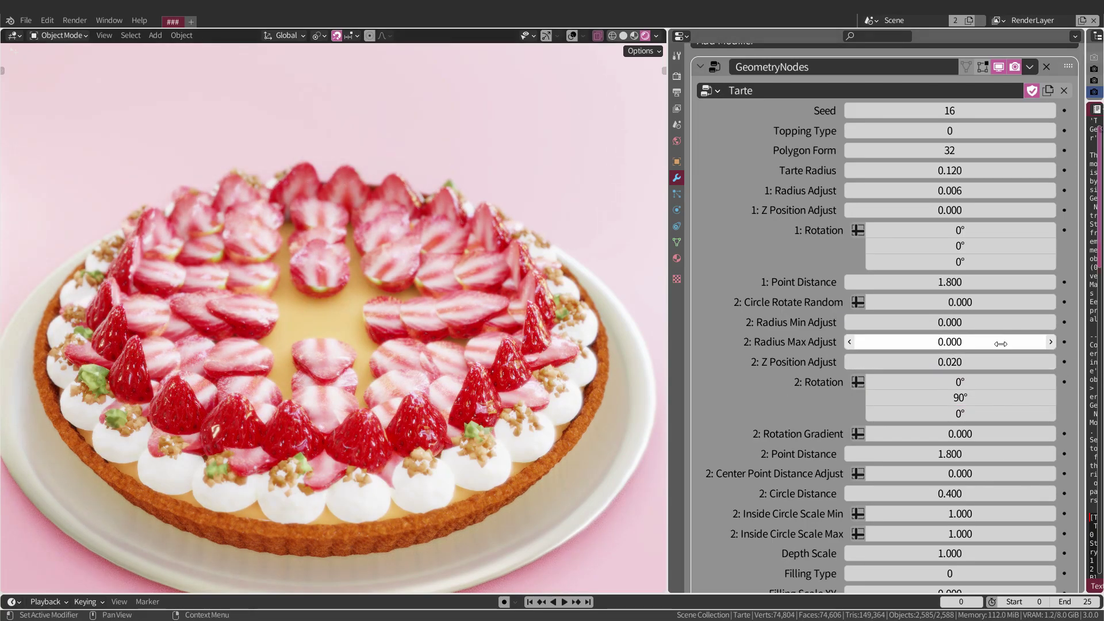
drag(1001, 322, 966, 322)
drag(960, 342, 897, 341)
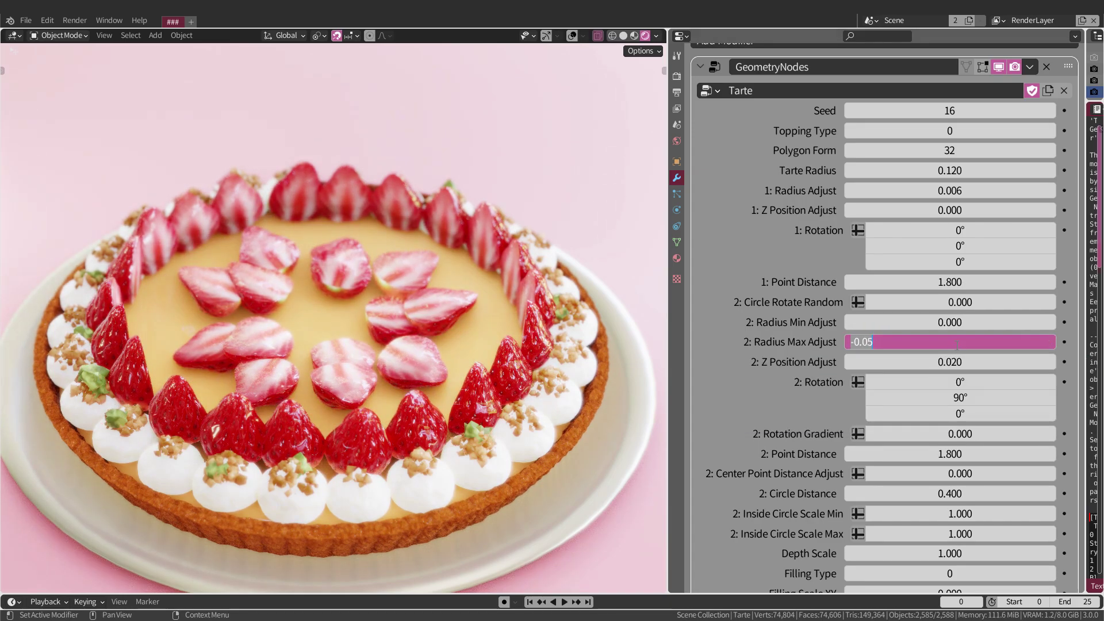
text(-0.038)
key(Return)
drag(957, 362, 943, 362)
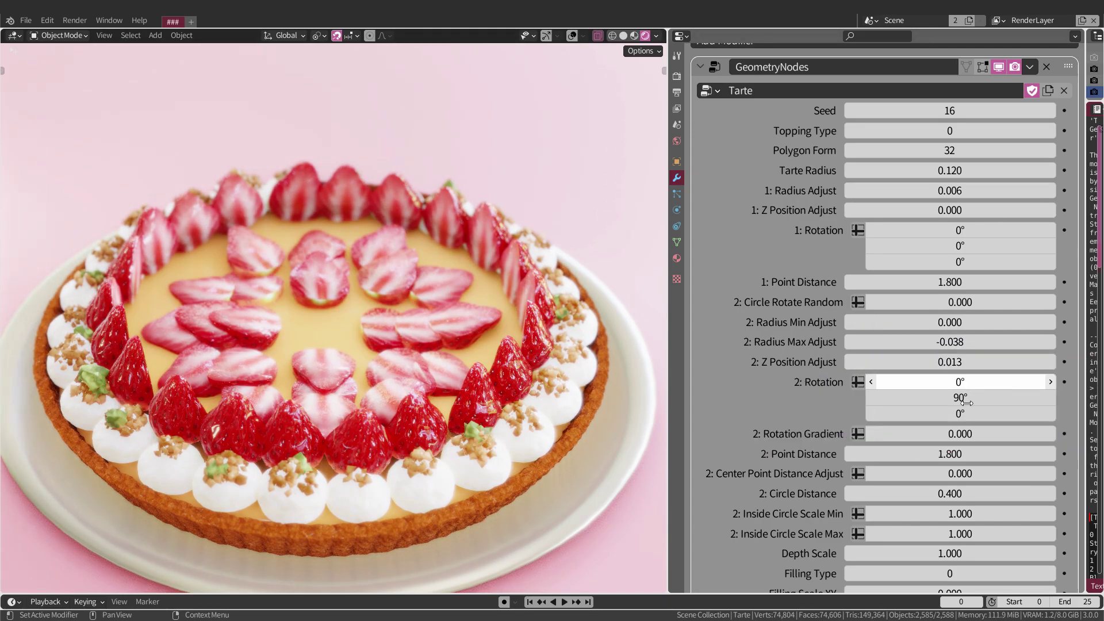
Set Rotation Gradient to -0.080 and Radius Max Adjust to -0.010, copying it into Radius Min Adjust
drag(960, 433, 943, 433)
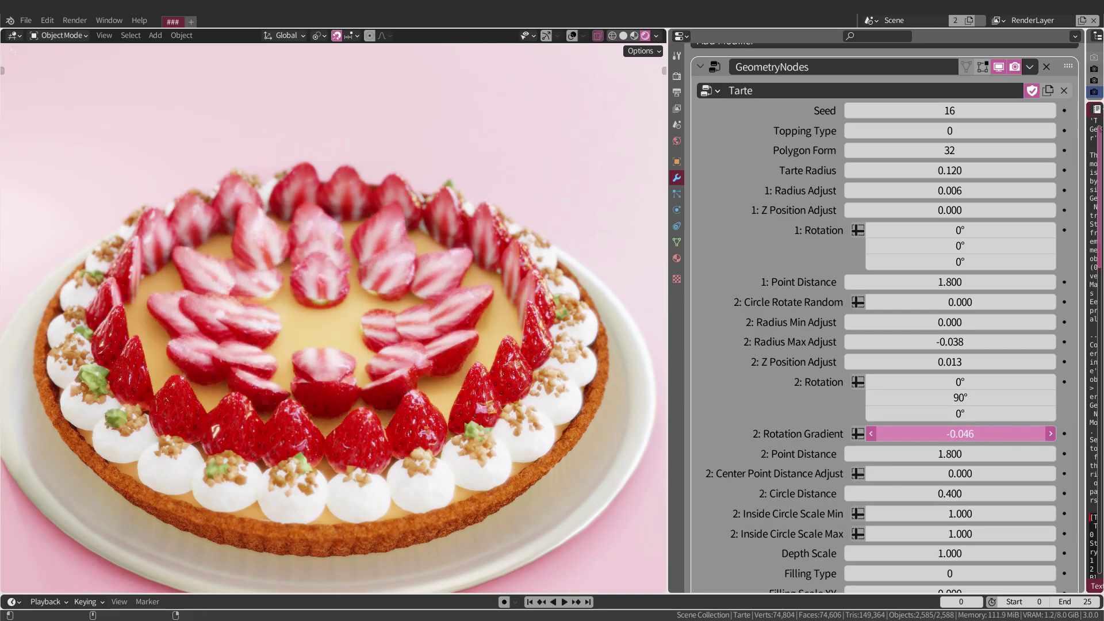
drag(949, 341, 969, 345)
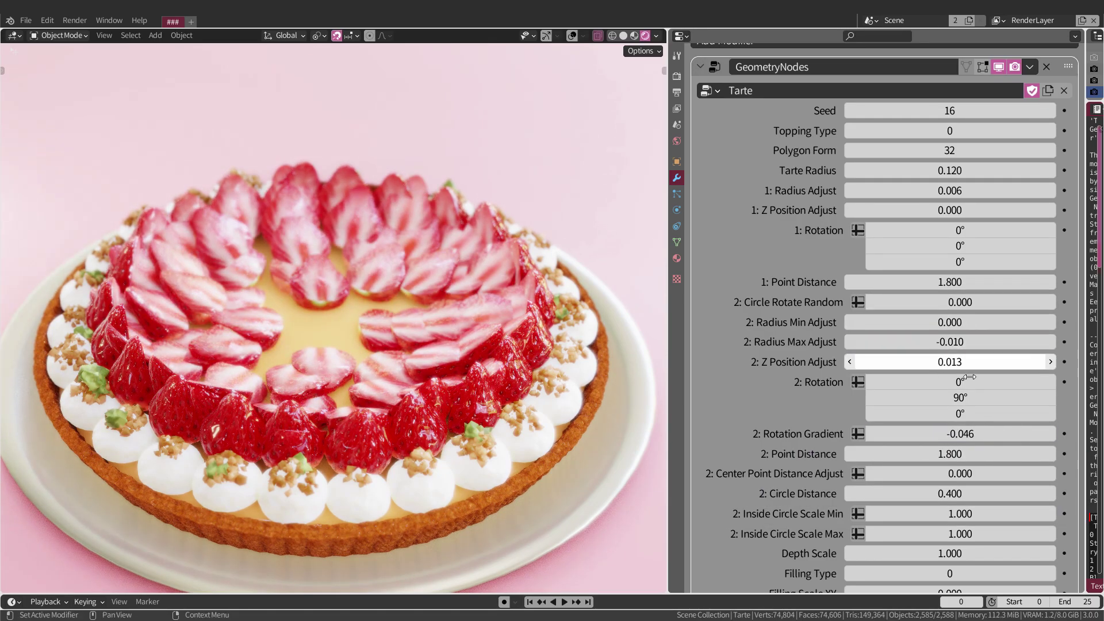
double_click(957, 432)
text(-0.08)
key(Return)
double_click(953, 341)
text(-0.02)
key(Return)
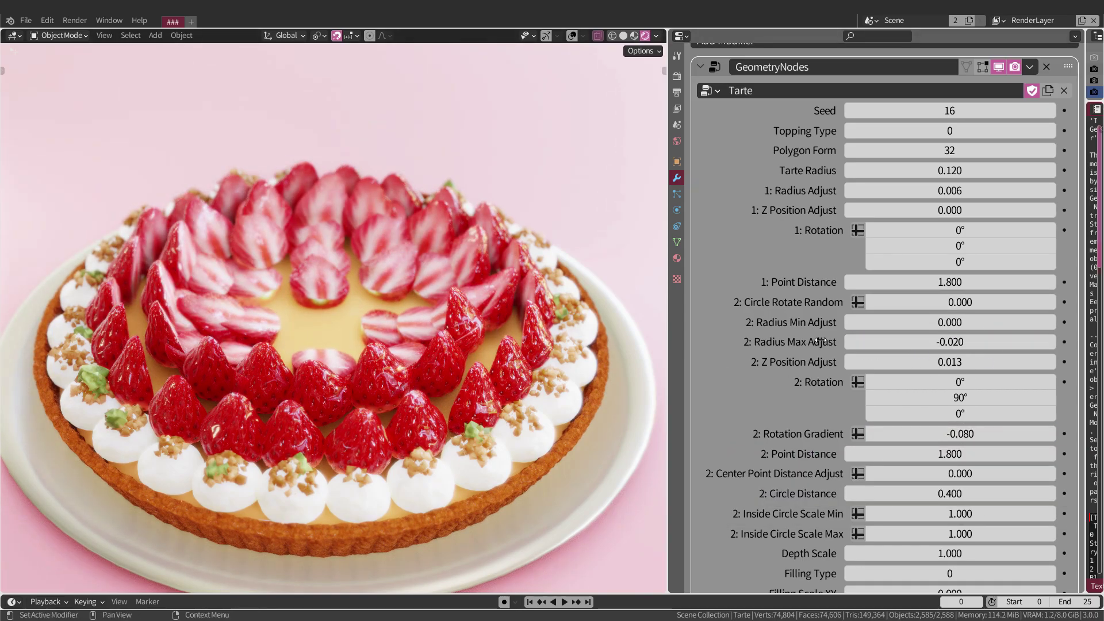
key(Return)
key(ctrl+c)
key(ctrl+v)
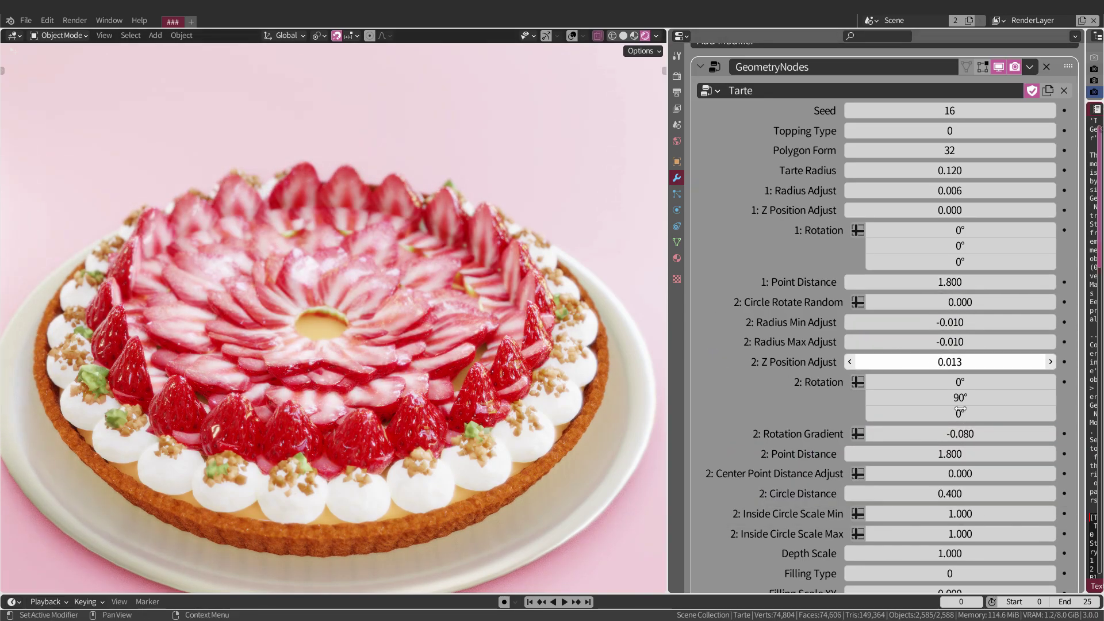
Try 2: Point Distance values of 2, 3 and 0.8
double_click(937, 453)
text(2)
key(Return)
double_click(934, 454)
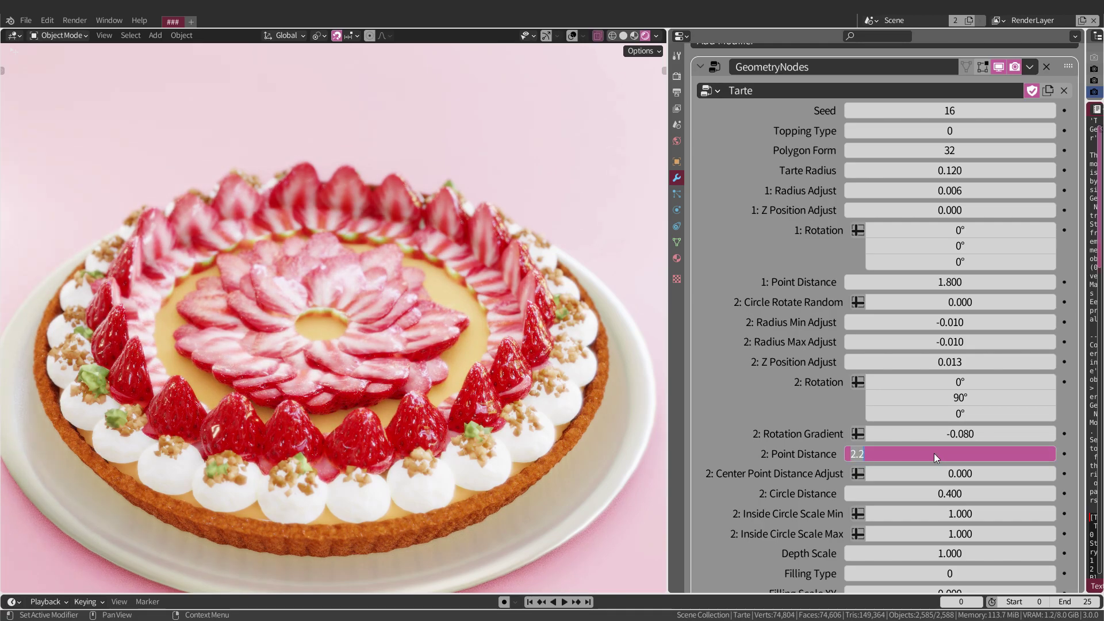
text(3)
key(Return)
double_click(939, 454)
text(0.8)
key(Return)
Enter further Point Distance values, then reset the second-ring offsets and rotation to defaults
key(Return)
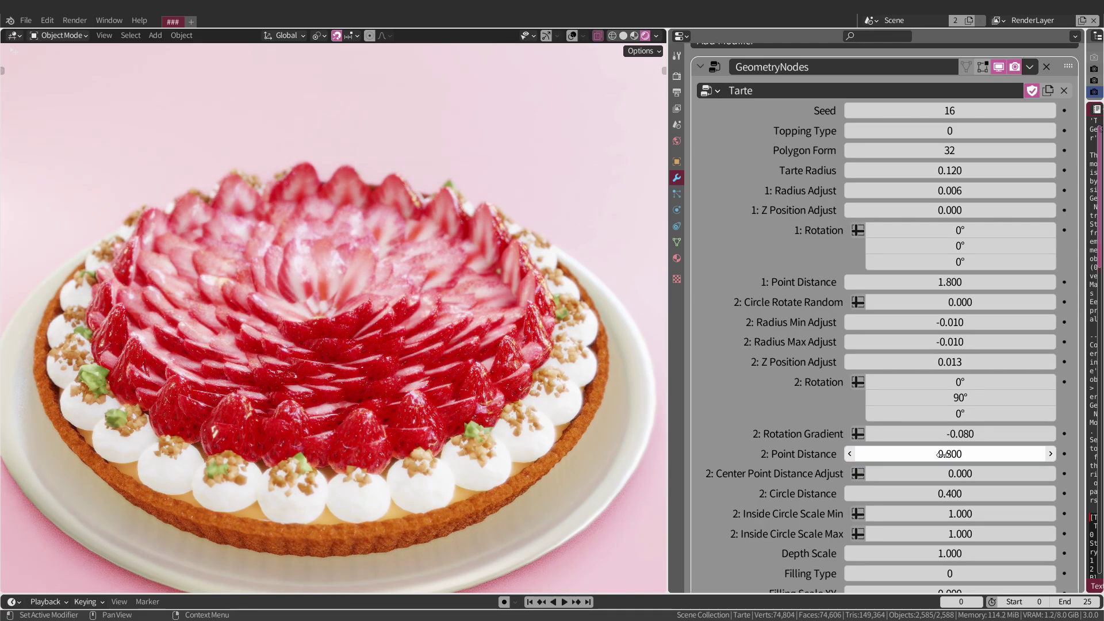
text(1)
key(Return)
text(8)
key(Return)
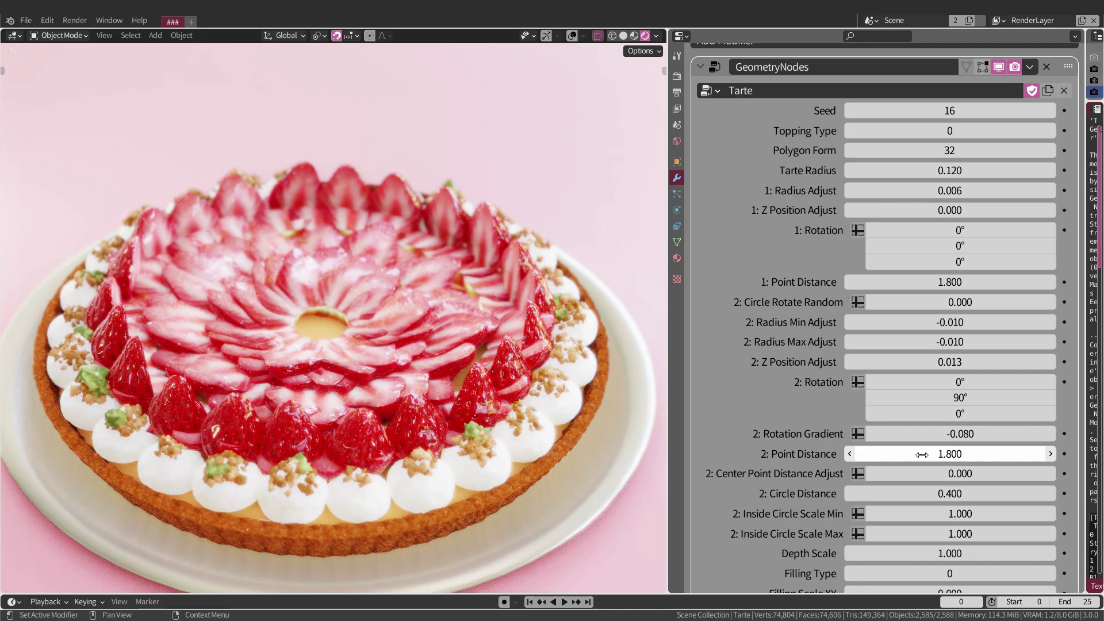
key(BackSpace)
key(BackSpace)
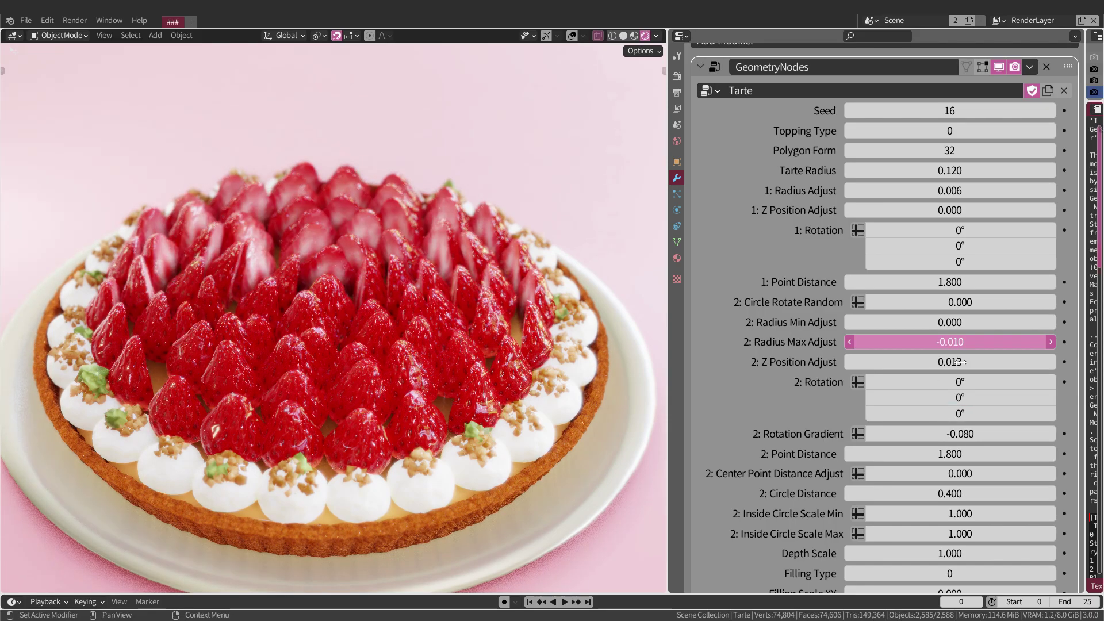
key(BackSpace)
key(BackSpace)
key(BackSpace)
scroll(828, 550, down, 3)
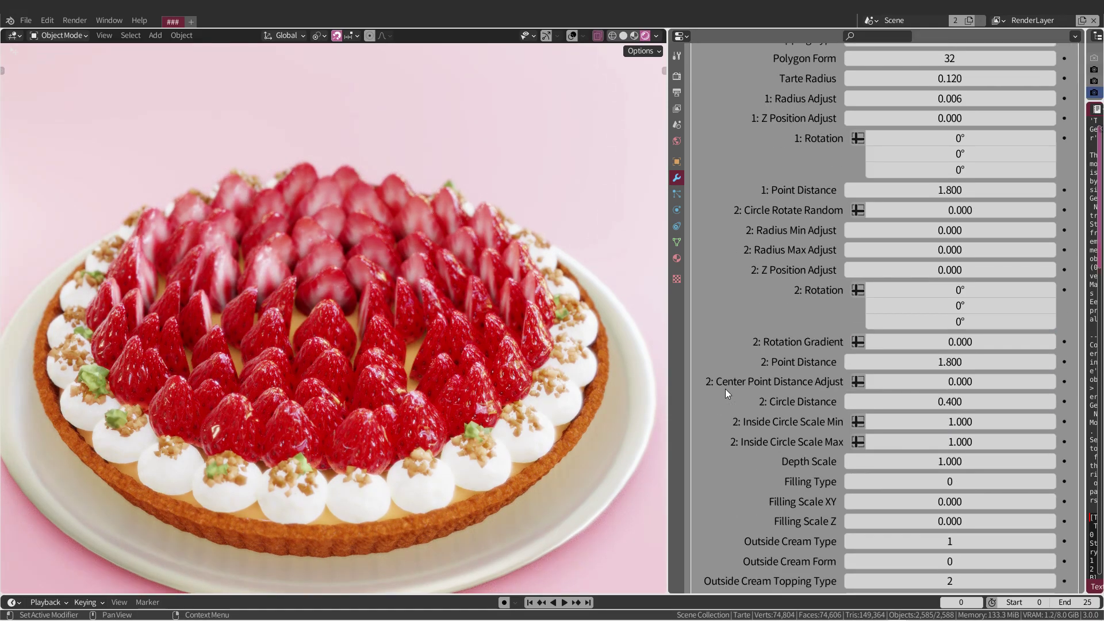
scroll(726, 389, down, 7)
click(1050, 143)
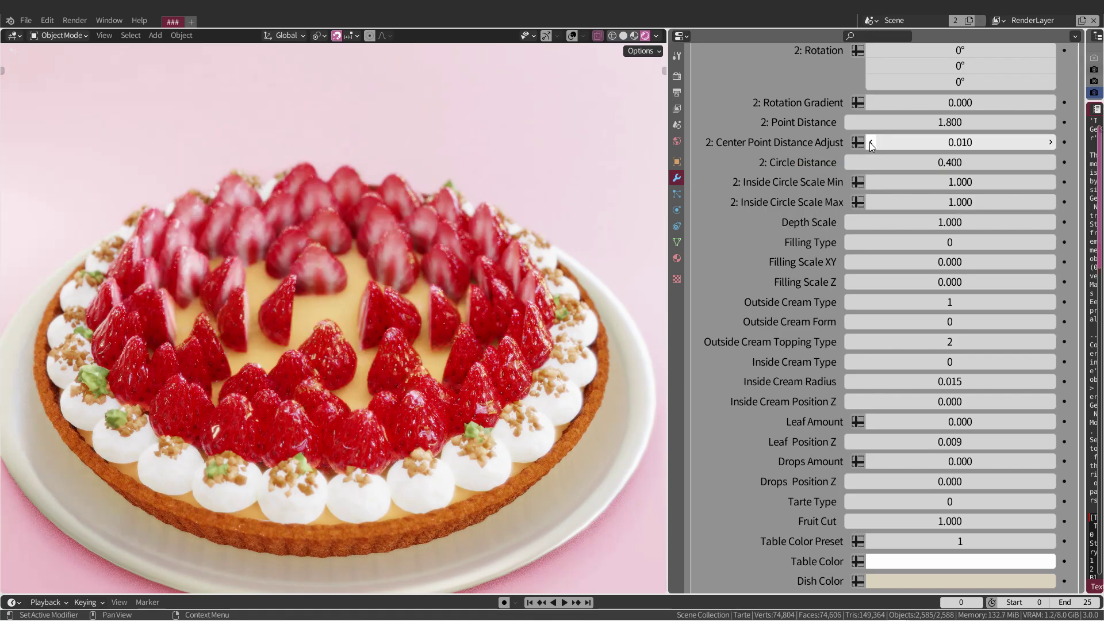
click(871, 142)
drag(889, 142, 959, 143)
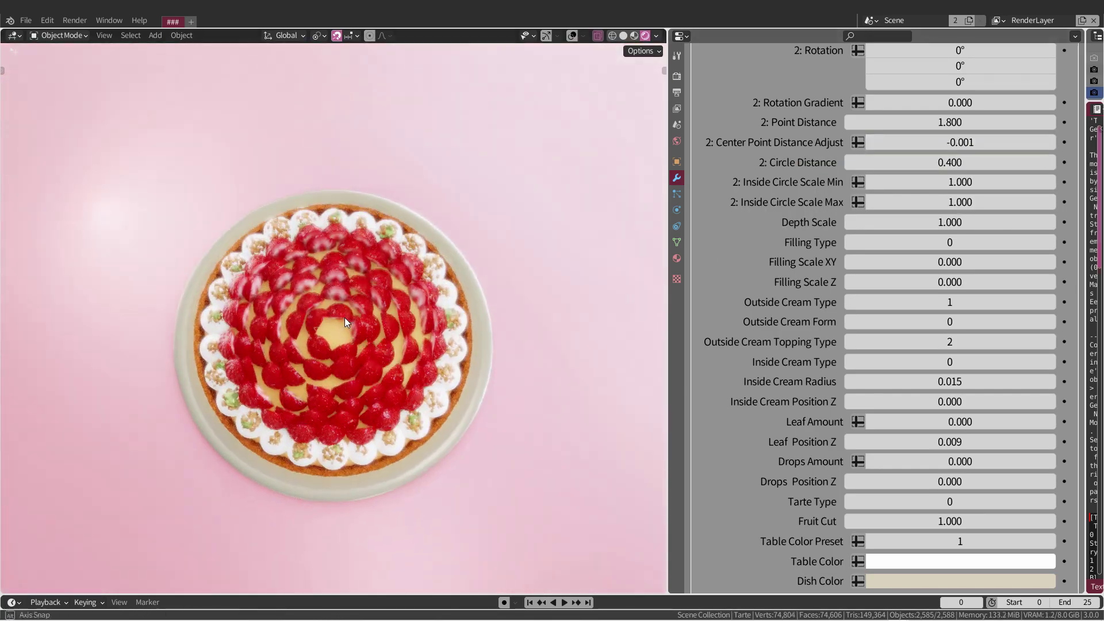
key(BackSpace)
key(Return)
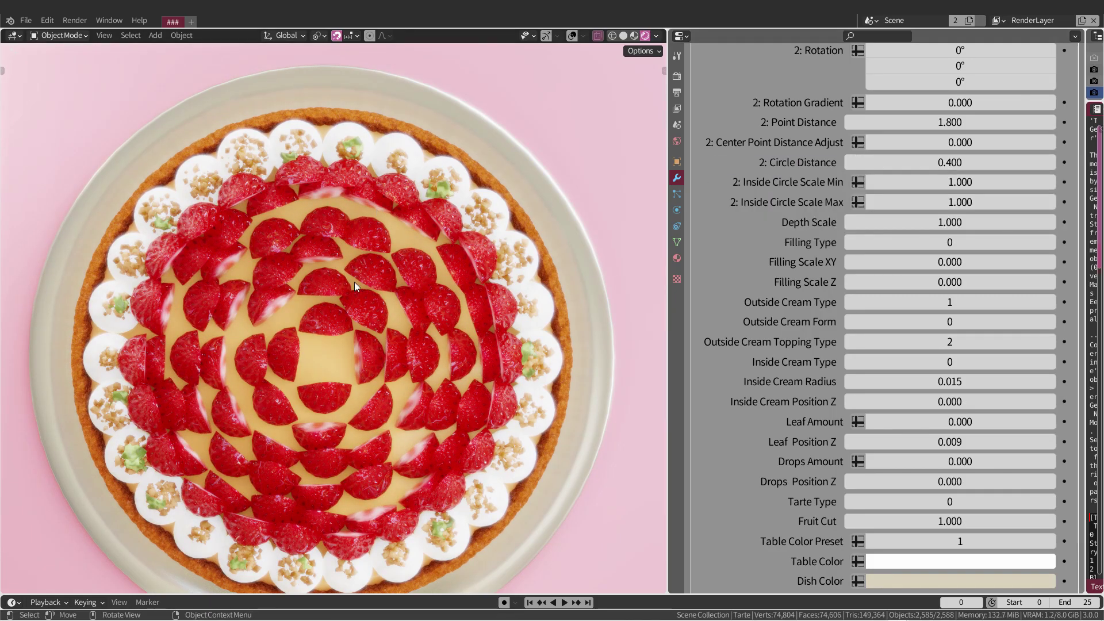
text(0.5)
key(Return)
click(969, 143)
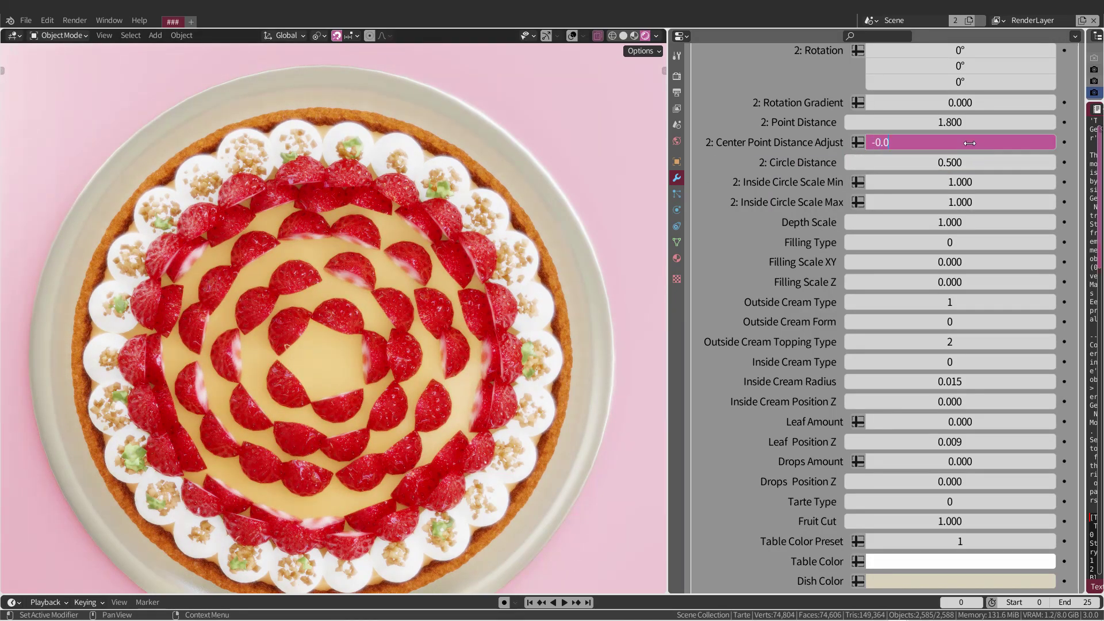
text(0)
key(Return)
text(0.4)
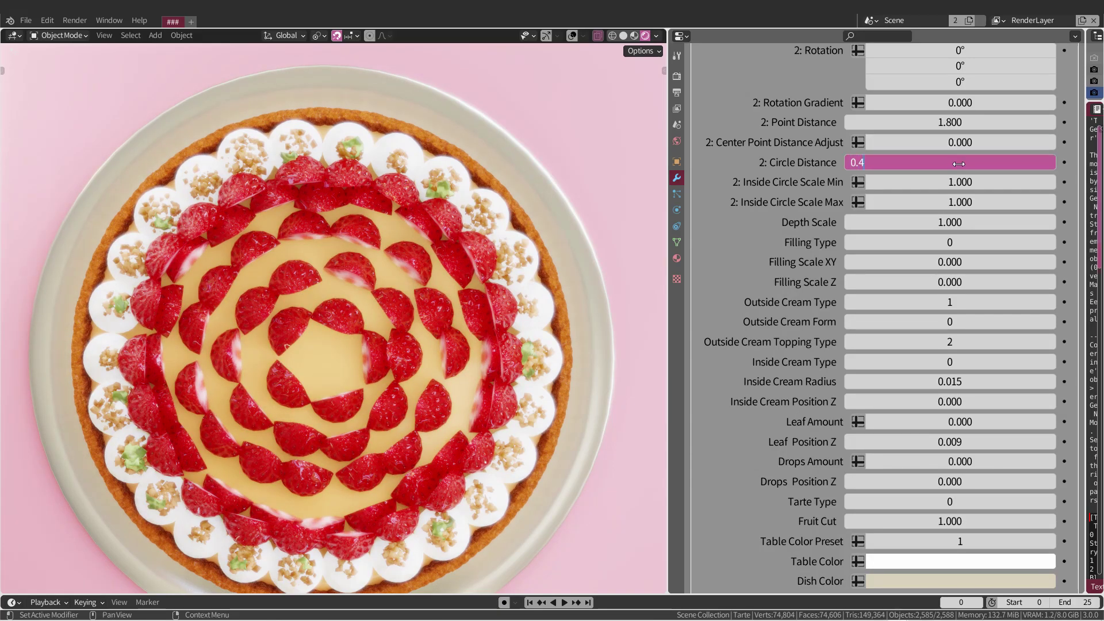
key(Return)
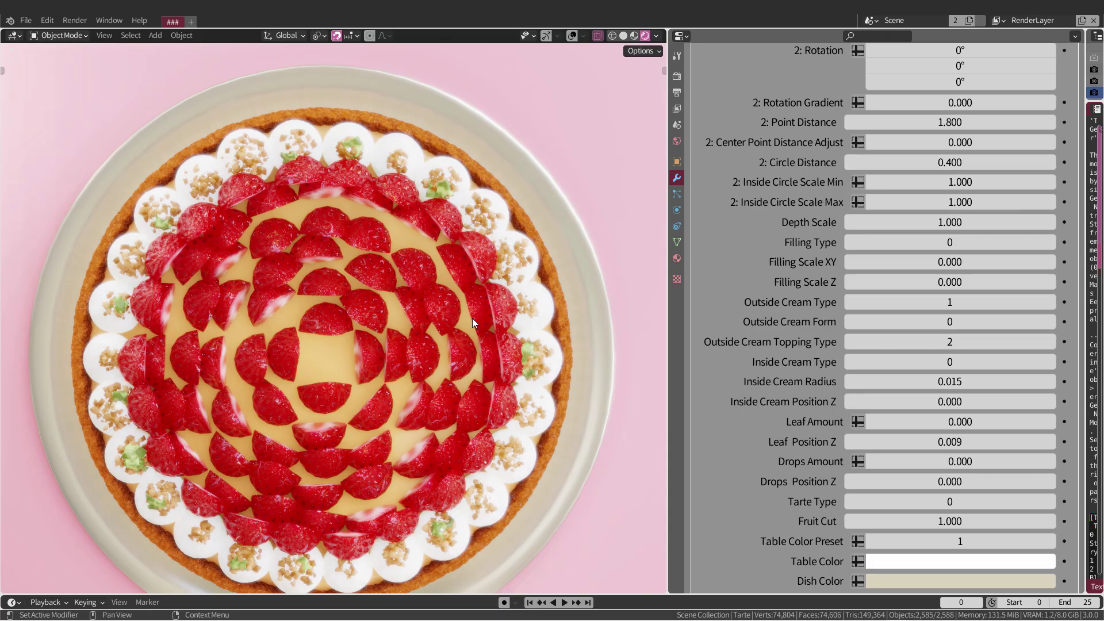
key(KP_0)
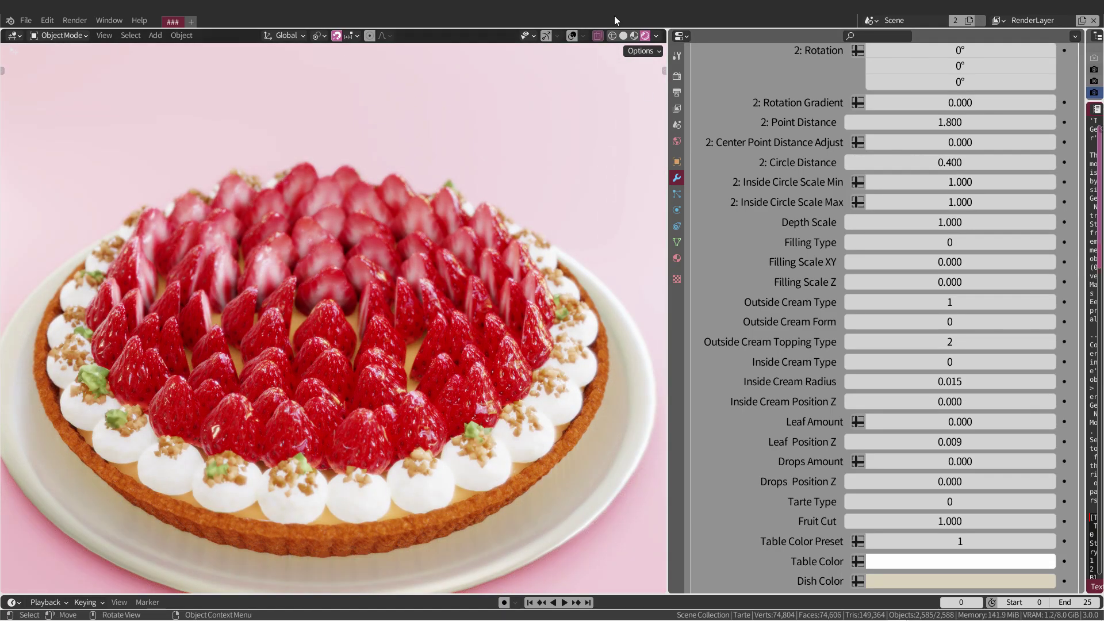
key(KP_0)
mouse_move(943, 182)
mouse_down()
mouse_move(954, 182)
mouse_move(927, 182)
mouse_up()
click(927, 183)
key(Return)
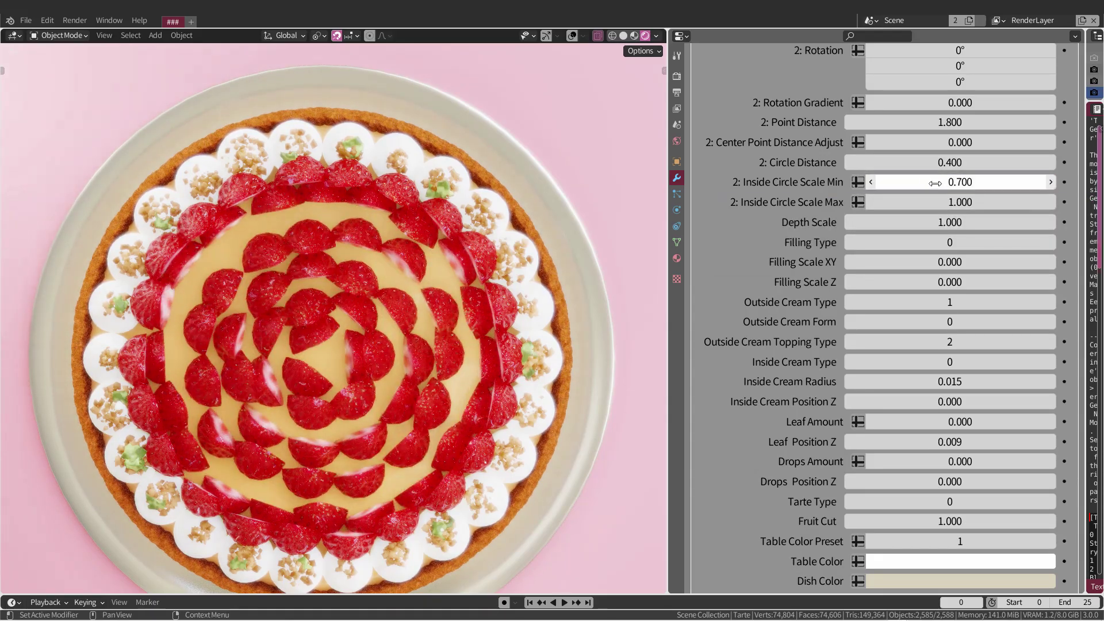
click(941, 202)
text(0.009)
key(BackSpace)
key(BackSpace)
key(BackSpace)
text(1)
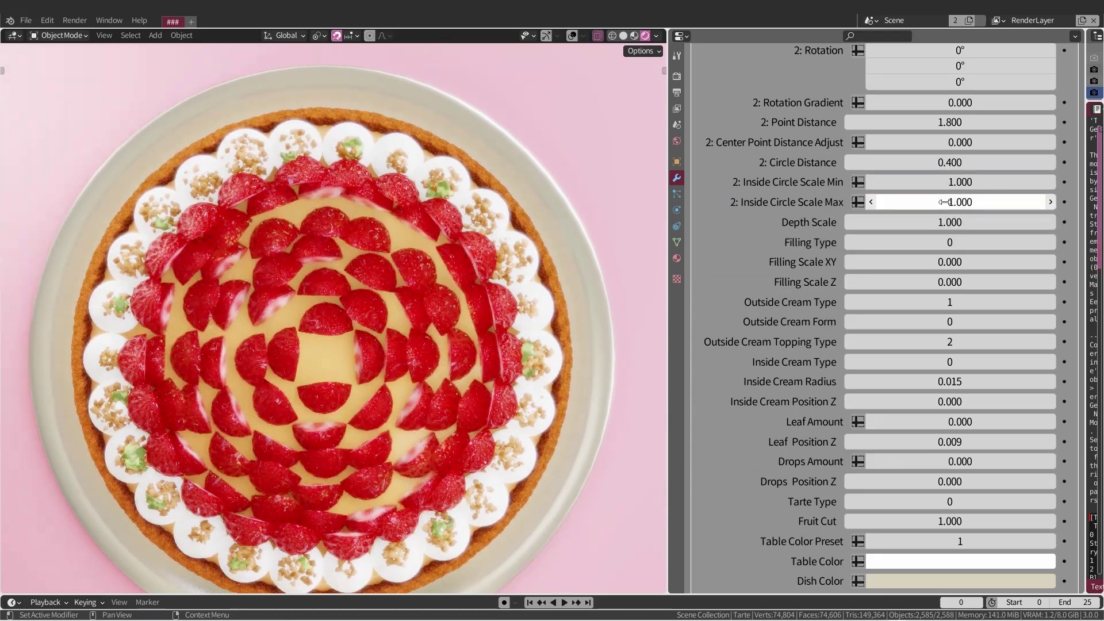
key(Return)
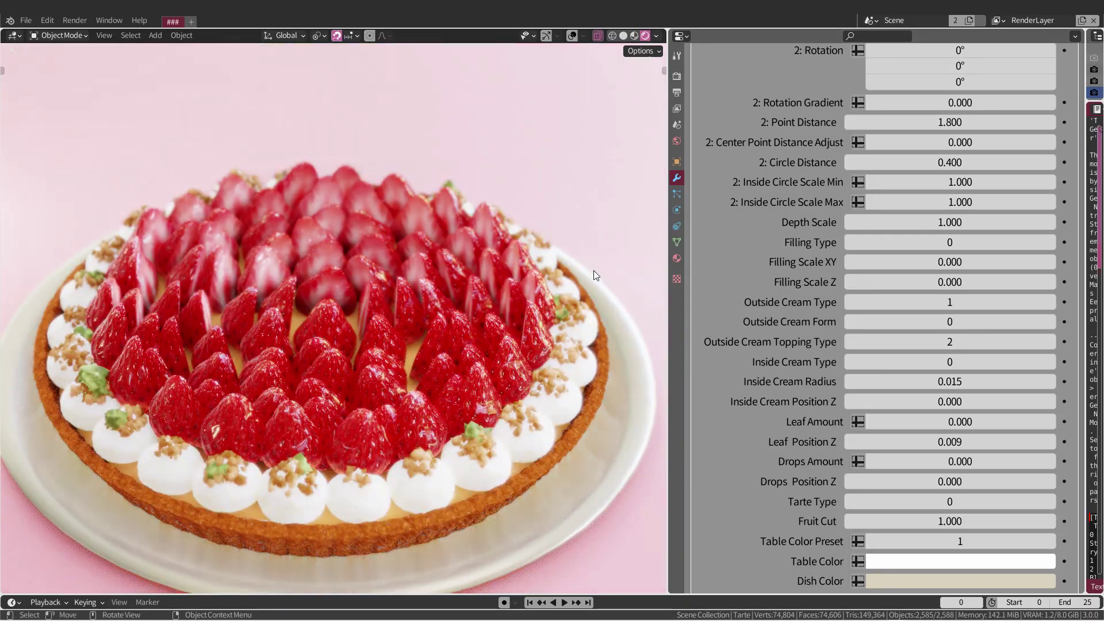
Experiment with Depth Scale, settling on 6.000 after an undo and redo
click(1050, 223)
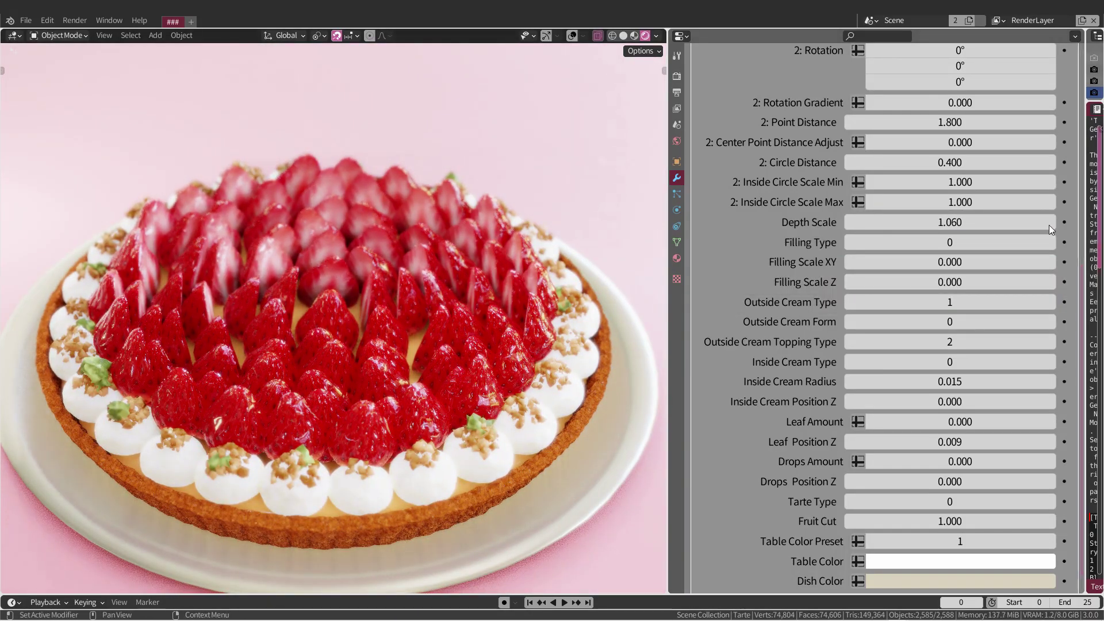
click(1050, 226)
click(1049, 227)
click(1049, 227)
click(1049, 227)
click(1049, 227)
key(Return)
click(955, 225)
key(Return)
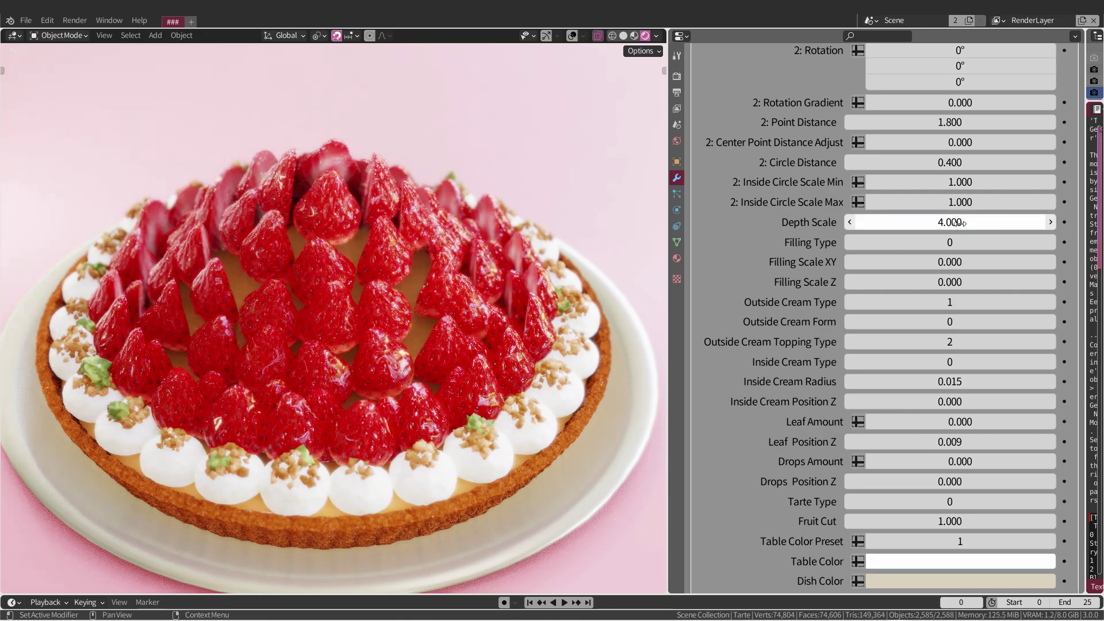
click(957, 224)
text(6)
key(Return)
key(ctrl+z)
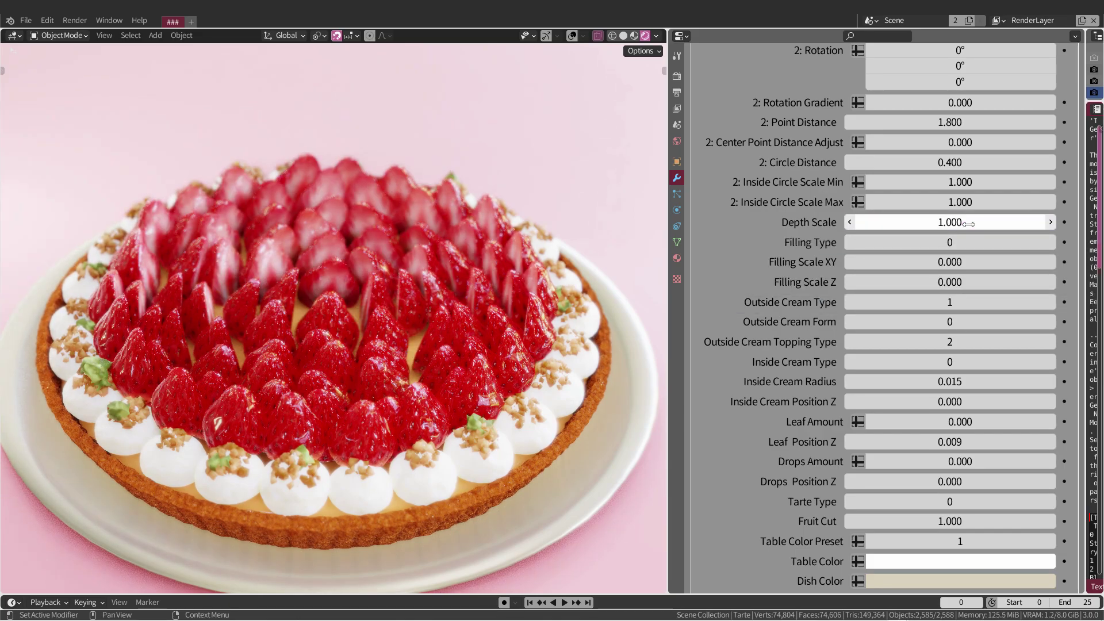
key(ctrl+shift+z)
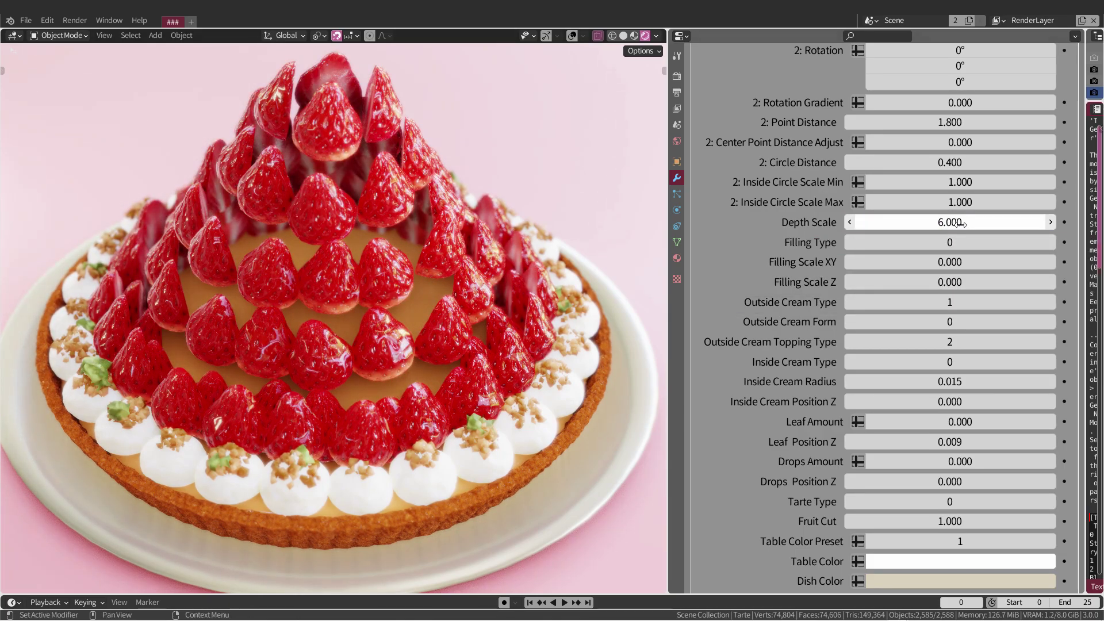
Try Depth Scale values of 1 and 70 in the modifier panel
scroll(960, 223, up, 1)
click(955, 245)
text(1)
key(Return)
scroll(978, 196, up, 15)
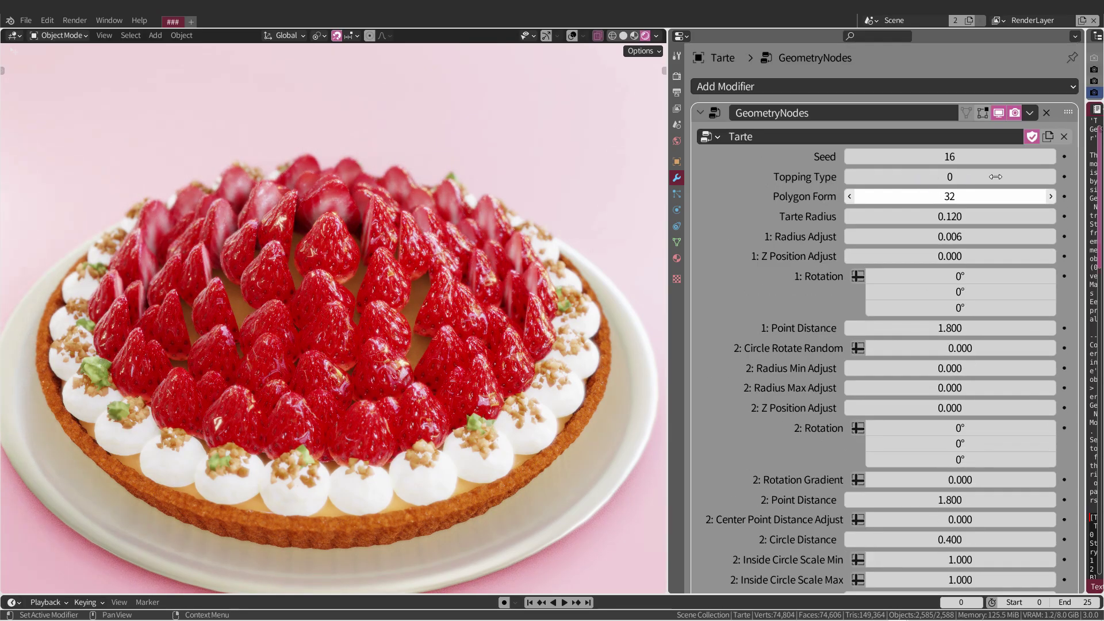
drag(995, 177, 1012, 175)
scroll(962, 392, down, 6)
double_click(962, 392)
text(70)
key(Return)
scroll(962, 392, up, 6)
scroll(910, 373, down, 5)
Set Depth Scale to 5, step Topping Type toward strawberries, then try Depth Scale 1
double_click(942, 438)
text(5)
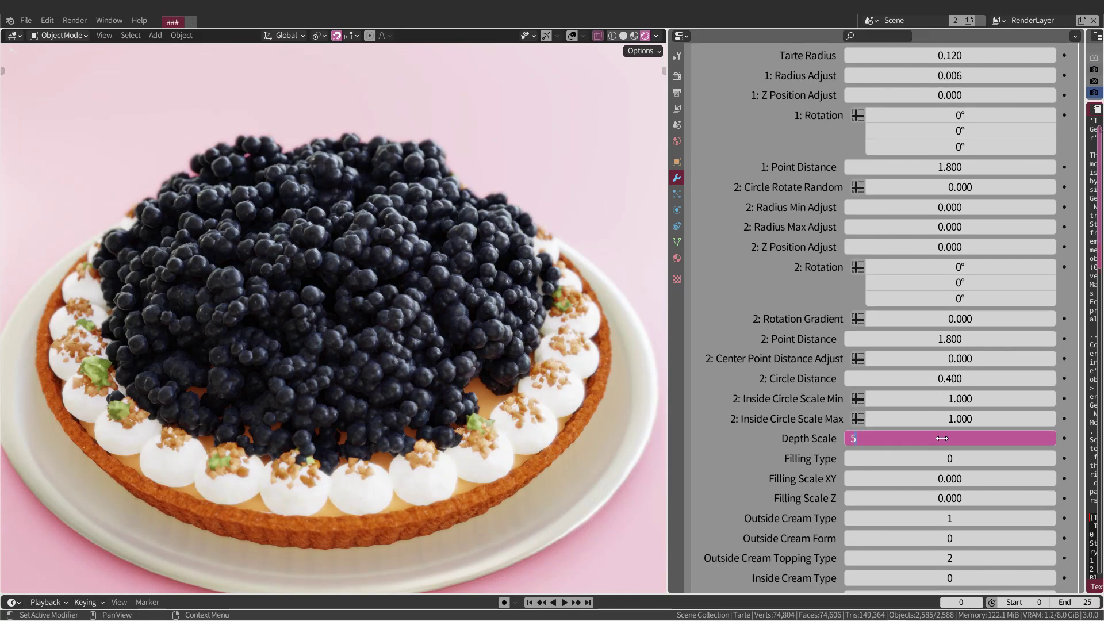
key(Return)
scroll(942, 438, up, 5)
click(851, 175)
scroll(916, 377, down, 5)
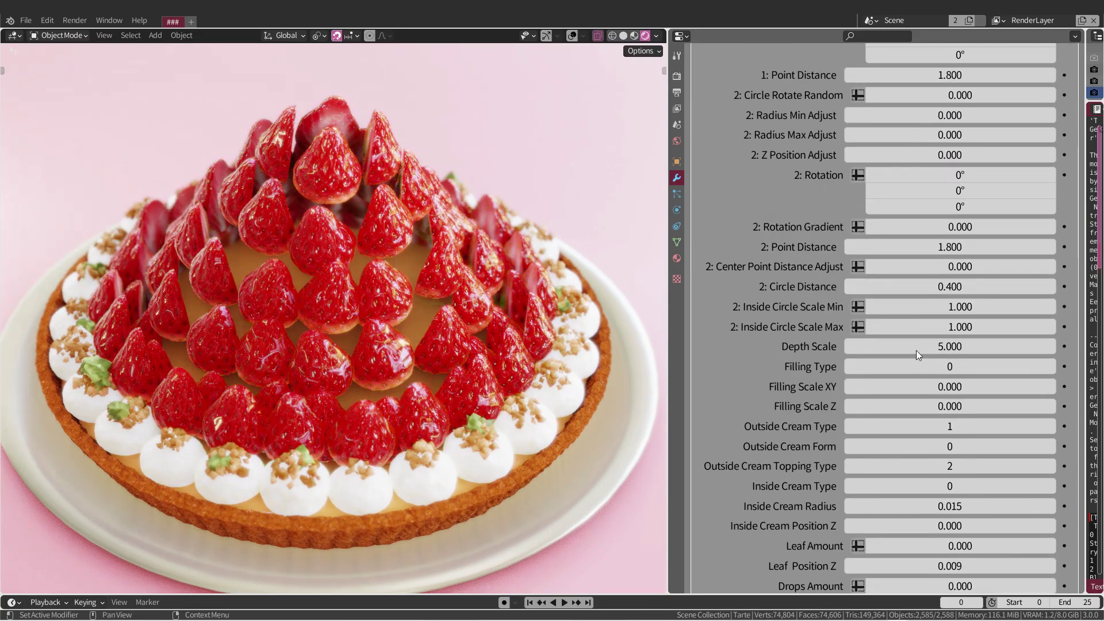
text(1)
key(Return)
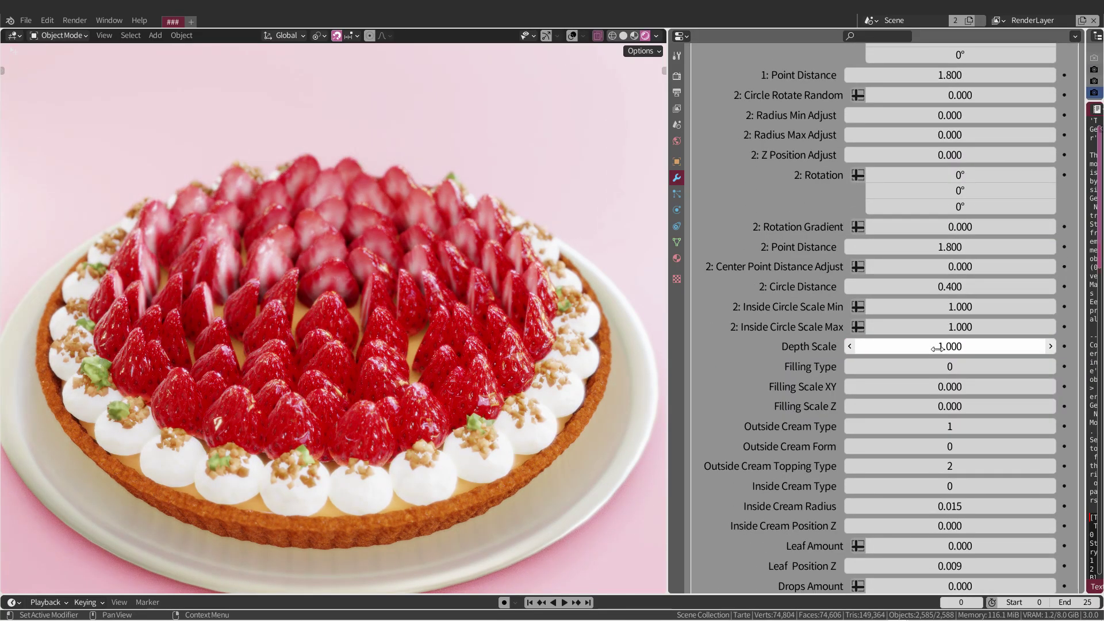
Set Depth Scale to 2.000 and Topping Type to 4, white chocolate rolls
double_click(936, 348)
text(2)
key(Return)
scroll(936, 348, up, 5)
drag(949, 178, 989, 178)
scroll(943, 213, down, 5)
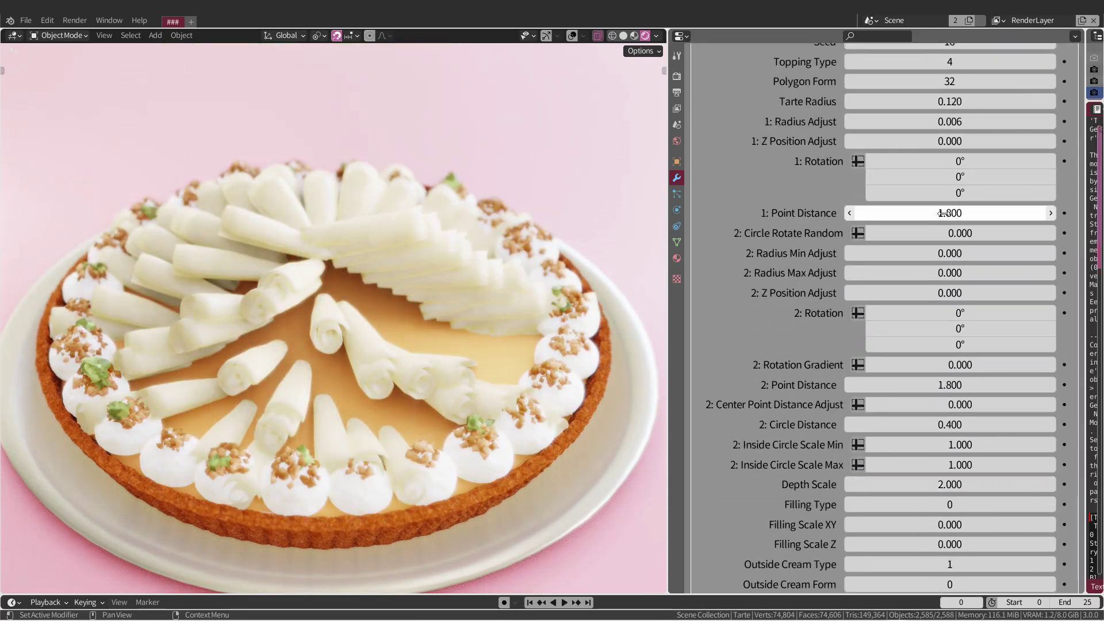
Set Point Distances to 0.5 and 0.8, Circle Rotate Random 2.090, and 2: Z Position Adjust -1
drag(943, 212, 897, 213)
drag(934, 385, 912, 385)
drag(961, 233, 1012, 233)
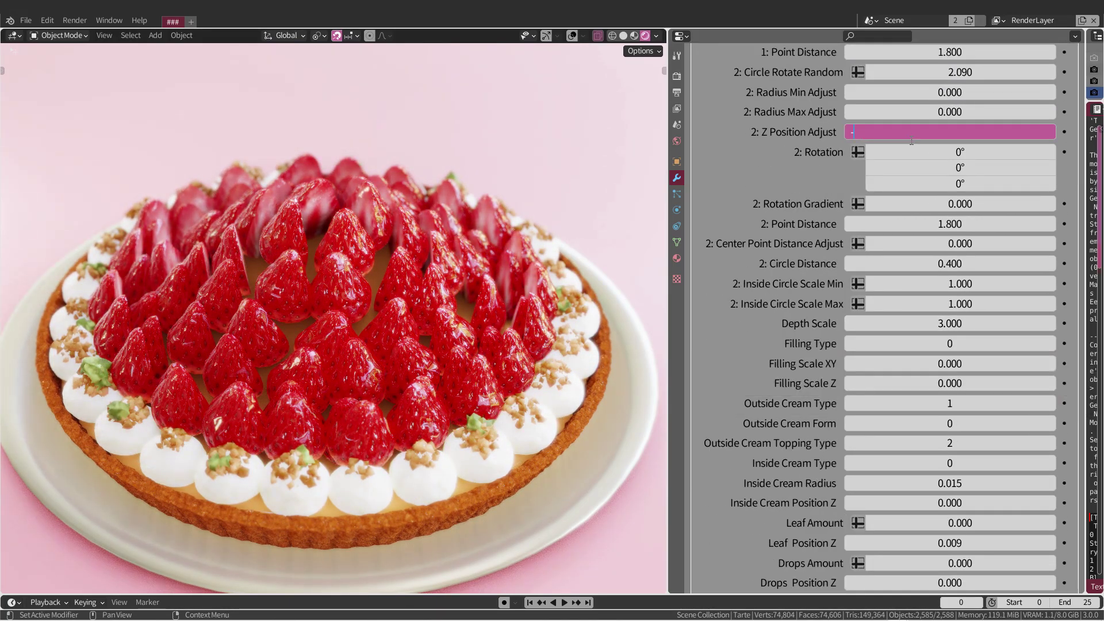
text(1)
key(Return)
Set Filling Type to 2, reset 2: Z Position Adjust to 0, and raise Depth Scale to 5
drag(925, 344, 977, 343)
mouse_move(1083, 336)
mouse_down()
mouse_move(795, 336)
mouse_move(801, 294)
mouse_up()
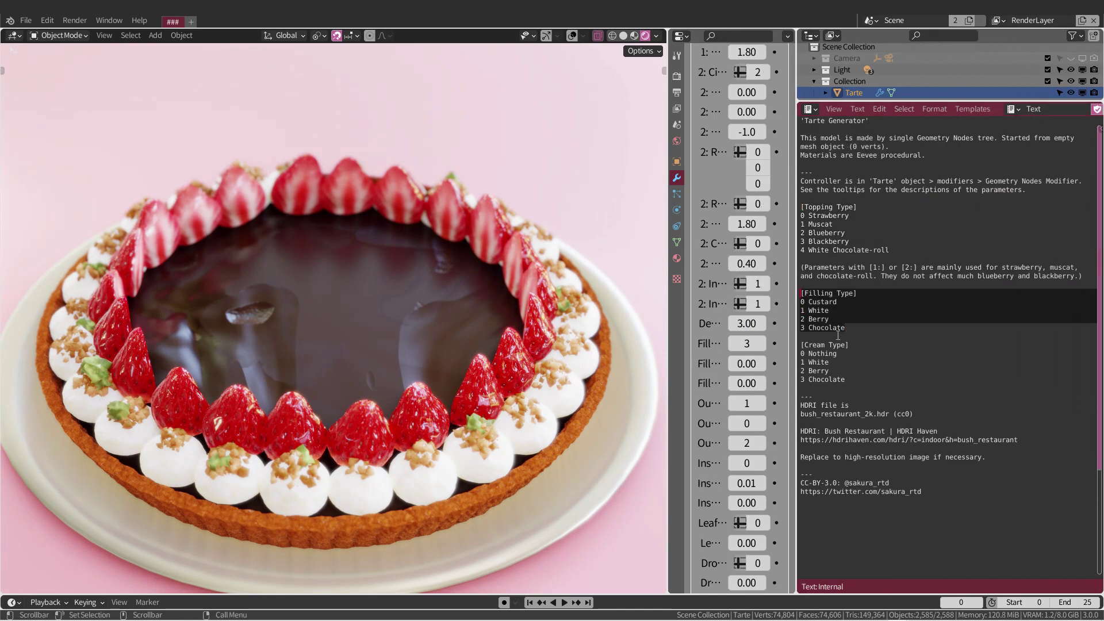
drag(796, 334, 1086, 335)
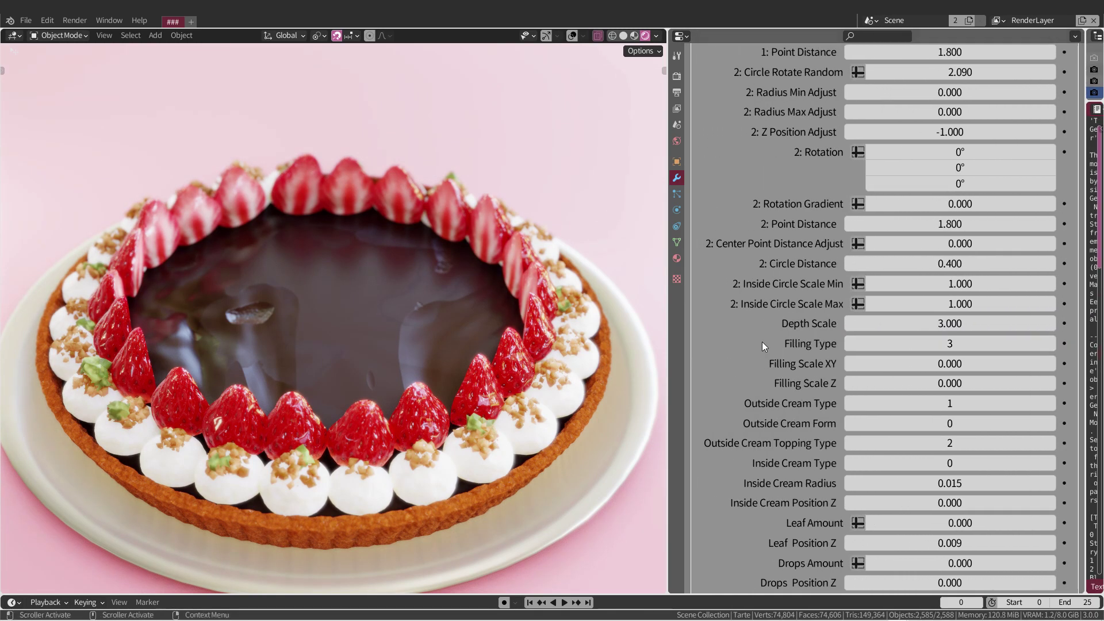
double_click(938, 131)
text(0)
key(Return)
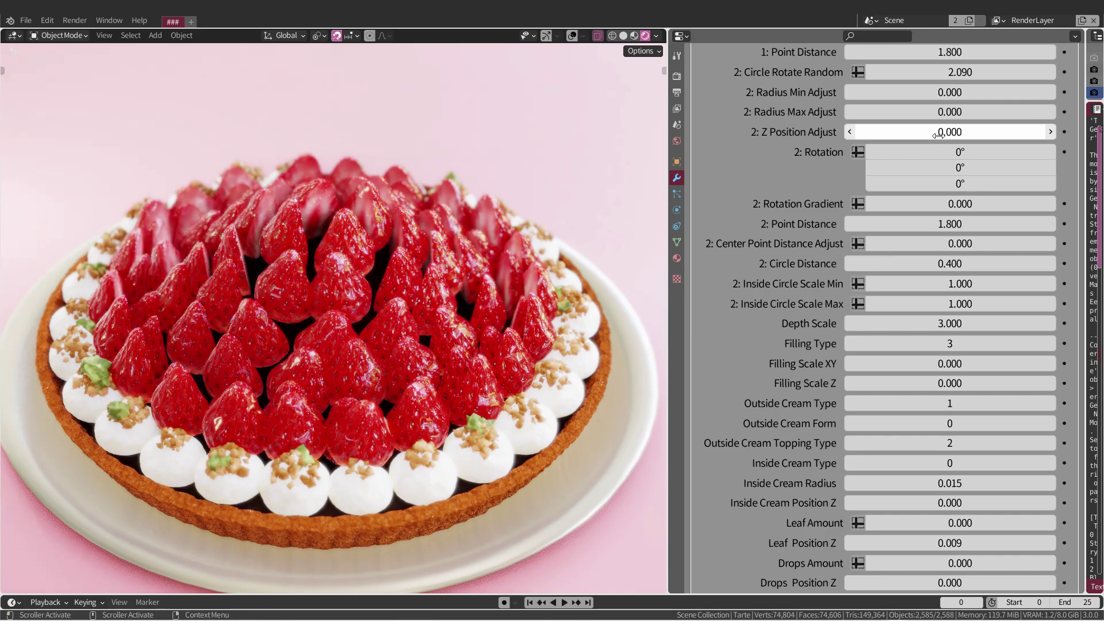
drag(939, 323, 958, 323)
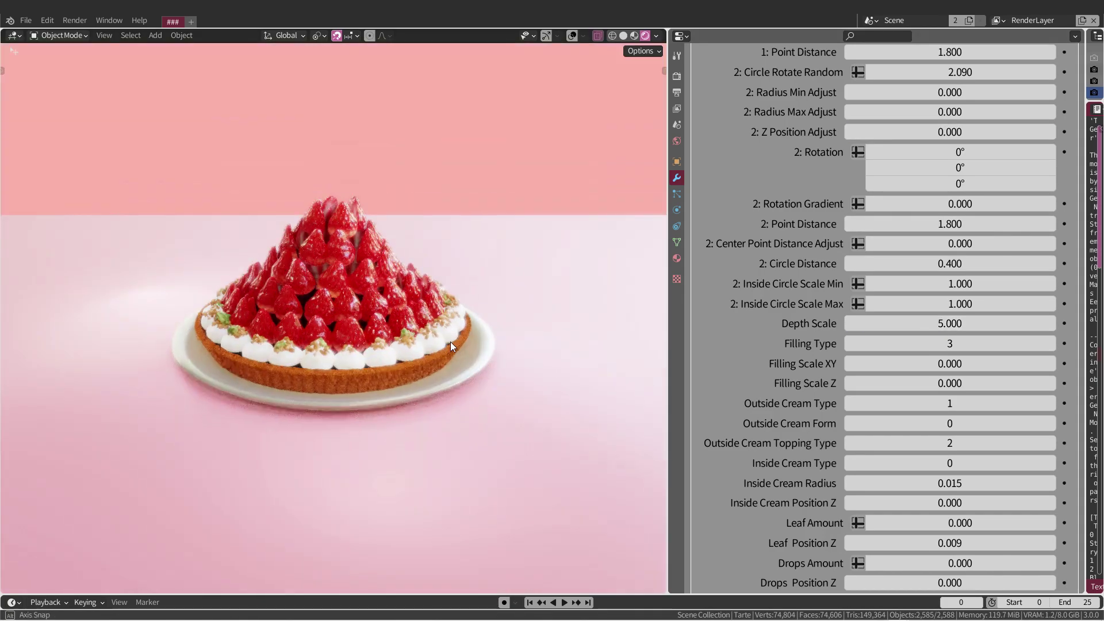
Tune Filling Scale XY and Z toward 0.6 and 1.2
double_click(950, 363)
text(0.5)
key(Escape)
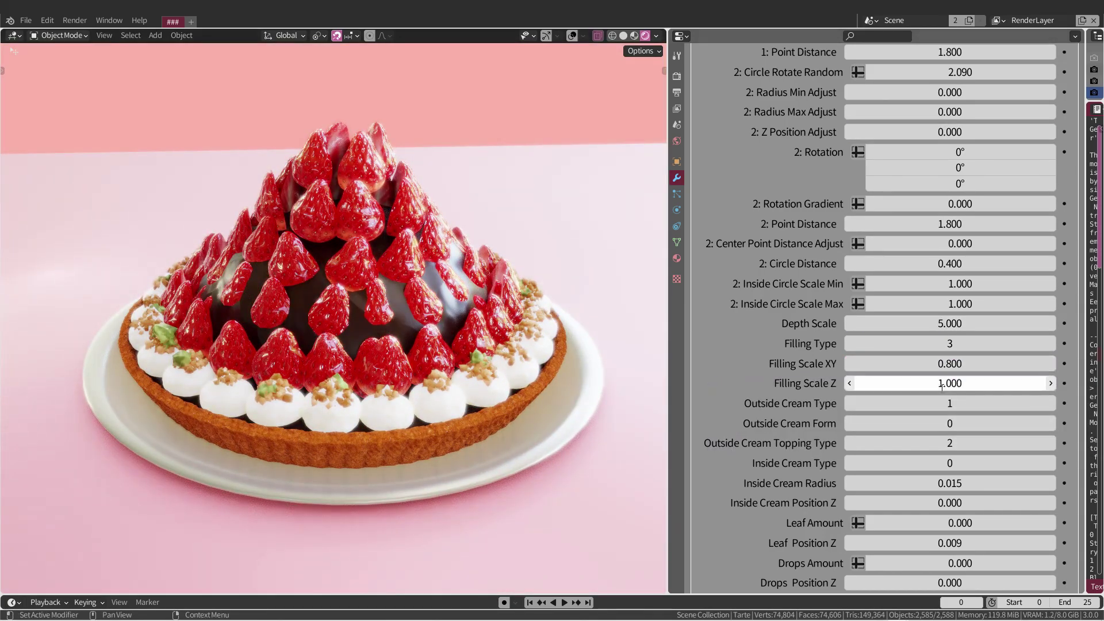
drag(949, 383, 920, 383)
double_click(945, 385)
text(0)
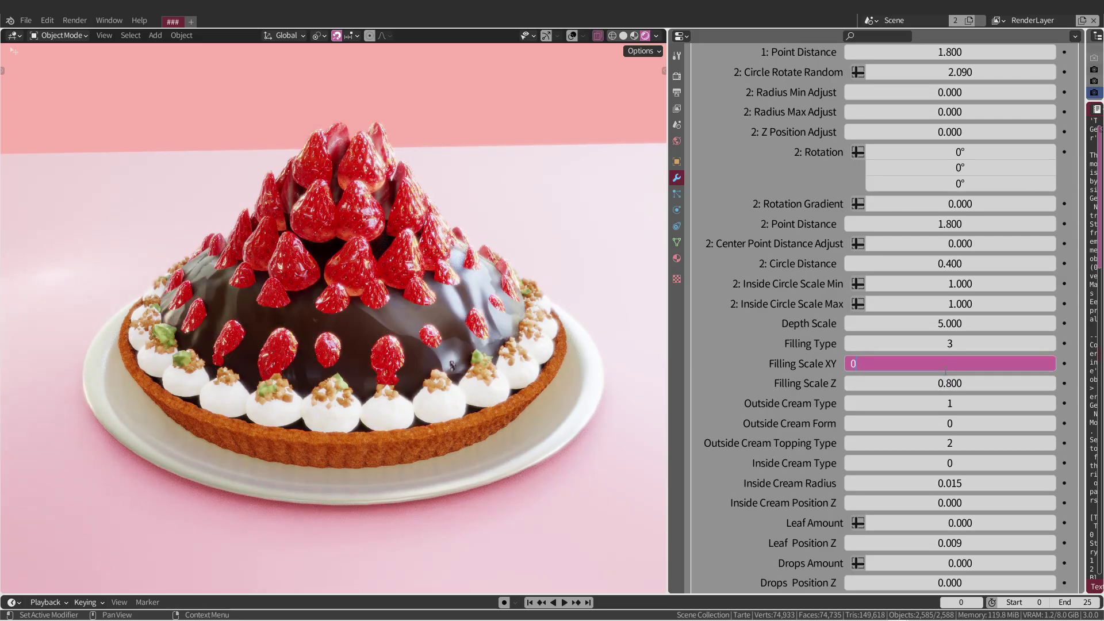
text(.9)
key(Return)
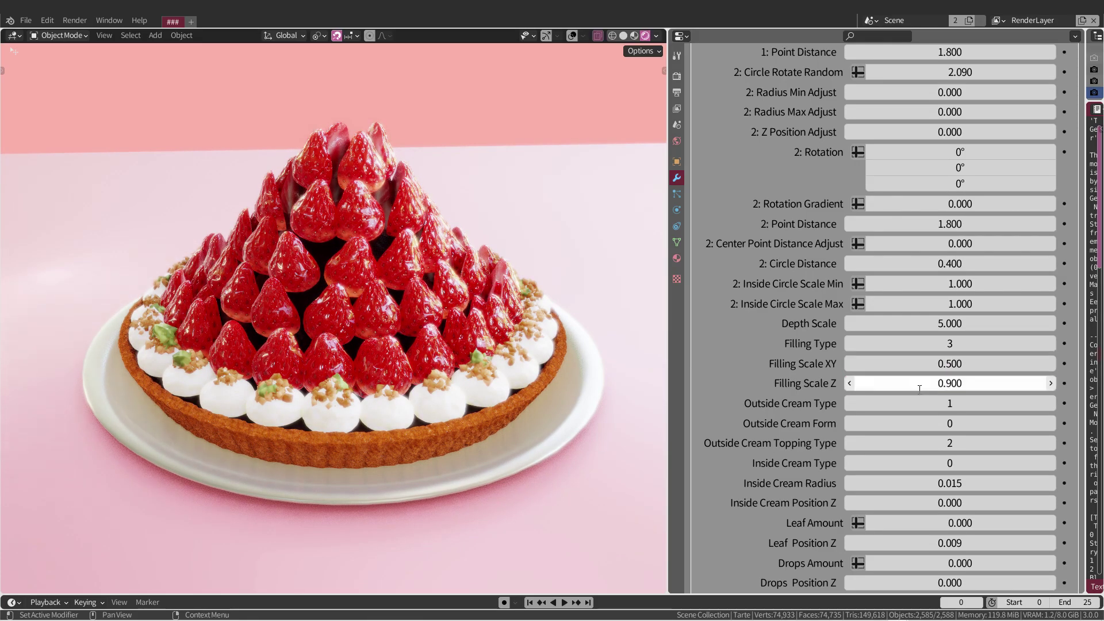
mouse_move(894, 392)
mouse_down()
mouse_move(935, 388)
mouse_move(920, 363)
mouse_move(943, 383)
mouse_move(955, 363)
mouse_move(943, 383)
mouse_up()
click(935, 388)
key(Escape)
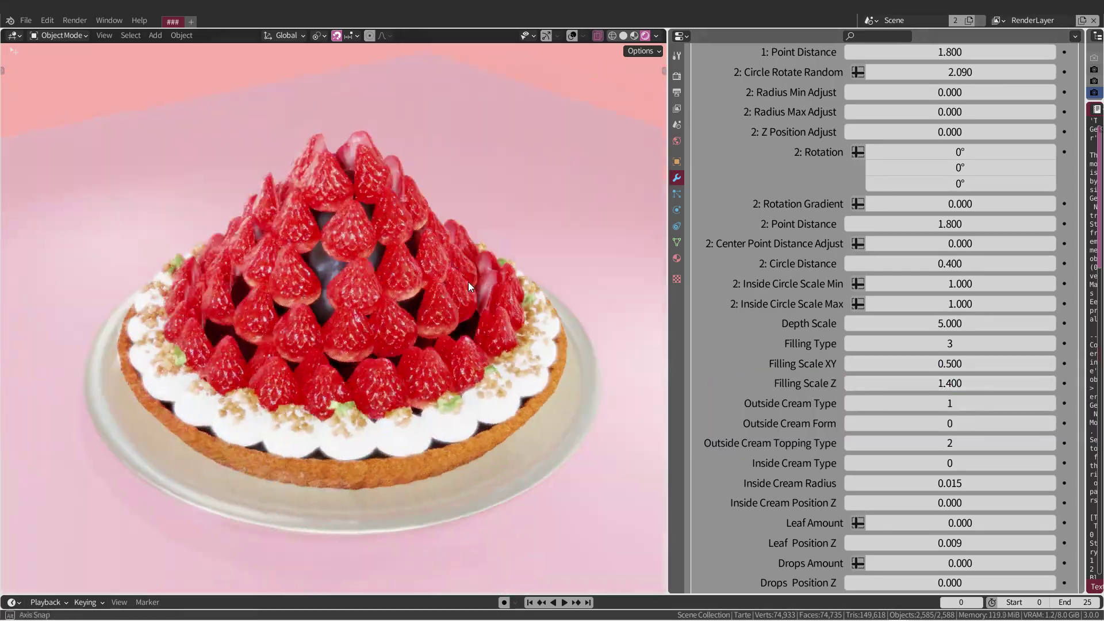
mouse_move(468, 282)
middle_down()
mouse_move(447, 347)
mouse_move(460, 368)
middle_up()
Switch to the pink berry filling and tilt 2: Rotation Y to -10°
click(852, 343)
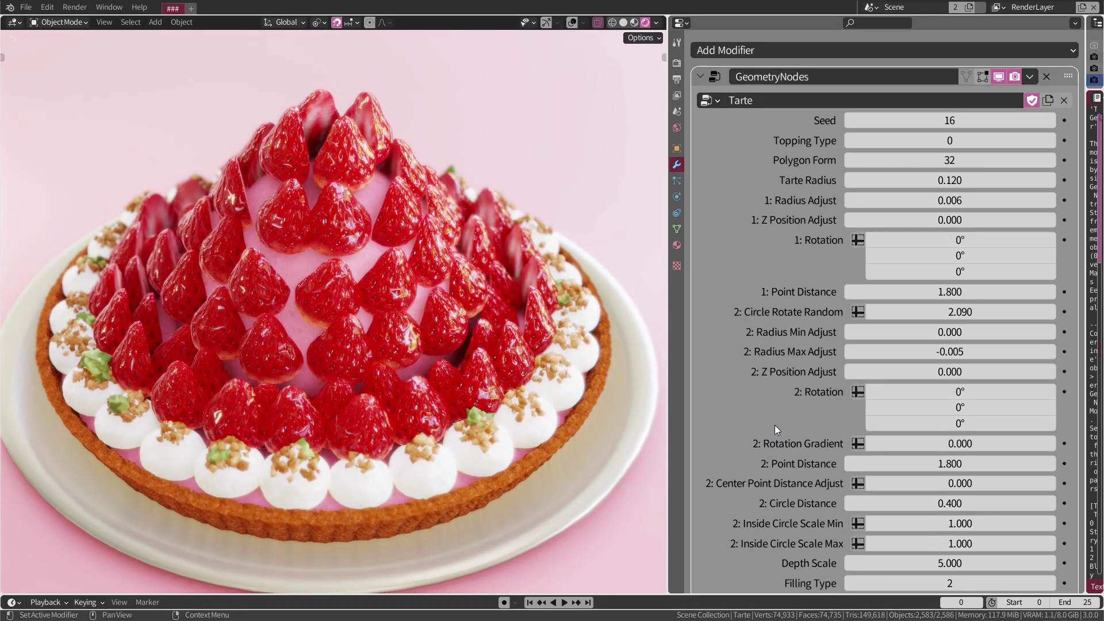
scroll(774, 425, down, 4)
scroll(774, 426, down, 4)
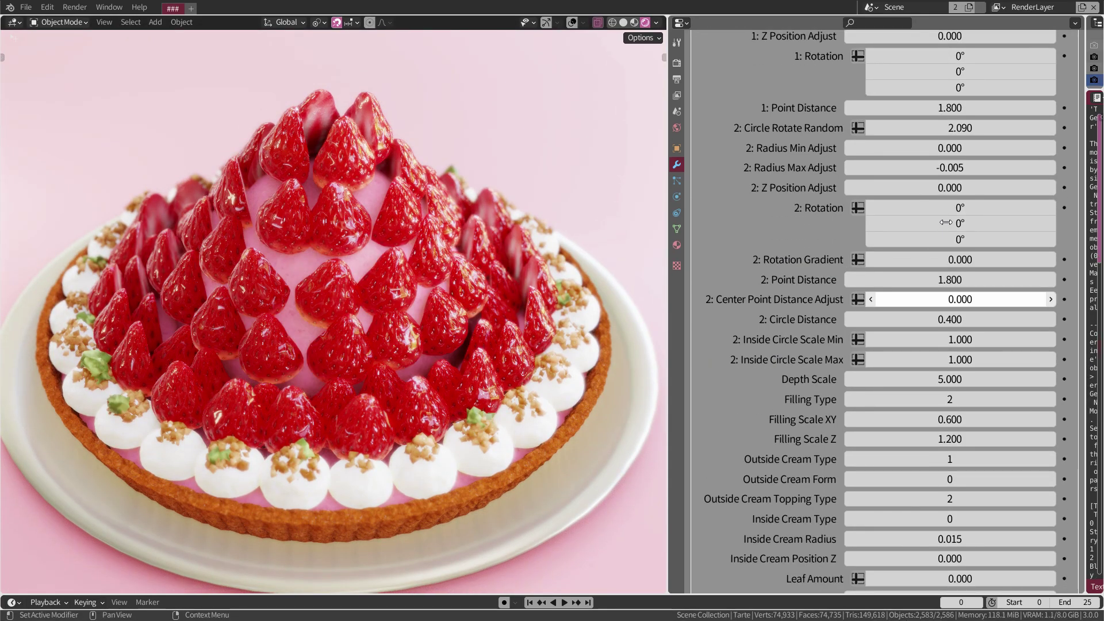
click(946, 224)
text(-10)
key(Return)
scroll(823, 379, down, 1)
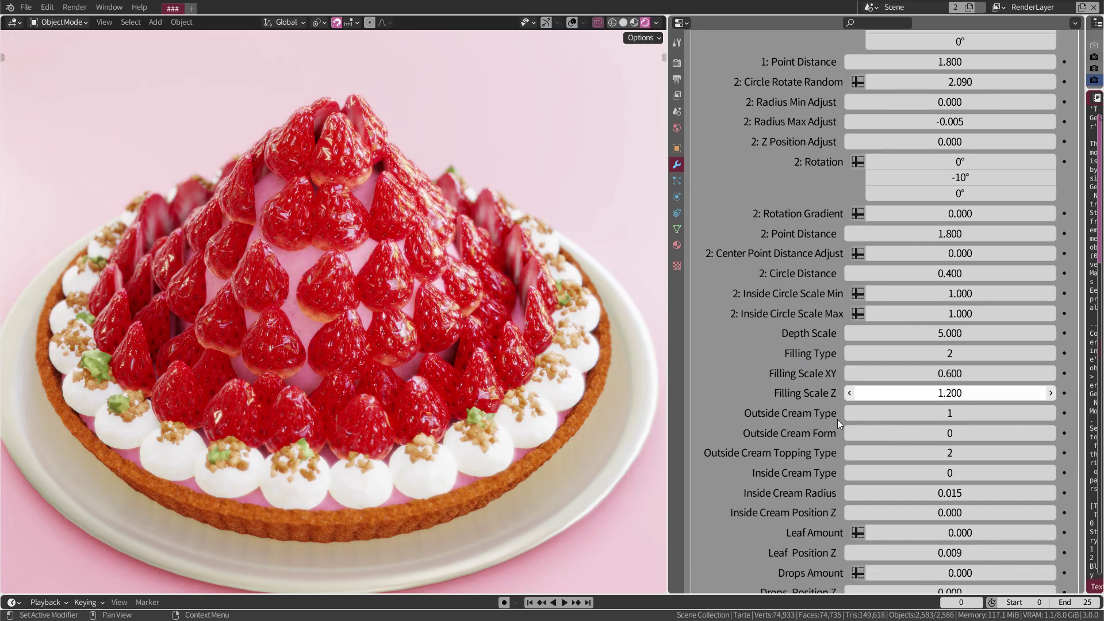
scroll(837, 419, down, 6)
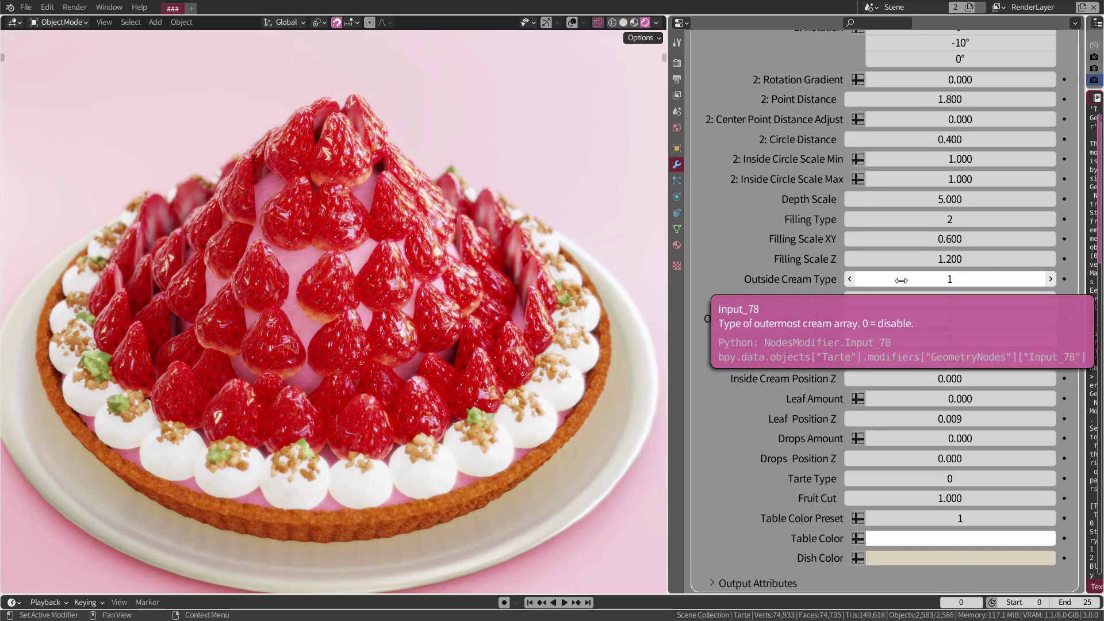
Cycle Outside Cream Type through off and chocolate, check the notes, then return to white
click(853, 281)
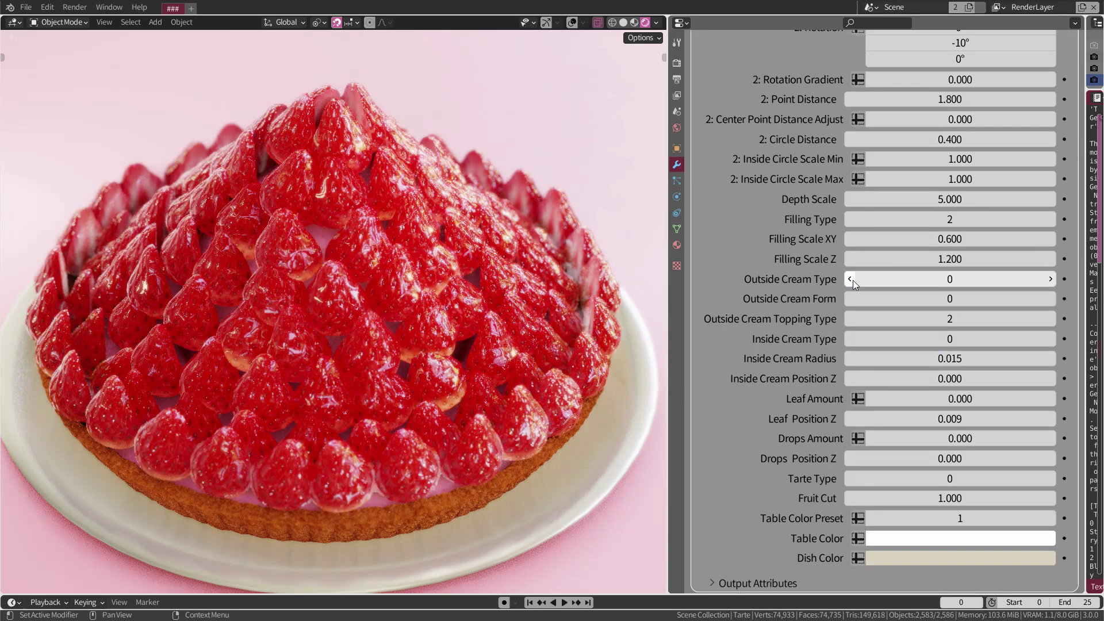
click(1052, 281)
click(1052, 281)
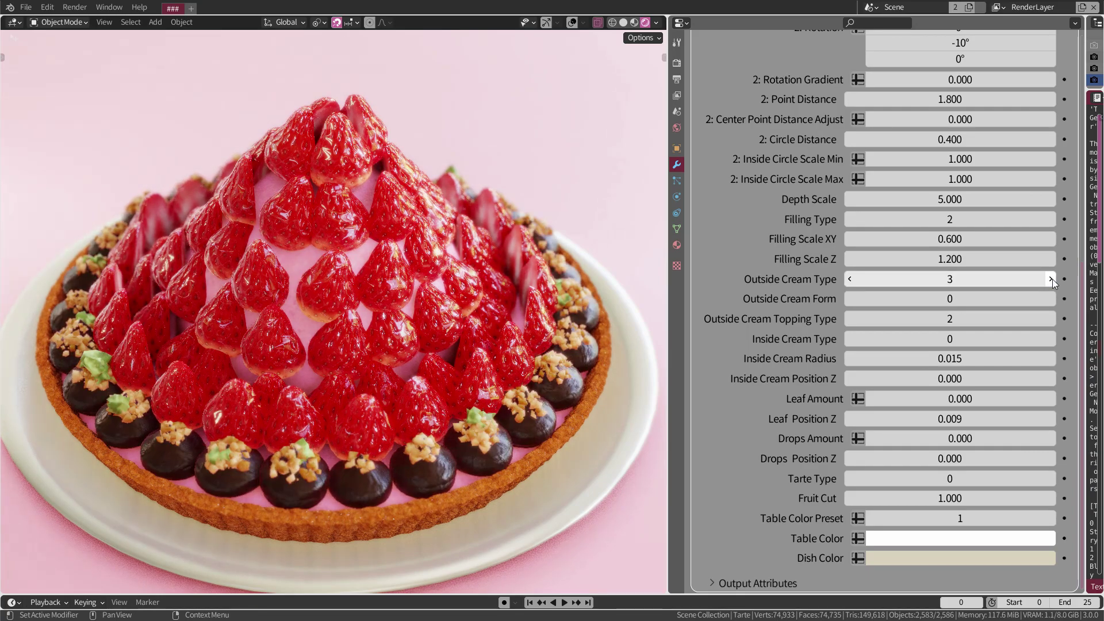
drag(1085, 282, 751, 288)
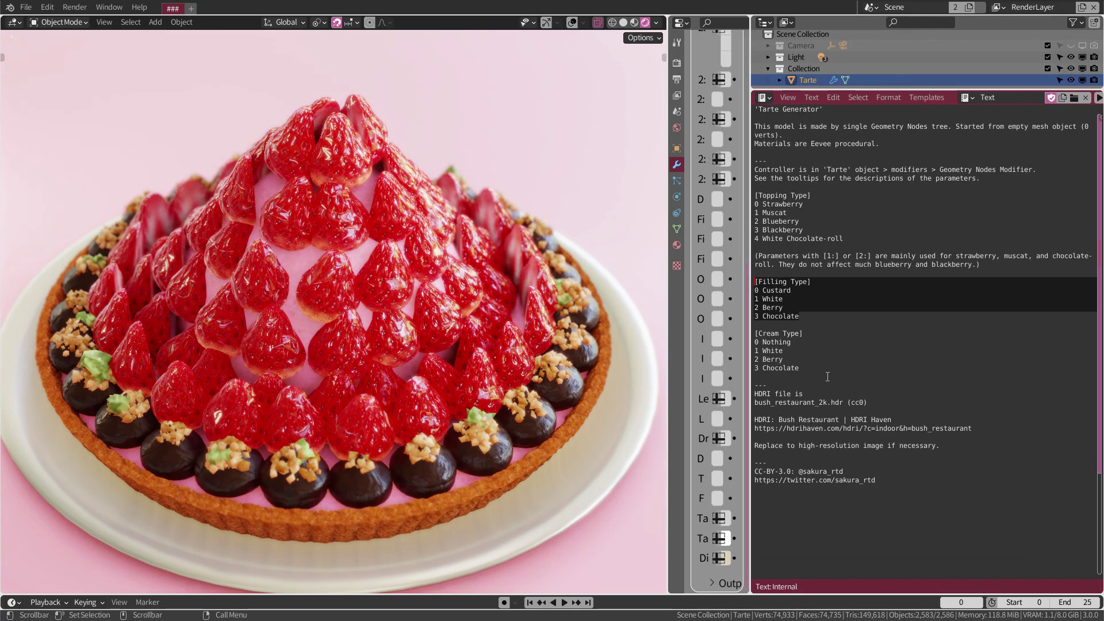
drag(799, 368, 747, 336)
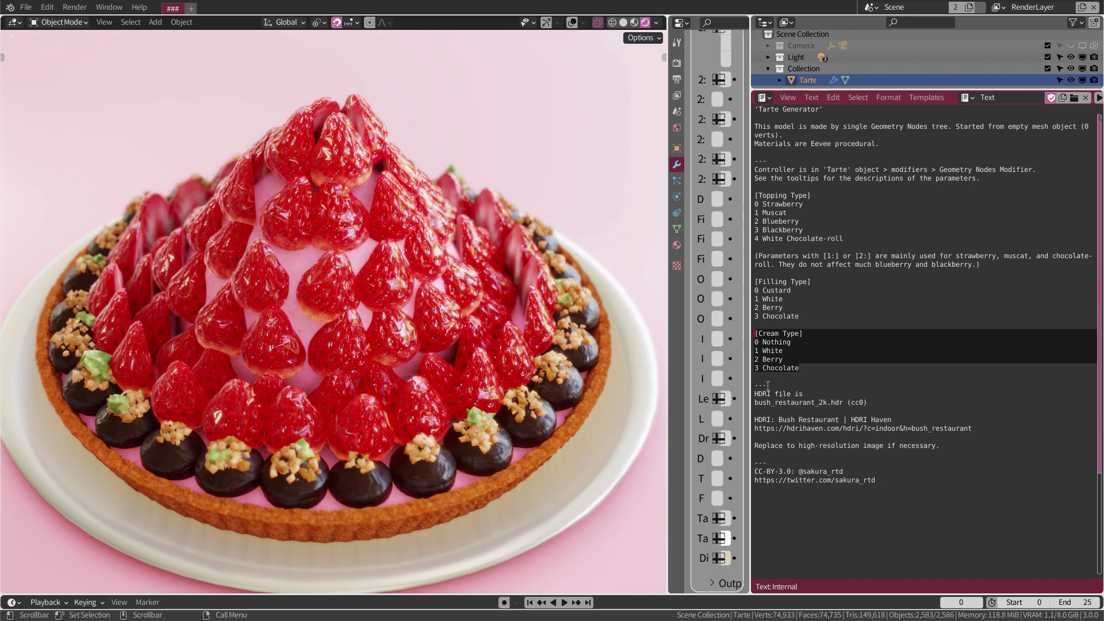
drag(750, 385, 1083, 385)
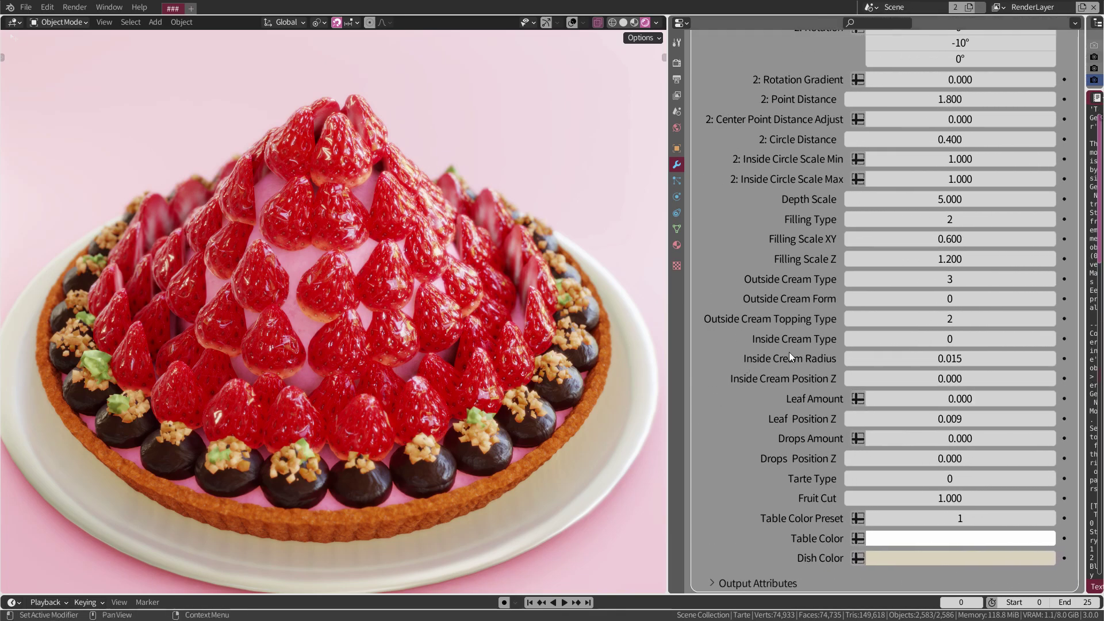
mouse_move(950, 279)
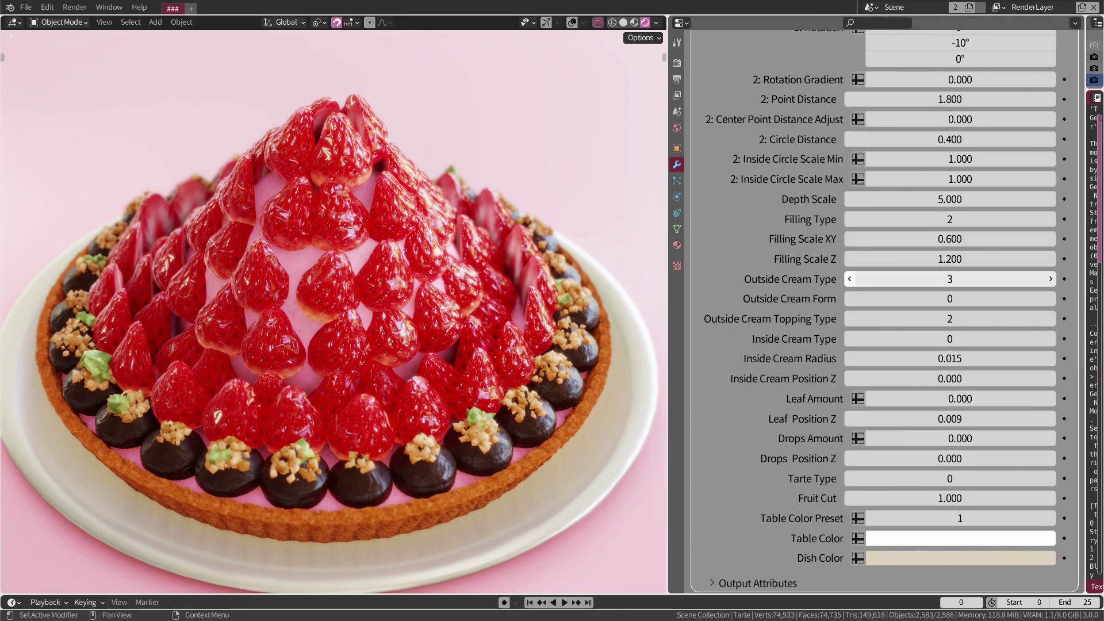
click(849, 278)
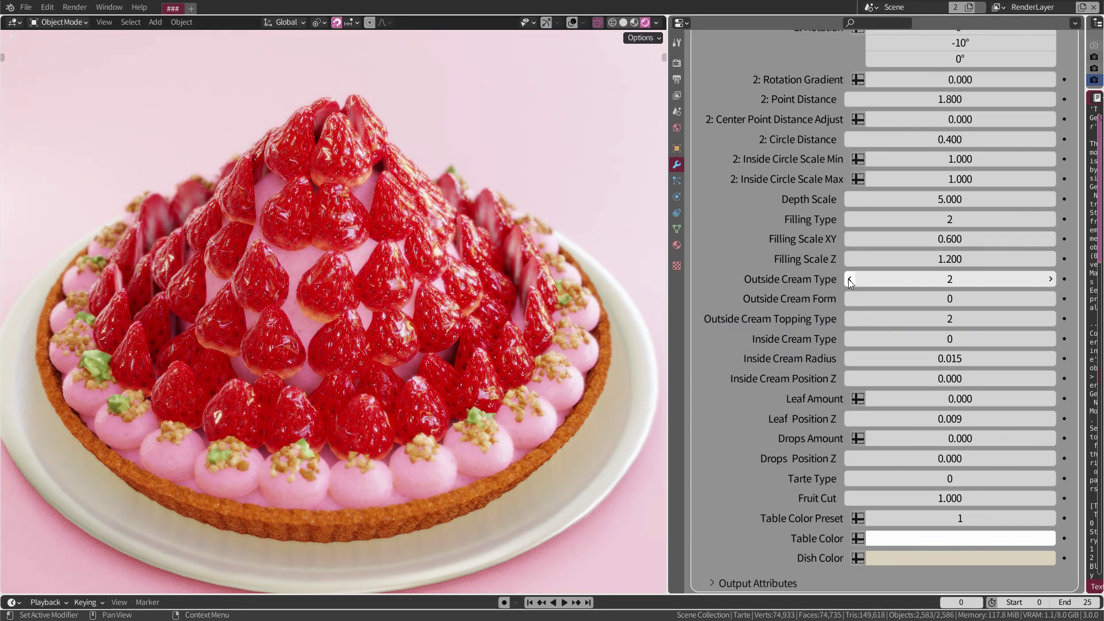
Try swirls and pink cream, ending with white round dollops (Form 0) and chocolate shavings (Topping Type 4)
click(1051, 299)
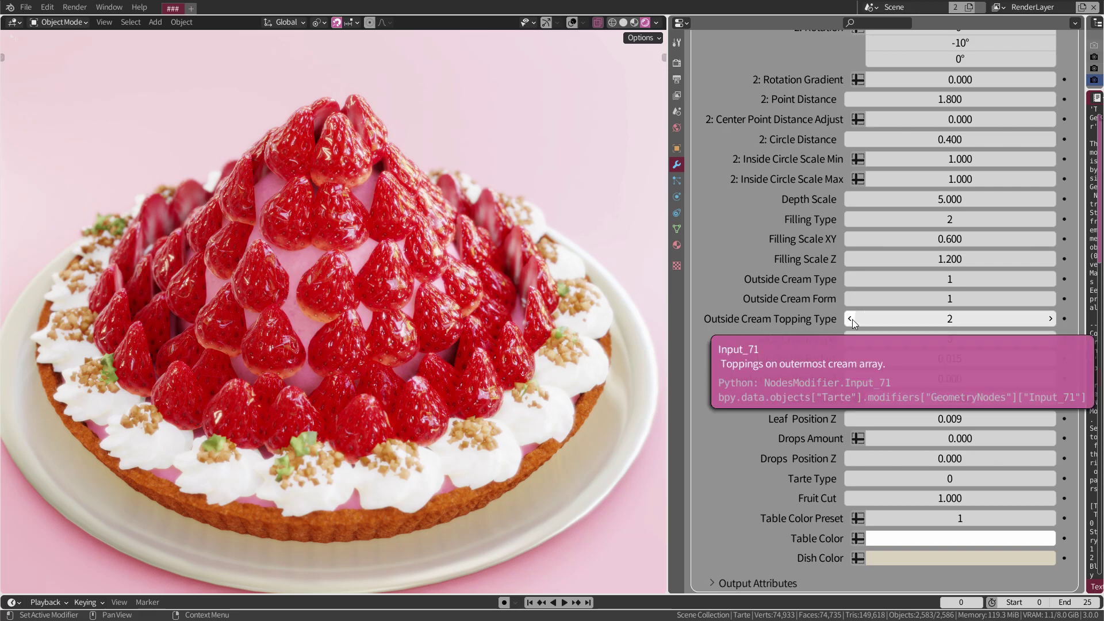
click(850, 319)
click(851, 319)
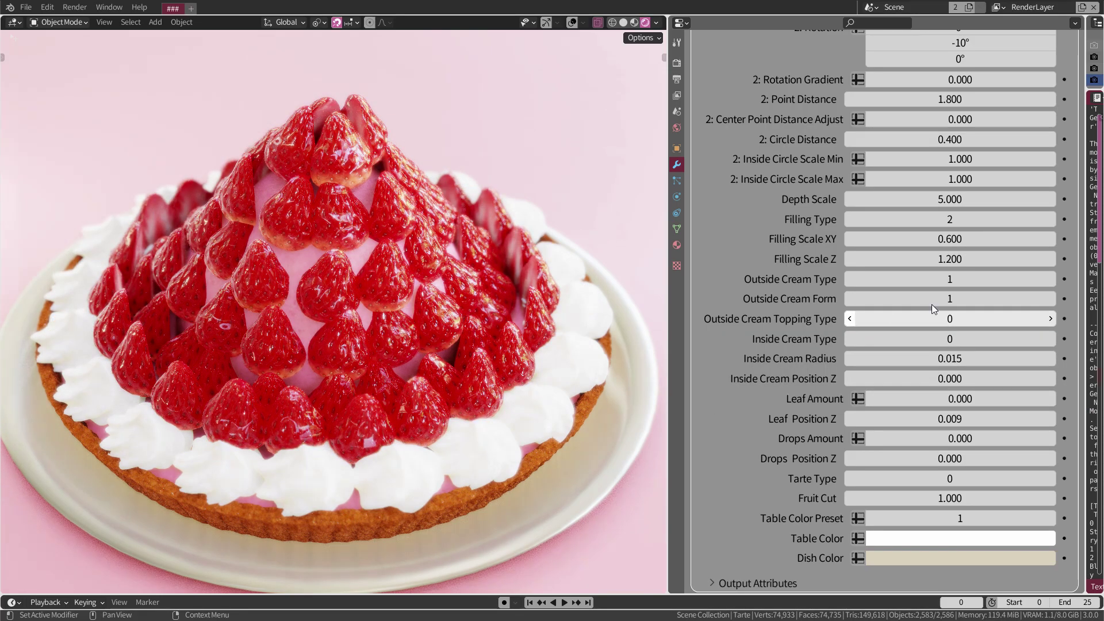
click(1051, 279)
click(1051, 319)
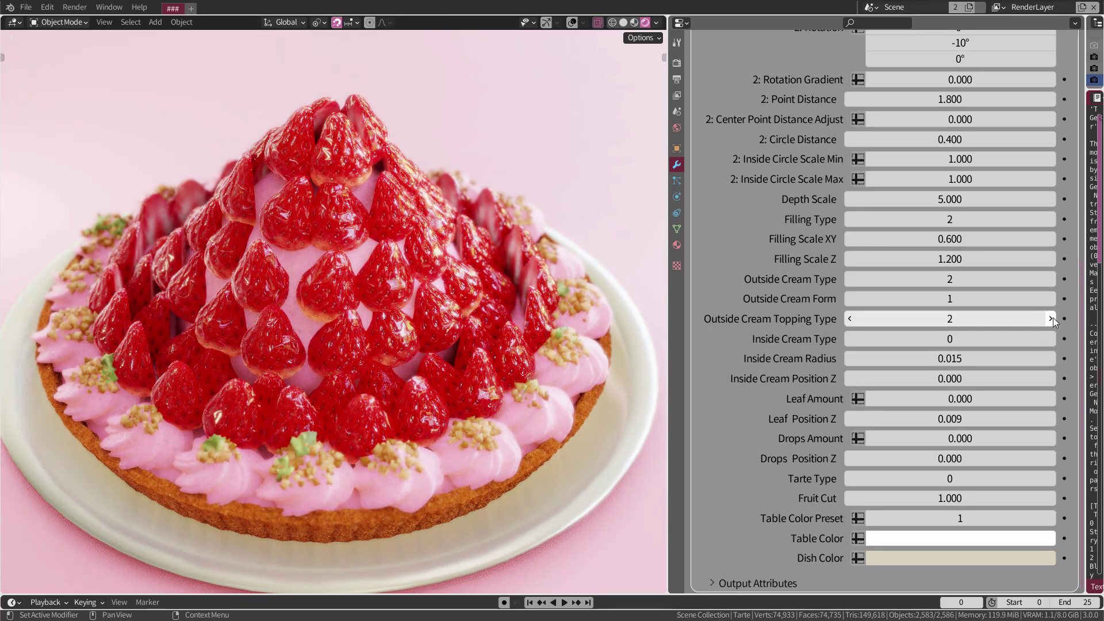
click(1051, 319)
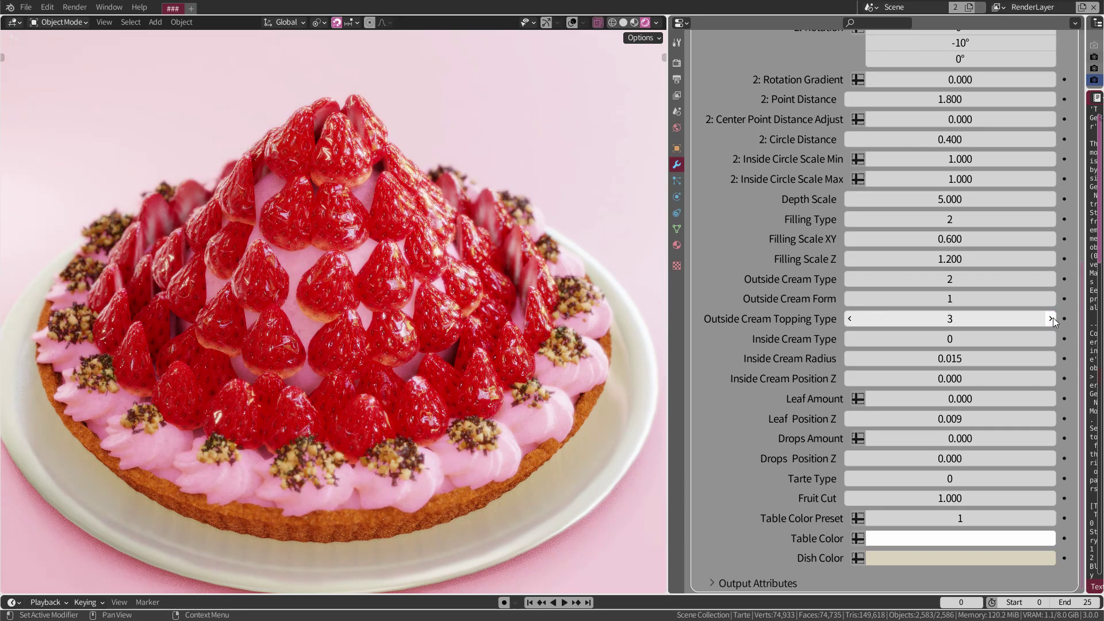
click(851, 279)
click(852, 299)
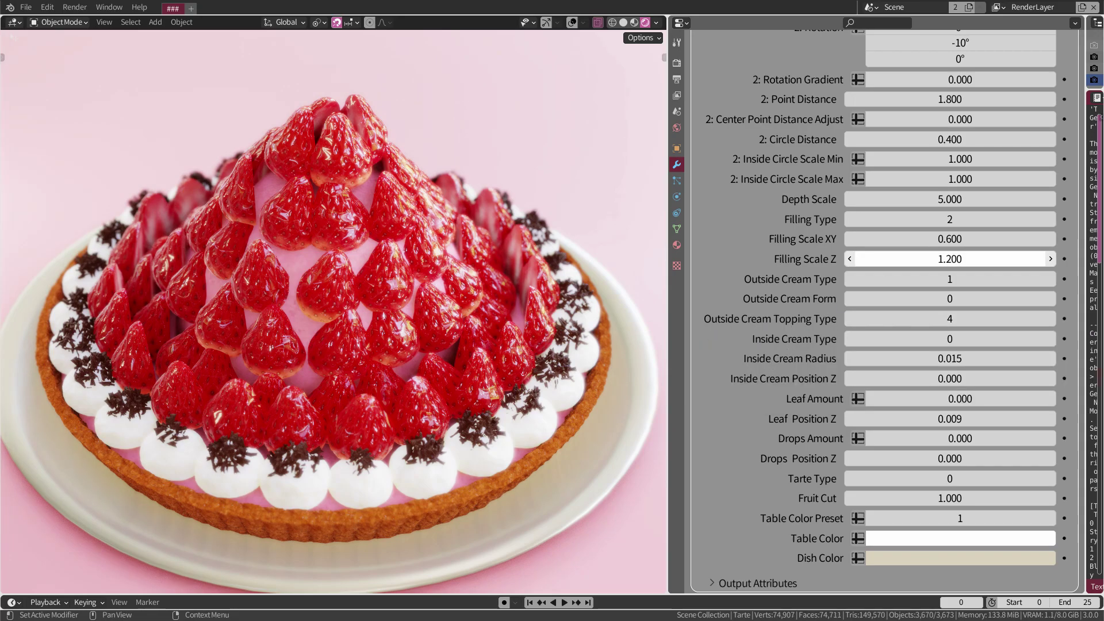
Set Filling Scale XY and Z to 0 and Depth Scale to 1
drag(914, 239, 851, 239)
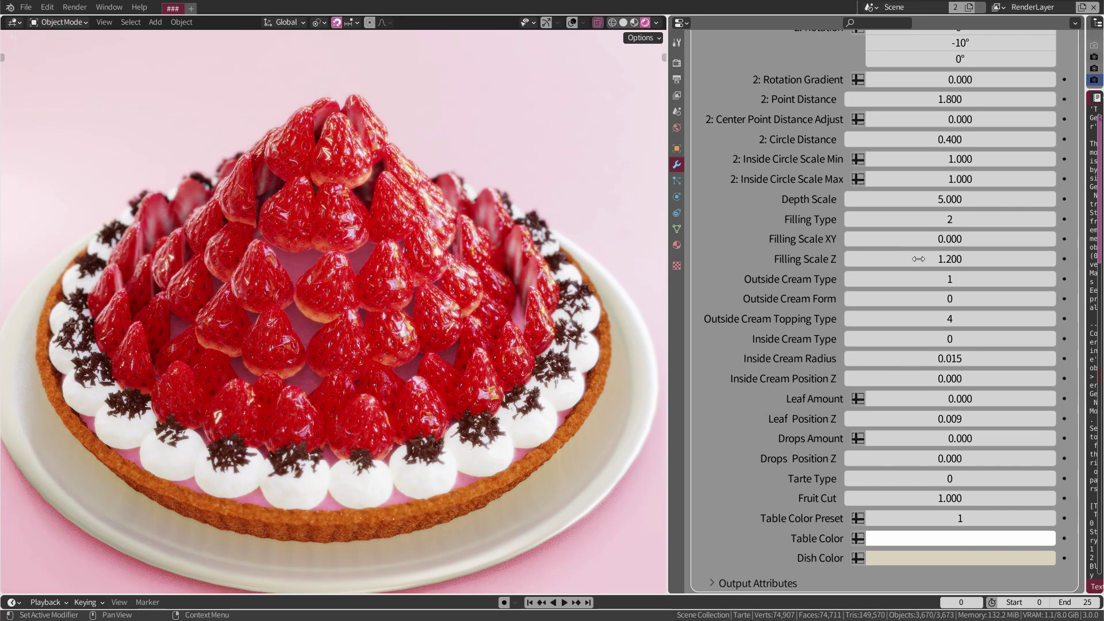
click(917, 259)
text(0)
key(Return)
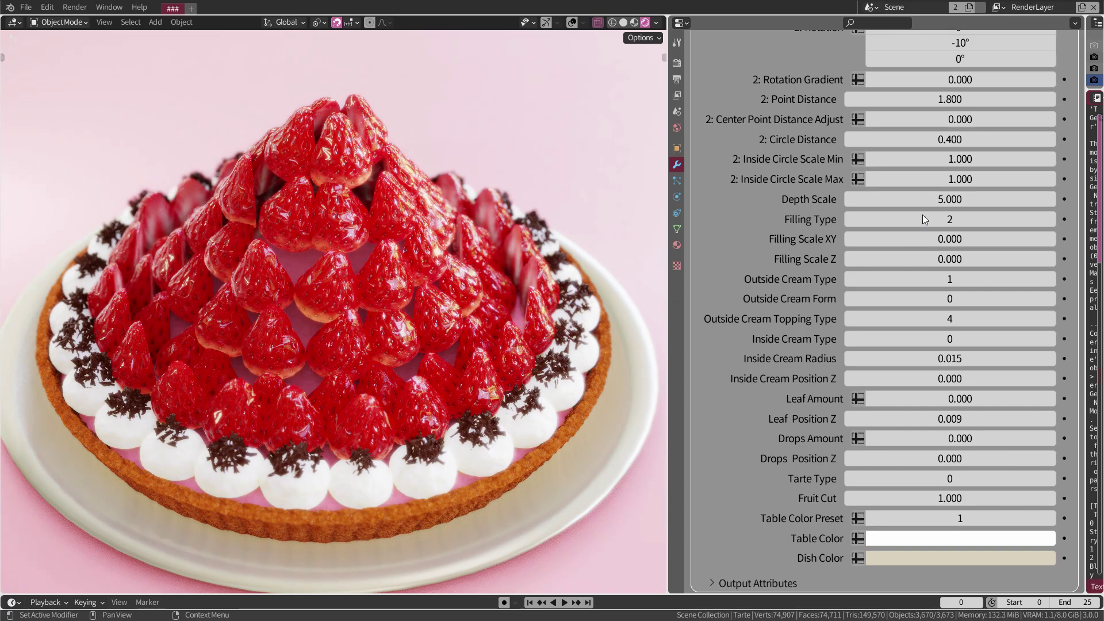
click(922, 201)
text(1)
key(Return)
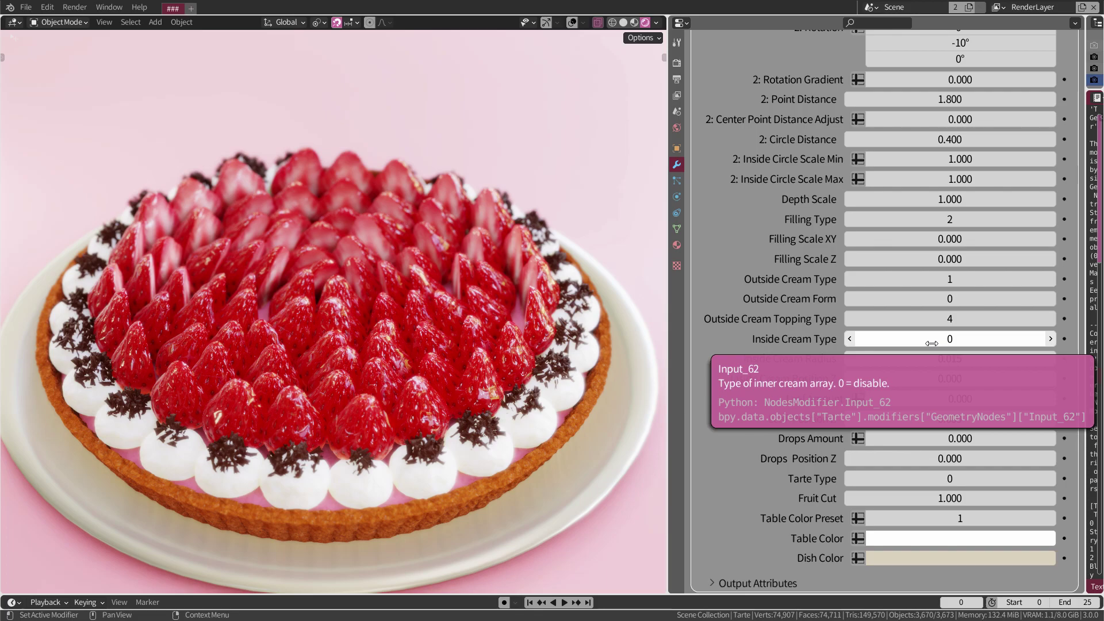
Add Inside Cream Type 1 dollops with radius 0.055 and Position Z -0.010
click(1052, 341)
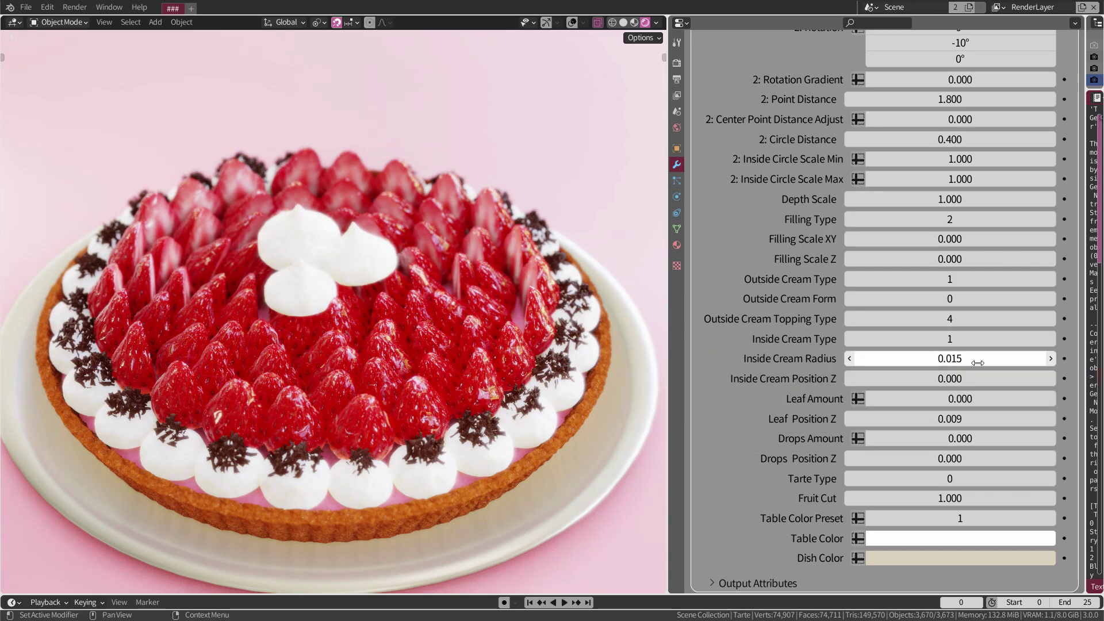
click(1051, 359)
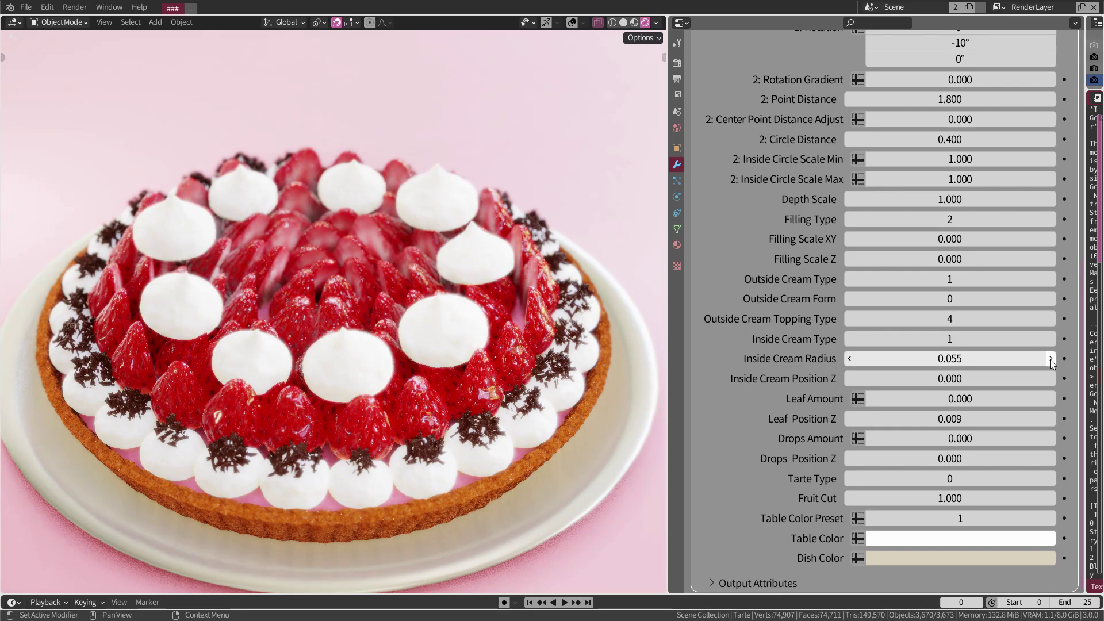
click(1050, 359)
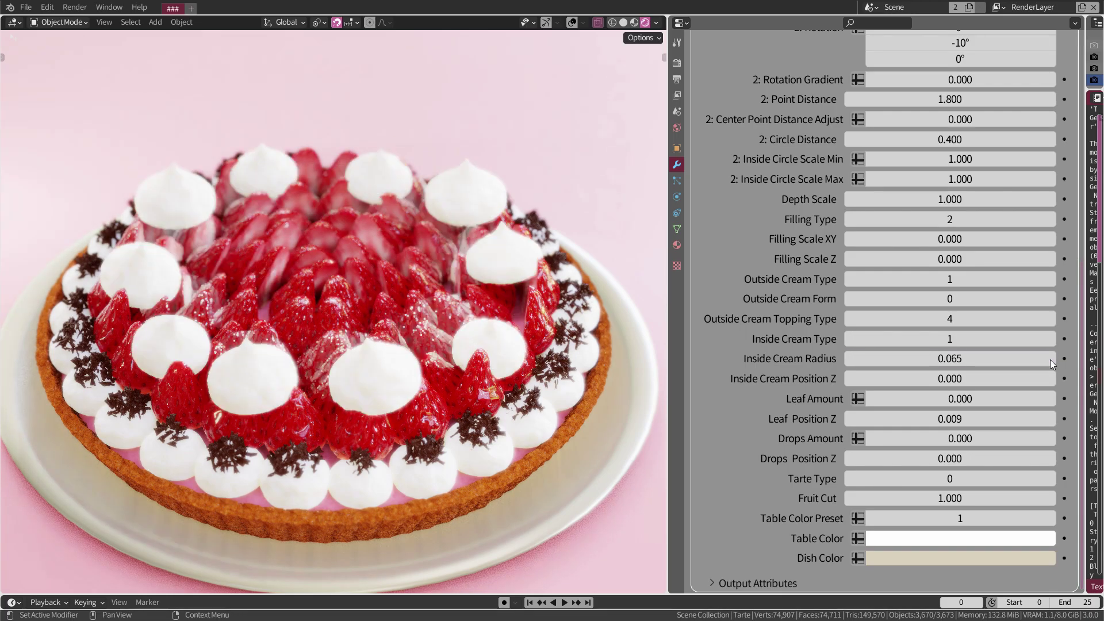
click(849, 360)
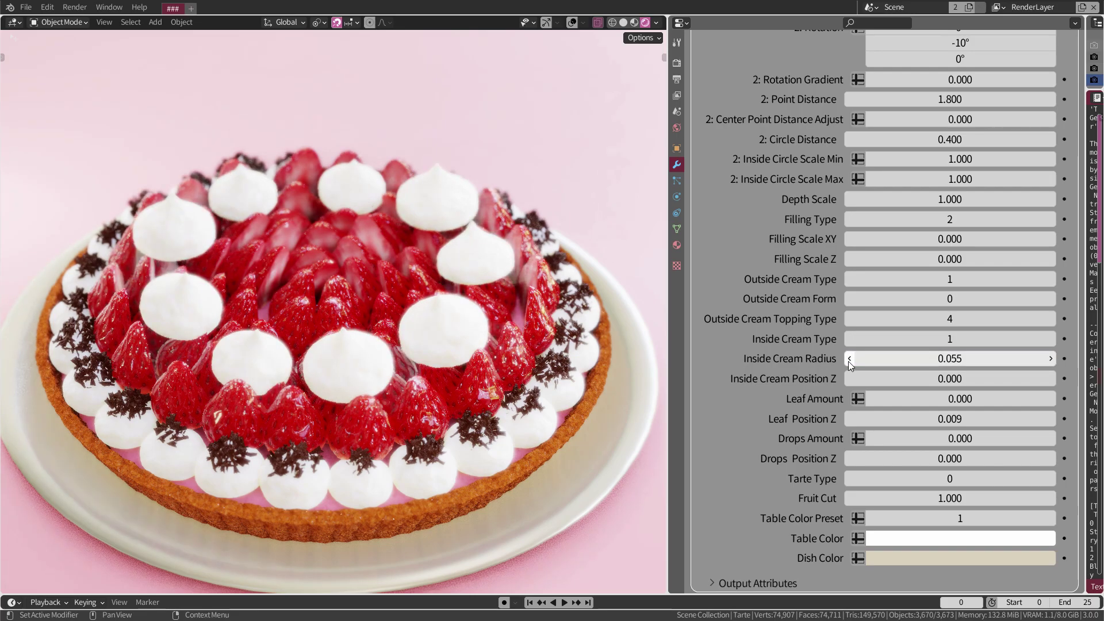
click(1053, 382)
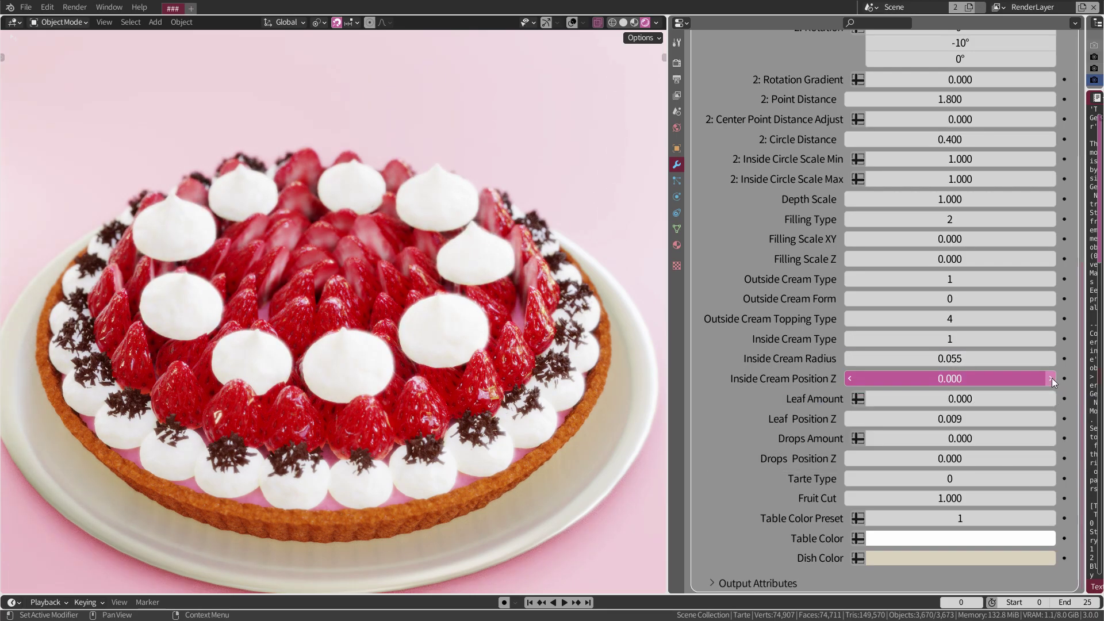
Set Depth Scale to 3 and tweak the inner cream dollops' height, colour and size
click(972, 204)
text(3)
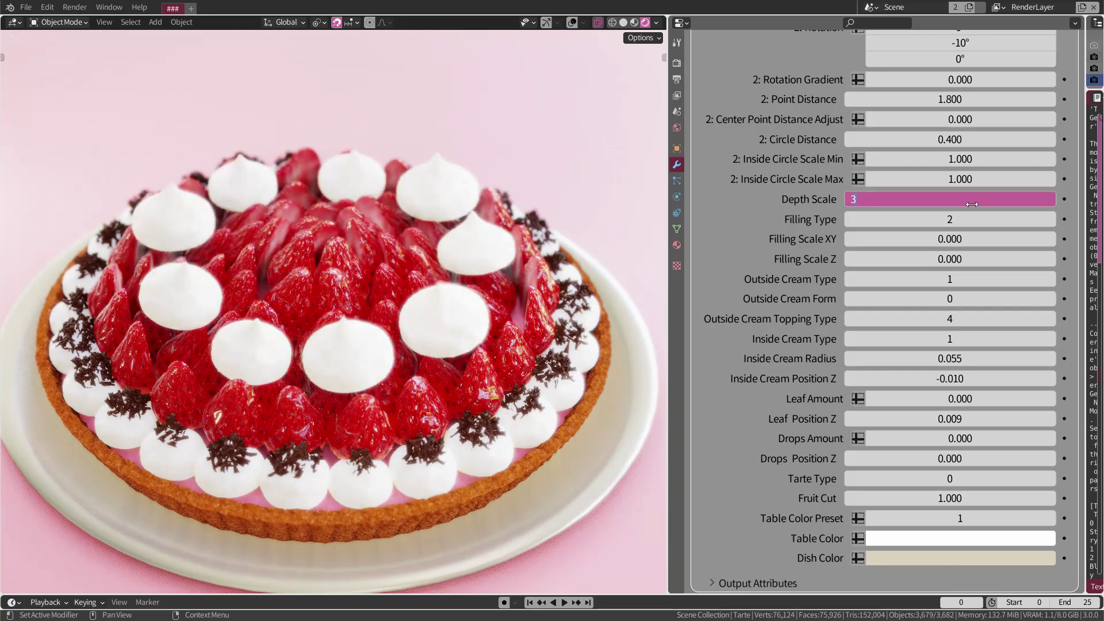
key(Return)
click(851, 378)
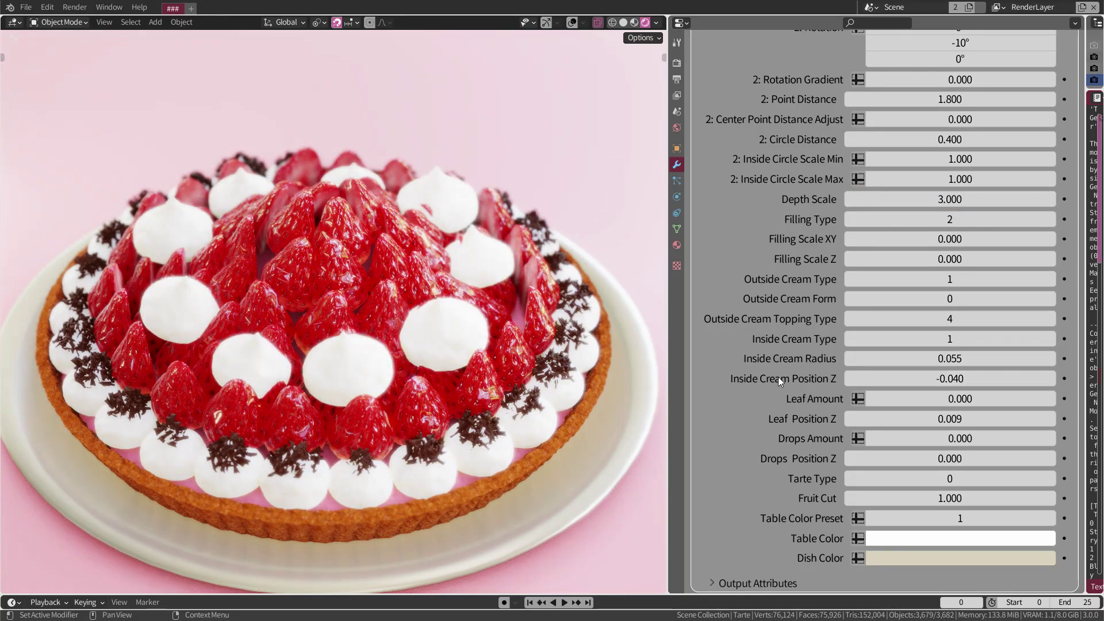
drag(854, 339, 874, 339)
click(850, 358)
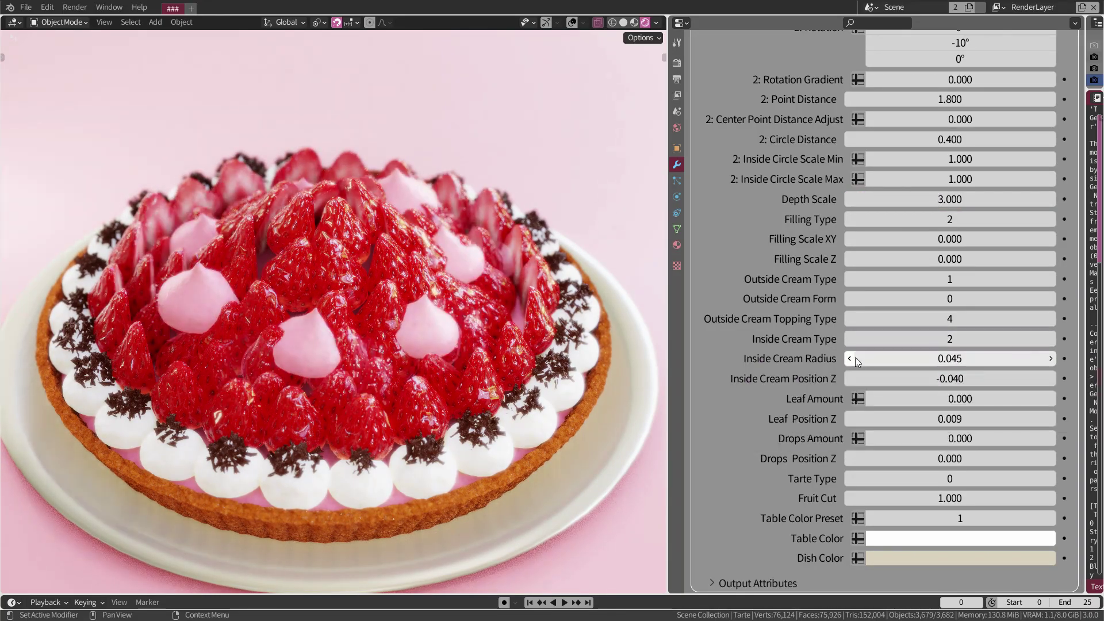
click(1051, 358)
click(1051, 359)
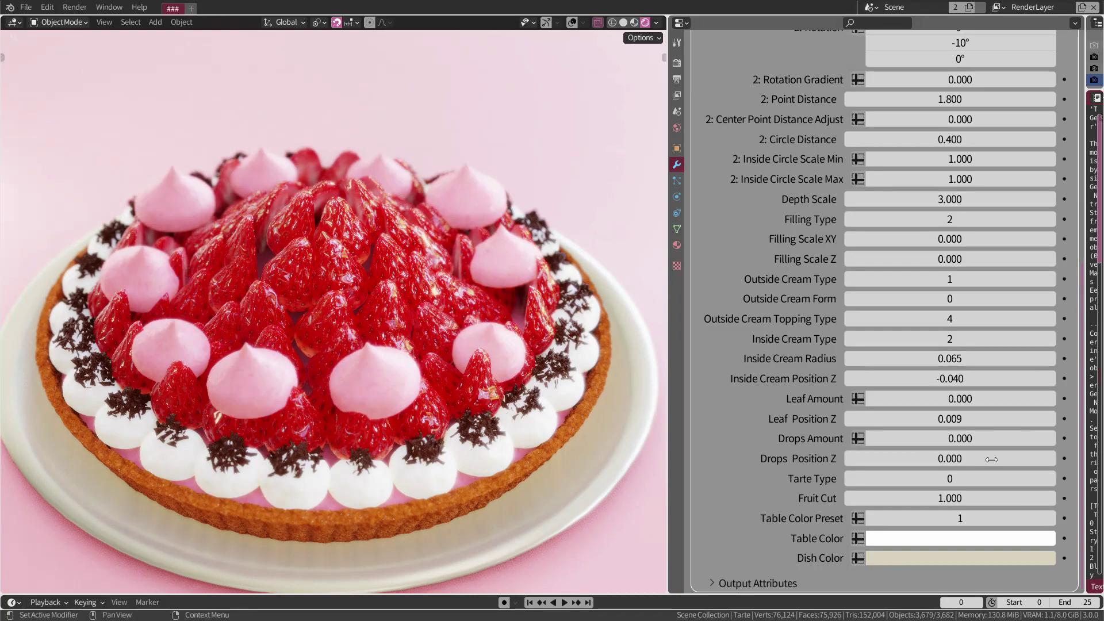
Add mint leaves with Leaf Amount 0.5 raised to 1.0, sinking them lower
click(1052, 399)
click(1053, 400)
click(958, 398)
text(0.5)
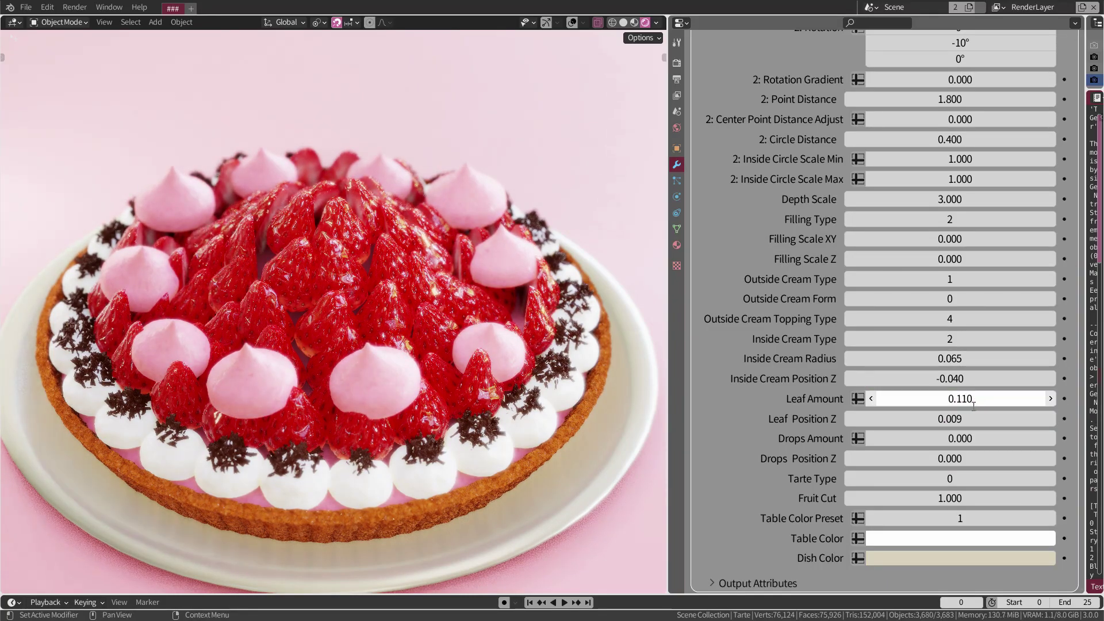
key(Return)
drag(958, 399, 1012, 399)
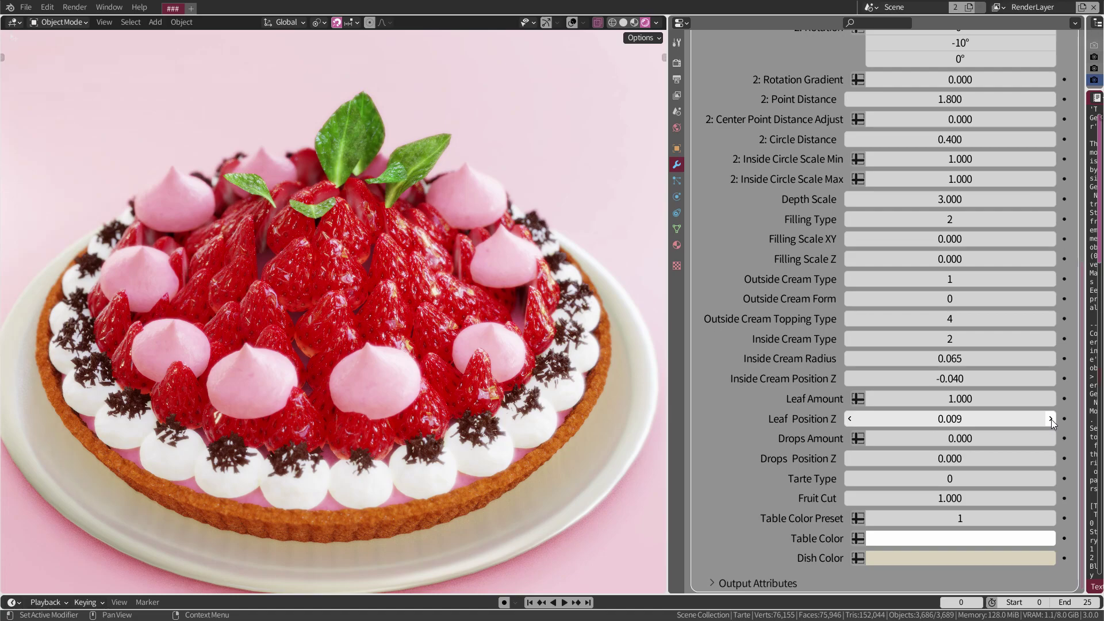
mouse_move(950, 419)
mouse_down()
mouse_move(852, 419)
mouse_move(862, 420)
mouse_up()
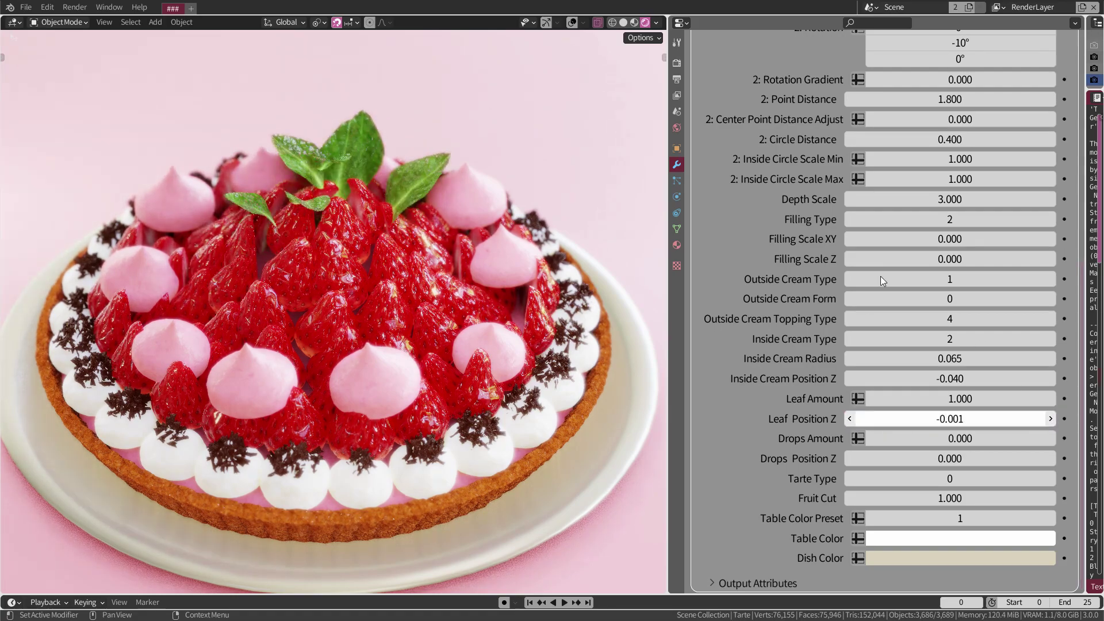
Return Depth Scale to 1 and lower Leaf Amount to 0.990
click(909, 199)
text(1)
key(Return)
click(871, 399)
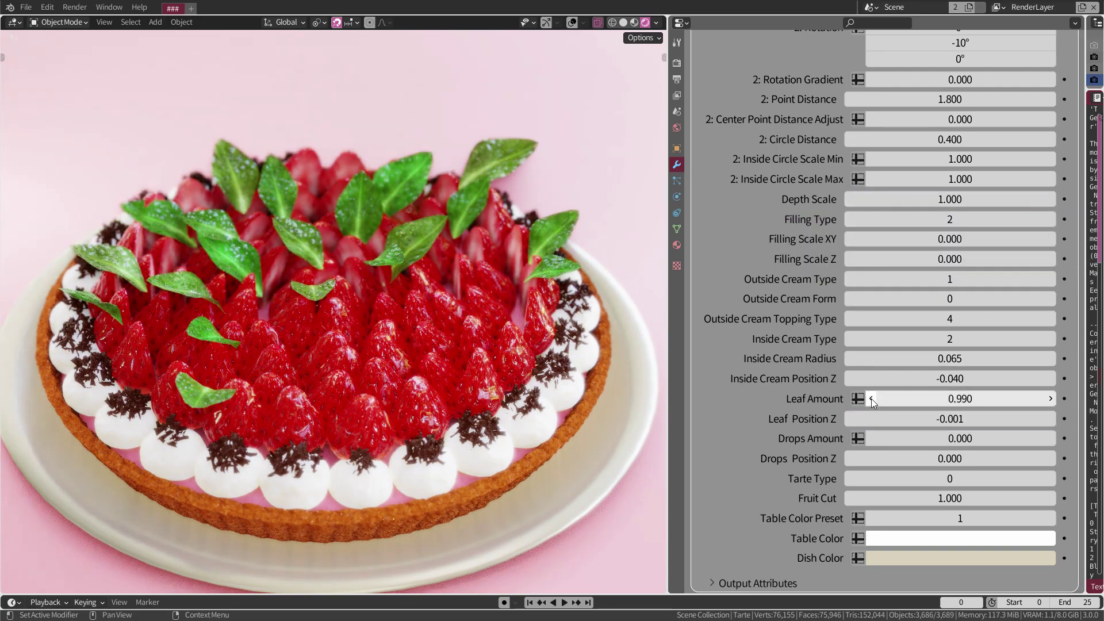
drag(862, 420, 863, 424)
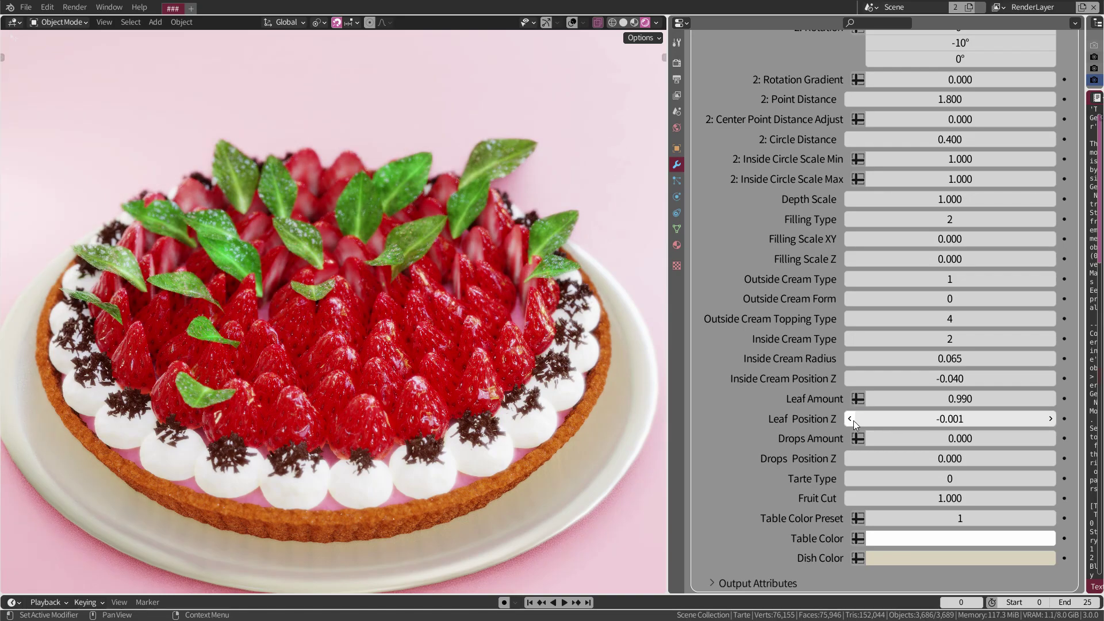
Add water drops with Drops Amount 0.5 and Drops Position Z -0.005, then split the Properties editor
click(1024, 442)
text(0.5)
key(Return)
click(937, 462)
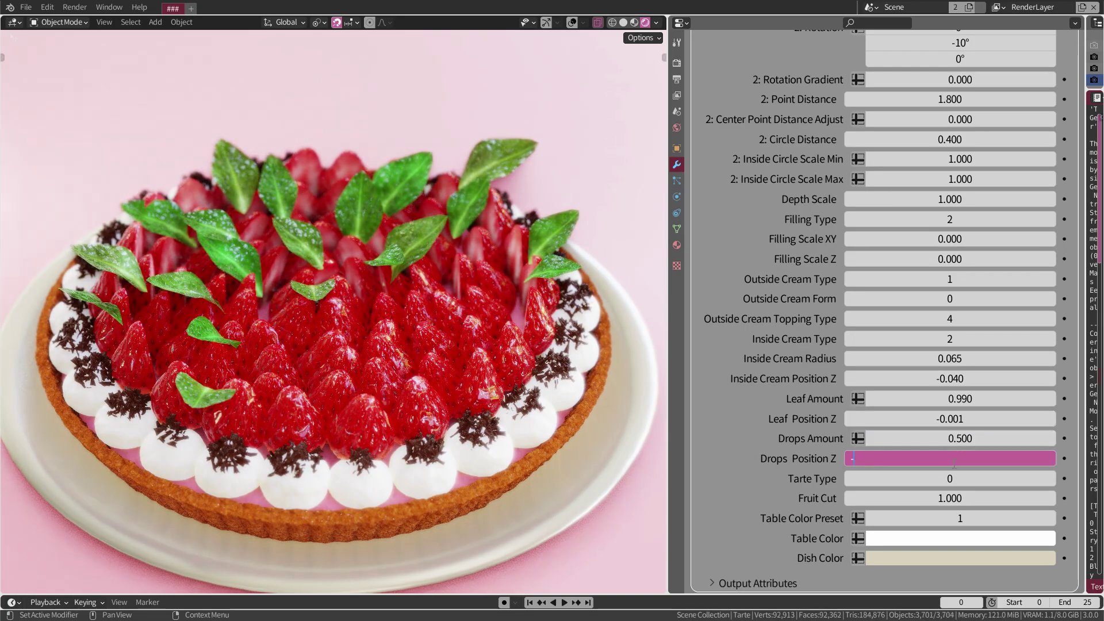
text(-0.005)
key(Return)
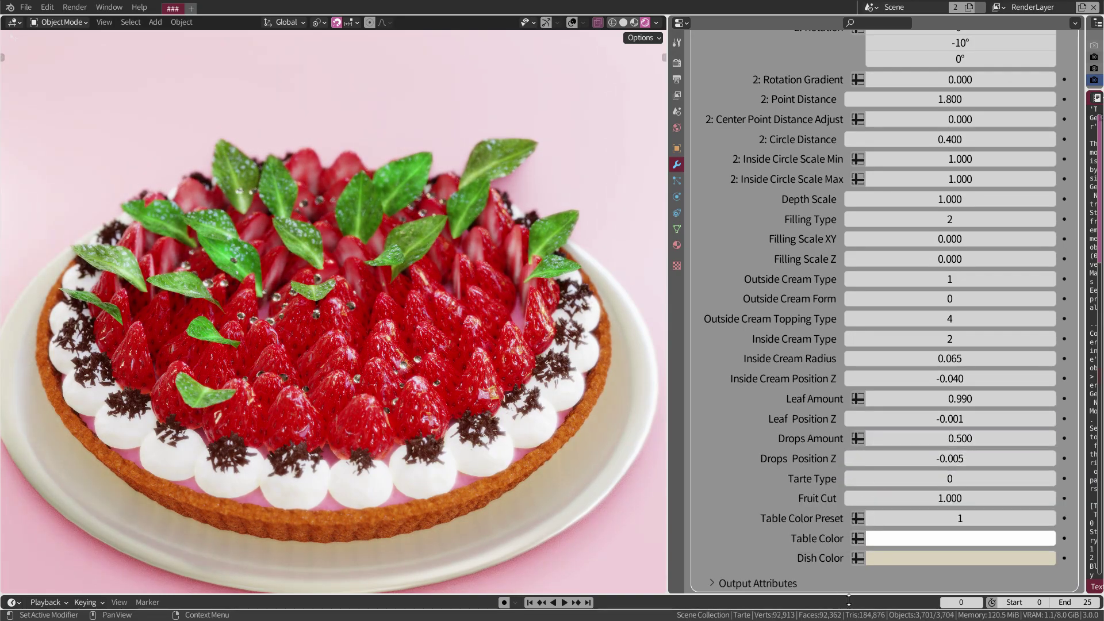
drag(1088, 594, 723, 409)
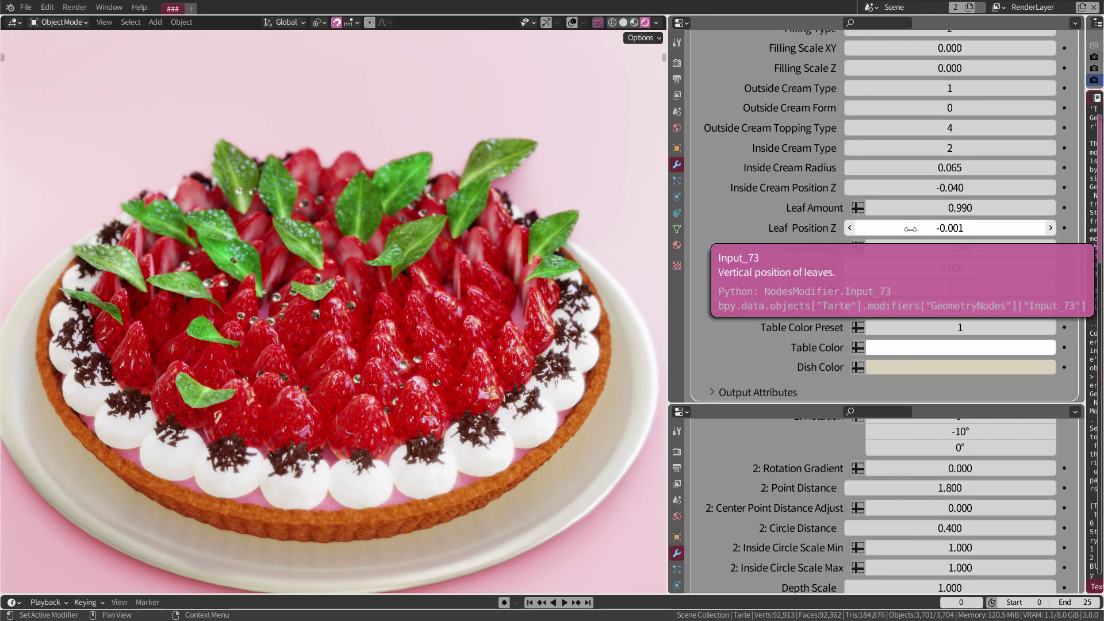
Adjust an upper setting, then try the dark crust before returning to light crust Tarte Type 0
scroll(911, 253, up, 5)
scroll(879, 201, up, 10)
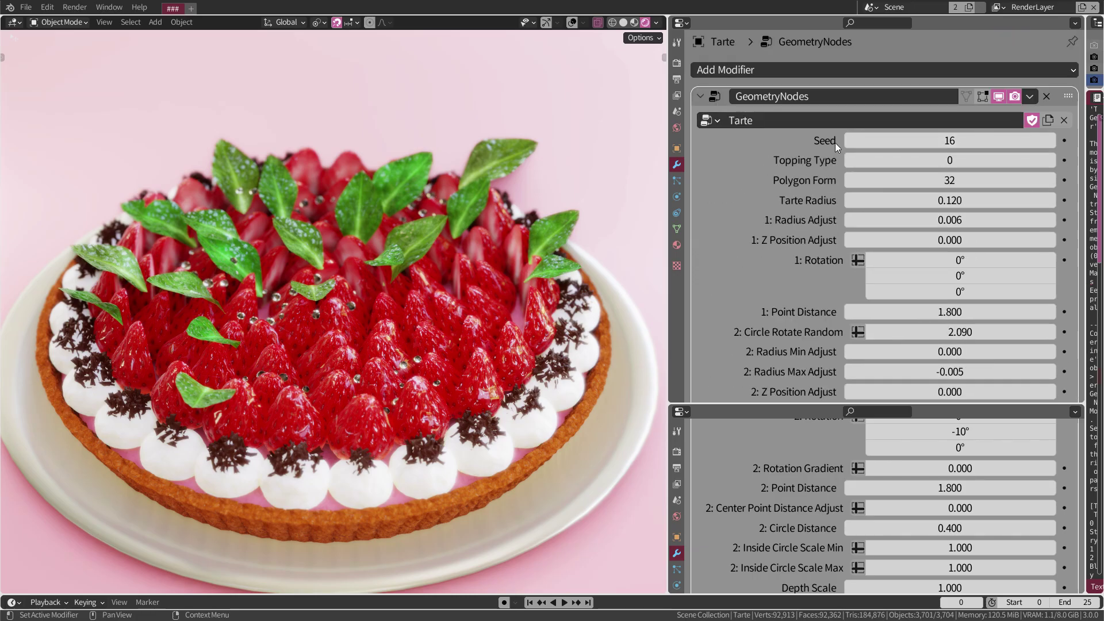
drag(850, 142, 886, 142)
scroll(974, 279, down, 3)
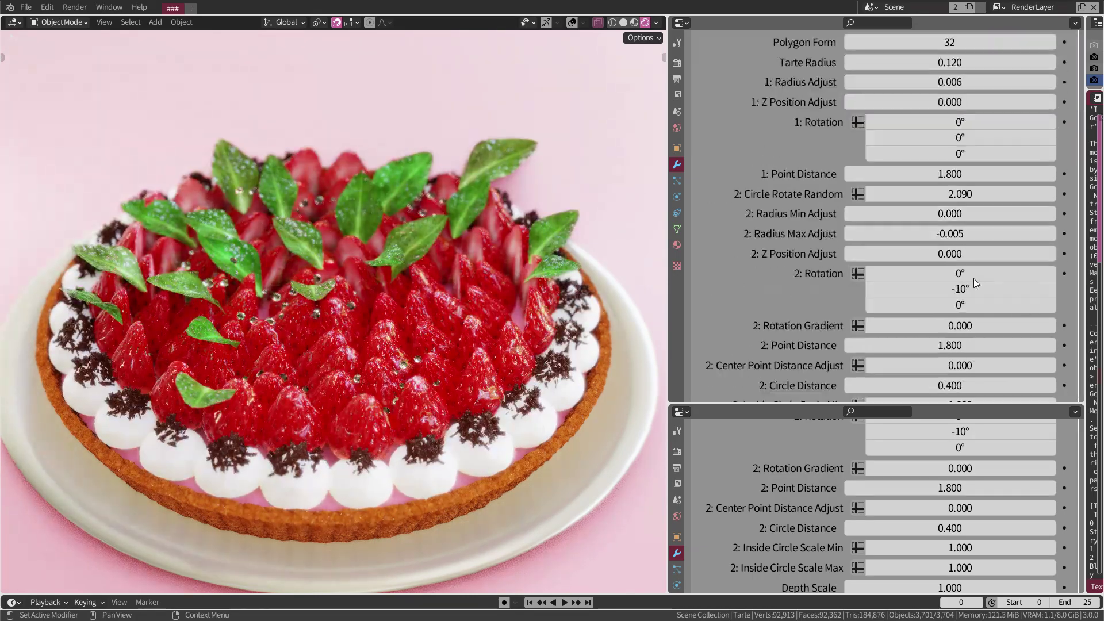
scroll(920, 259, down, 12)
click(1049, 288)
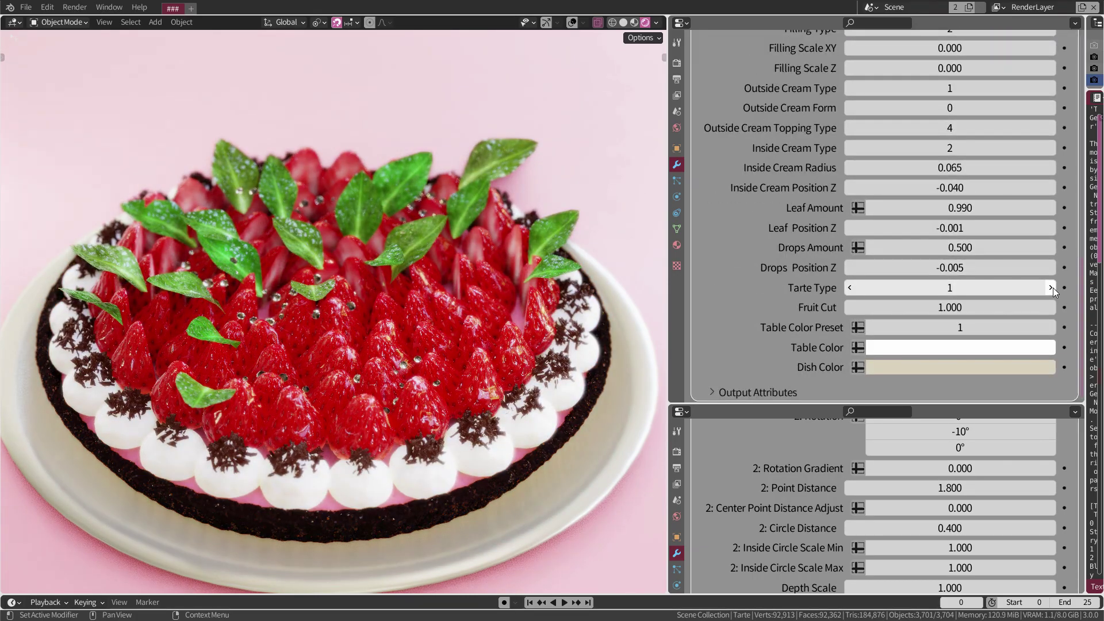
click(850, 287)
Drag modifier sliders to remove the leaves and widen Circle Distance to 0.7
drag(977, 207, 886, 208)
scroll(951, 161, down, 8)
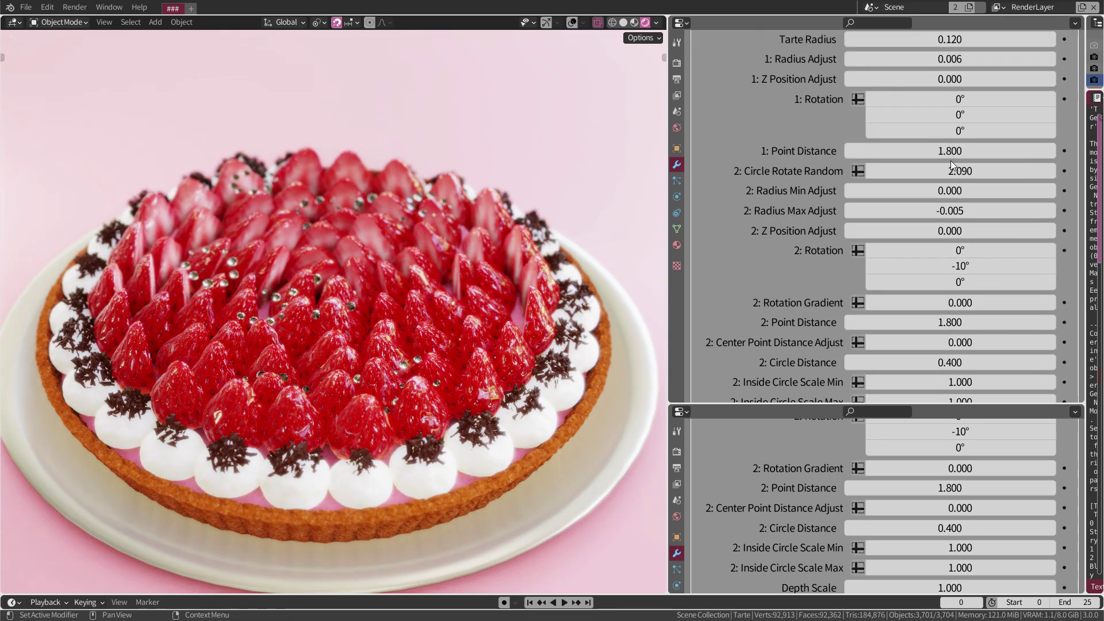
scroll(920, 259, down, 5)
mouse_move(906, 345)
mouse_down()
mouse_move(943, 345)
mouse_move(930, 311)
mouse_up()
scroll(930, 311, down, 10)
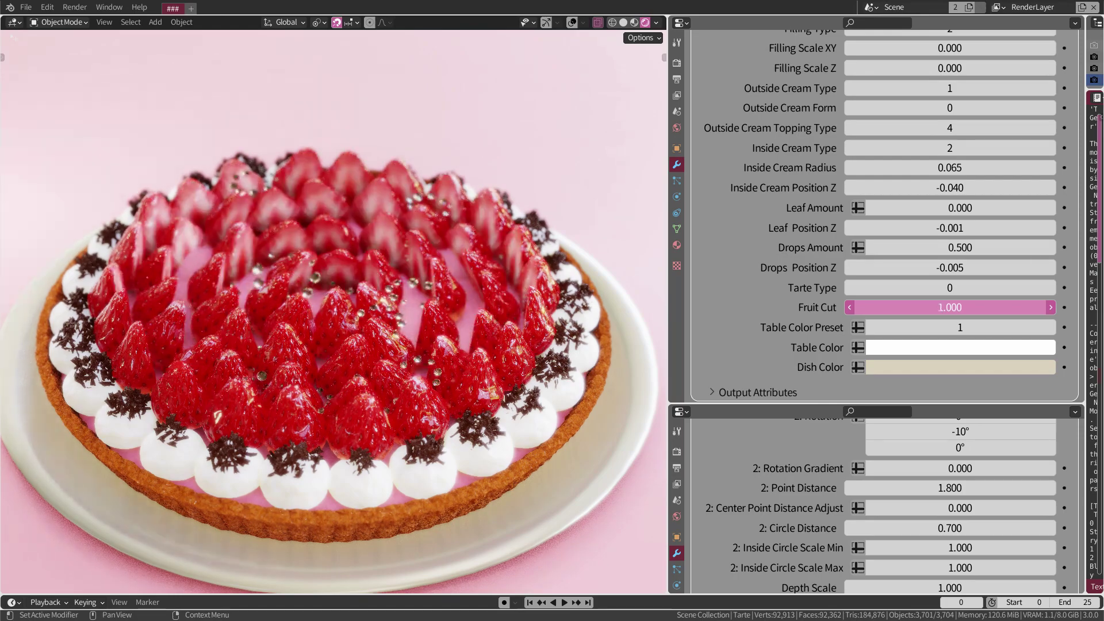
scroll(771, 185, up, 10)
scroll(771, 185, up, 5)
Switch to green fruit with Filling Type 0 and Fruit Cut 0.02, and set Table Color Preset 5
drag(932, 164, 955, 164)
scroll(920, 230, down, 10)
drag(880, 307, 897, 307)
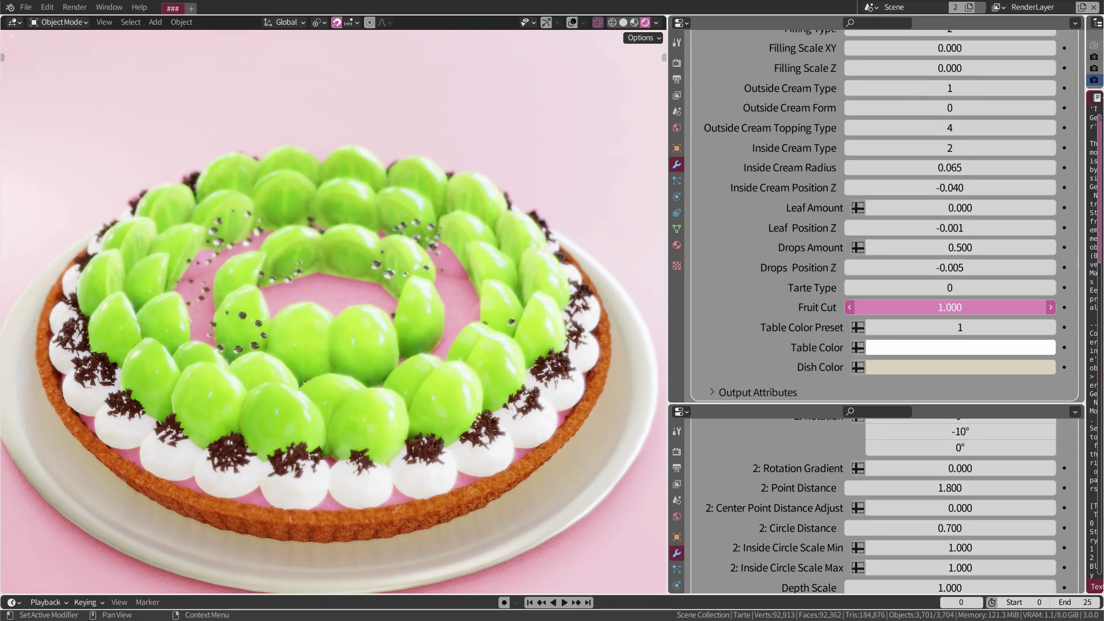
scroll(739, 215, up, 4)
drag(949, 115, 931, 116)
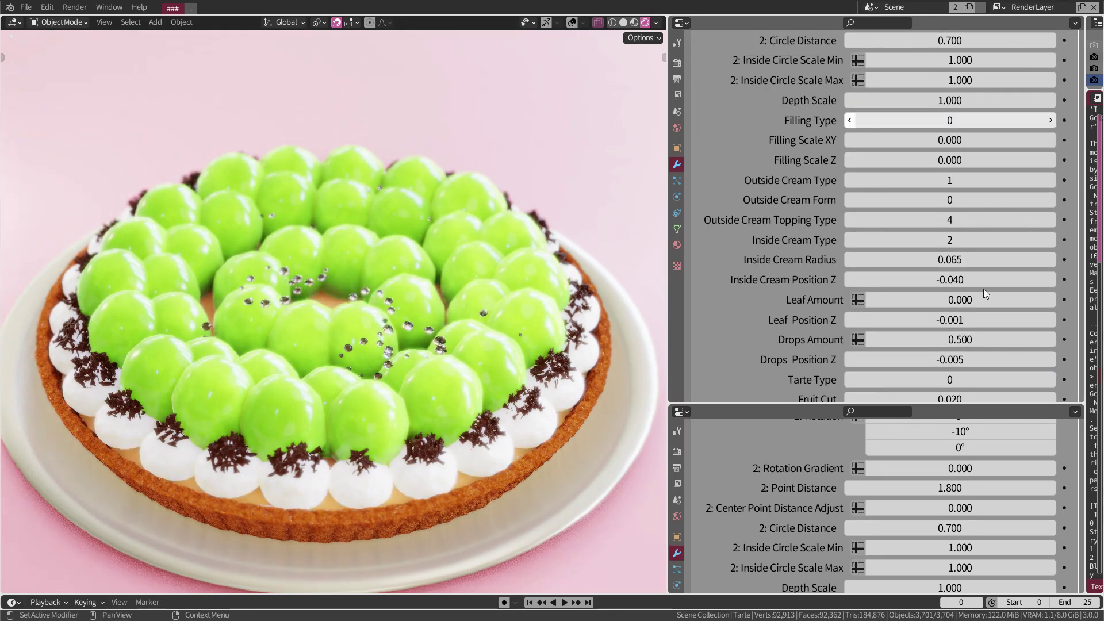
scroll(935, 332, down, 4)
drag(974, 336, 984, 334)
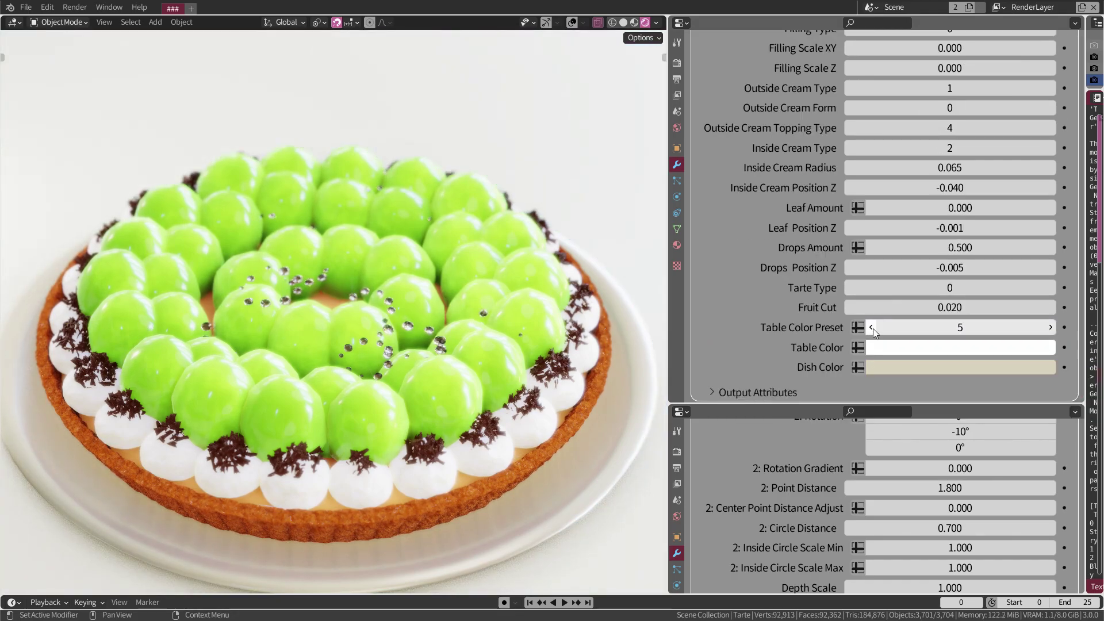
Cycle the Table Color Preset and try orange, green and pale table colours, settling on red
click(871, 329)
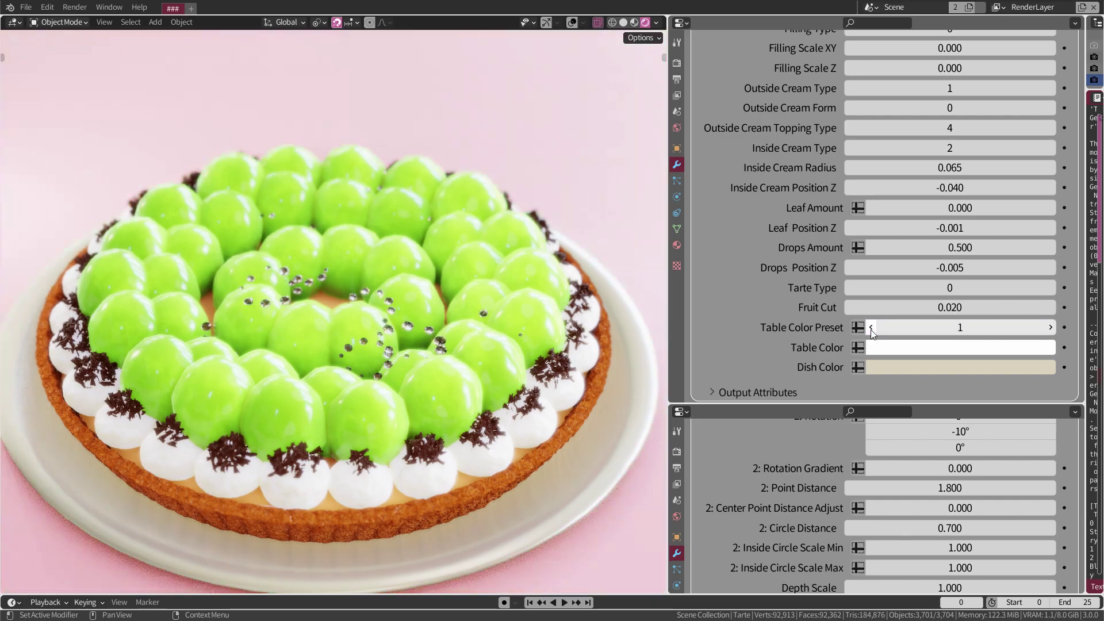
click(872, 328)
click(951, 346)
click(968, 223)
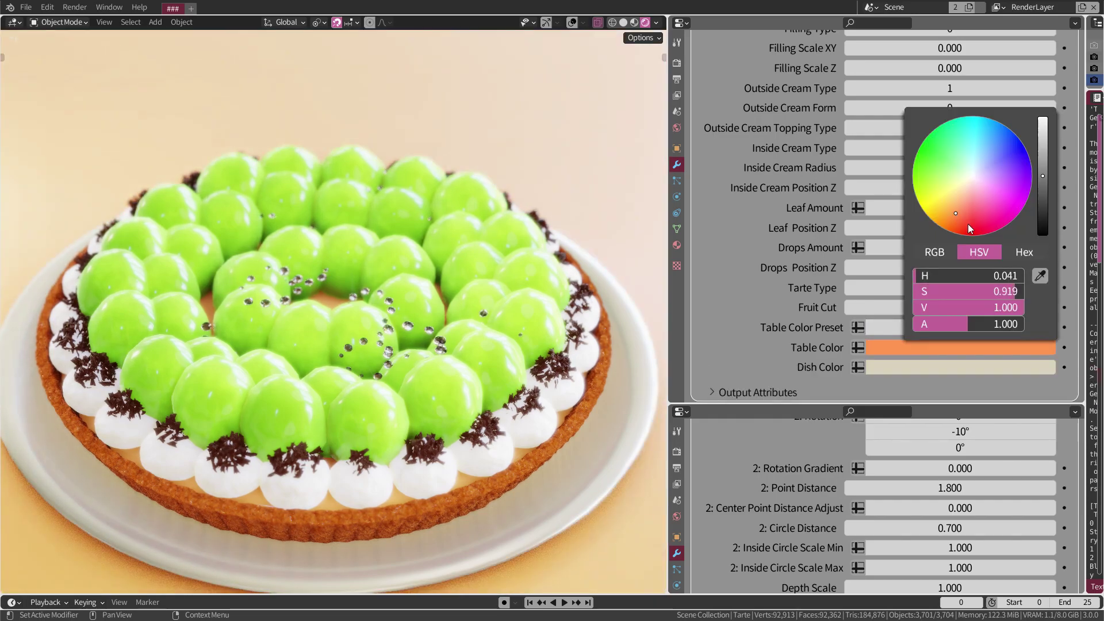
click(1016, 191)
click(936, 170)
click(988, 190)
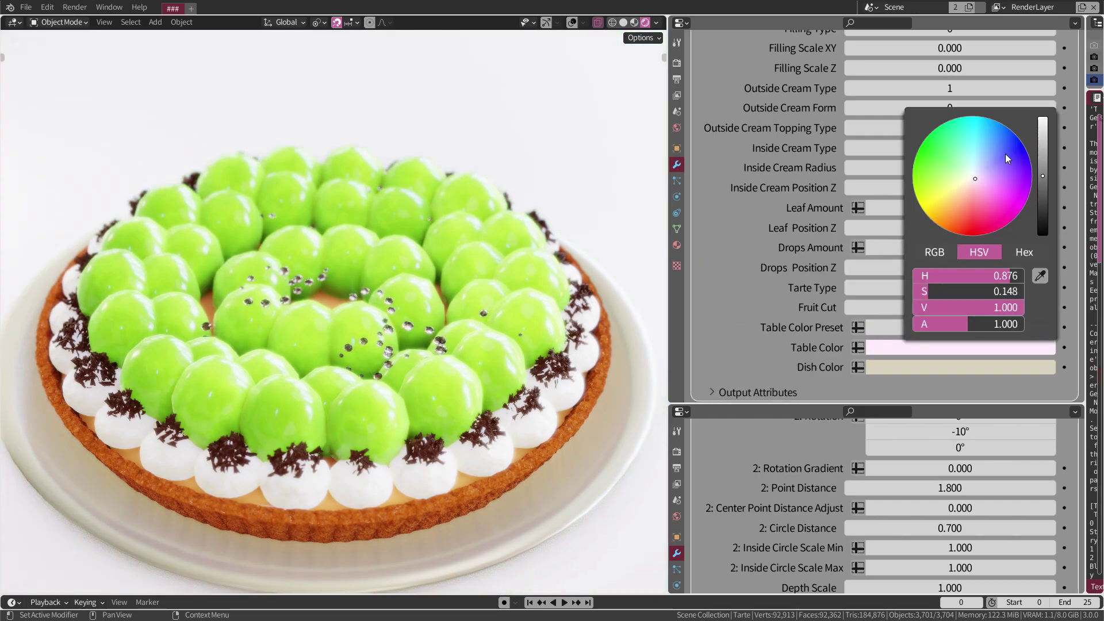
click(968, 222)
Step the table preset up again, try a pink Dish Color, then undo the dish change
click(1050, 328)
click(1050, 327)
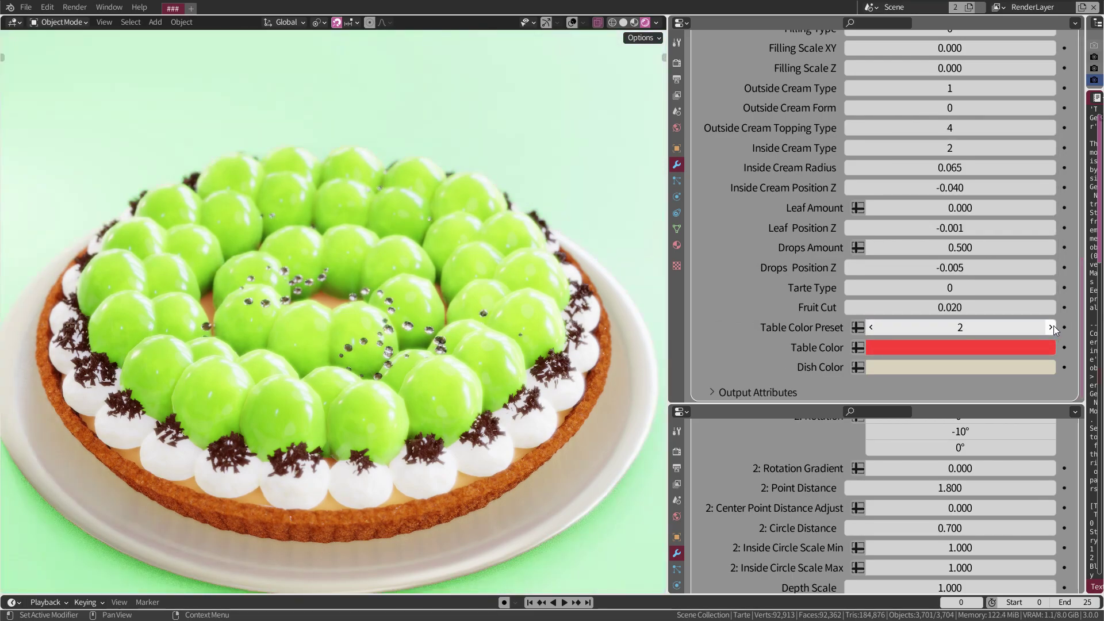
click(971, 366)
drag(1013, 167, 971, 214)
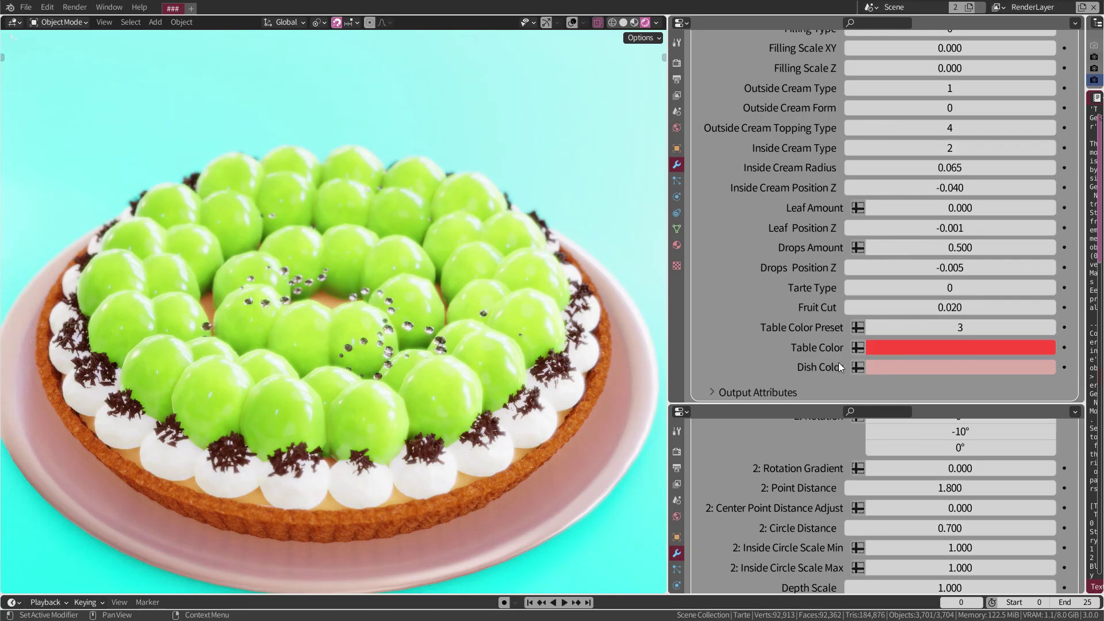
key(ctrl+z)
key(ctrl+z)
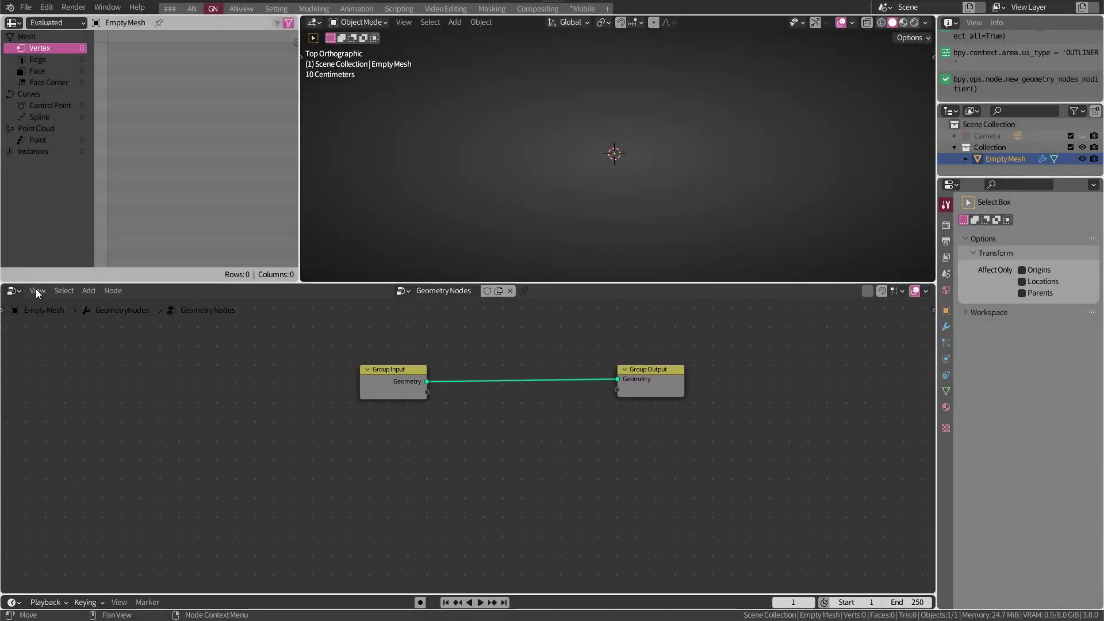
Insert a Cone node into the geometry link, delete Group Input, and show the viewport in wireframe
click(88, 291)
mouse_move(140, 426)
click(196, 423)
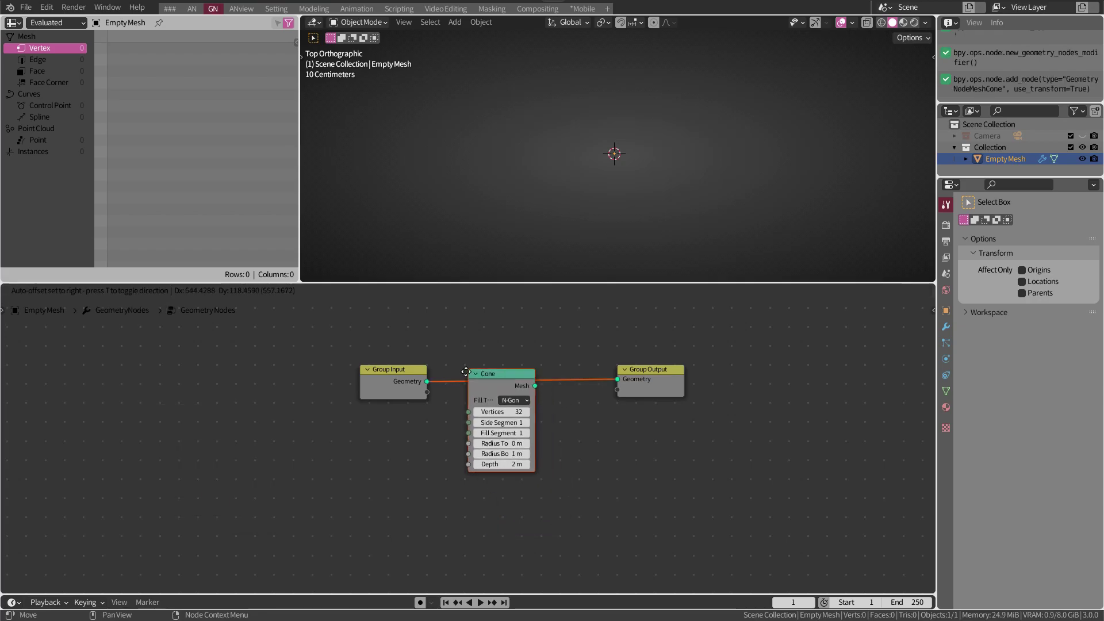
click(506, 397)
click(425, 344)
key(x)
scroll(560, 377, up, 1)
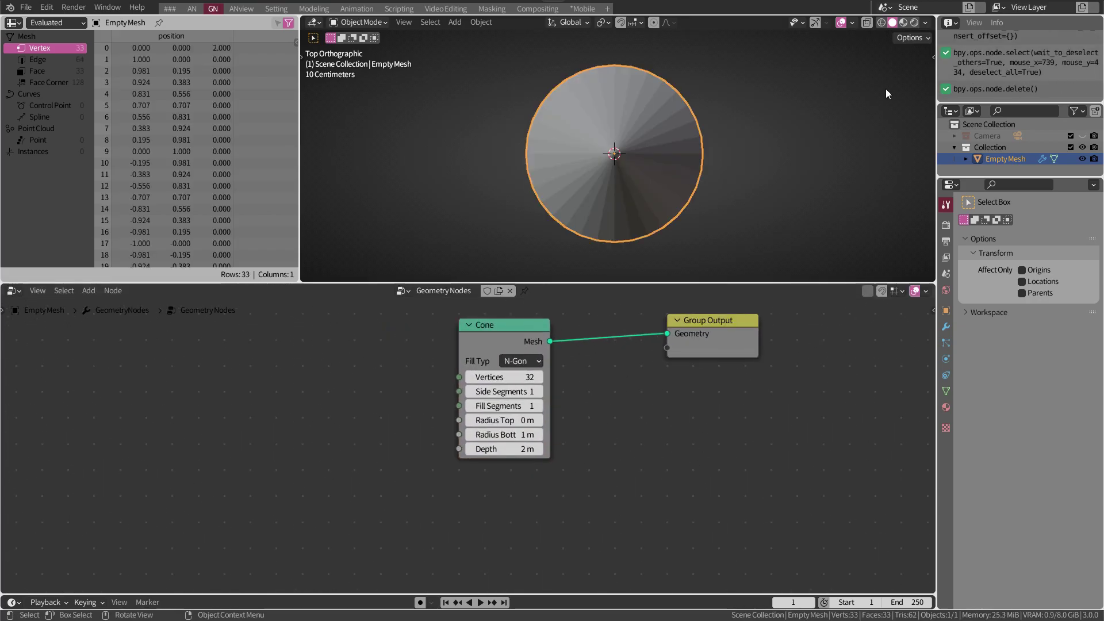
click(881, 23)
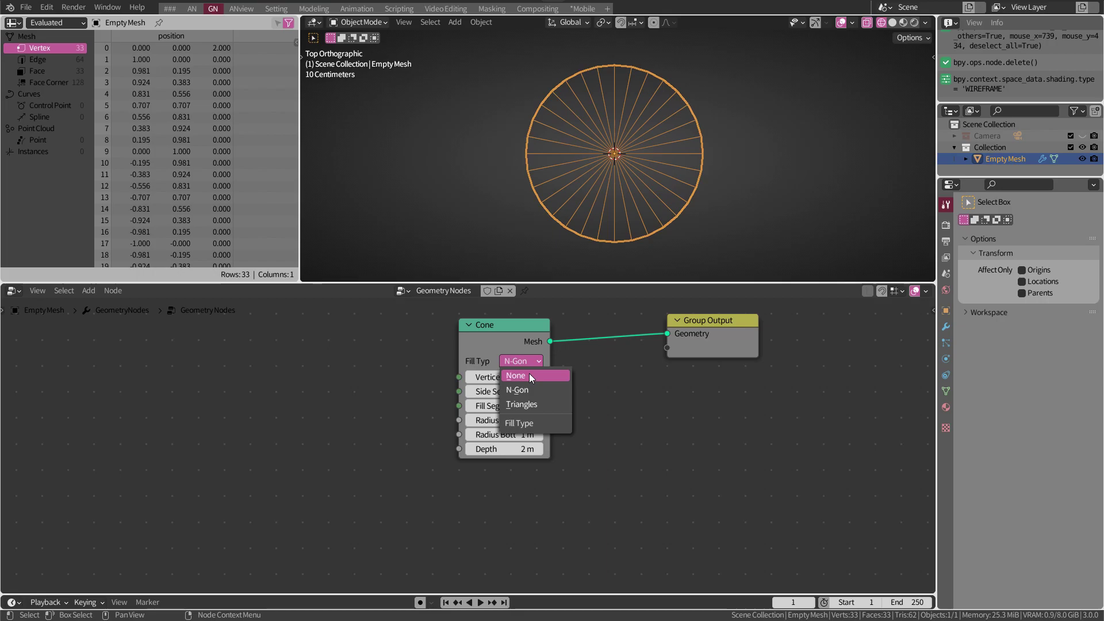
Set the Cone to Fill Type None, 4 vertices, 2 side segments and Depth 0 m
click(529, 375)
drag(461, 348, 446, 347)
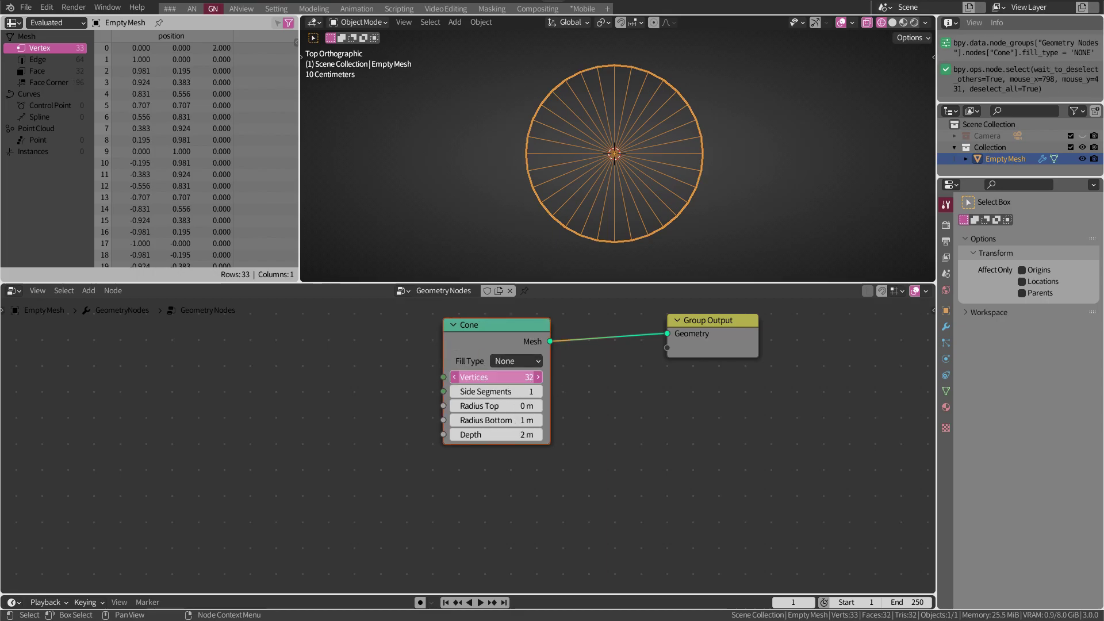
text(4)
key(Return)
click(538, 391)
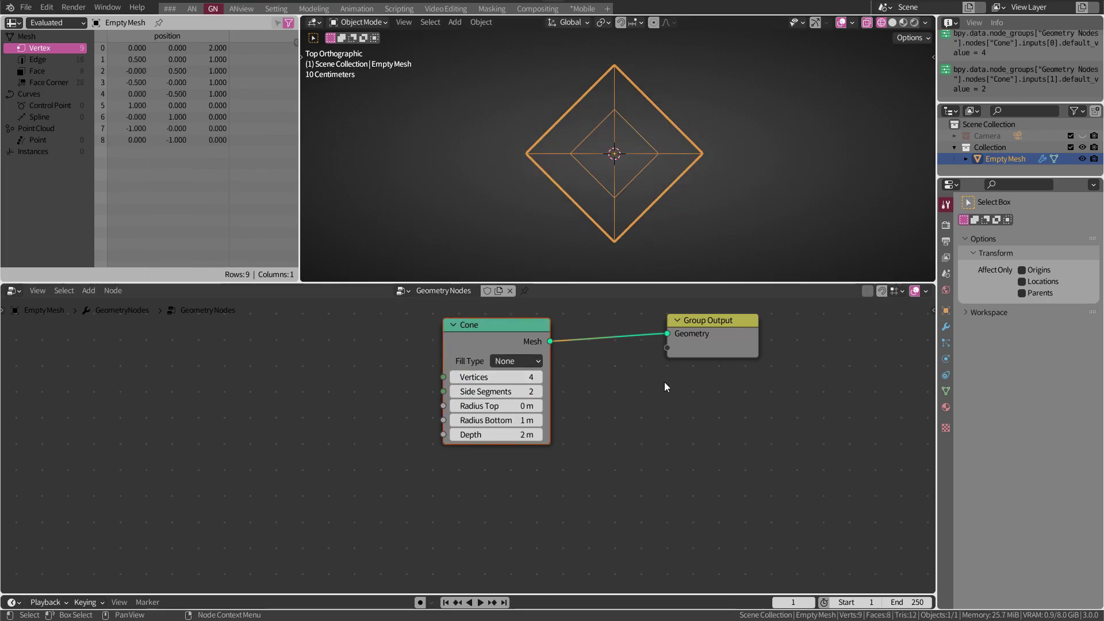
scroll(644, 402, up, 1)
middle_drag(669, 226, 632, 150)
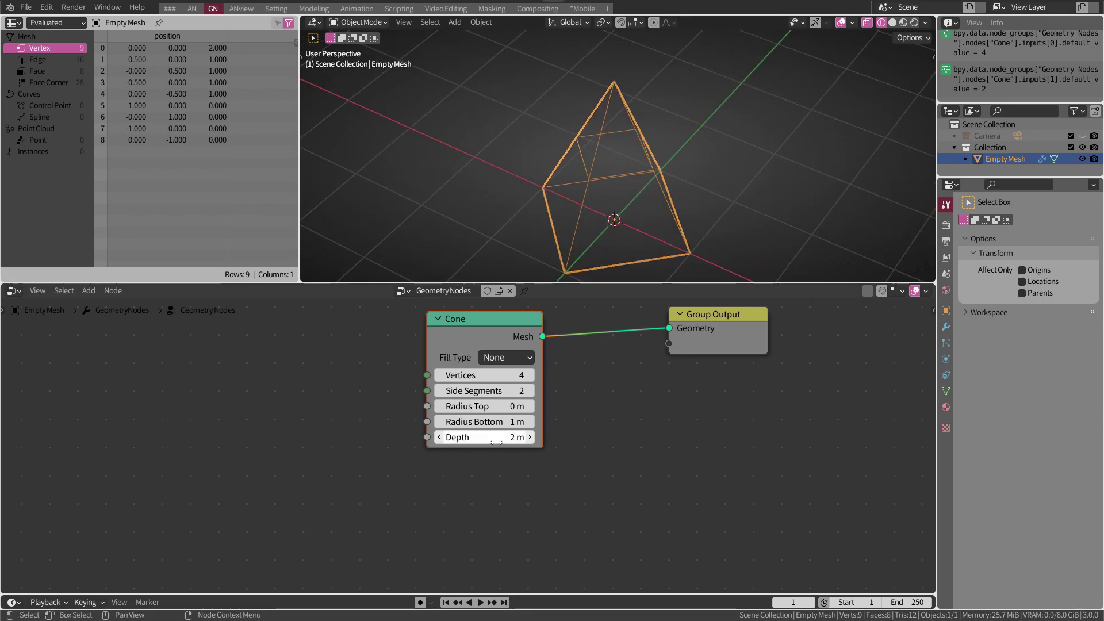
key(BackSpace)
middle_drag(662, 196, 693, 238)
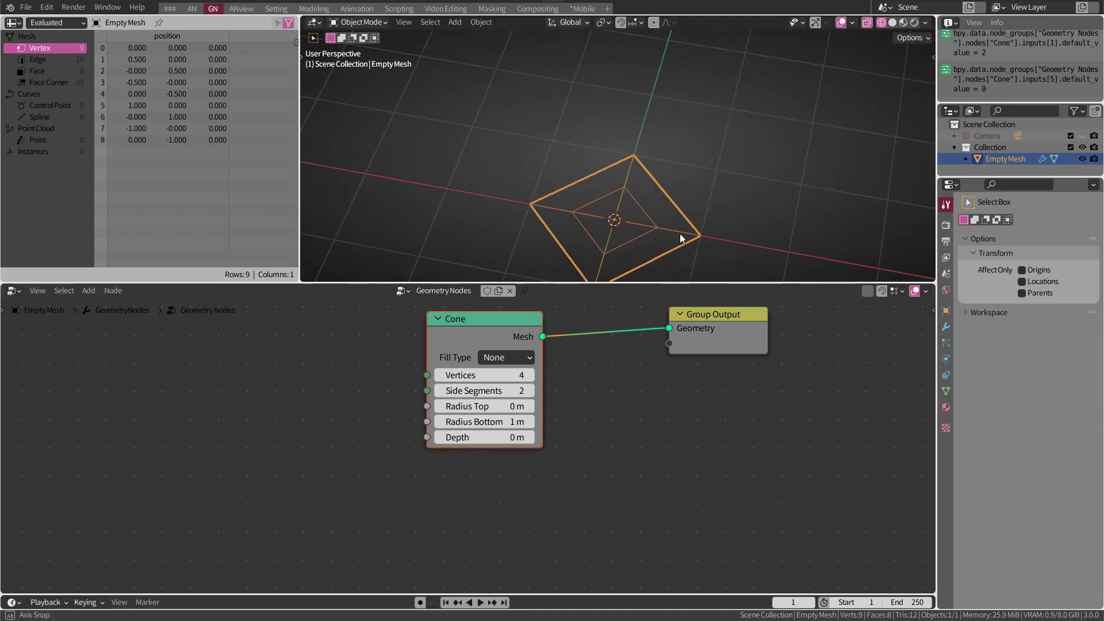
Return to top view, test a higher vertex count then restore 4, and enlarge the node editor
key(KP_7)
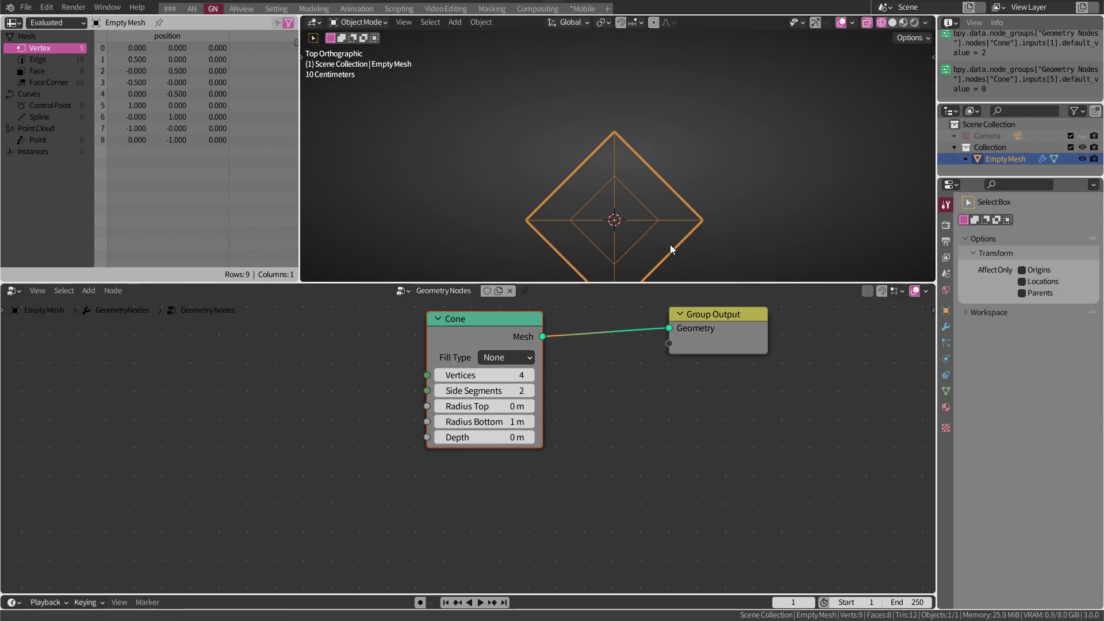
shift+middle_drag(671, 244, 670, 182)
scroll(620, 388, up, 1)
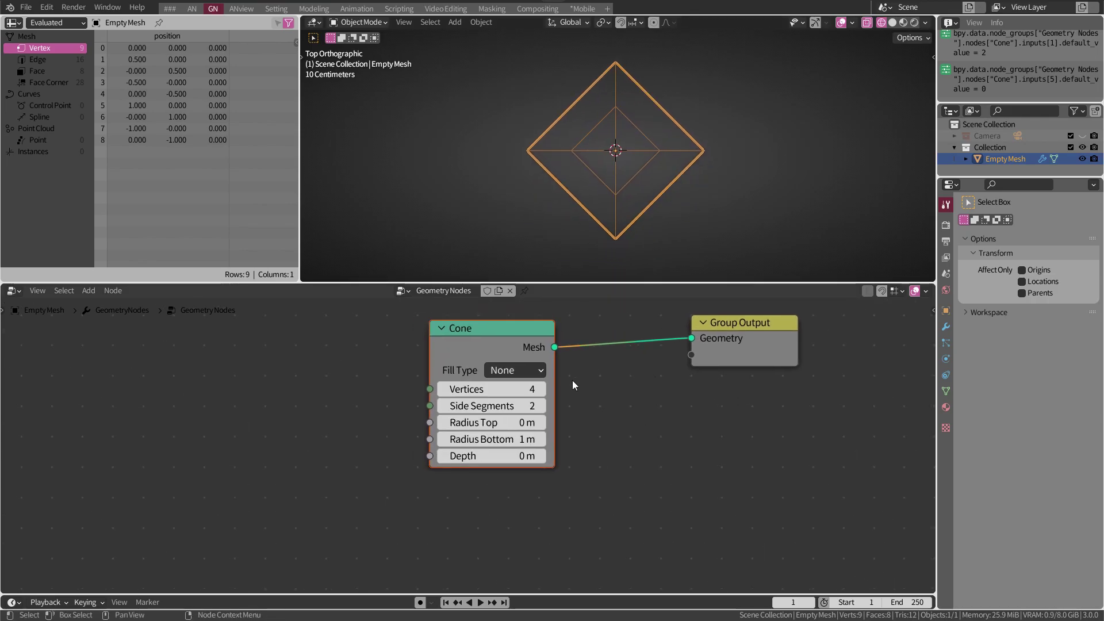
mouse_move(512, 389)
mouse_down()
mouse_move(575, 389)
mouse_move(495, 391)
mouse_up()
key(Return)
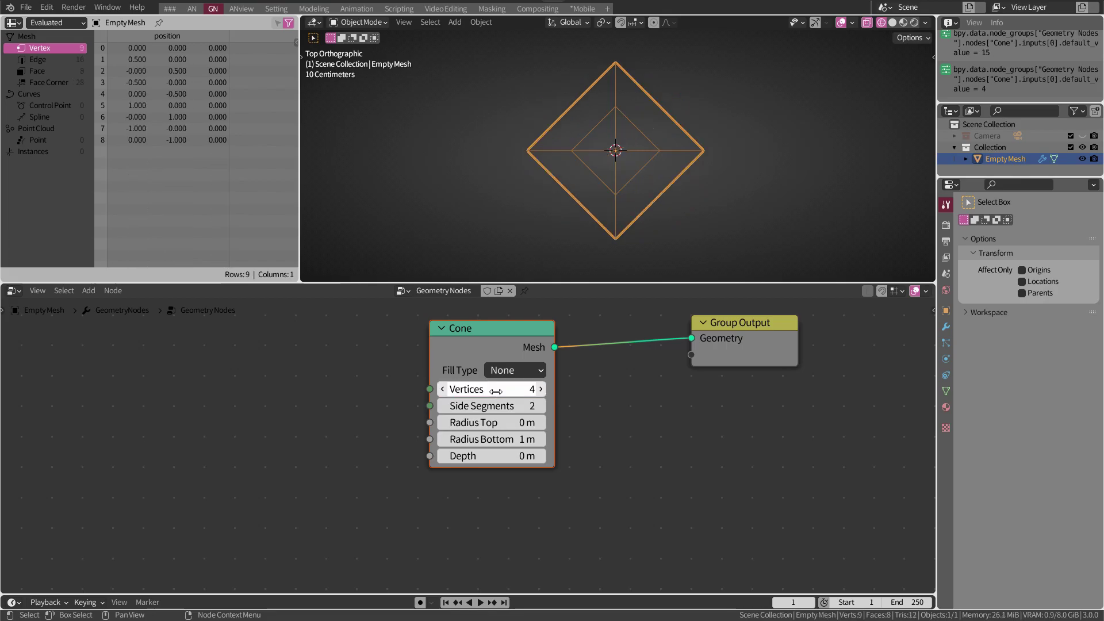
middle_drag(688, 404, 681, 394)
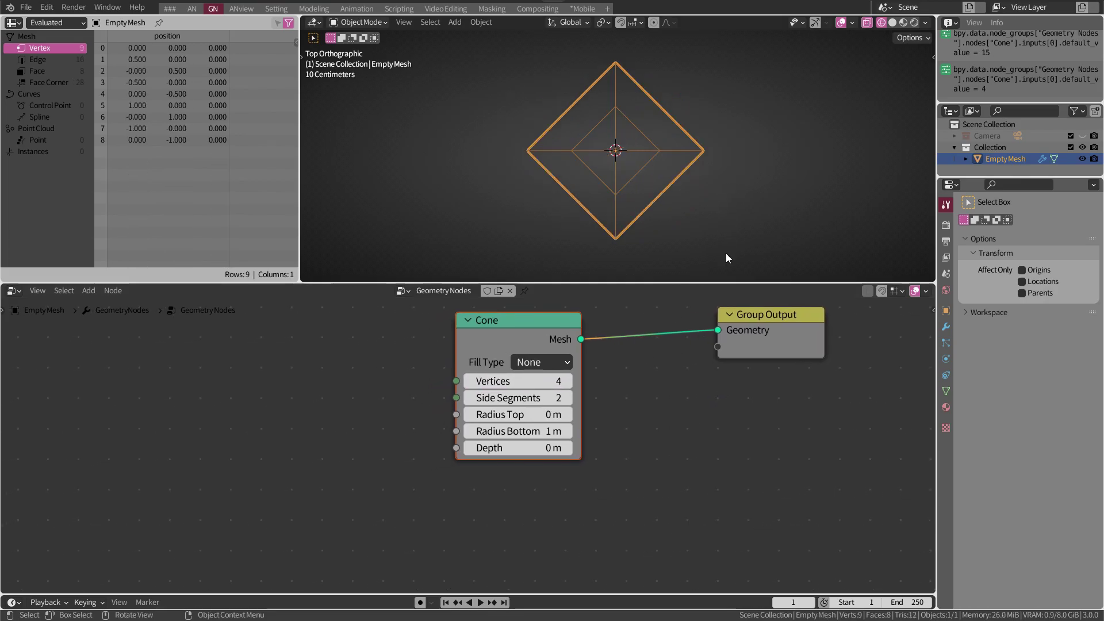
drag(732, 287, 731, 223)
scroll(632, 350, down, 2)
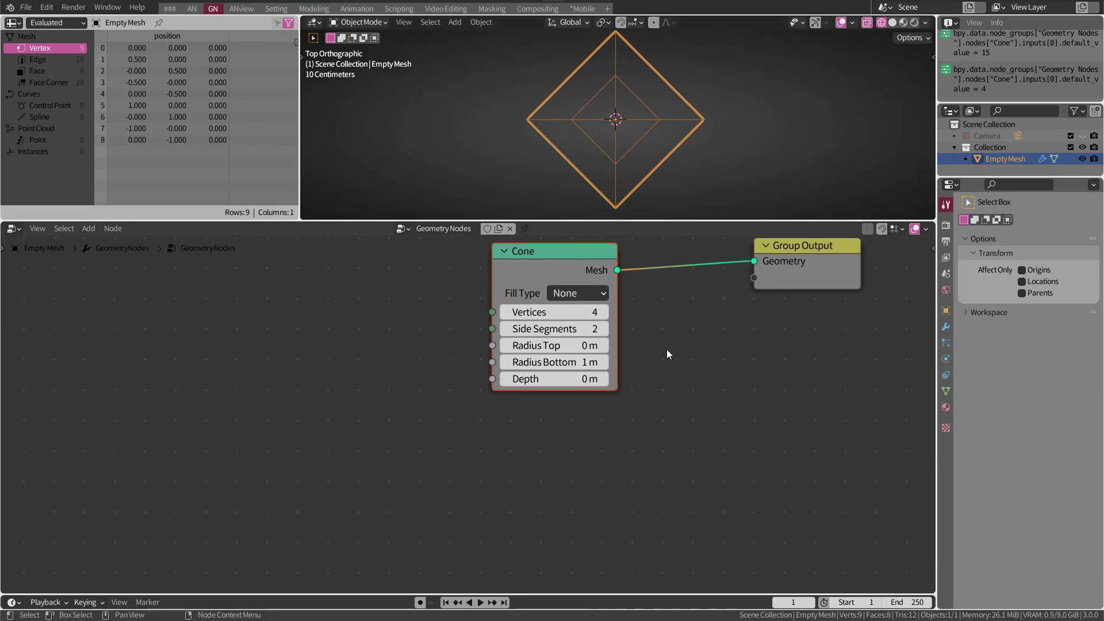
ctrl+middle_drag(664, 347, 671, 335)
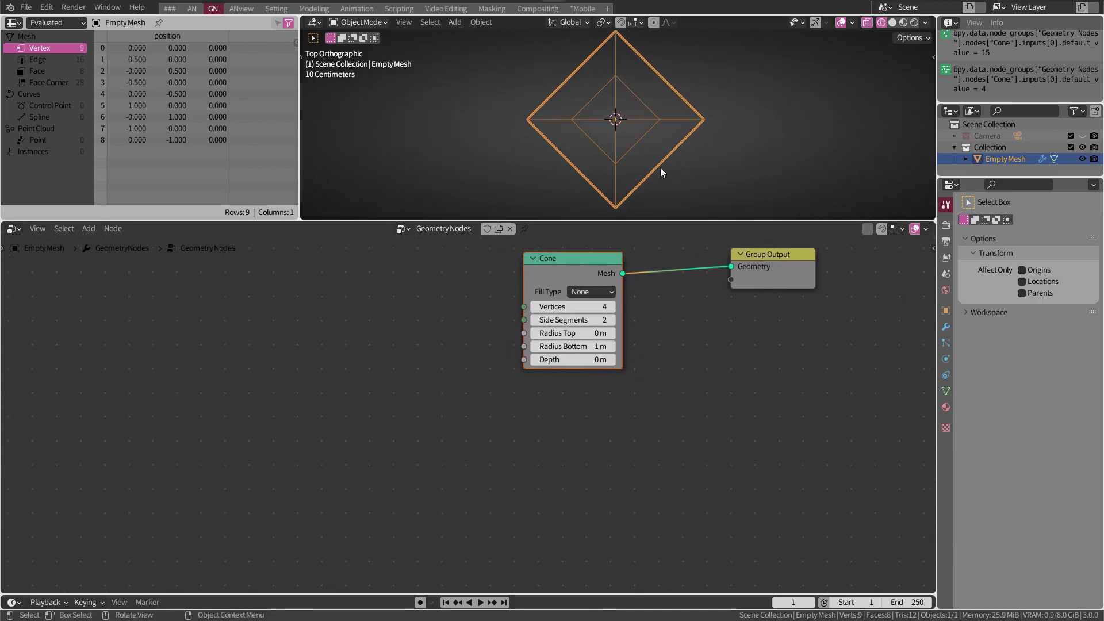
Switch the spreadsheet to the Edge domain to list all 16 edges, and heighten the 3D viewport
click(56, 61)
scroll(172, 125, down, 1)
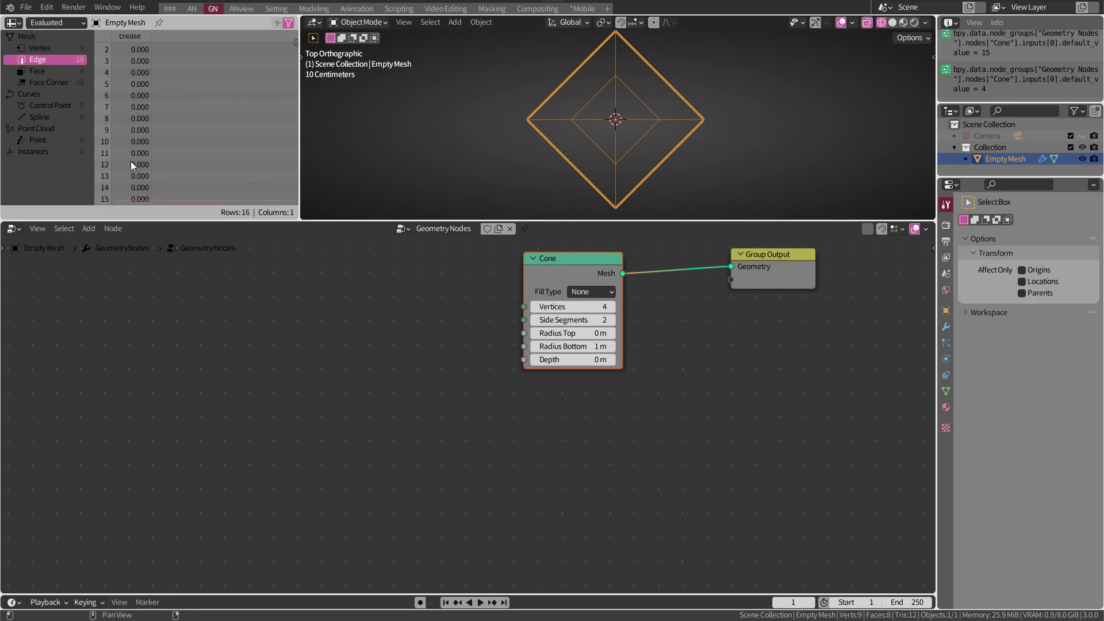
scroll(176, 211, up, 1)
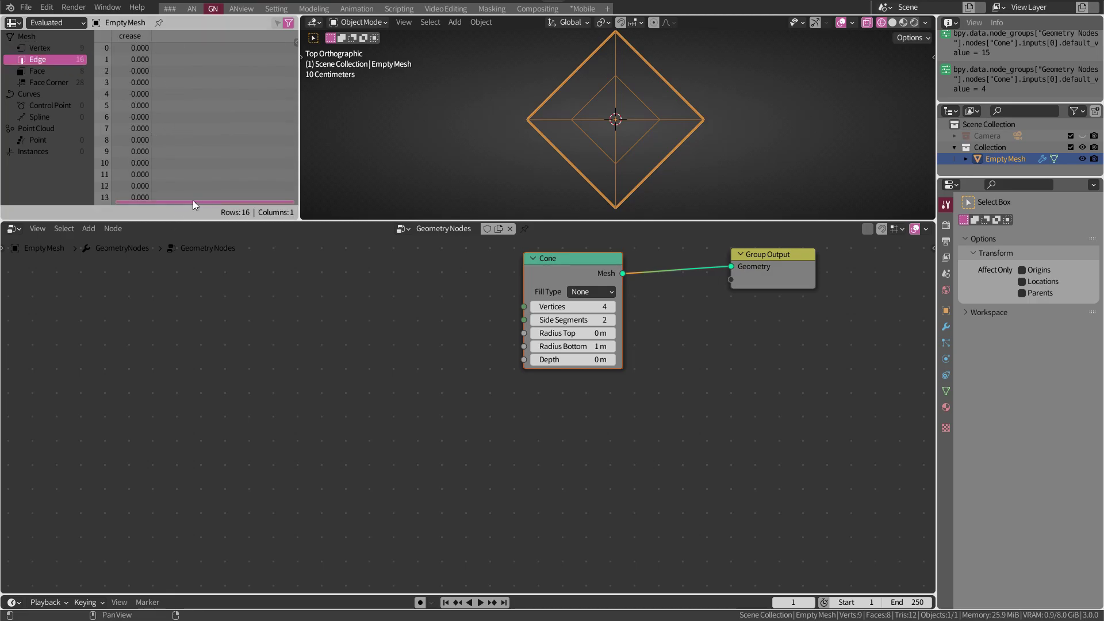
drag(206, 221, 211, 256)
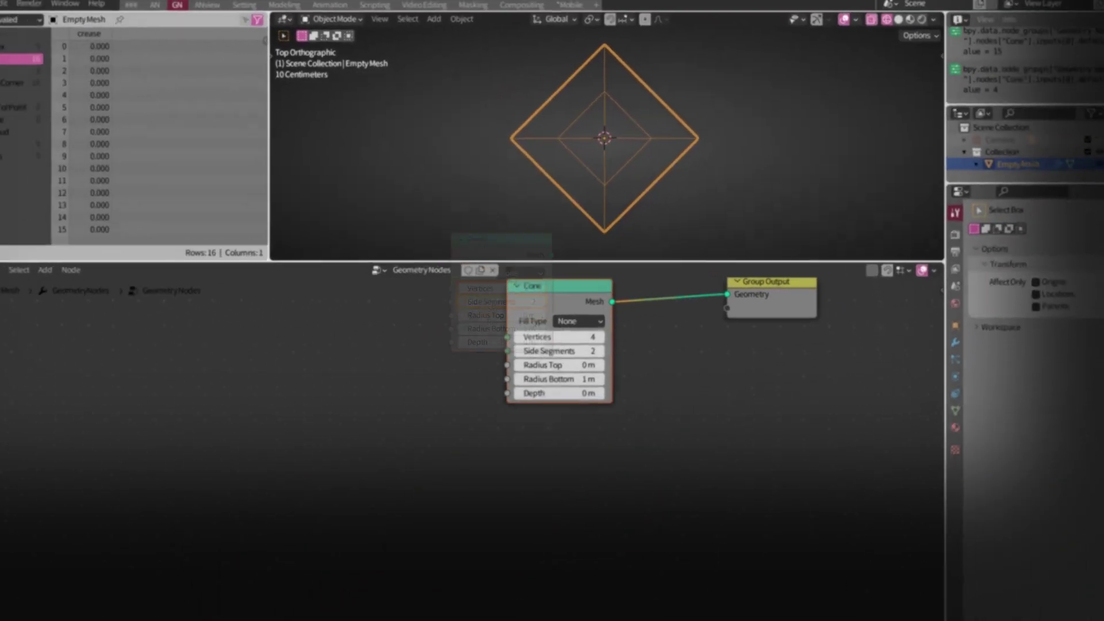
Add Integer and Index nodes, with the Integer driving the cone's vertex count
click(89, 258)
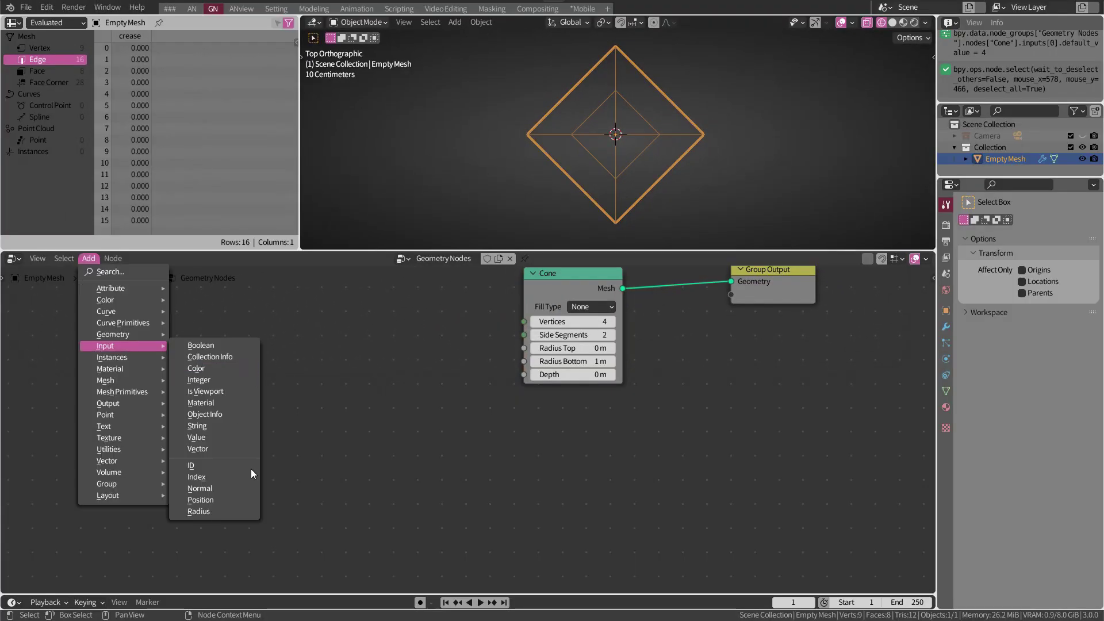
click(251, 468)
click(88, 259)
click(225, 374)
drag(381, 327, 523, 321)
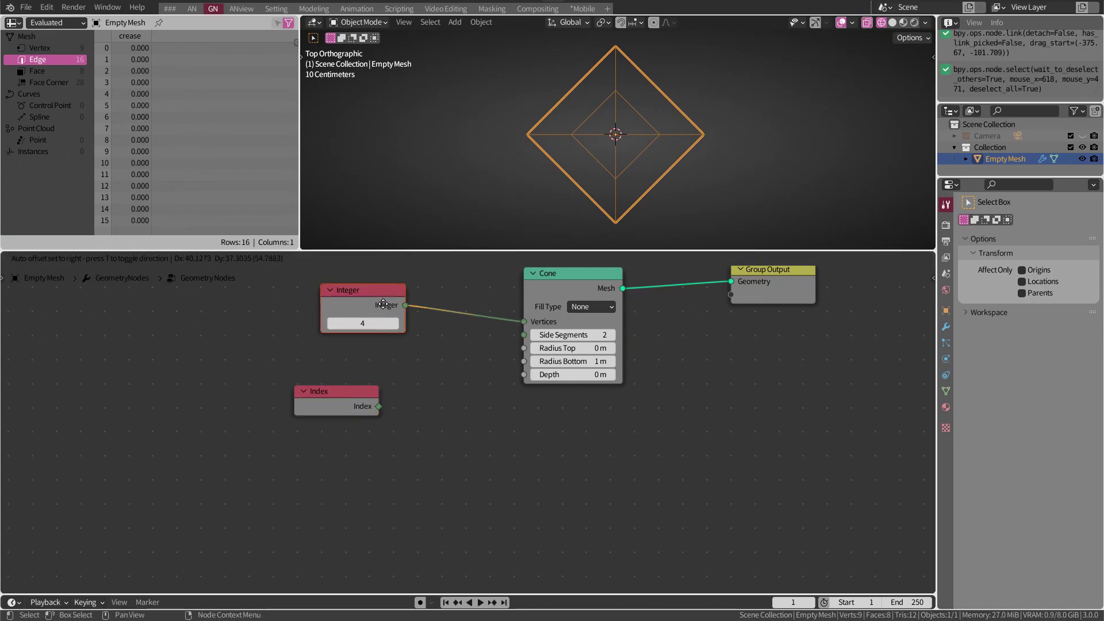
click(707, 388)
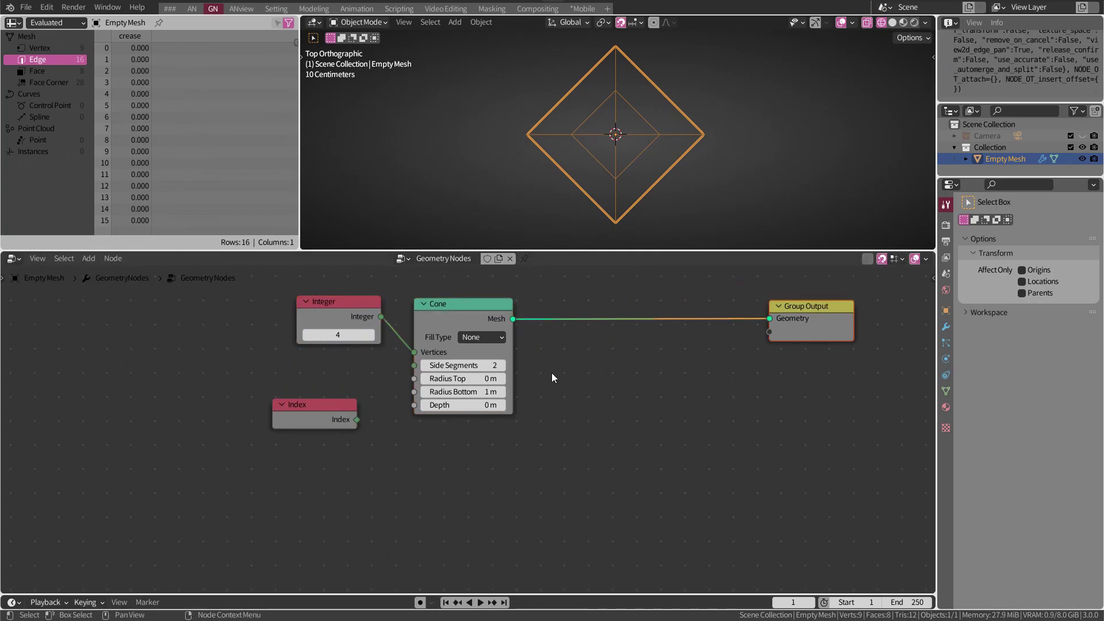
Add a Boolean Capture Attribute on the Edge domain and a Delete Geometry node fed by it
click(573, 346)
click(552, 373)
click(573, 361)
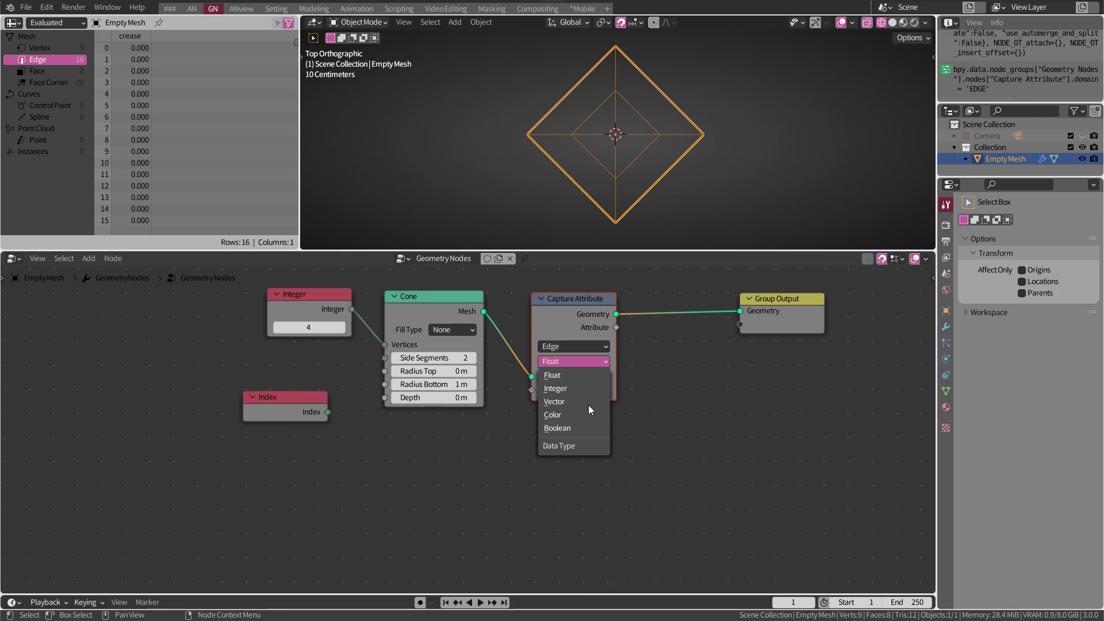
click(560, 428)
key(shift+a)
click(633, 402)
click(656, 337)
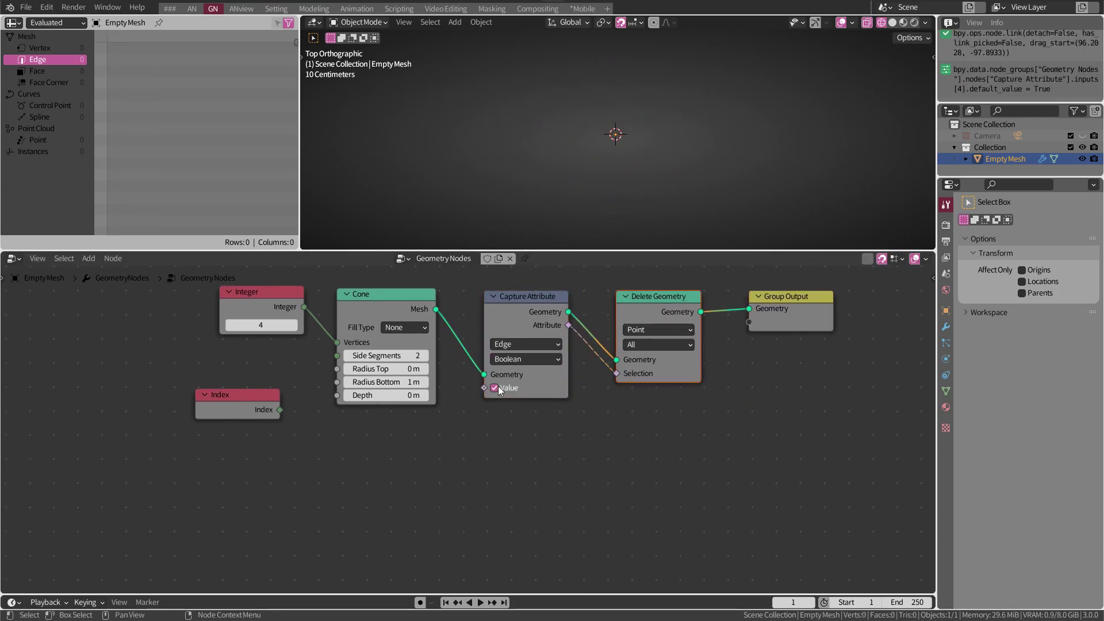
drag(568, 311, 599, 373)
scroll(487, 481, down, 1)
Add a Less Than node and a Multiply math node doubling the Integer
key(shift+a)
click(549, 467)
click(604, 411)
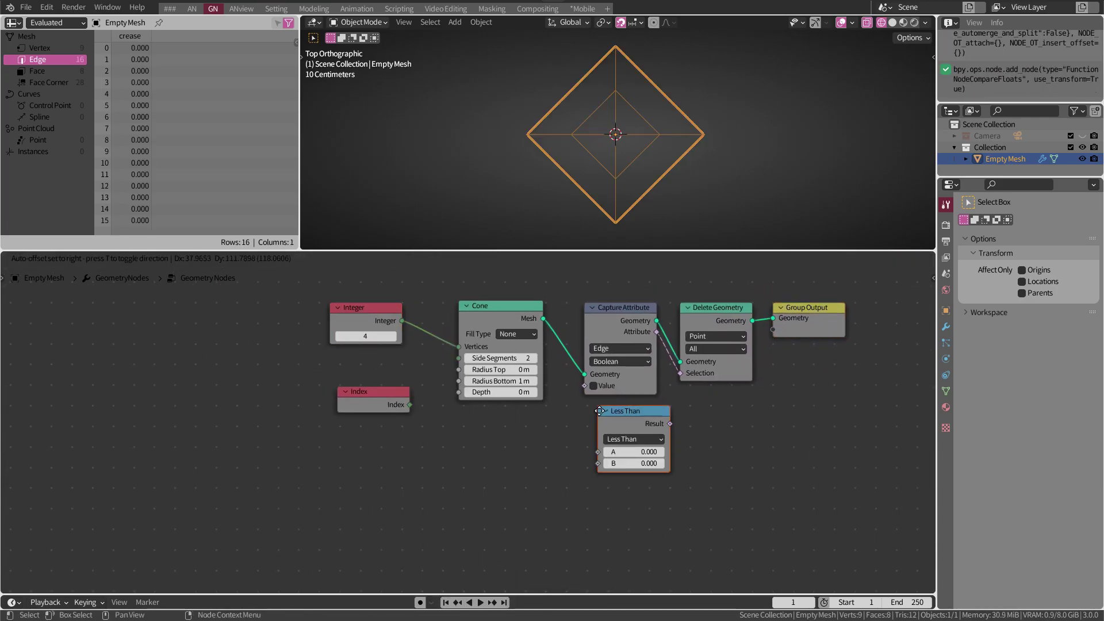
key(shift+a)
click(357, 454)
mouse_move(368, 304)
mouse_down()
mouse_move(264, 314)
mouse_move(323, 502)
mouse_up()
click(359, 477)
click(383, 384)
Duplicate Multiply into a Modulo node fed by the edge Index, and collapse it
key(shift+d)
click(453, 461)
drag(395, 461, 416, 502)
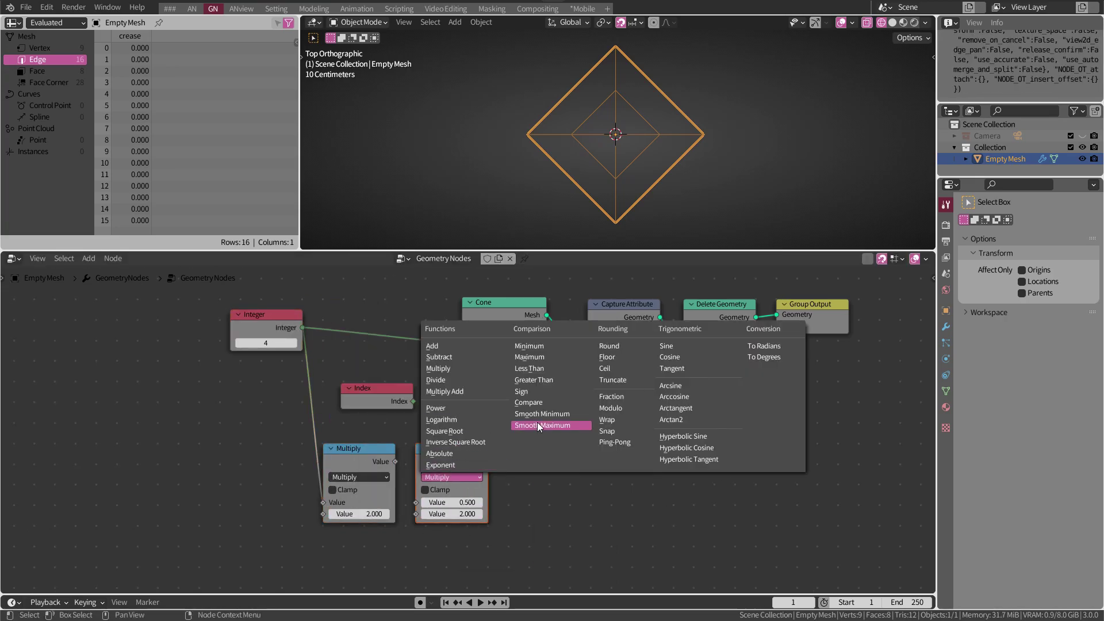
click(621, 413)
drag(454, 448, 465, 448)
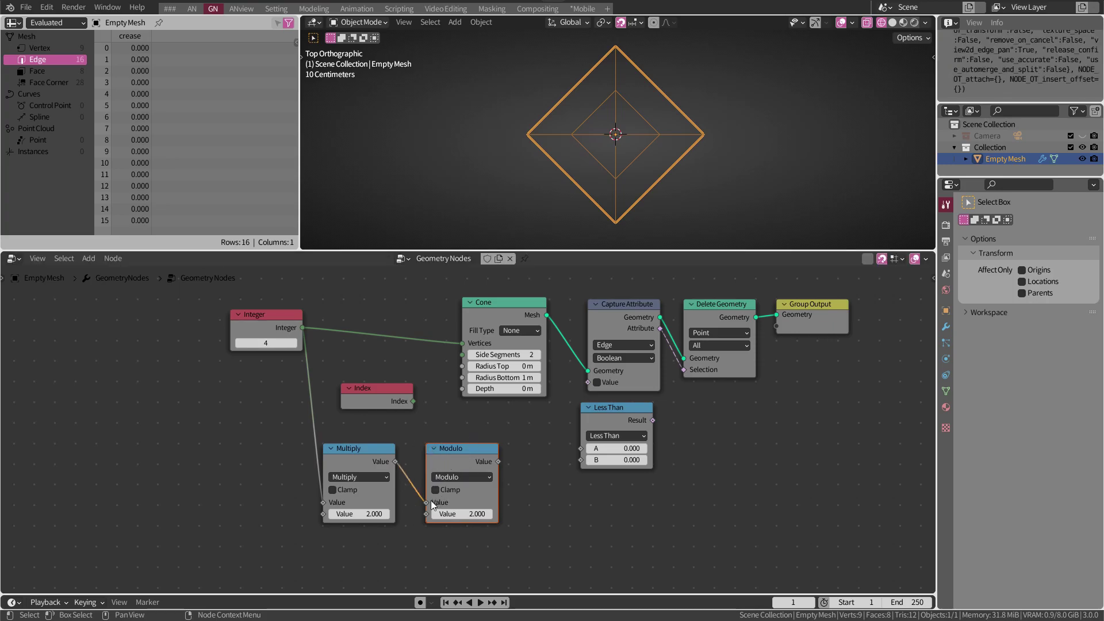
mouse_move(409, 401)
mouse_down()
mouse_move(392, 430)
mouse_move(427, 514)
mouse_up()
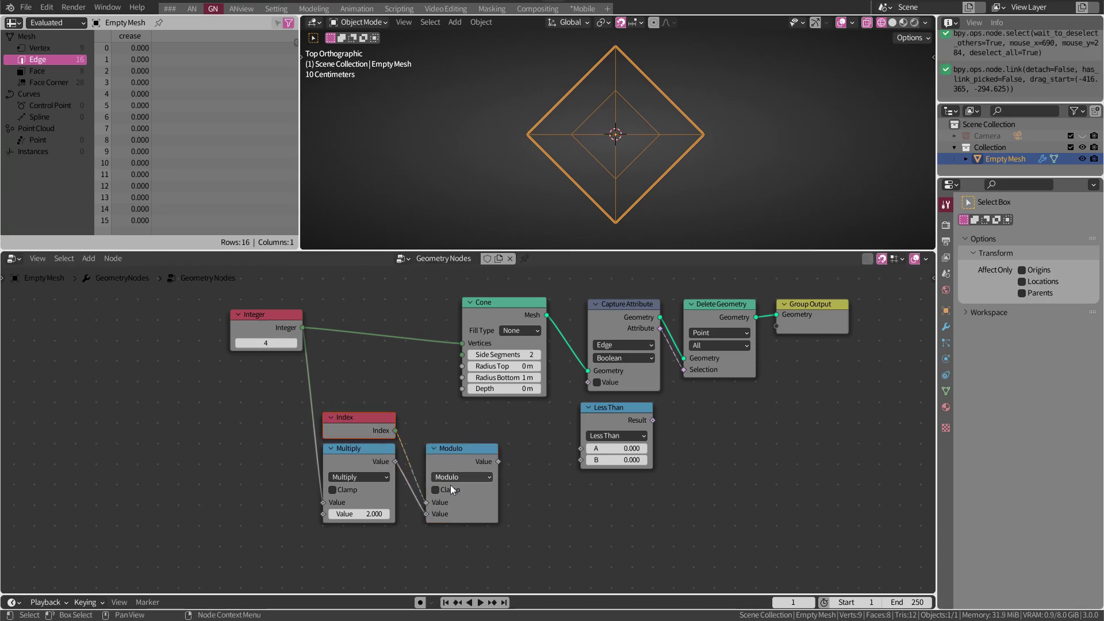
click(434, 448)
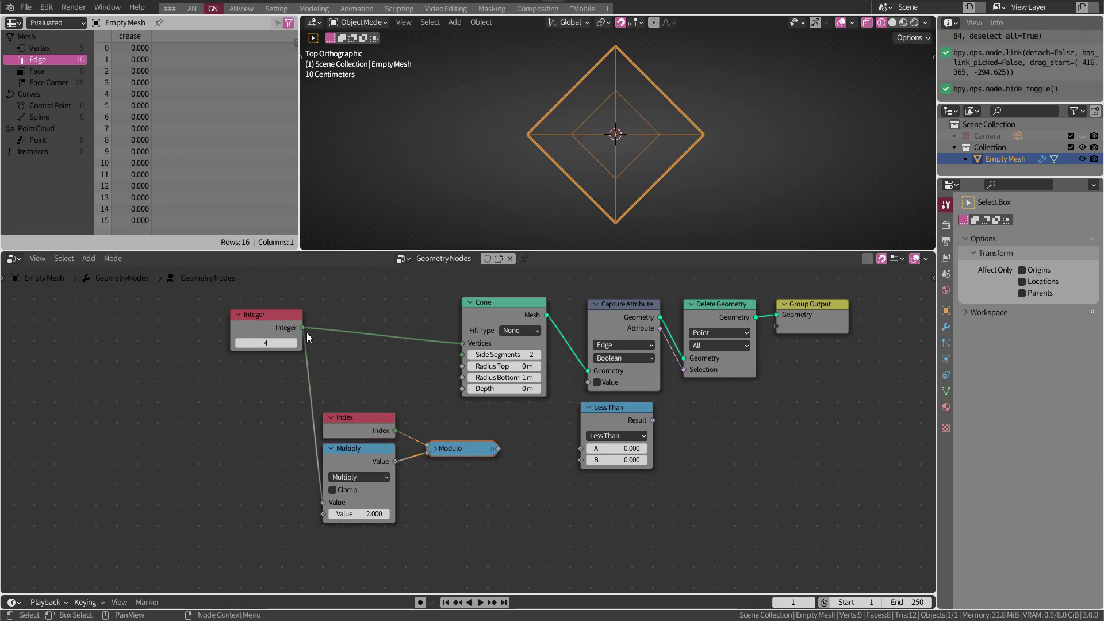
Wire Index mod 2N < N into the captured value and set Delete Geometry to the Edge domain
drag(305, 328, 581, 460)
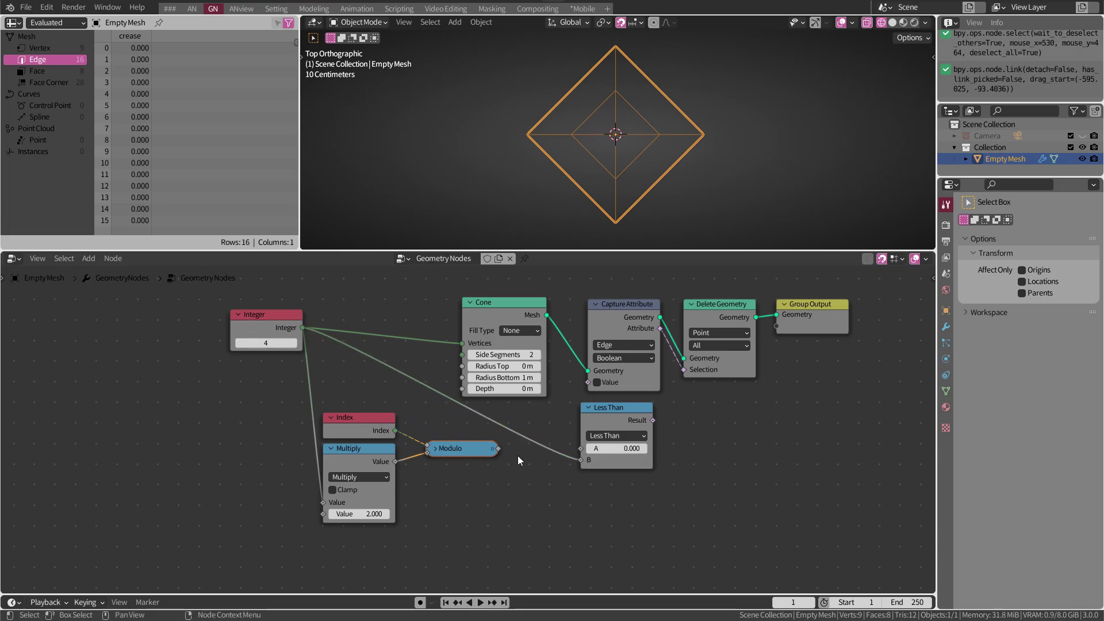
mouse_move(498, 448)
mouse_down()
mouse_move(617, 447)
mouse_move(588, 383)
mouse_up()
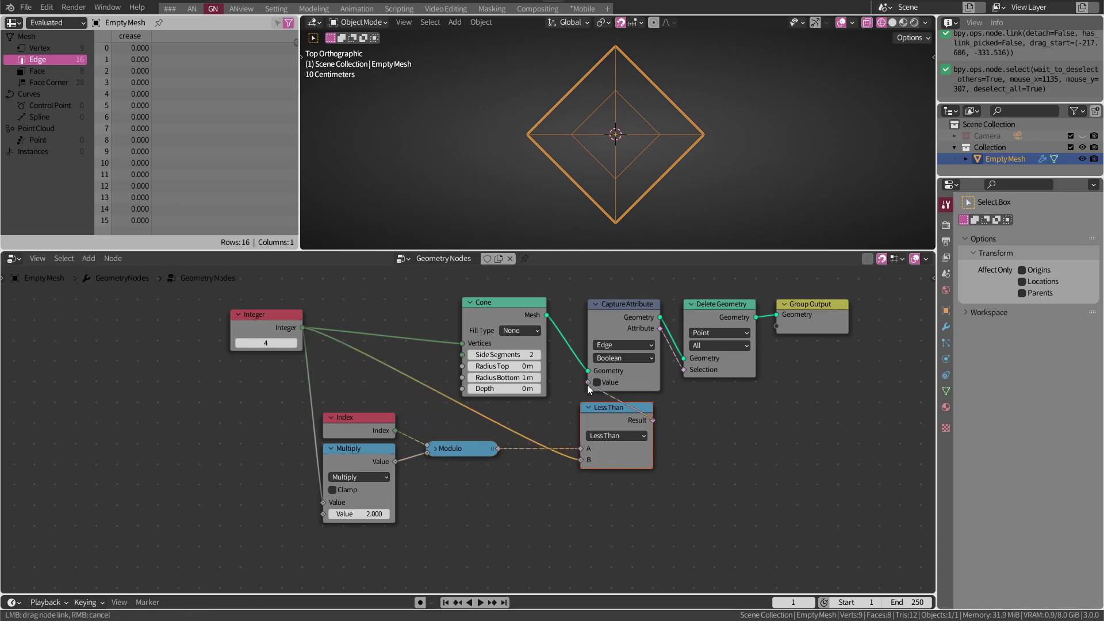
click(628, 402)
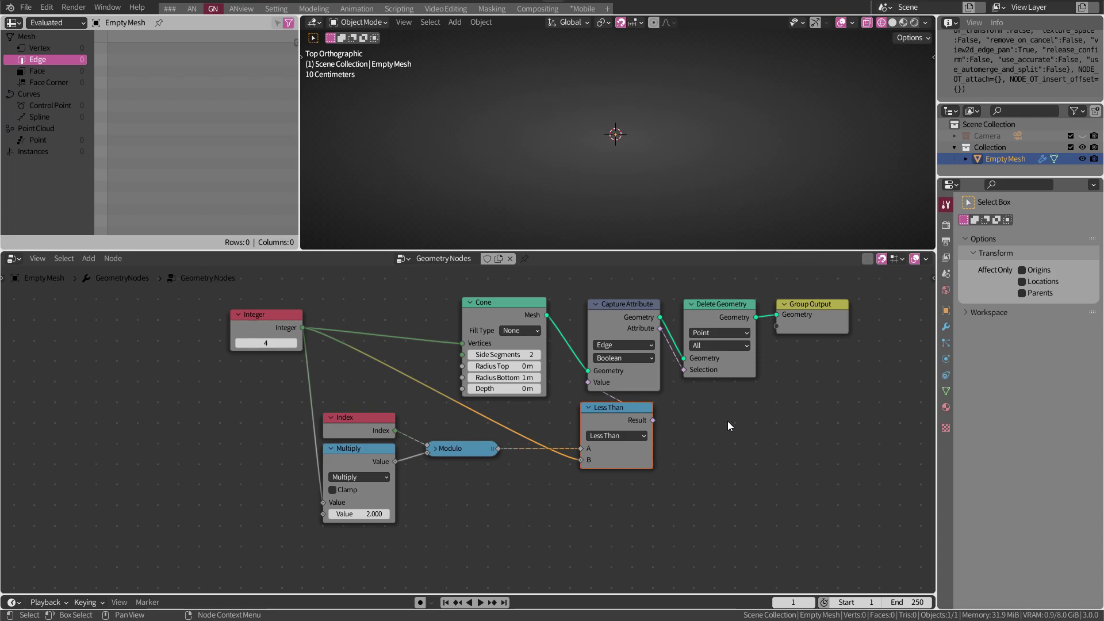
click(719, 332)
click(712, 358)
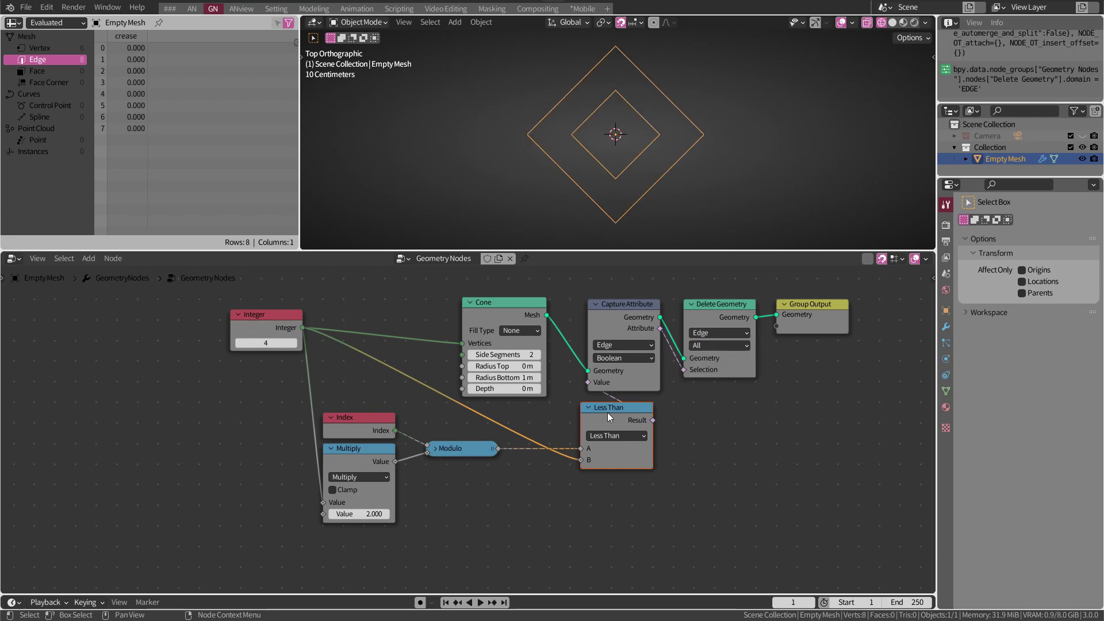
Mute and unmute Delete Geometry to compare the result with and without edge deletion
click(719, 313)
key(m)
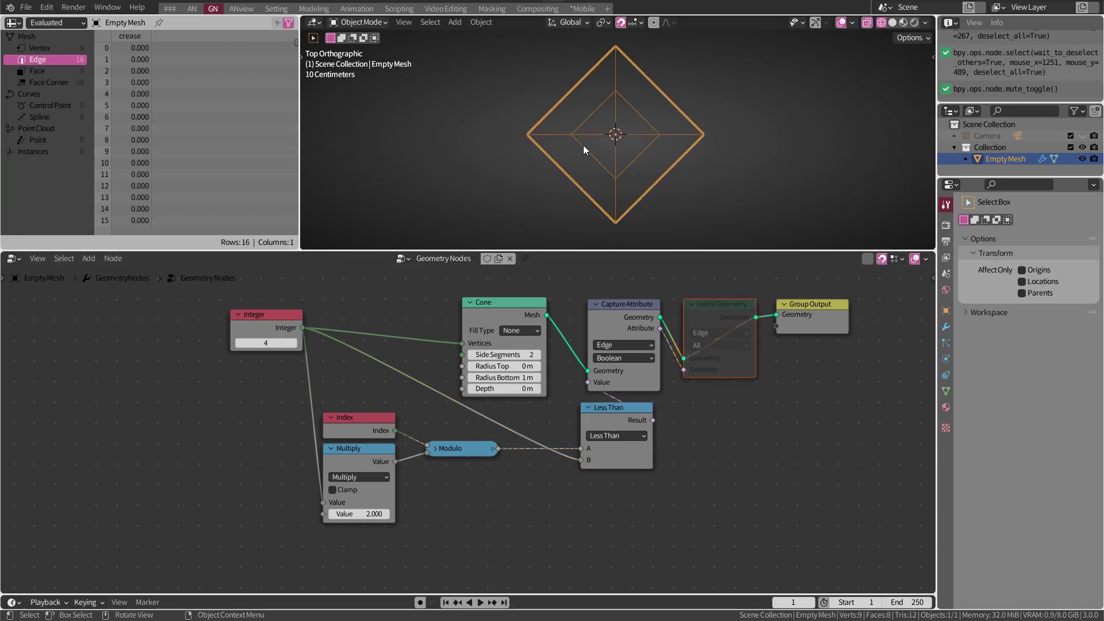
click(712, 309)
key(m)
key(m)
key(m)
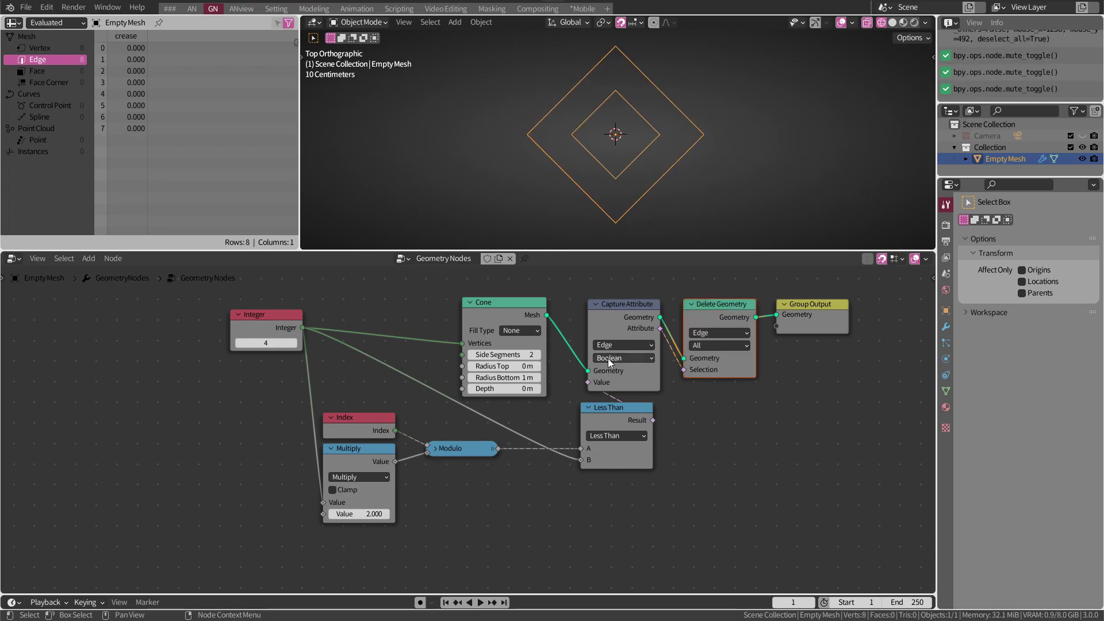
Change the cone's side segments, raise the Integer ring vertex count to 9, and collapse Less Than
mouse_move(507, 355)
mouse_down()
mouse_move(529, 356)
mouse_move(388, 353)
mouse_up()
drag(266, 342, 279, 343)
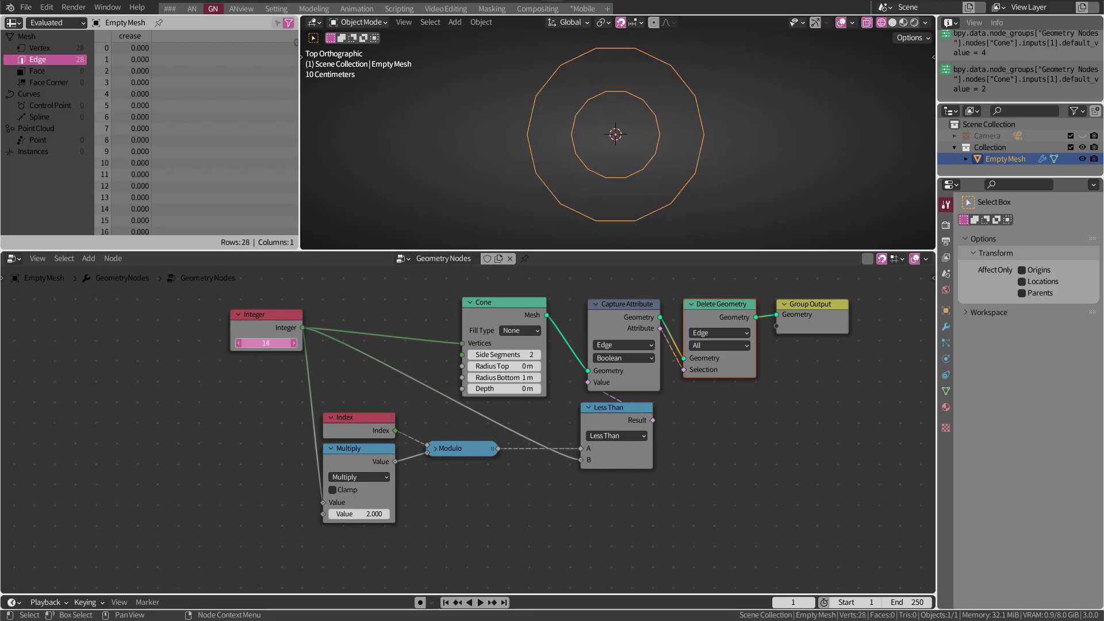
scroll(719, 423, down, 1)
drag(483, 446, 510, 418)
click(598, 408)
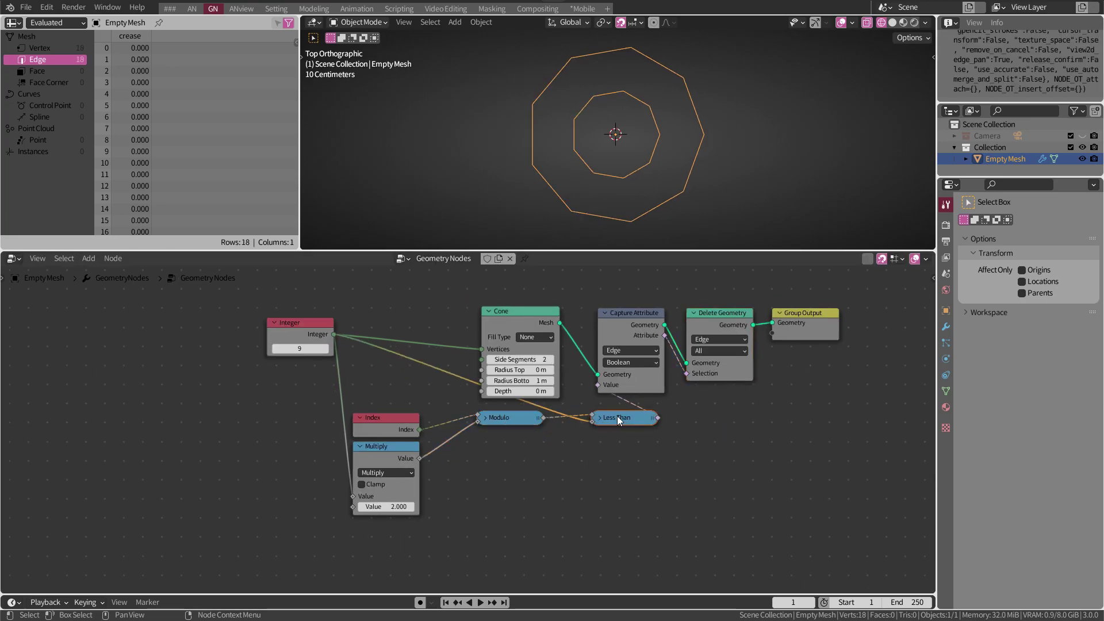
Rearrange the nodes to make room and insert Instance on Points before Group Output
drag(385, 446, 414, 418)
drag(299, 323, 327, 341)
drag(598, 287, 806, 342)
drag(812, 280, 711, 401)
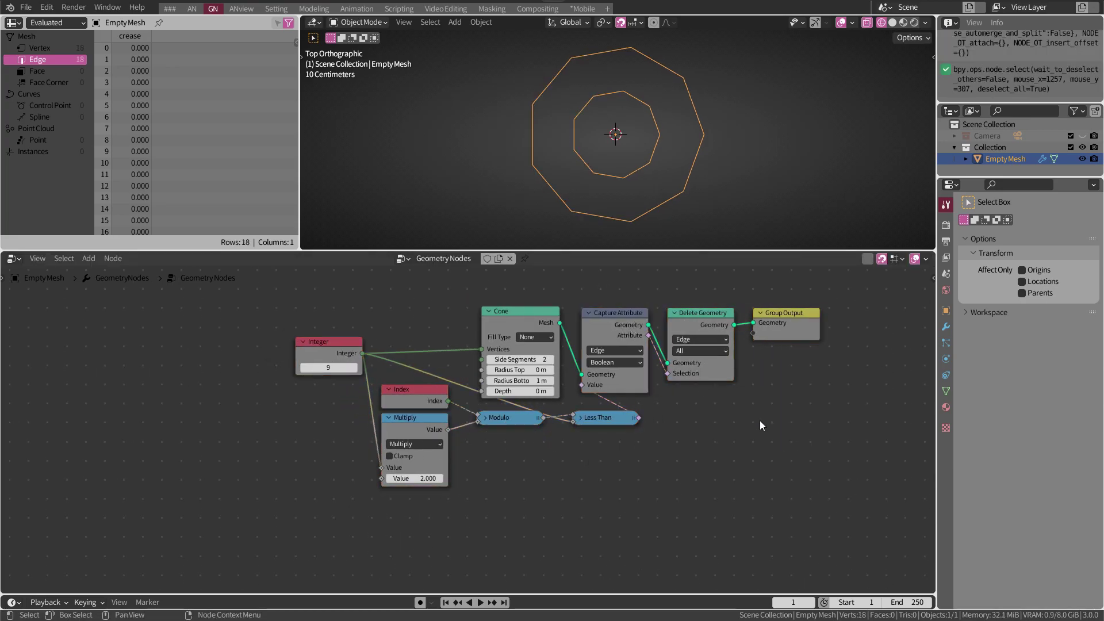
drag(802, 315, 835, 322)
click(89, 258)
click(290, 352)
Add an Ico Sphere with radius 0.08 as the instanced shape for Instance on Points
click(616, 326)
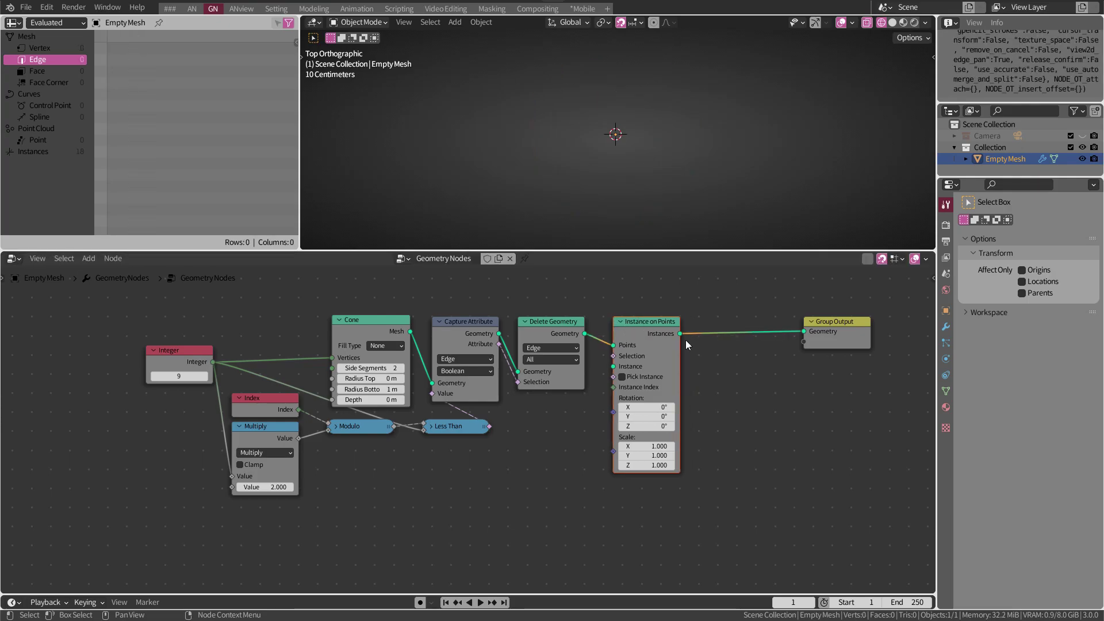
click(88, 258)
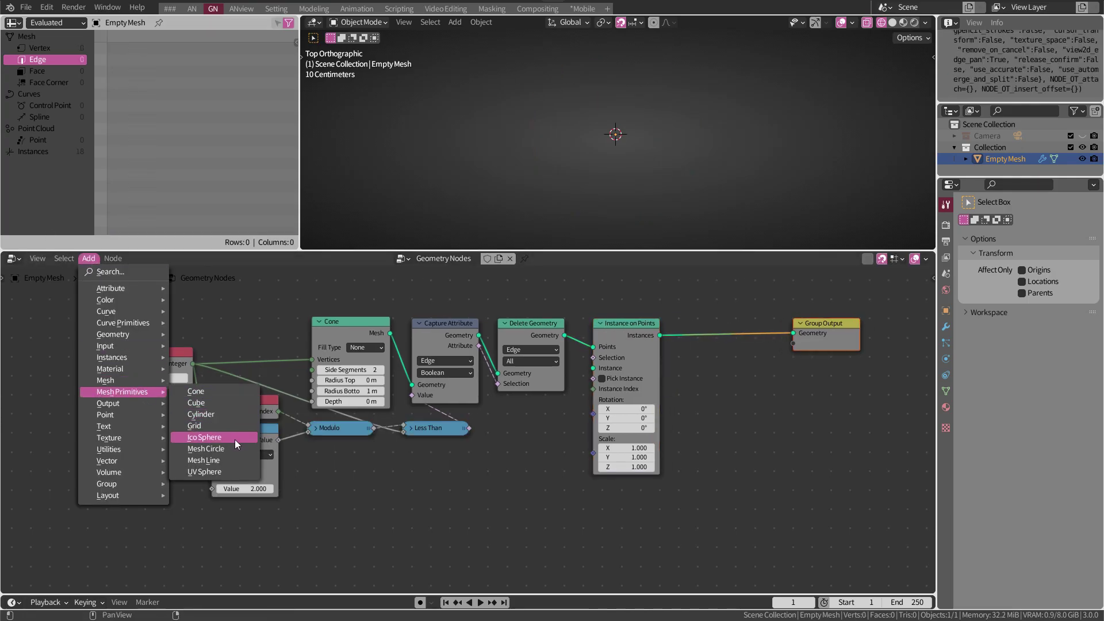
click(234, 439)
text(0.08)
key(Return)
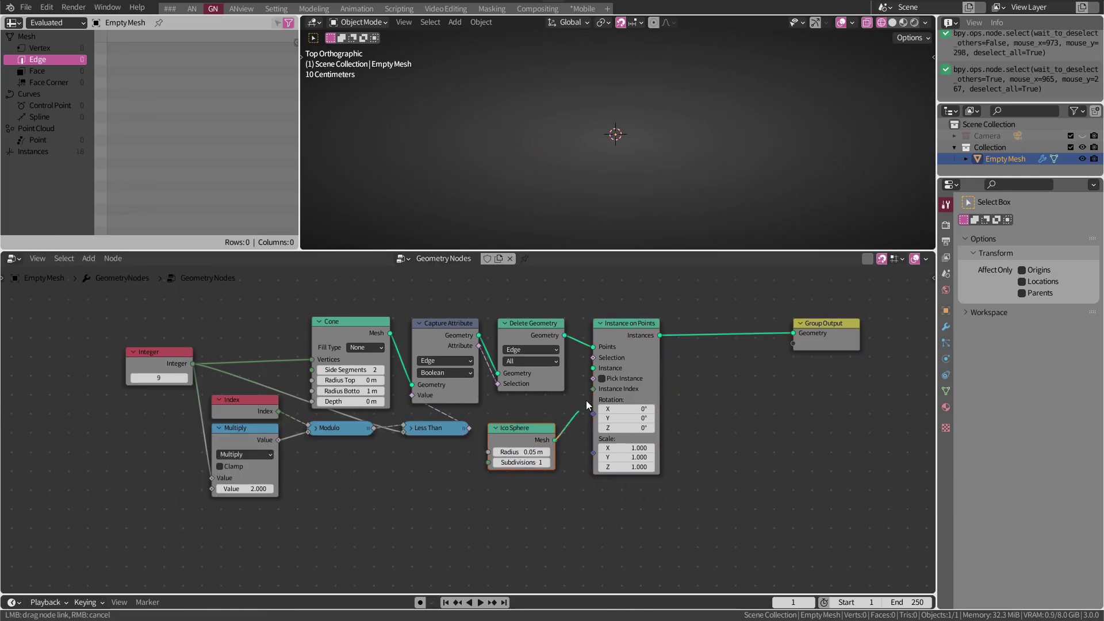
drag(555, 440, 593, 368)
drag(518, 428, 527, 414)
Join the Delete Geometry rings with the sphere instances and set the cone's side segments to 4
key(z)
key(2)
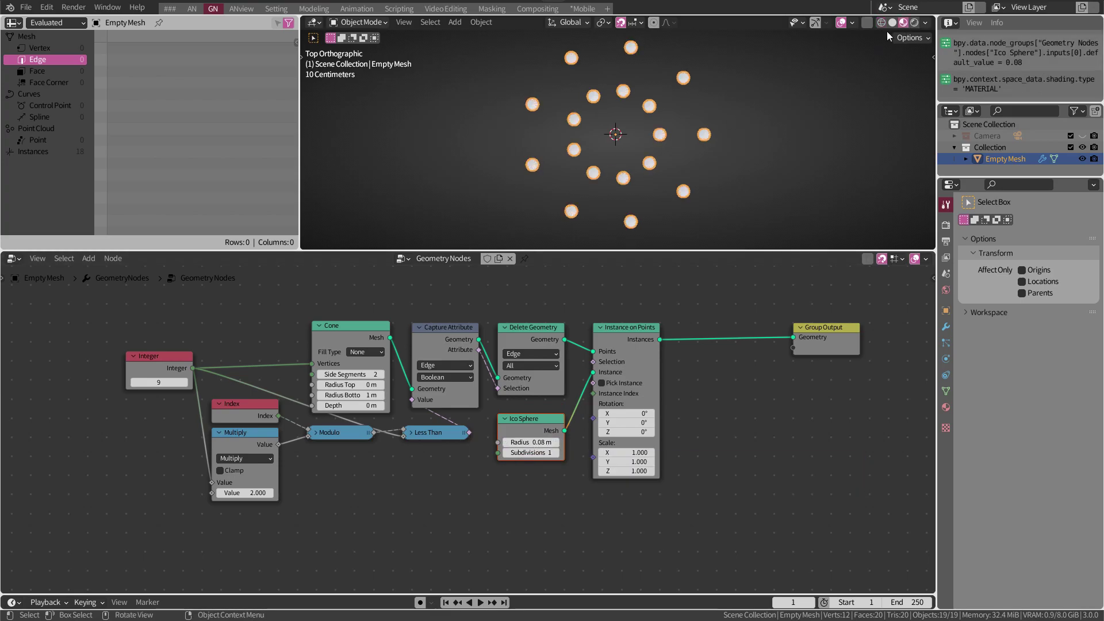
key(shift+alt+z)
click(533, 328)
shift+click(627, 327)
key(ctrl+0)
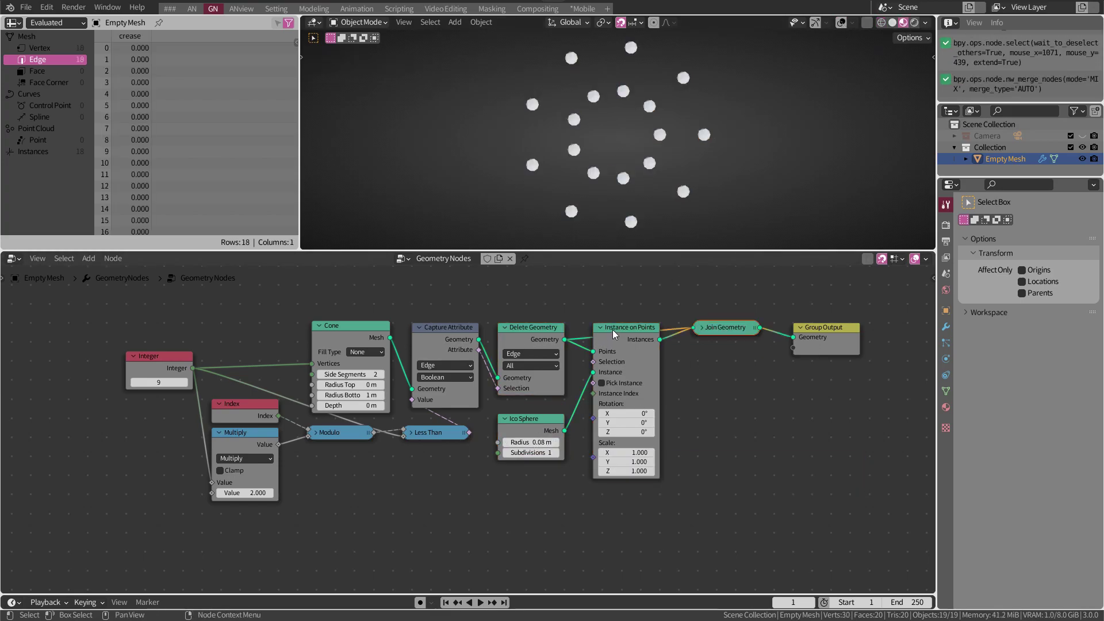
mouse_move(696, 332)
mouse_down()
mouse_move(720, 366)
mouse_move(721, 346)
mouse_move(631, 327)
mouse_up()
click(880, 24)
click(381, 374)
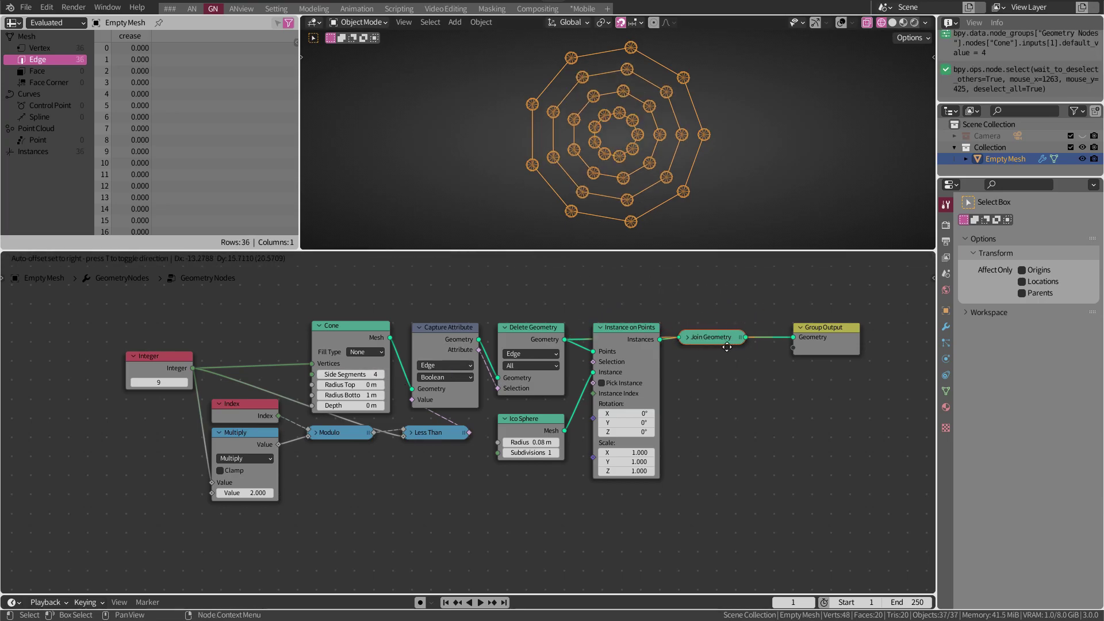
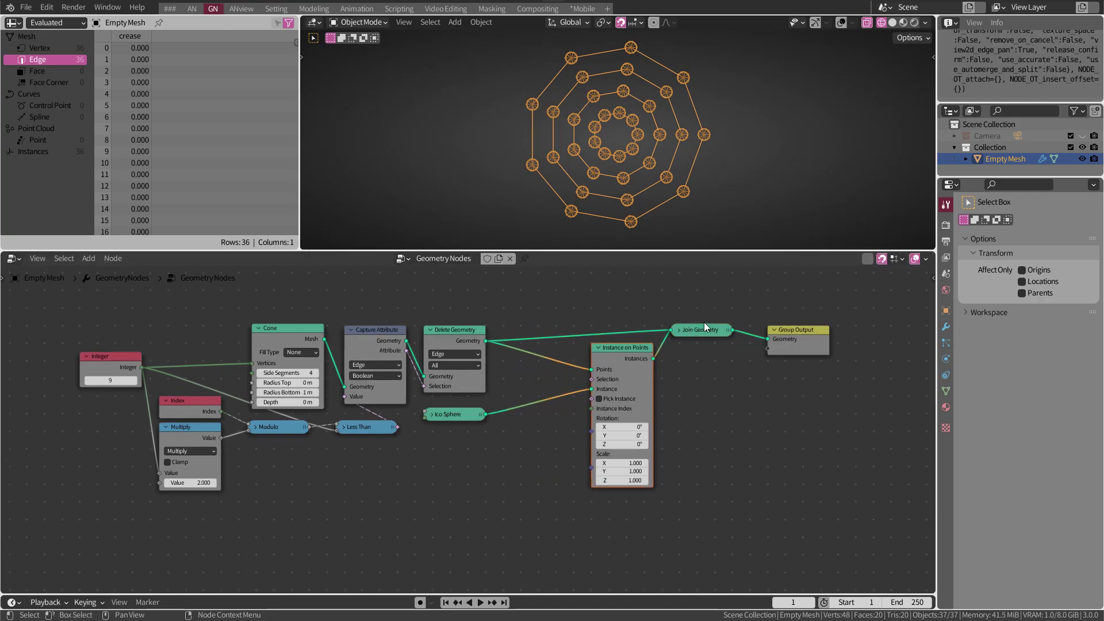
Insert a Mesh to Curve node after Delete Geometry, ahead of Instance on Points
drag(439, 414, 621, 311)
scroll(554, 341, down, 1)
scroll(632, 447, up, 2)
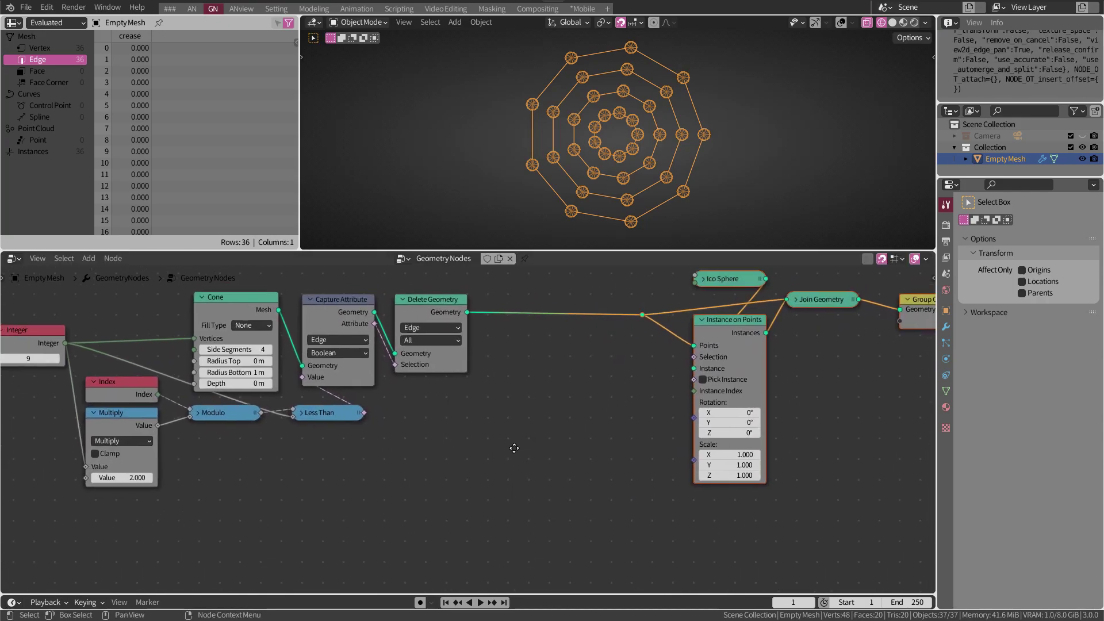
click(521, 422)
click(89, 258)
click(210, 391)
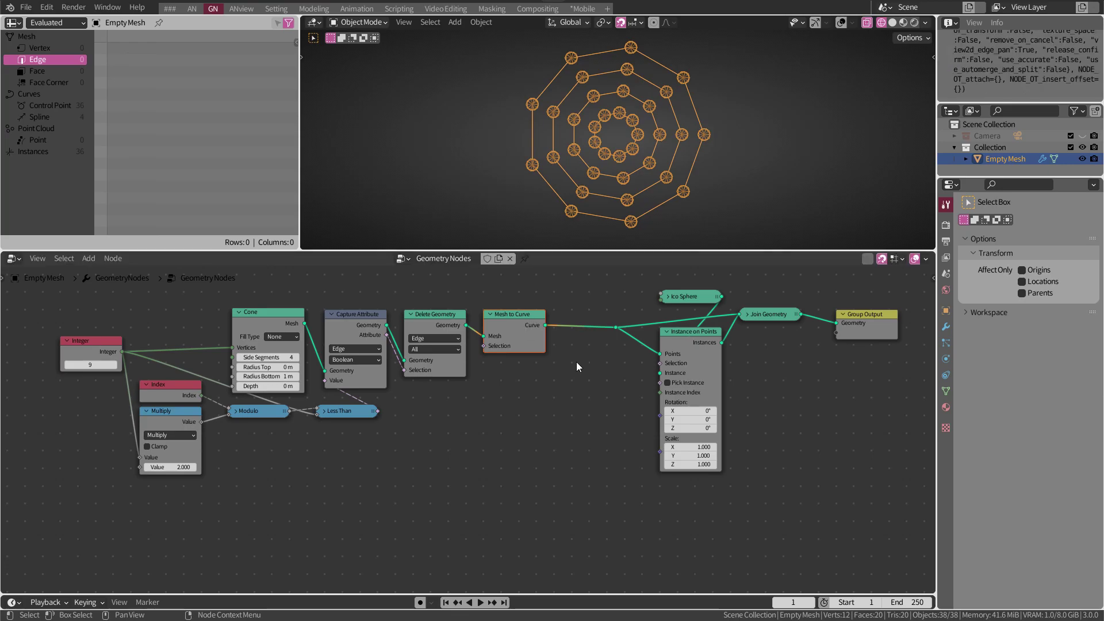
click(579, 365)
drag(883, 324, 790, 356)
click(614, 386)
Add a Resample Curve node after Mesh to Curve, in Length mode with 0.17 m spacing
click(88, 259)
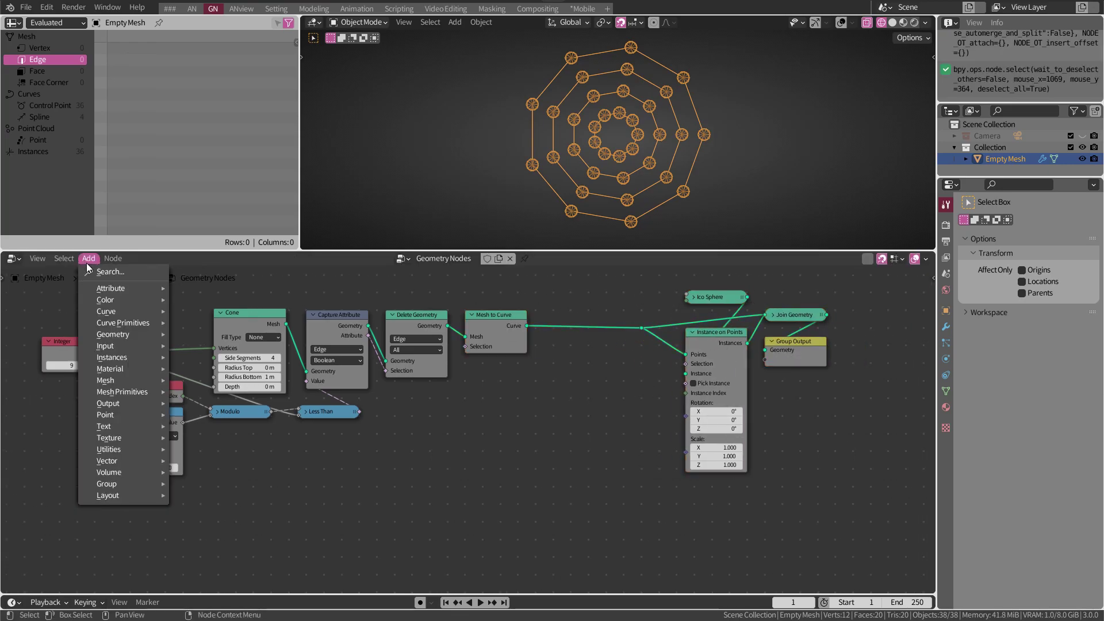
click(214, 70)
click(575, 325)
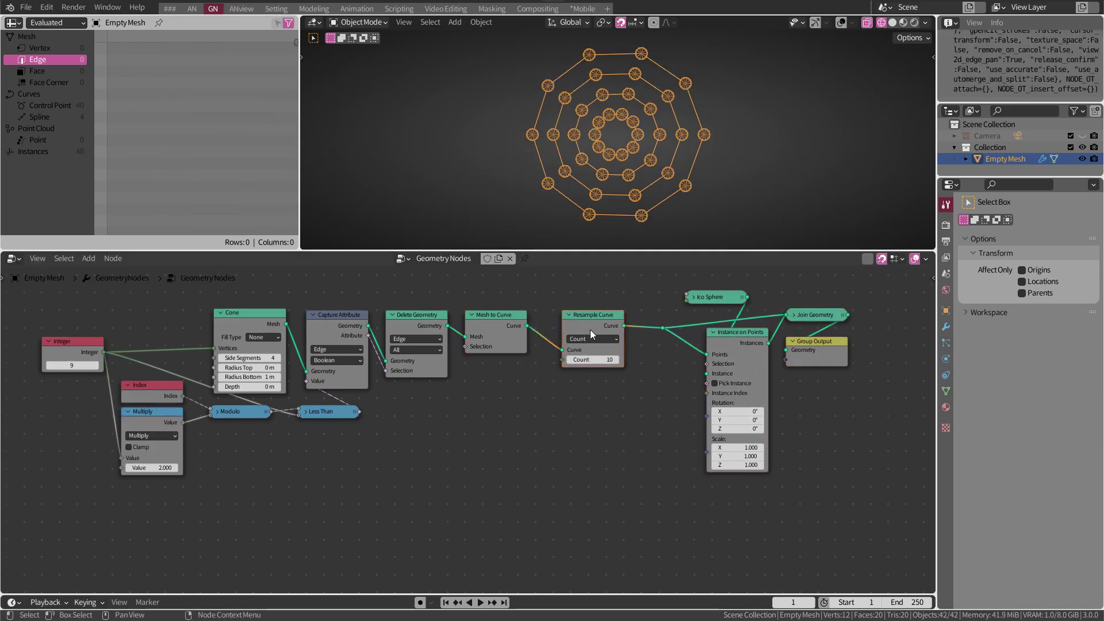
click(575, 350)
drag(578, 359, 615, 360)
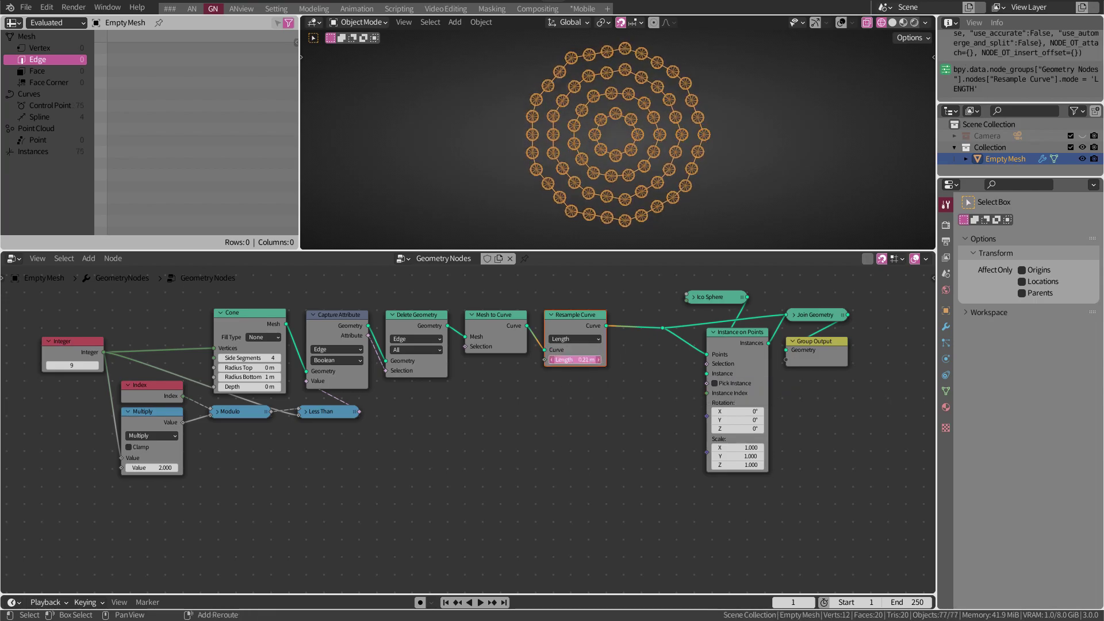
key(z)
click(576, 345)
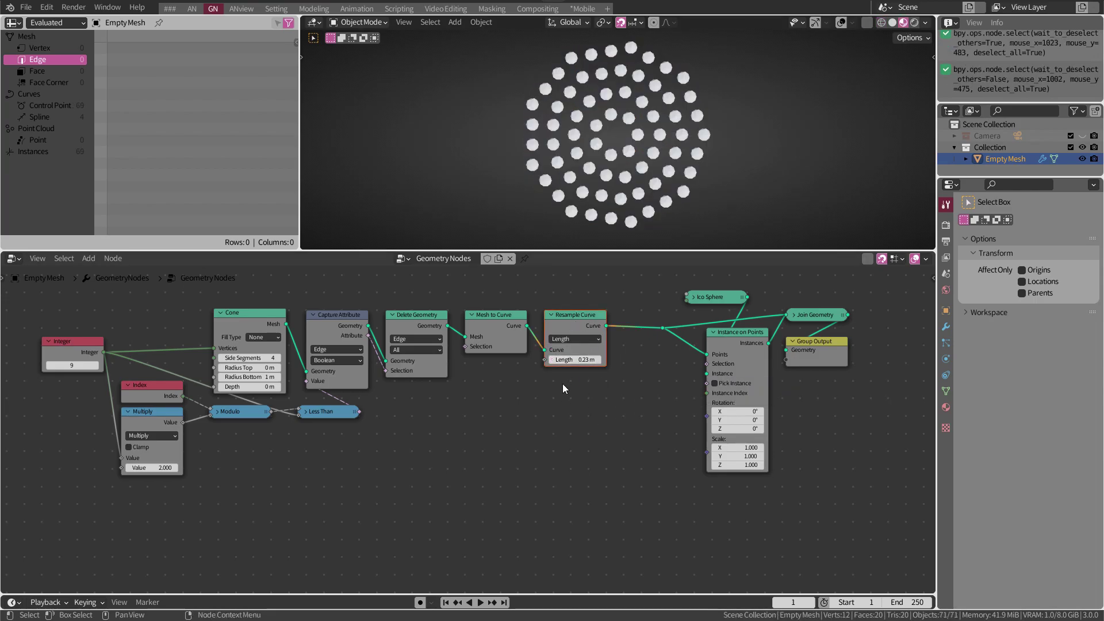
key(m)
key(m)
drag(578, 359, 561, 359)
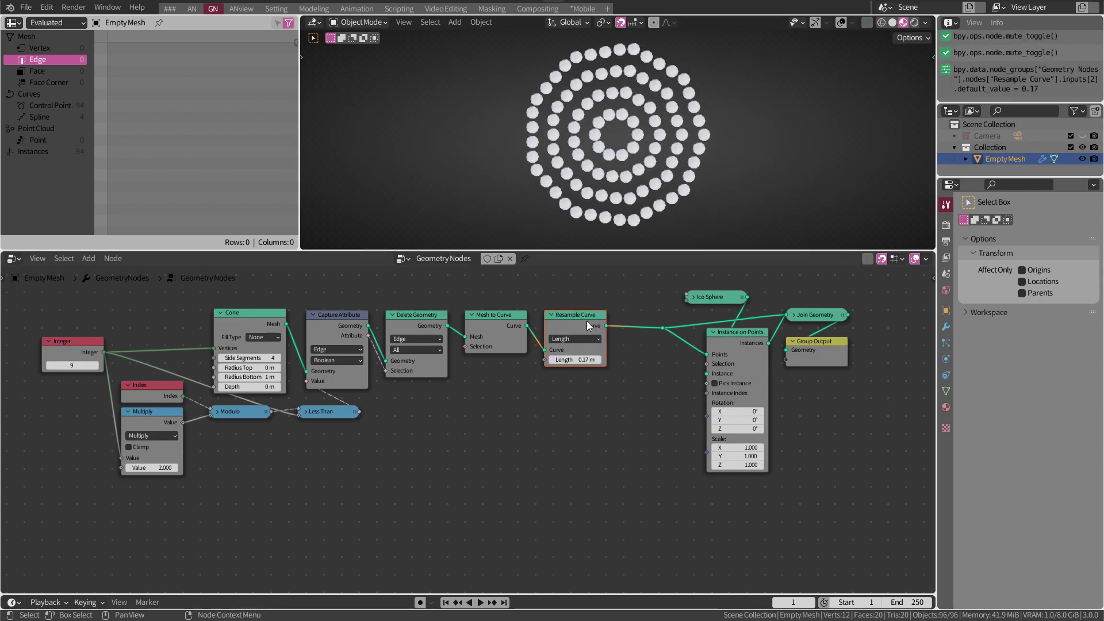
key(m)
key(m)
Delete Join Geometry with links kept and place Instance on Points beside Group Output
click(817, 315)
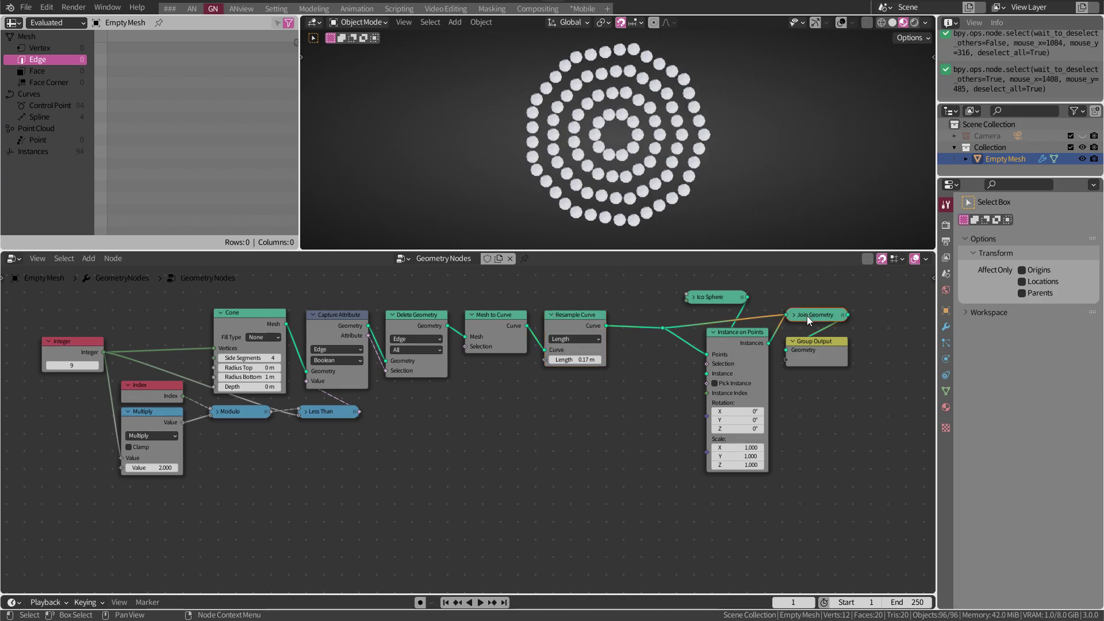
key(ctrl+x)
mouse_move(729, 344)
mouse_down()
mouse_move(657, 327)
mouse_move(722, 328)
mouse_up()
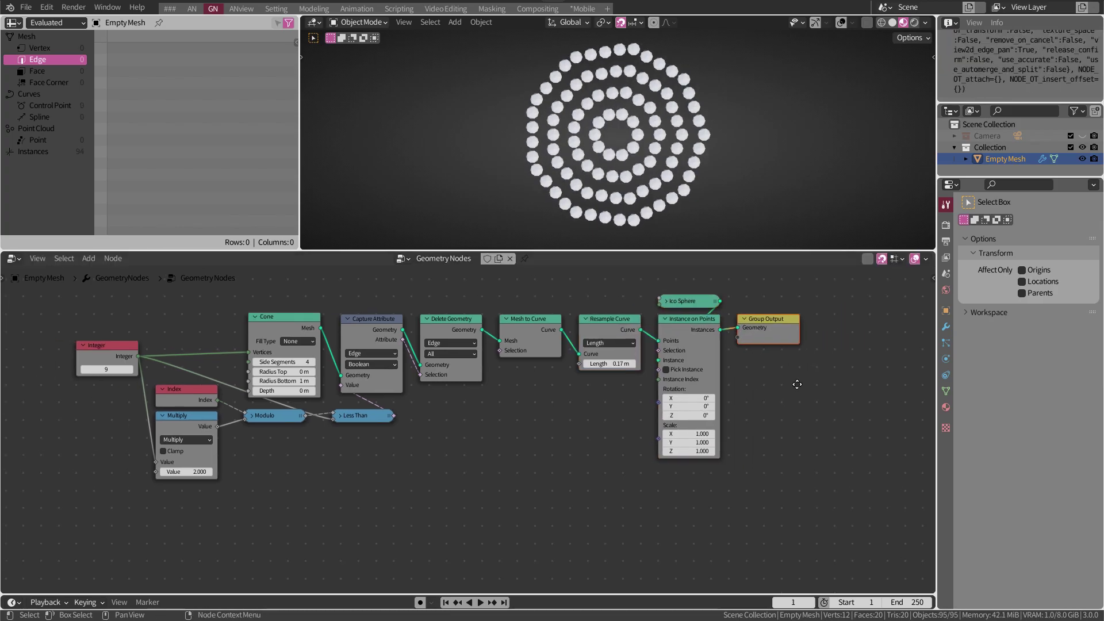
Reduce the ring count to 3 through the cone's Side Segments
scroll(851, 377, up, 1)
scroll(845, 377, up, 1)
click(844, 378)
click(807, 540)
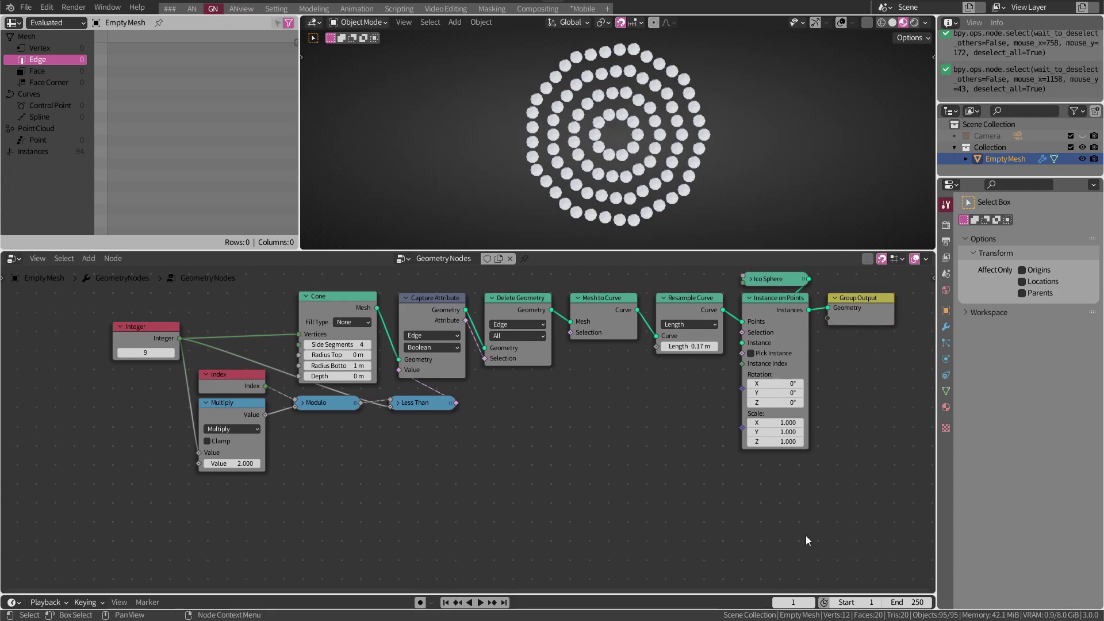
click(368, 345)
click(308, 344)
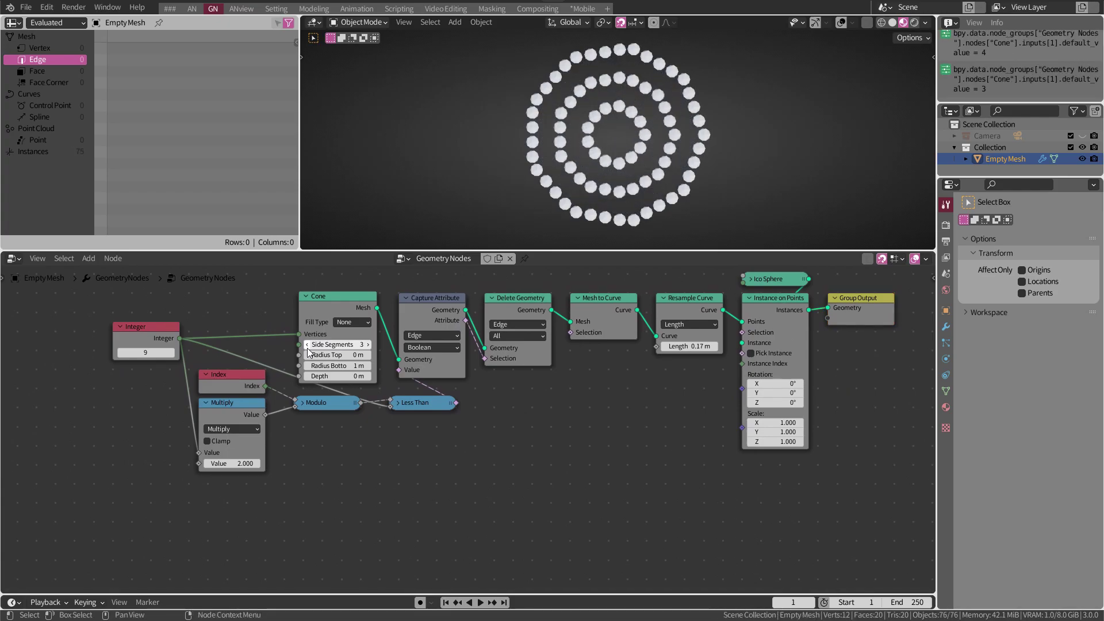
Try 4, 8, then 3 corners per ring and widen the sphere spacing
drag(168, 354, 138, 355)
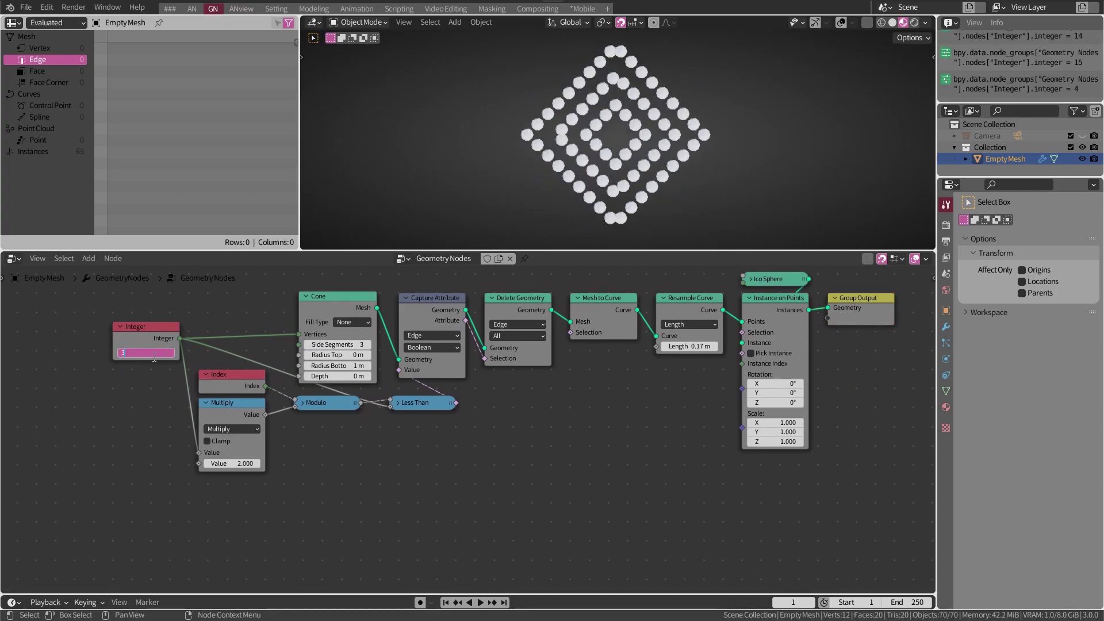
key(Return)
click(175, 354)
click(175, 354)
click(175, 353)
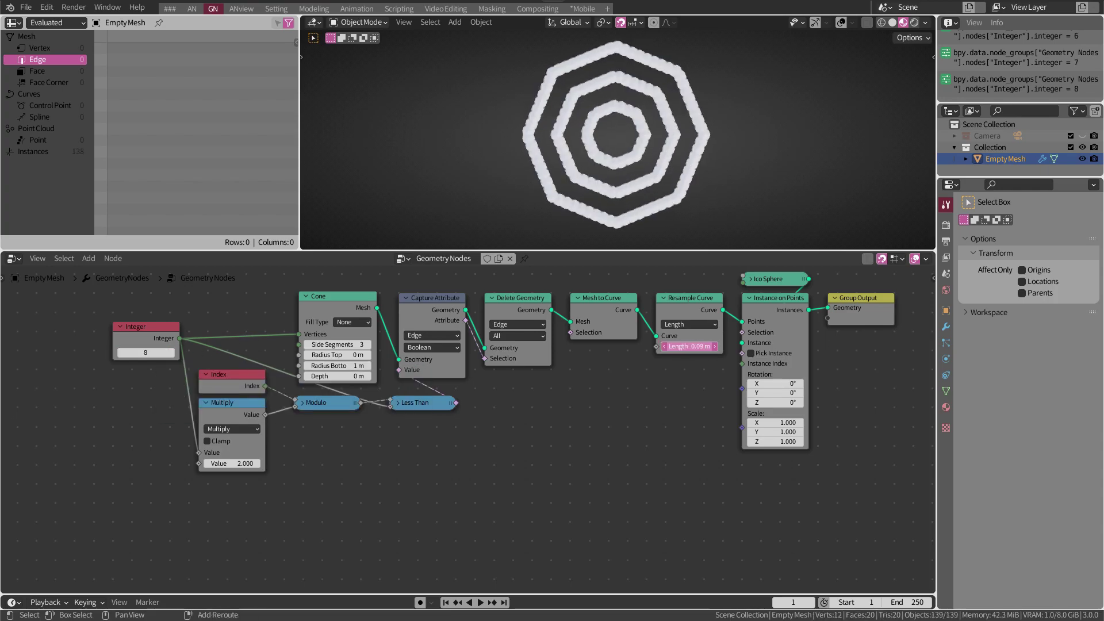
drag(689, 346, 709, 351)
click(120, 352)
click(120, 352)
click(120, 353)
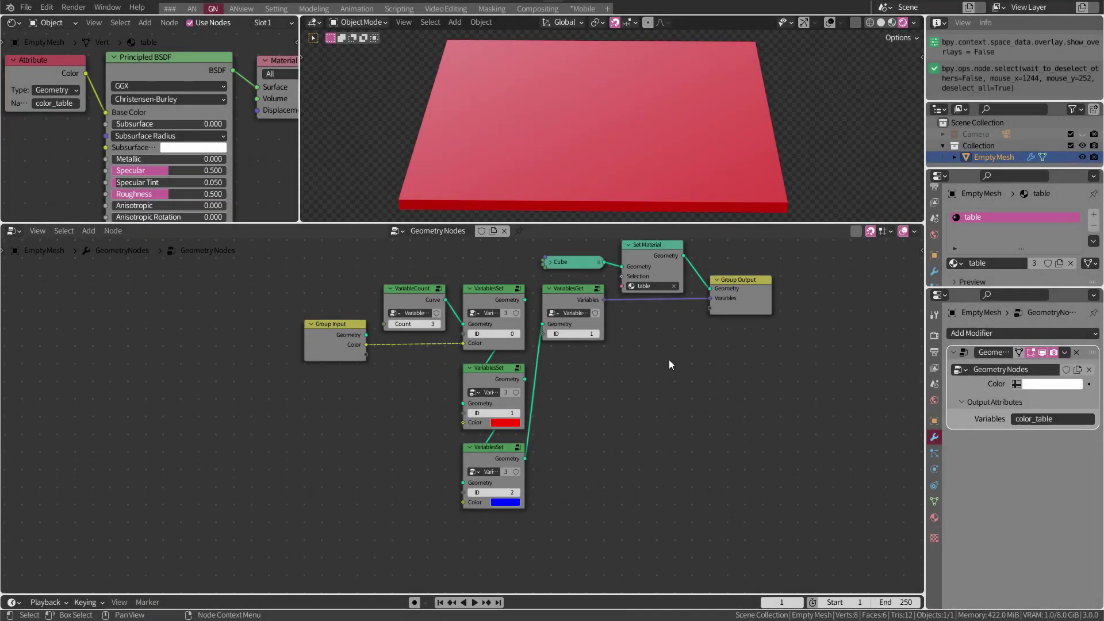
Test reading colour ID 2 (blue), then return the read ID to 0
ctrl+middle_drag(668, 360, 699, 432)
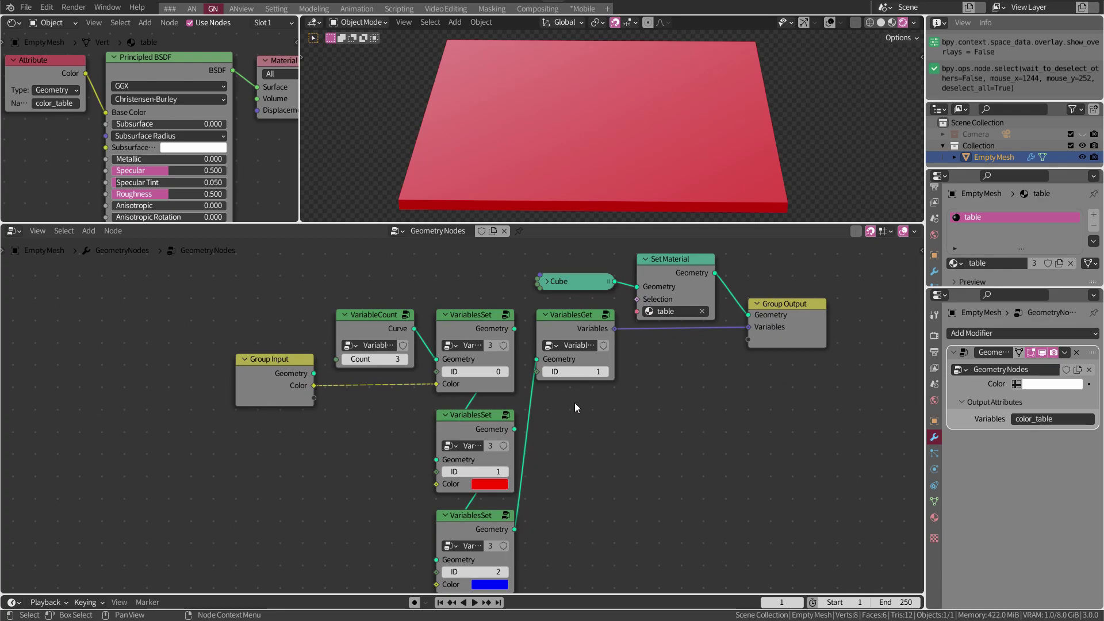
click(606, 371)
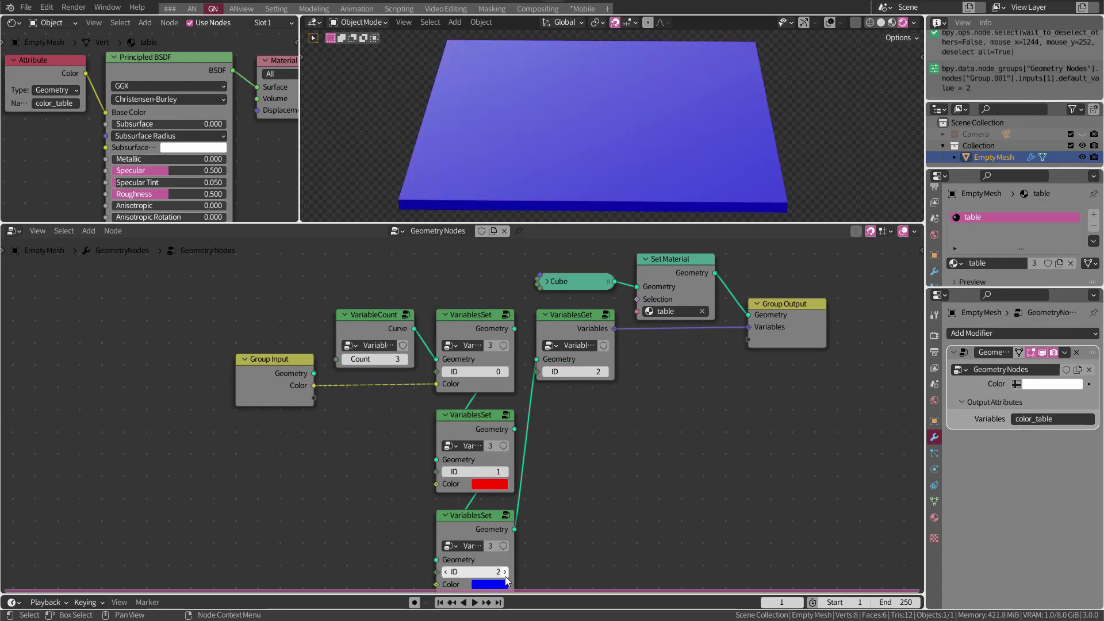
mouse_move(569, 454)
middle_down()
mouse_move(575, 393)
mouse_move(565, 430)
middle_up()
click(538, 353)
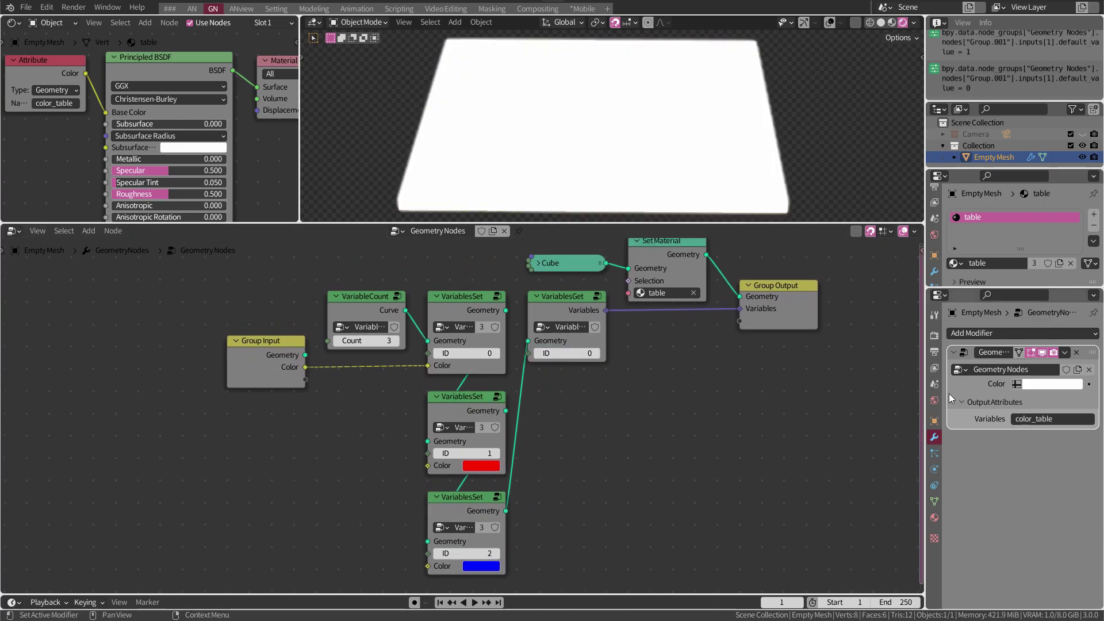
Change the modifier's input colour to green, then to pink
click(1052, 384)
click(1020, 289)
click(995, 253)
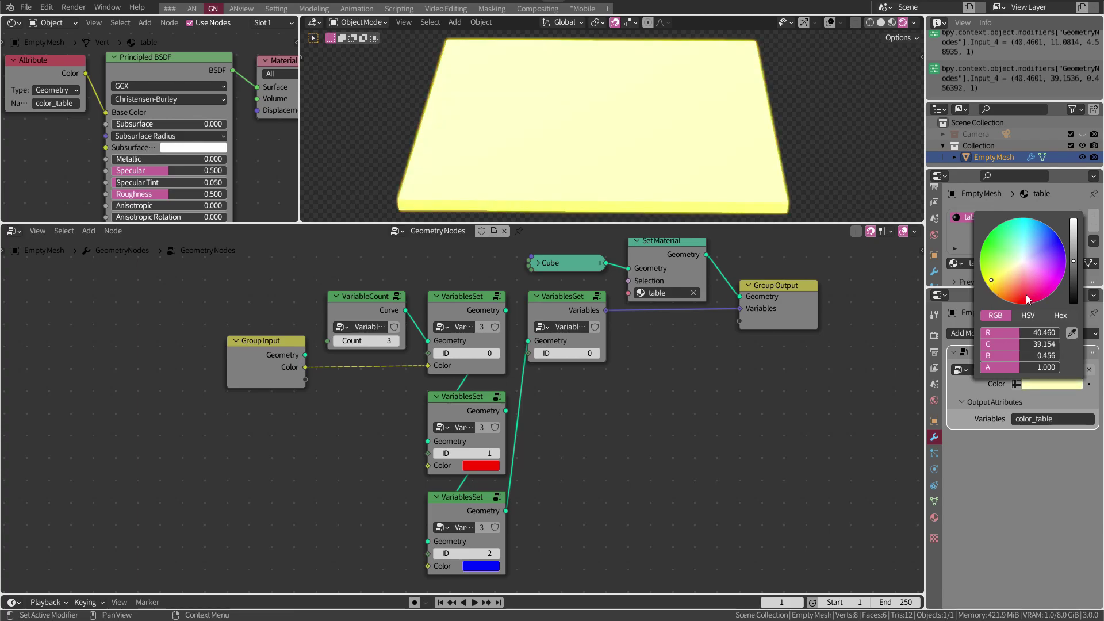
click(989, 245)
drag(989, 245, 1019, 300)
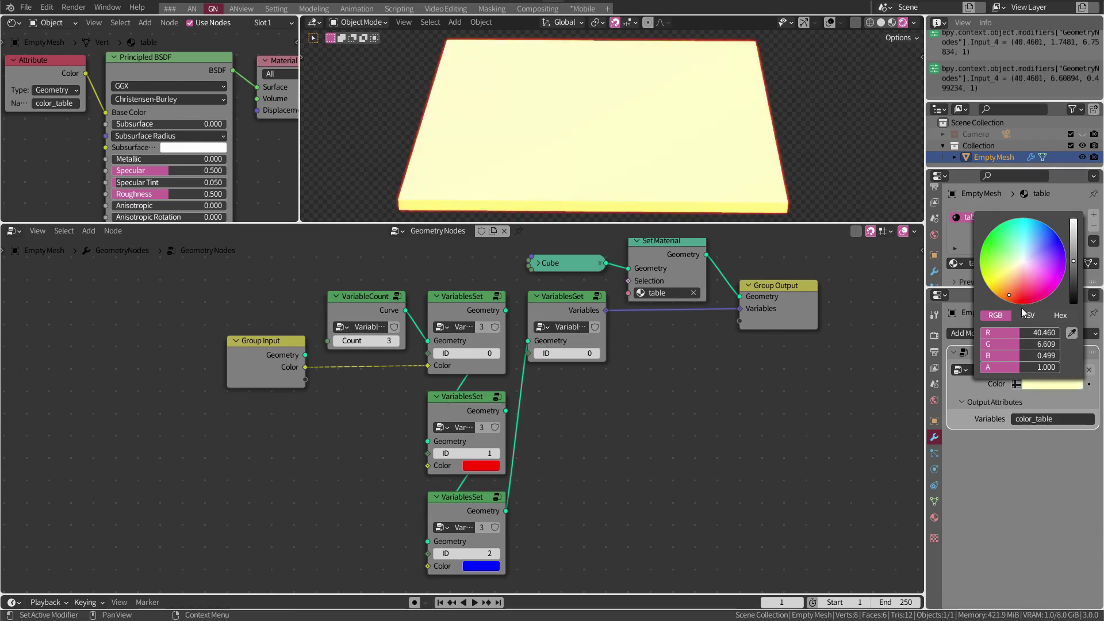
click(635, 425)
Duplicate the blue VariablesSet as a pale-yellow entry with ID 3, chained after it
click(450, 504)
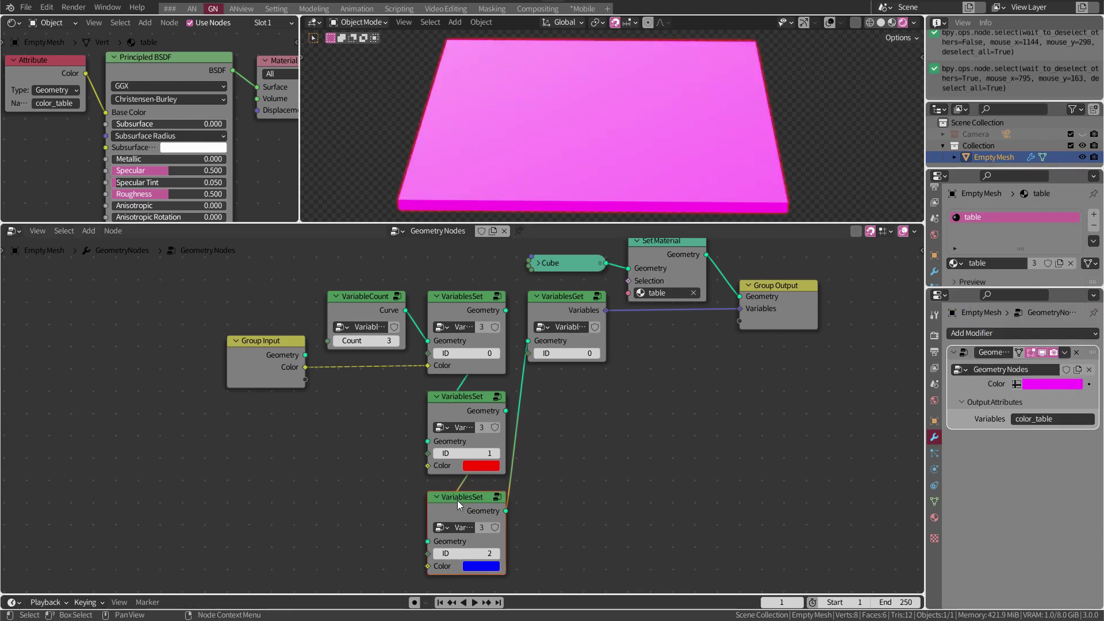
key(shift+d)
click(584, 471)
click(633, 520)
click(635, 419)
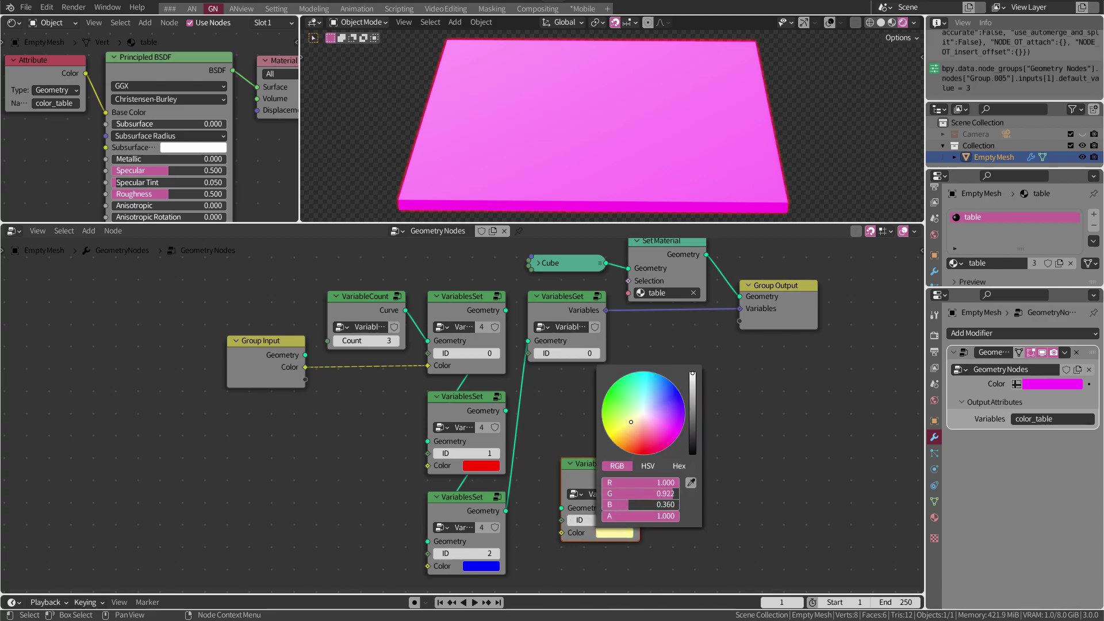
drag(598, 463, 565, 496)
Move the Set Material node beside Group Output
mouse_move(704, 294)
mouse_down()
mouse_move(663, 365)
mouse_move(672, 333)
mouse_up()
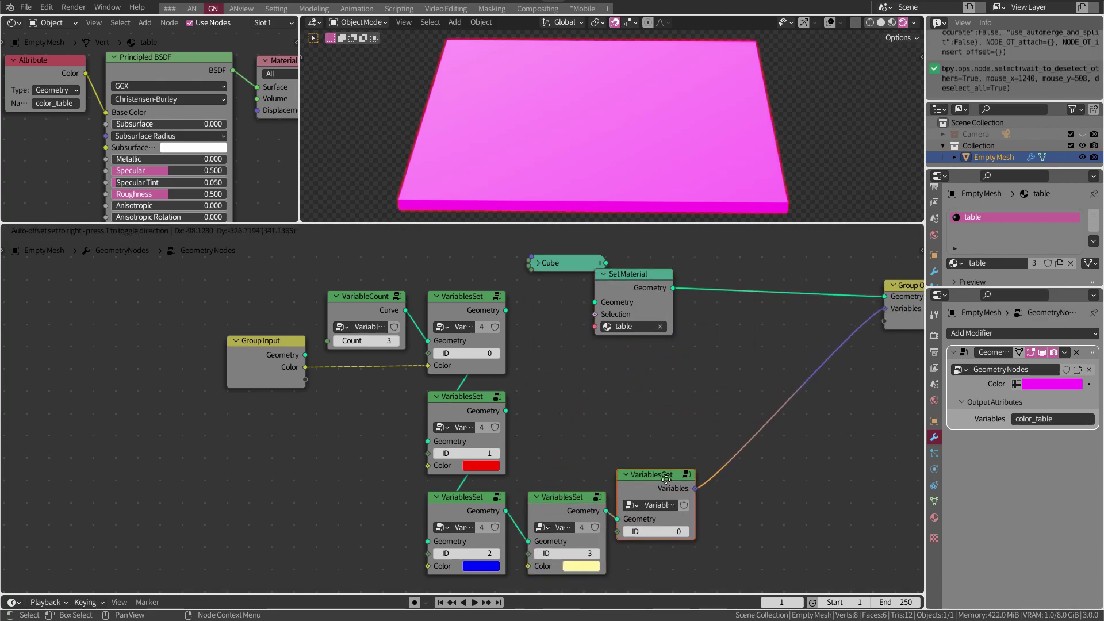
mouse_move(617, 281)
mouse_down()
mouse_move(642, 294)
mouse_move(656, 262)
mouse_up()
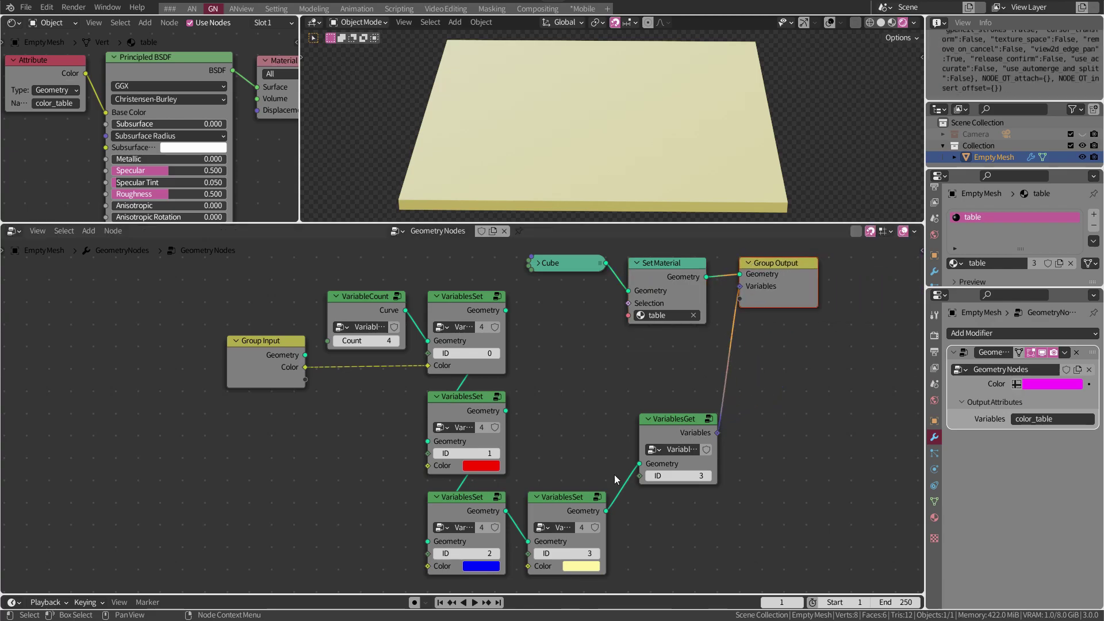
scroll(575, 374, down, 2)
scroll(575, 373, up, 1)
click(661, 371)
Reset the read colour ID to 0 and make the input colour white
drag(566, 319, 538, 319)
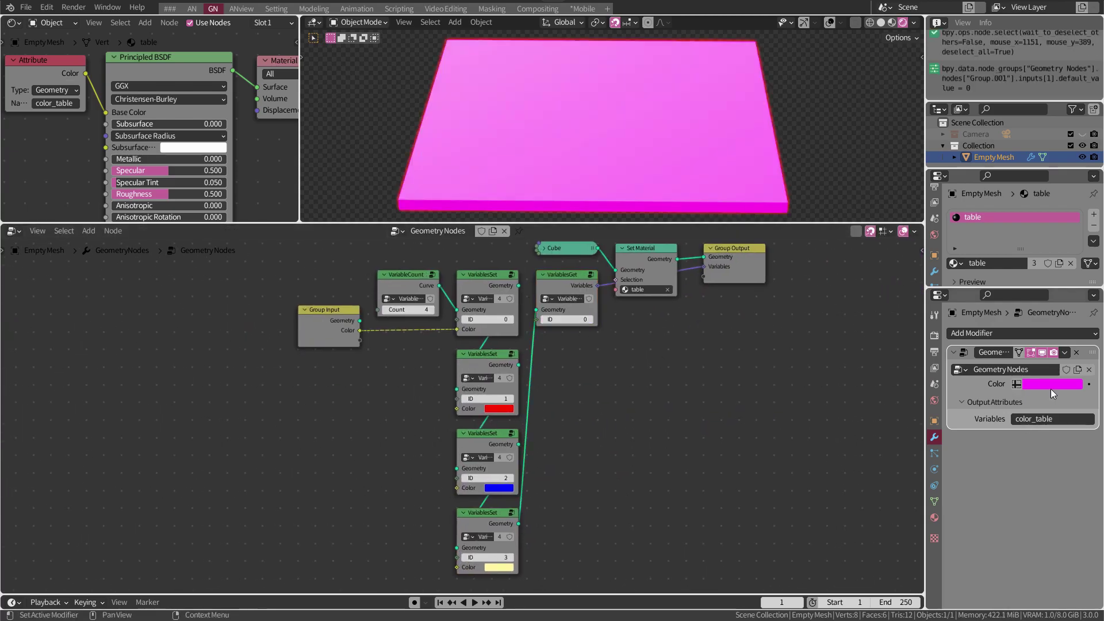
click(1053, 384)
drag(1024, 276, 1016, 251)
click(817, 333)
Look inside the VariableCount, VariablesSet and VariablesGet groups, then frame all nodes
scroll(368, 320, up, 3)
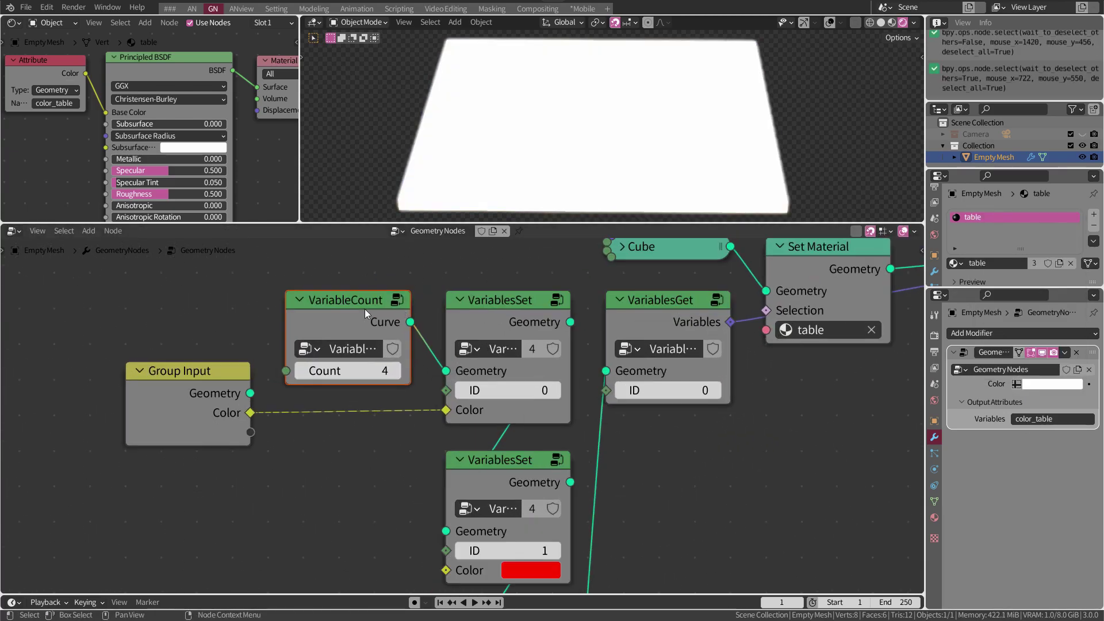
click(365, 310)
key(Tab)
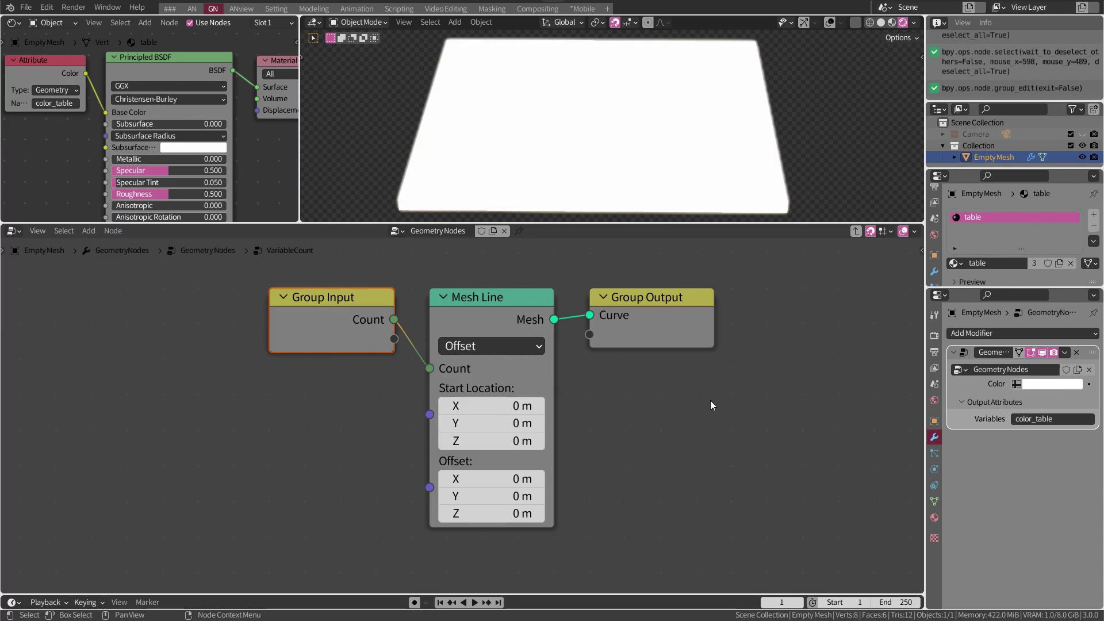
key(Tab)
click(508, 299)
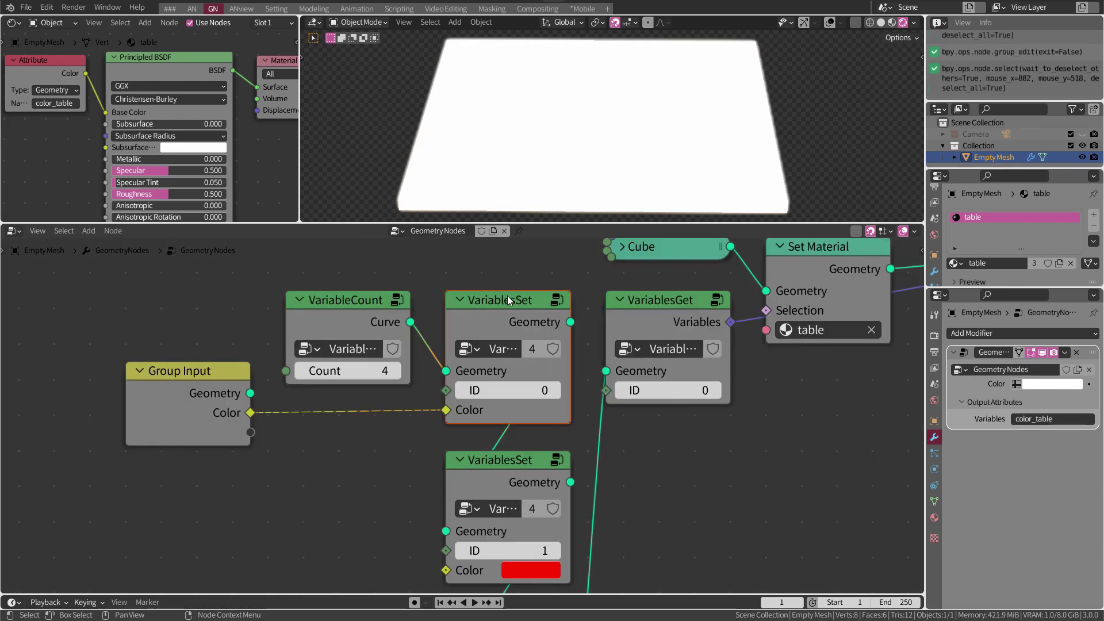
key(Tab)
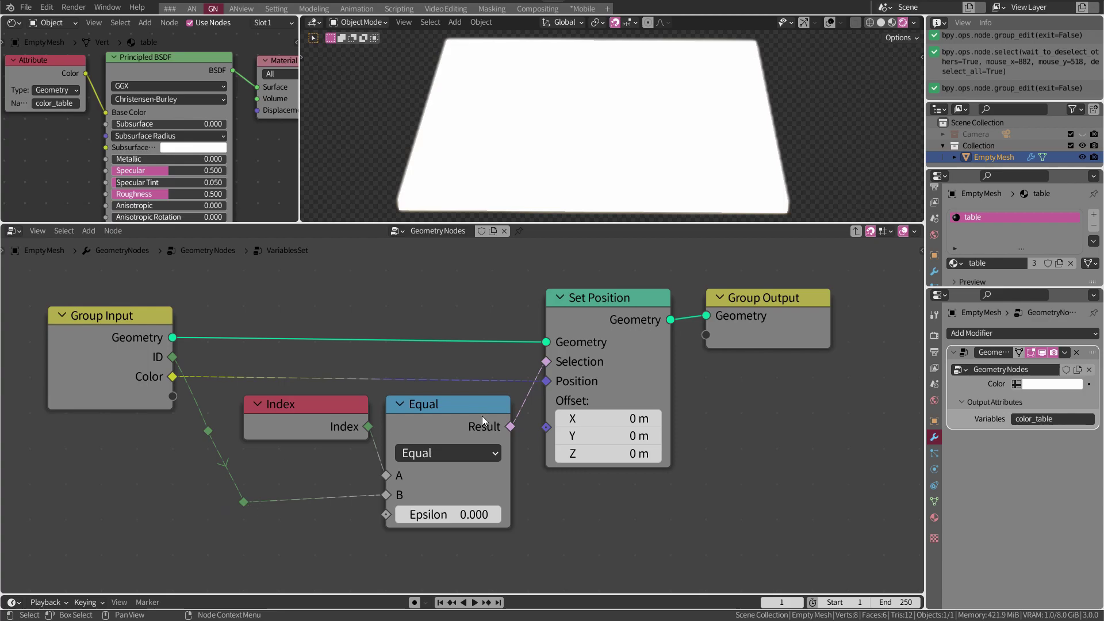
key(Tab)
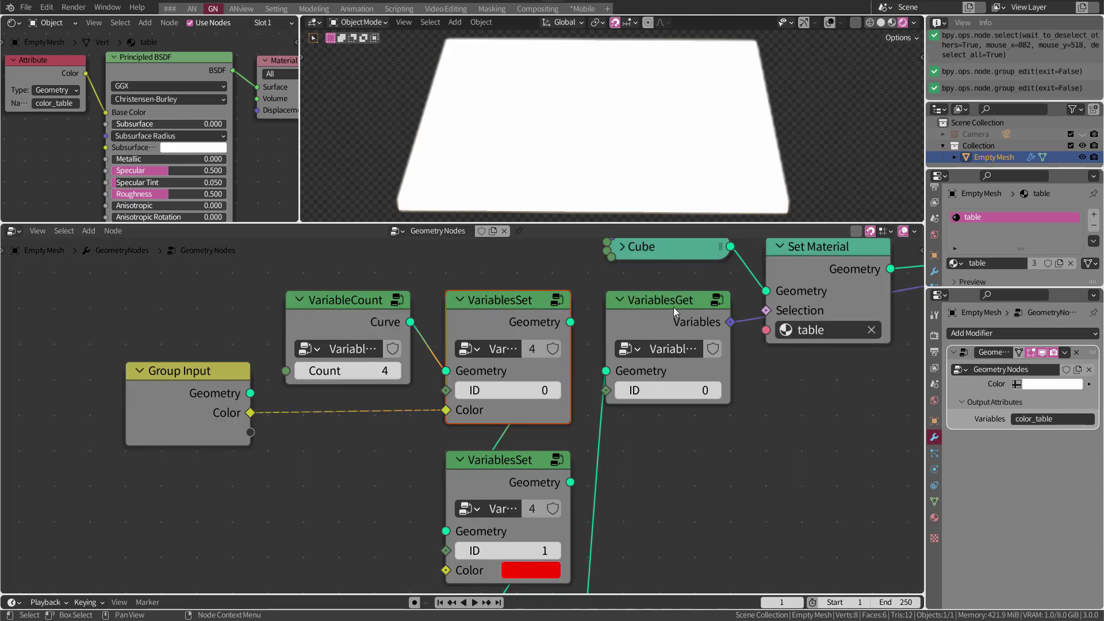
click(673, 307)
key(Tab)
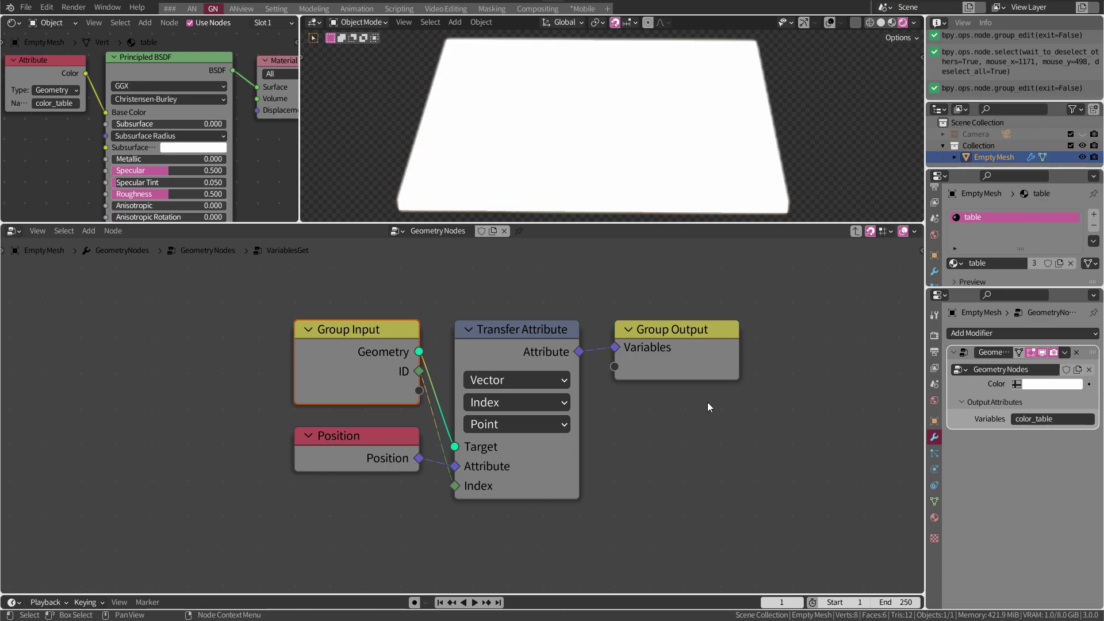
key(Tab)
key(Home)
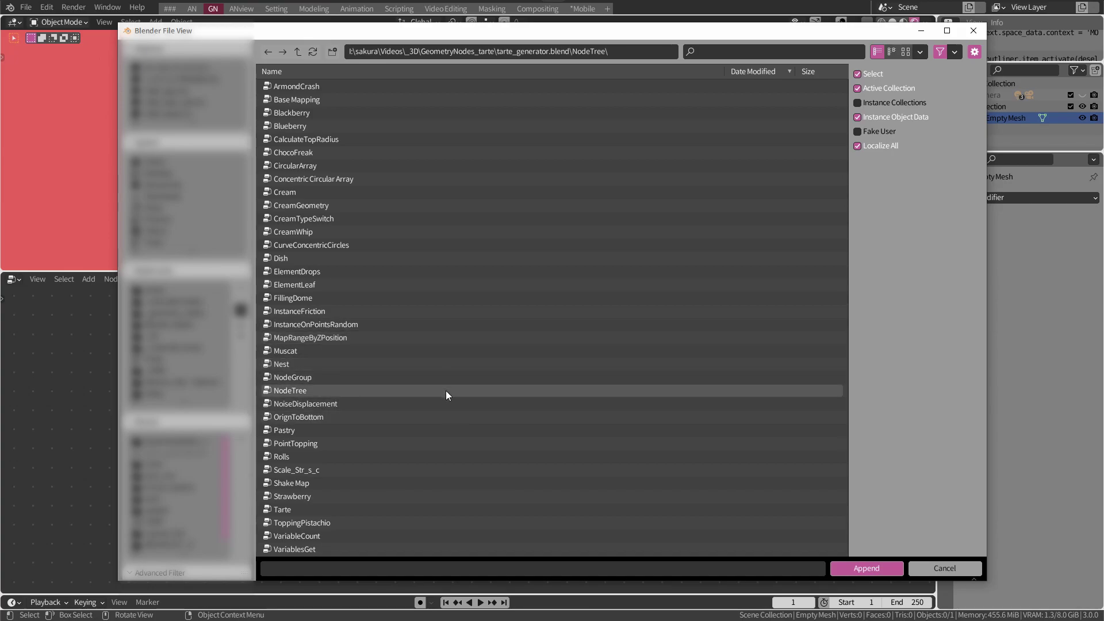
Append the Strawberry and Concentric Circular Array node groups
click(448, 497)
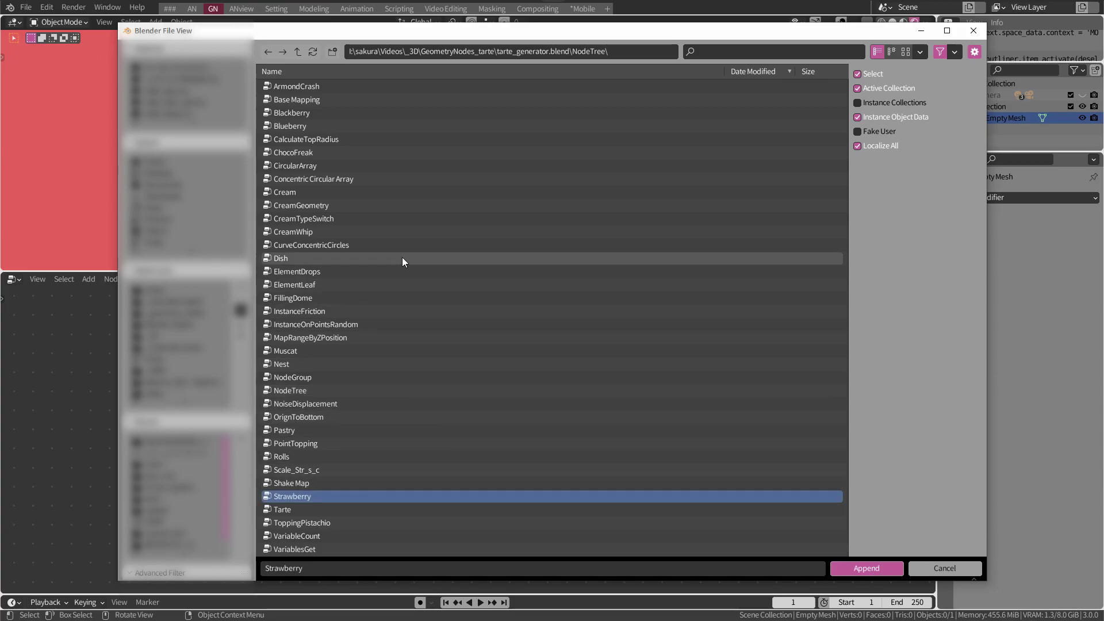
ctrl+click(391, 179)
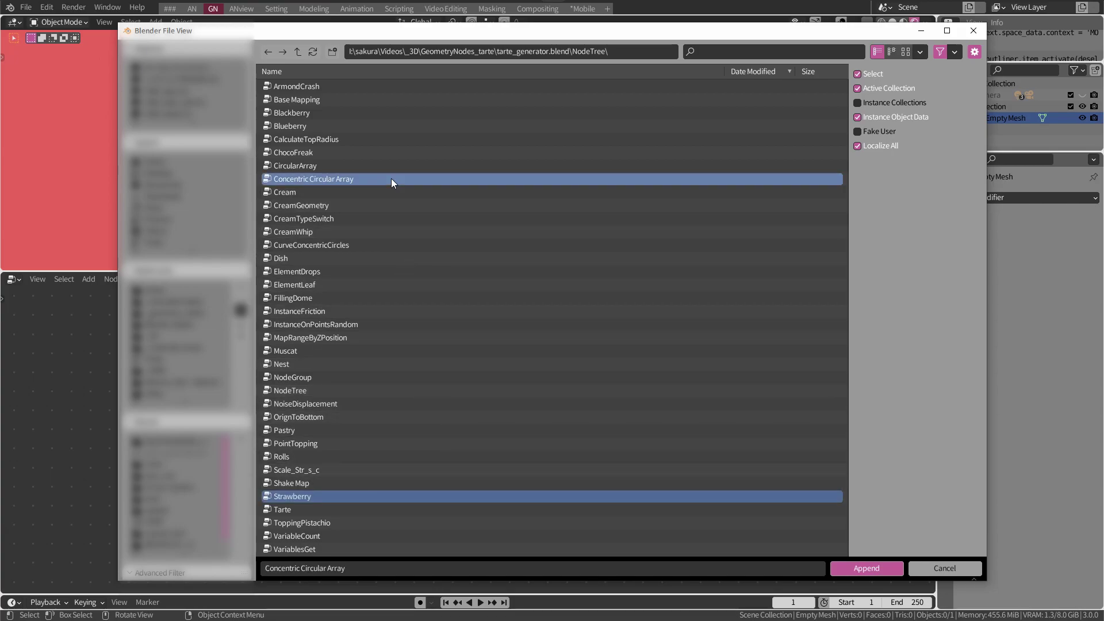
click(882, 568)
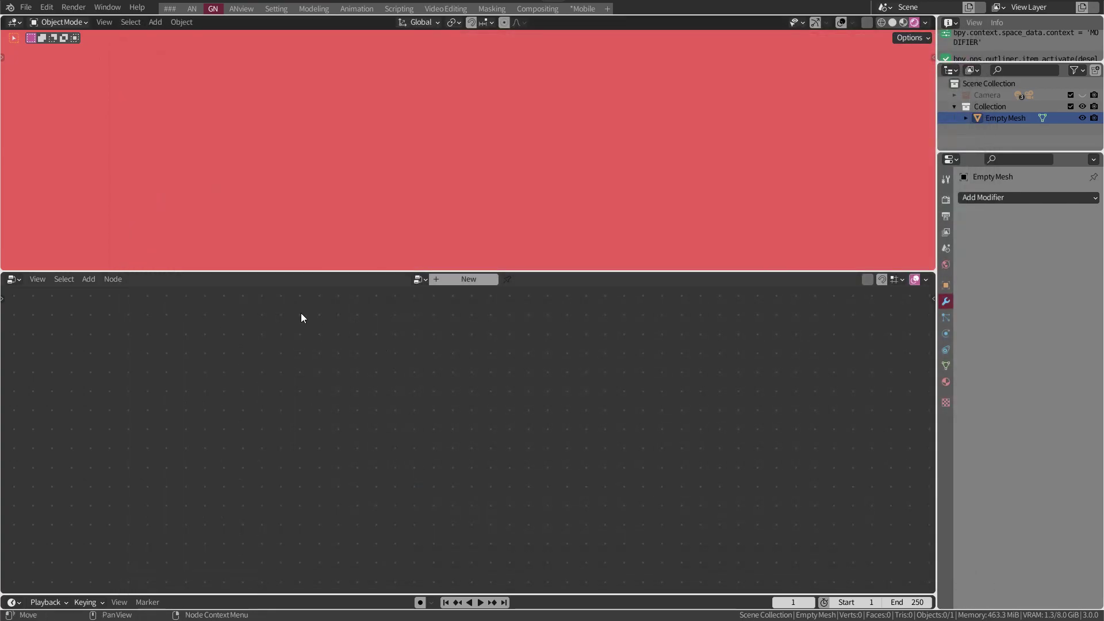
Append the cream_white material from tarte_generator.blend
click(35, 8)
click(69, 130)
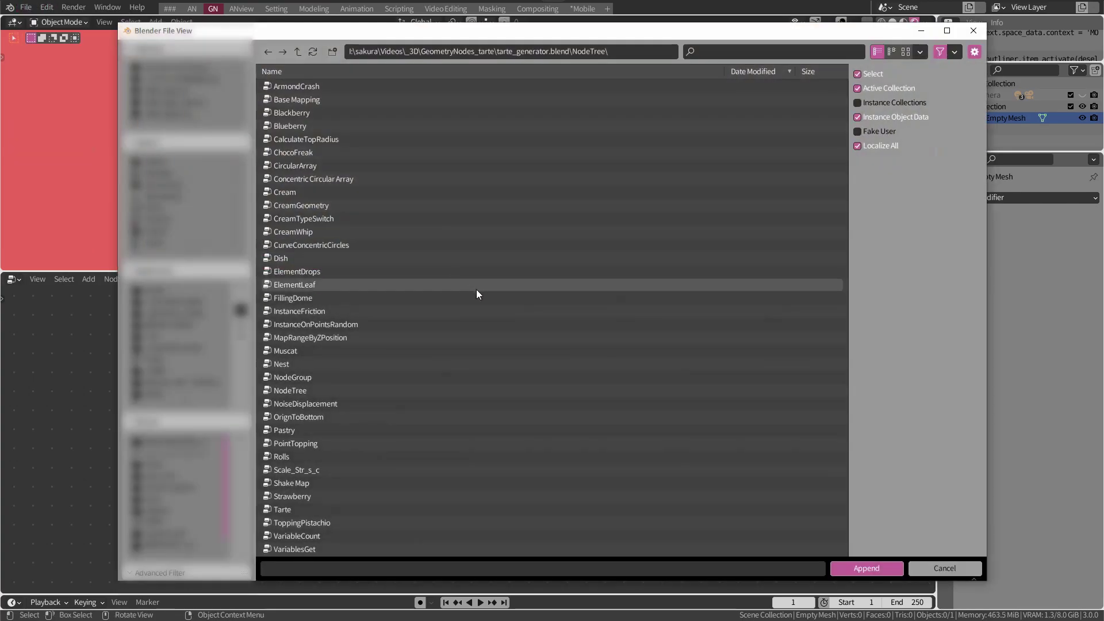
click(298, 52)
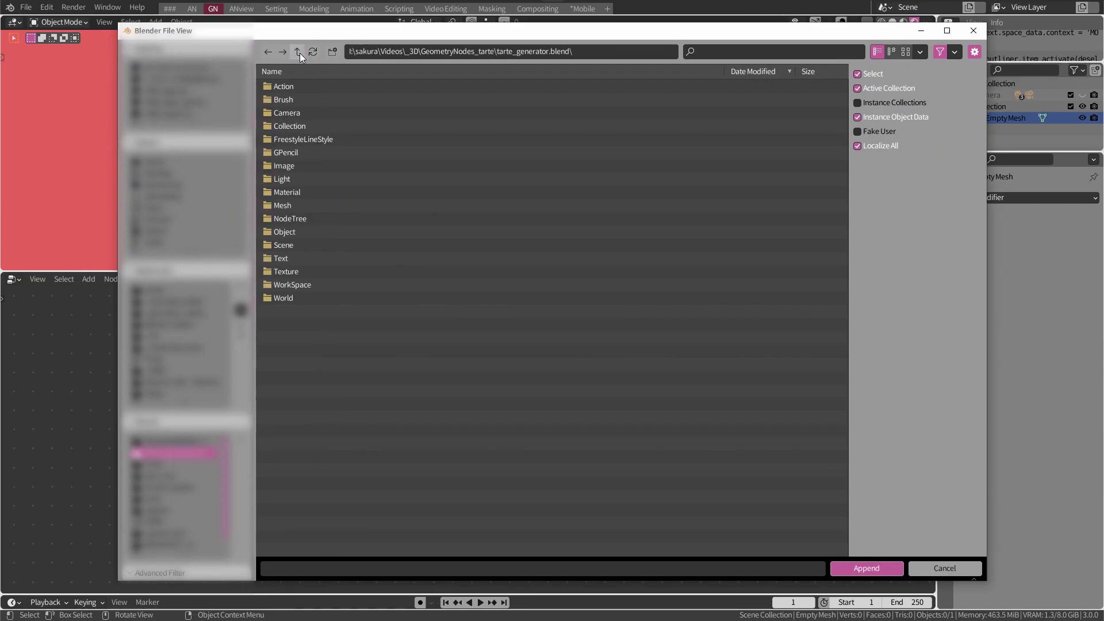
click(347, 192)
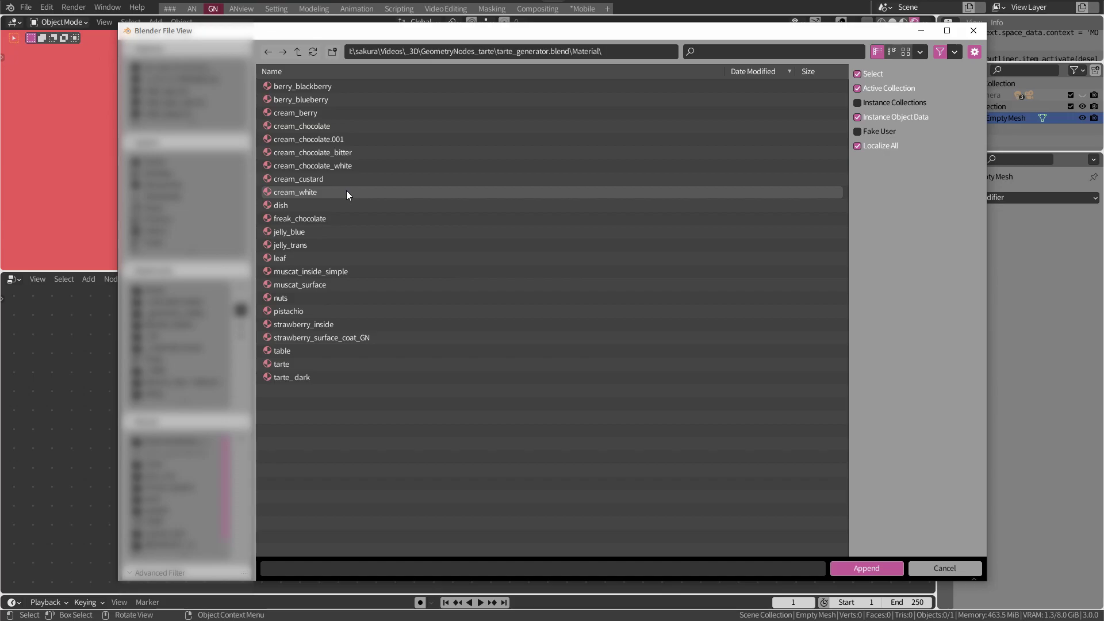
click(361, 192)
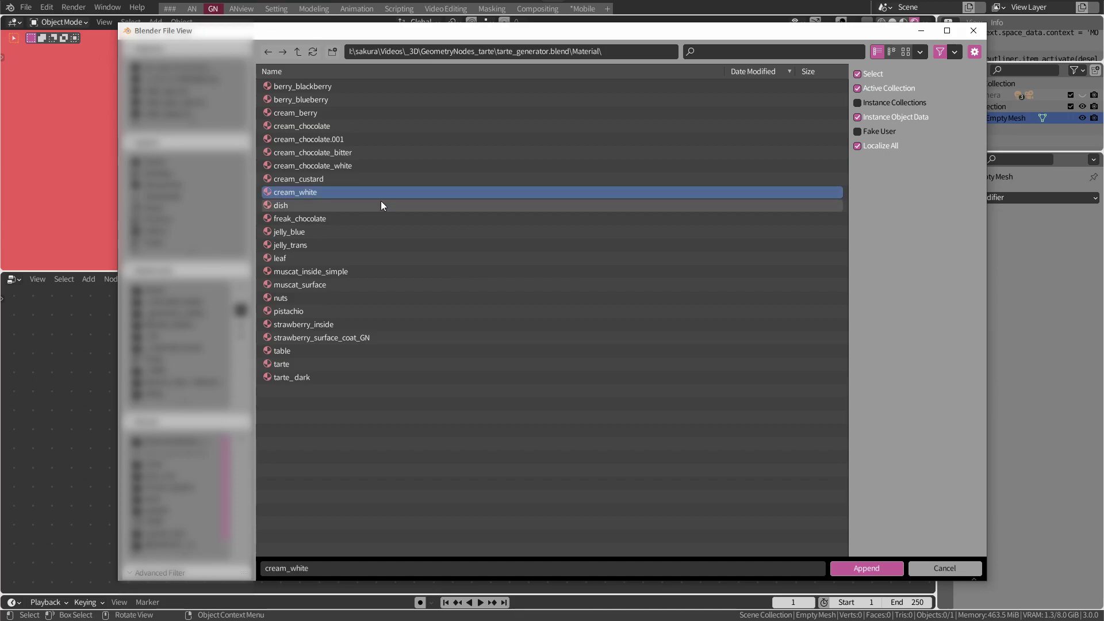
click(898, 568)
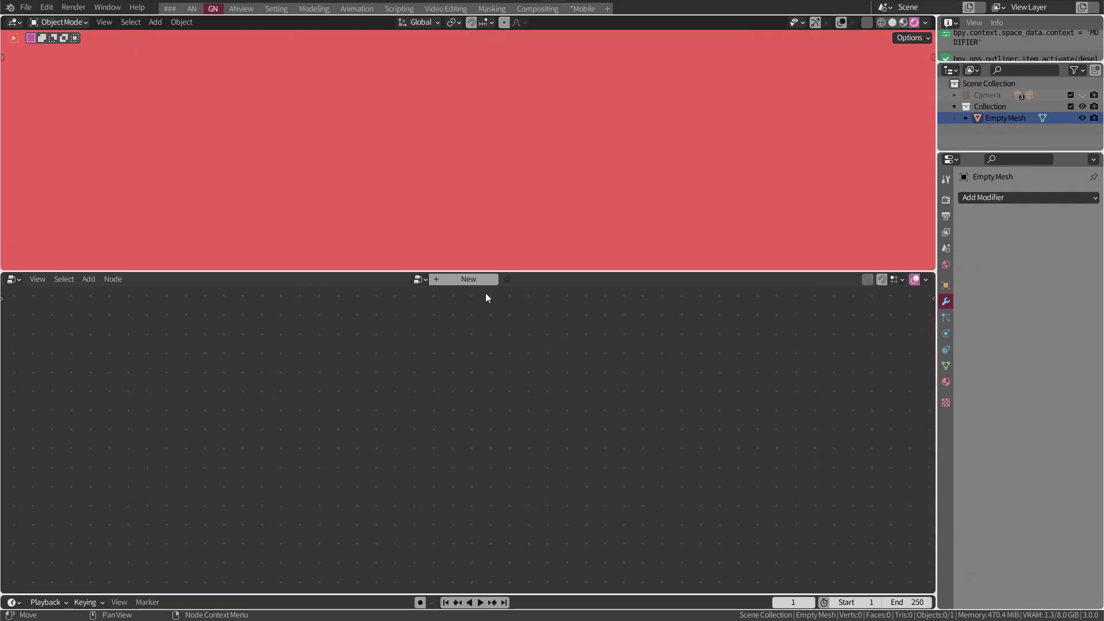
Create a new node tree with a Triangles-fill Cylinder linked to Group Output
click(480, 279)
middle_drag(473, 488, 456, 391)
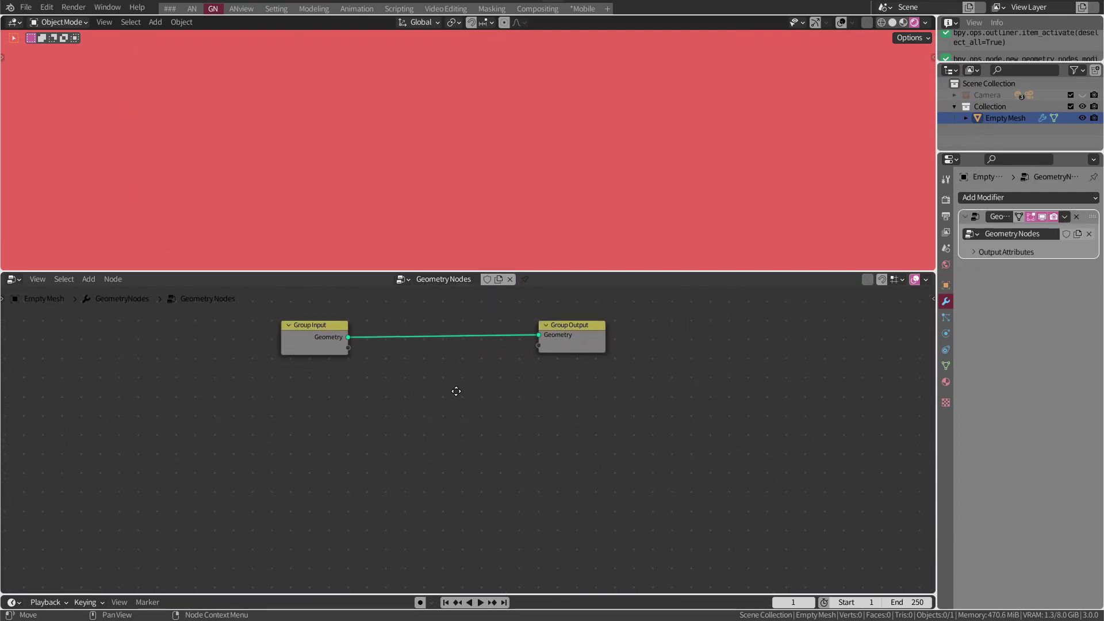
scroll(427, 381, down, 1)
key(shift+a)
click(667, 455)
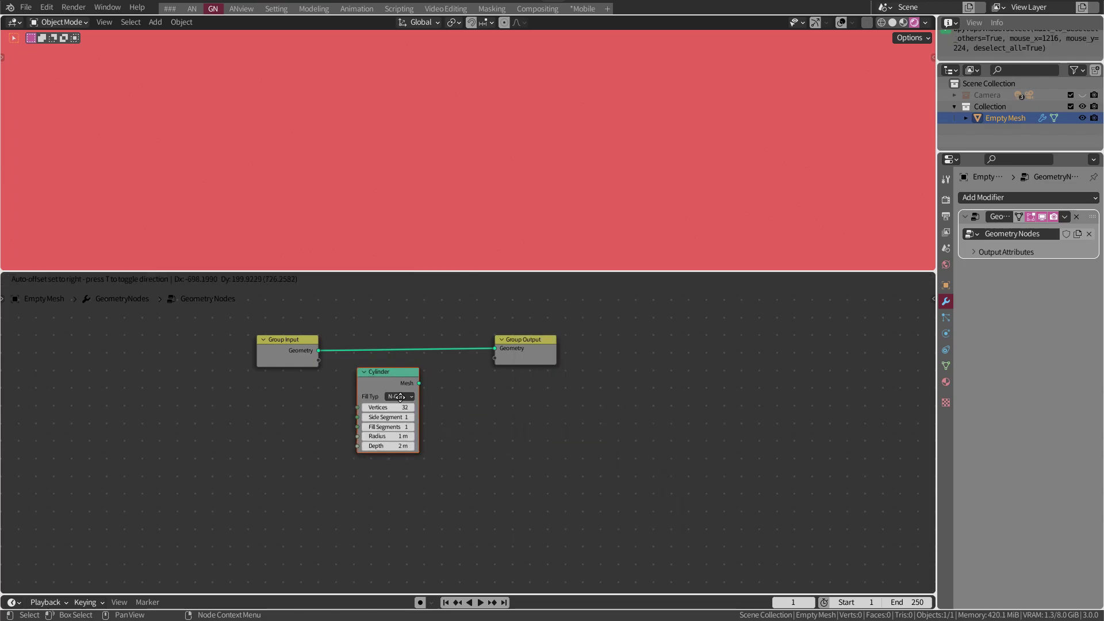
click(345, 381)
drag(401, 390, 495, 349)
click(381, 365)
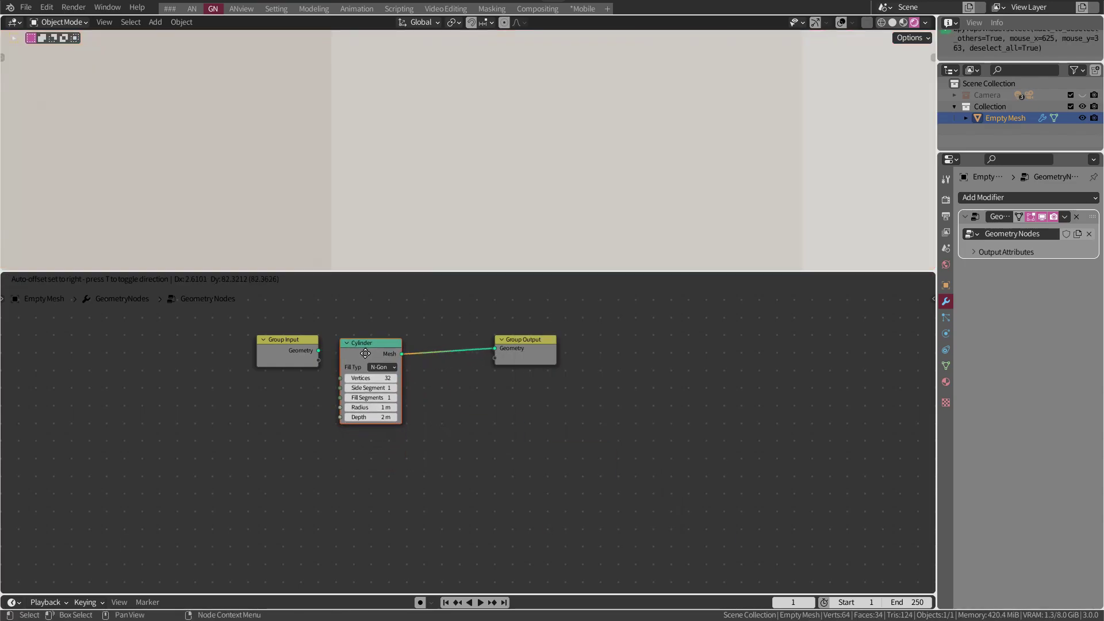
click(399, 380)
click(412, 394)
Expose cylinder Radius and Depth as modifier inputs, Radius 0.06 m and Depth 0.04 m
scroll(431, 385, up, 2)
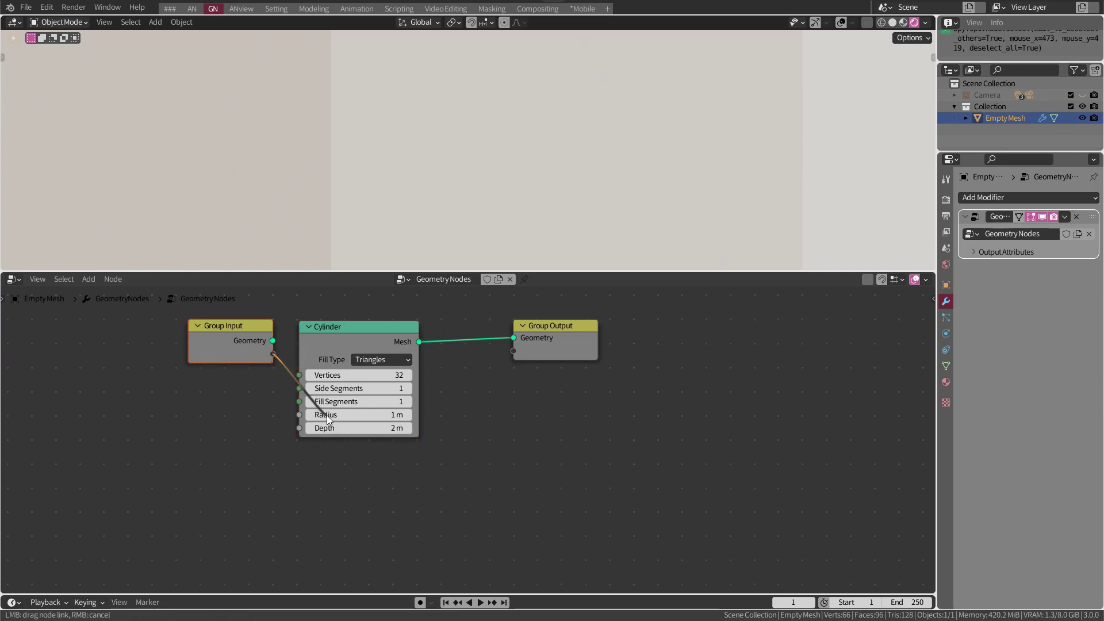
drag(327, 415, 332, 427)
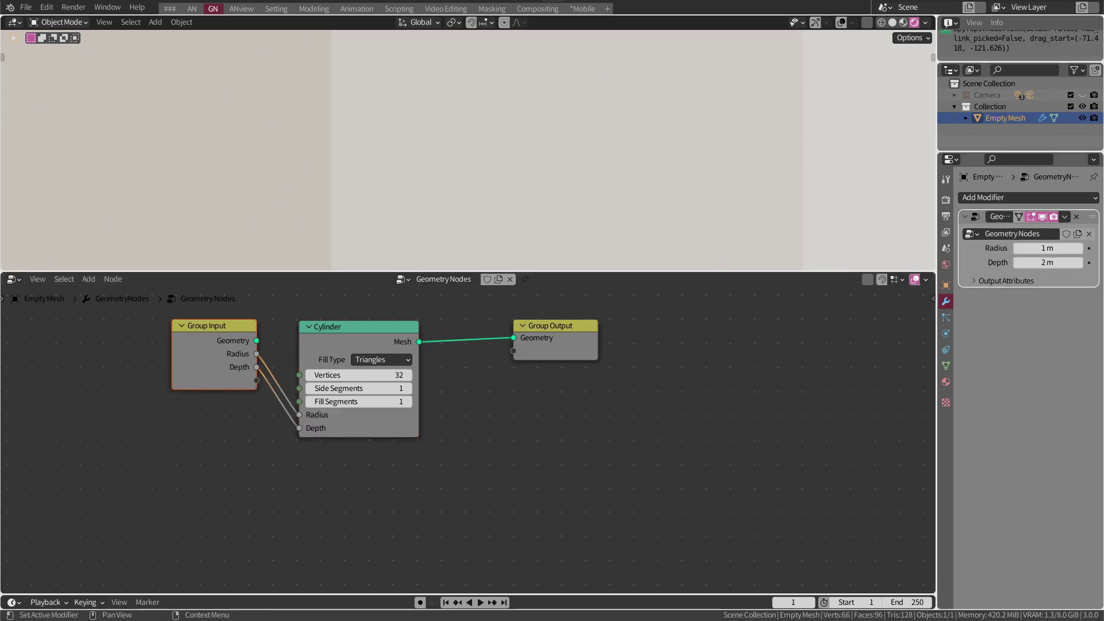
text(.06)
key(Return)
text(0.04)
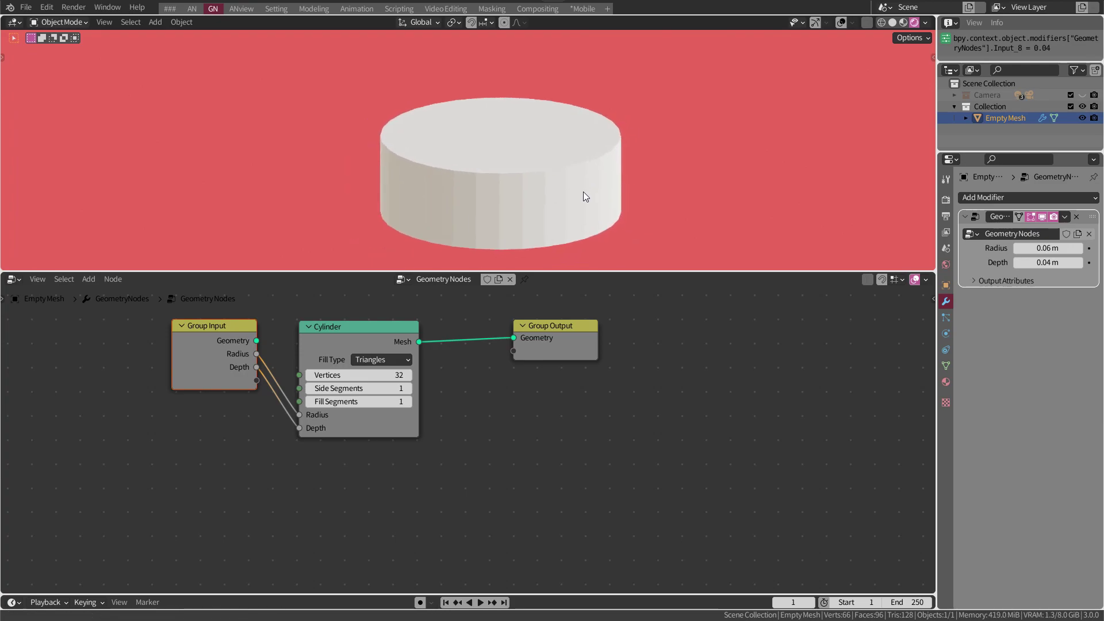
drag(566, 332, 655, 340)
mouse_move(1047, 248)
mouse_down()
mouse_move(1046, 262)
mouse_move(1016, 281)
mouse_up()
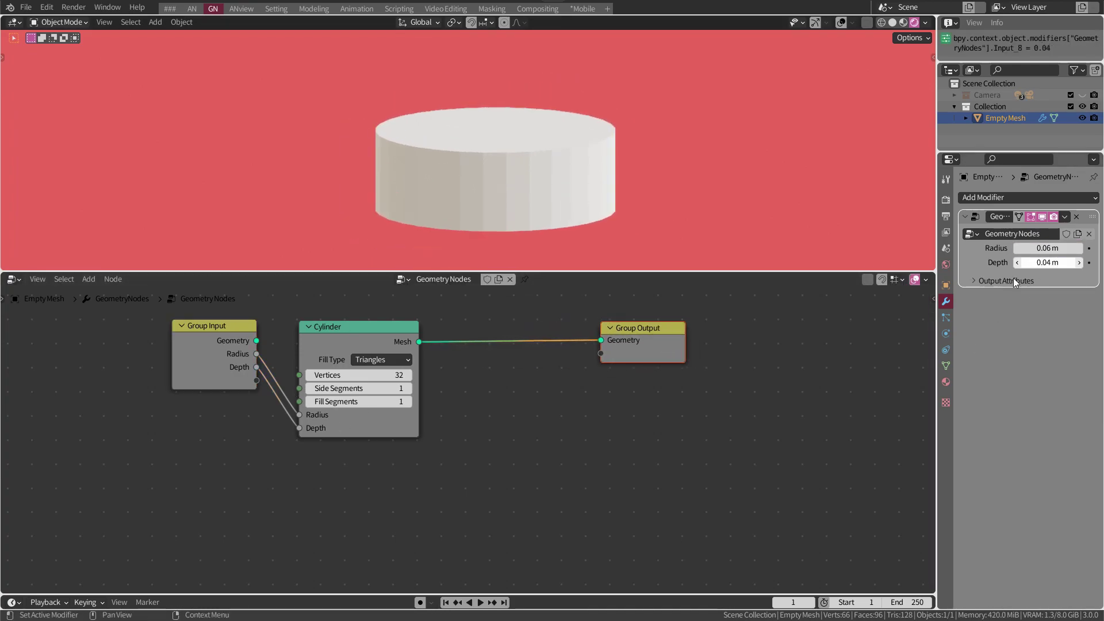
key(shift+a)
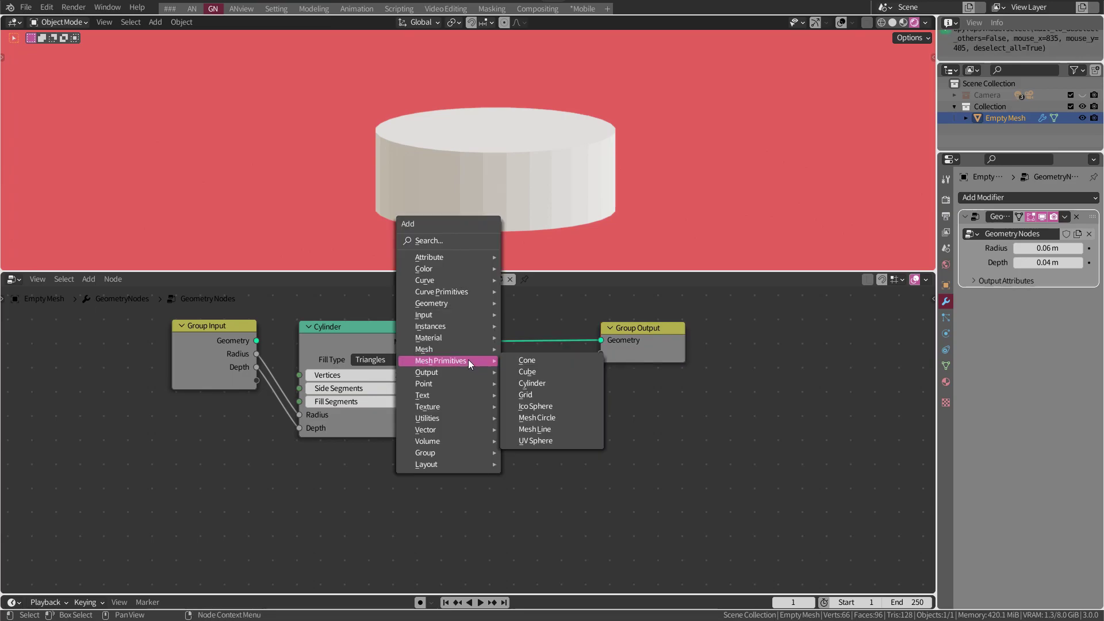
Insert a Transform node whose Translation is Depth multiplied by 0.5 on Z
click(552, 403)
click(482, 337)
key(shift+a)
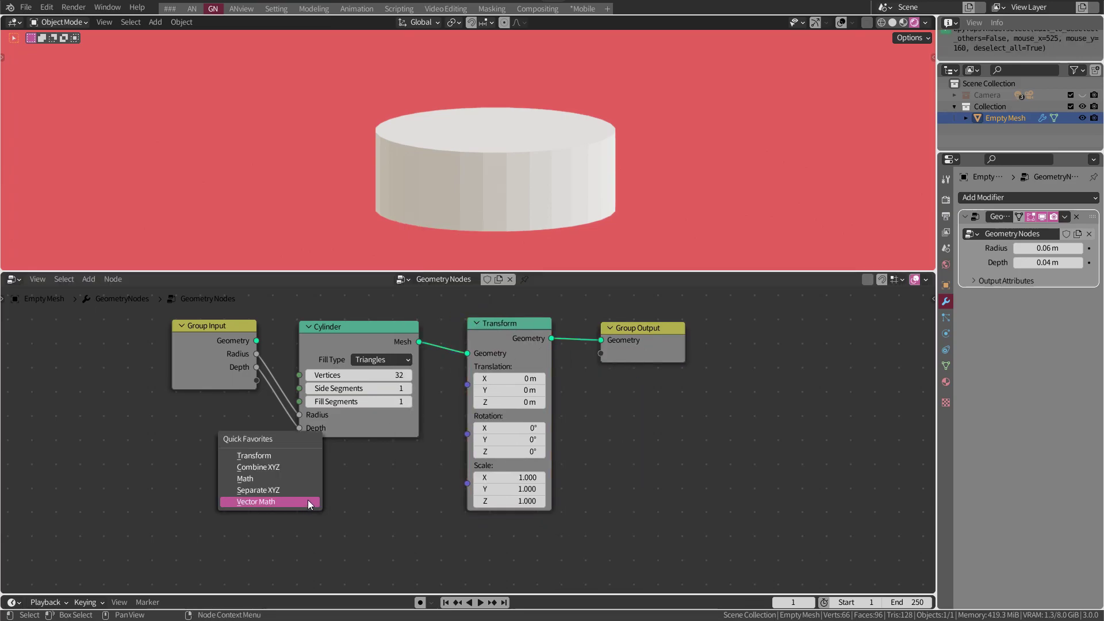
click(309, 499)
click(331, 450)
click(396, 463)
click(395, 438)
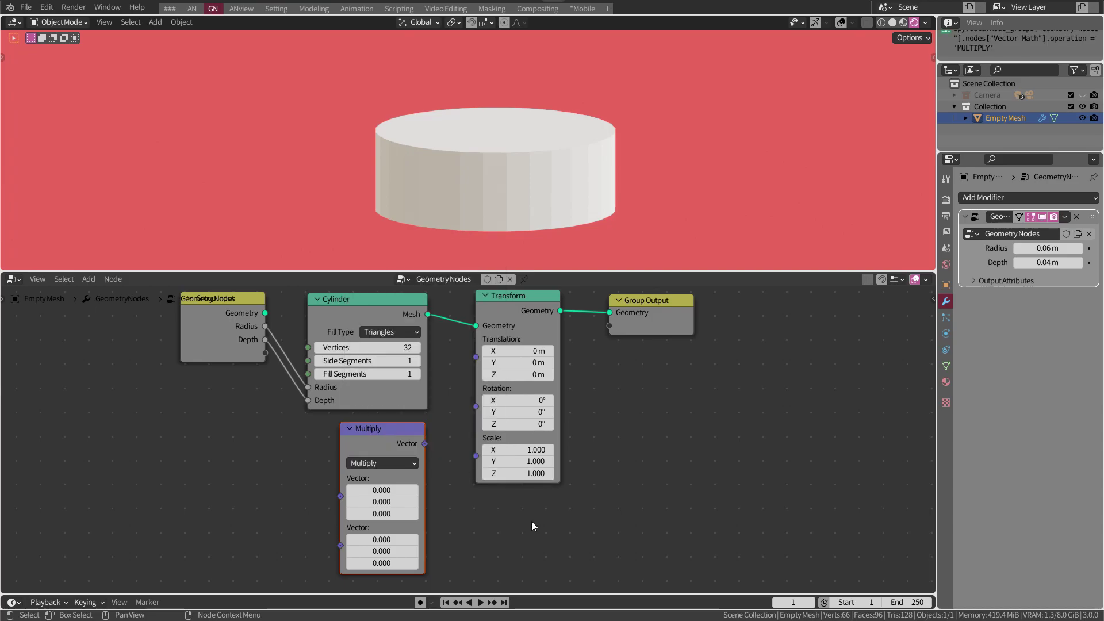
double_click(382, 563)
text(.5)
key(Return)
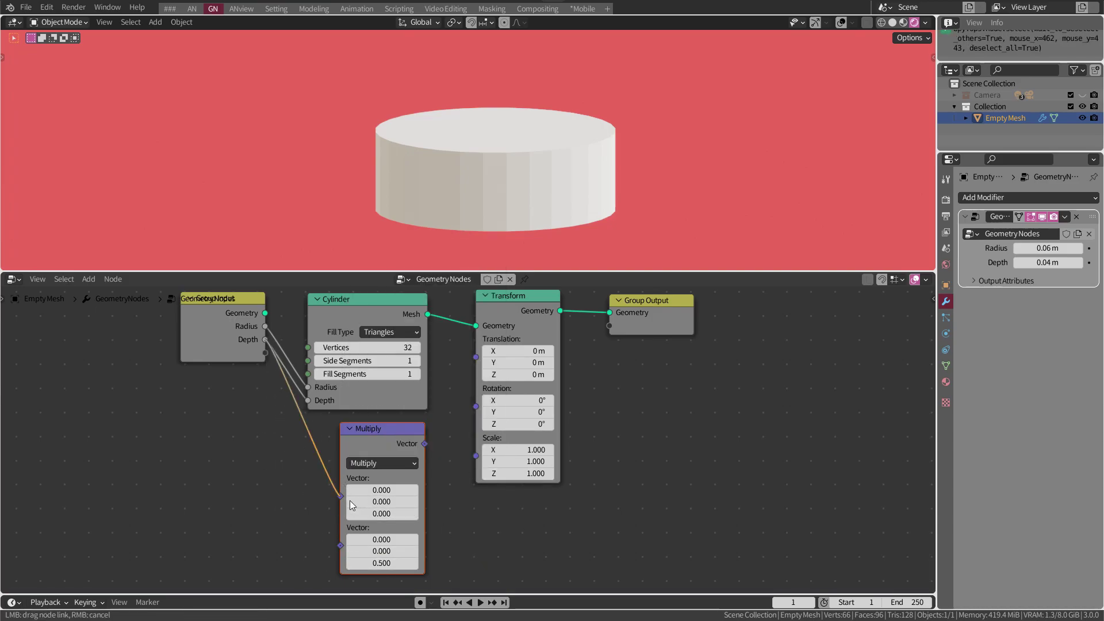
drag(350, 501, 342, 495)
drag(424, 443, 477, 339)
Test the modifier radius, then restore Radius 0.06 m and Depth 0.04 m
mouse_move(1029, 248)
mouse_down()
mouse_move(1042, 249)
mouse_move(1024, 262)
mouse_up()
text(6)
key(Return)
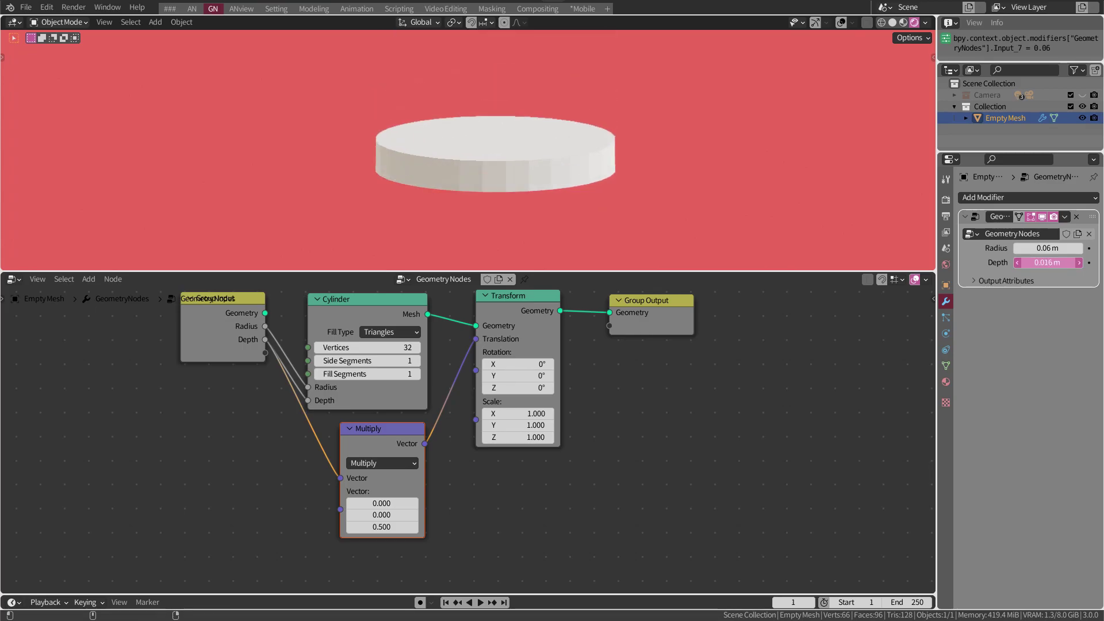
key(ctrl+z)
Collapse the Multiply node above Transform and tidy Cylinder and Group Output beside it
drag(336, 457, 477, 324)
key(h)
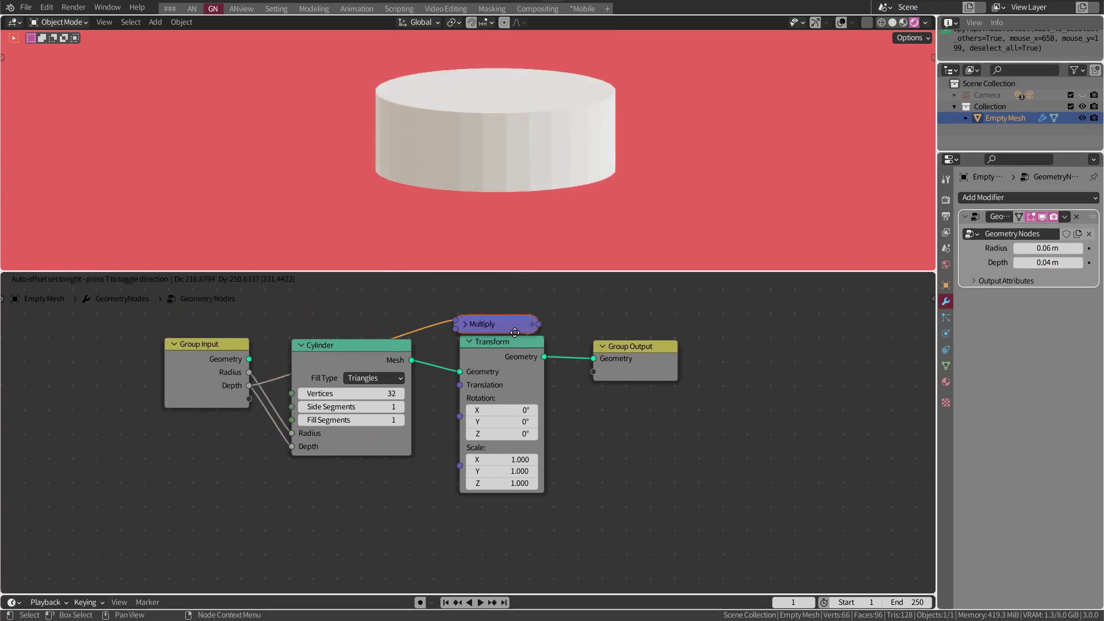
scroll(278, 371, down, 1)
drag(316, 368, 321, 368)
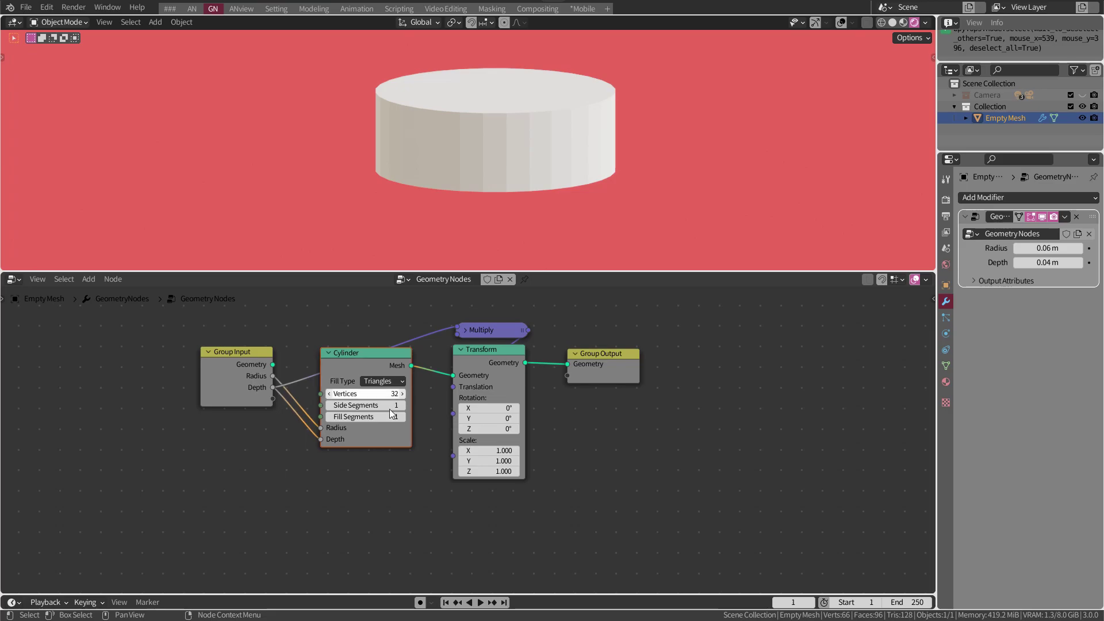
scroll(543, 434, down, 1)
drag(601, 360, 590, 362)
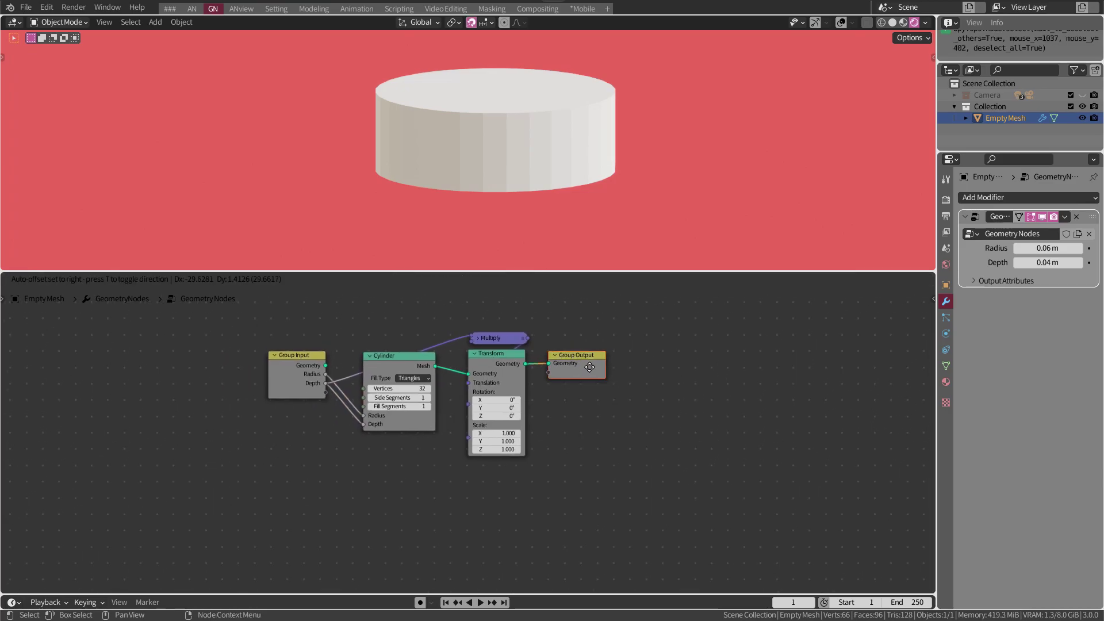
Add a Strawberry group node below the Cylinder
click(89, 280)
click(211, 505)
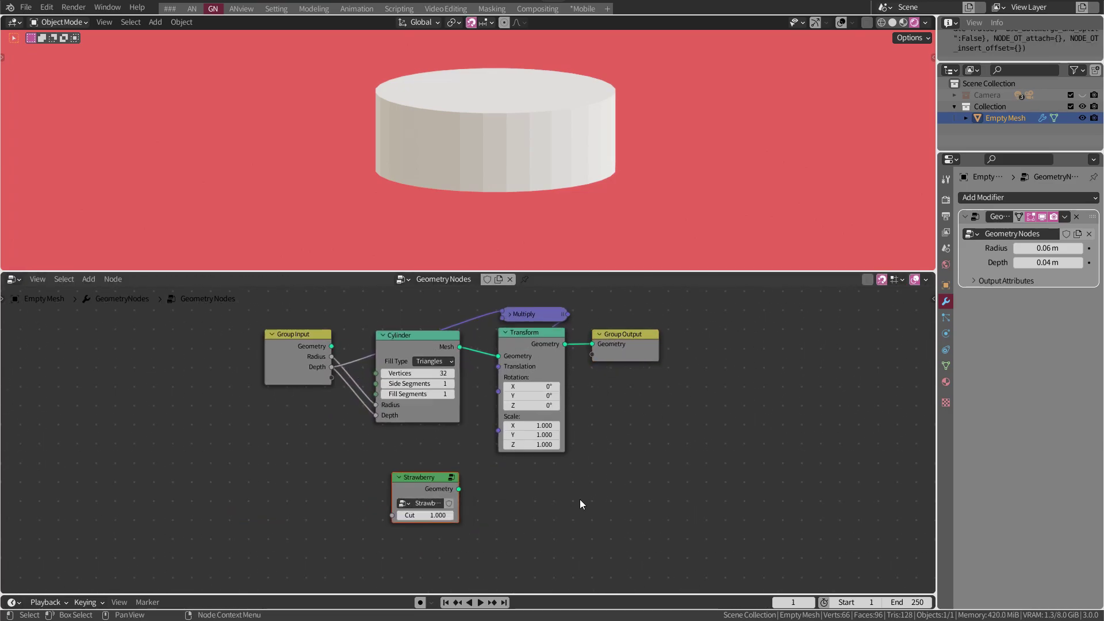
scroll(543, 403, up, 2)
click(397, 477)
drag(394, 270, 394, 220)
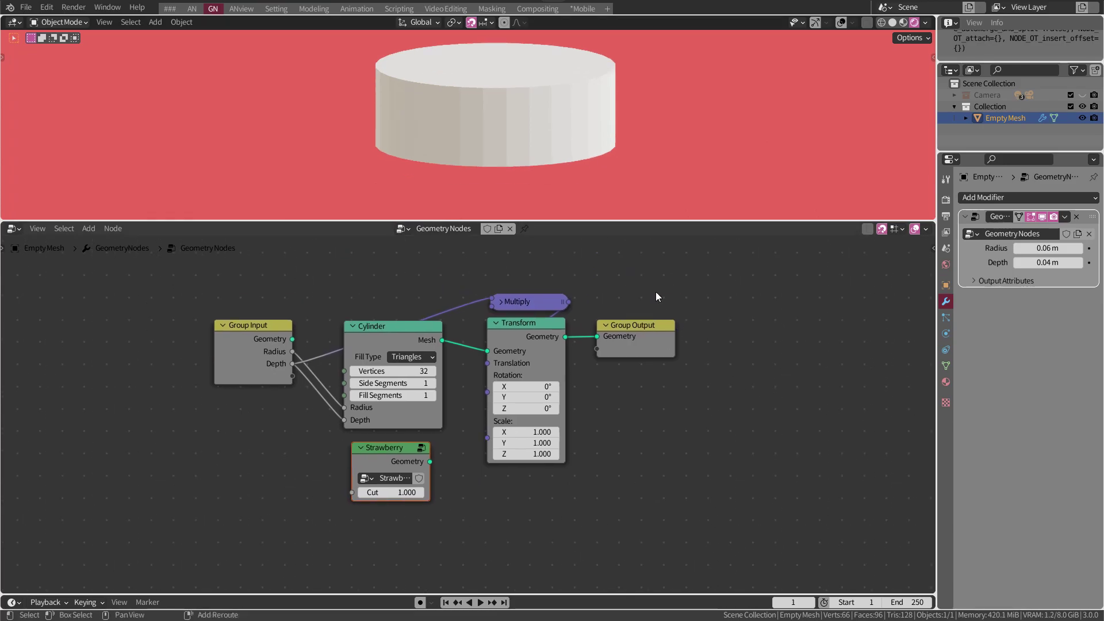
middle_drag(216, 297, 231, 253)
Add a Concentric Circular Array node fed by the Strawberry into its Instance input
click(89, 228)
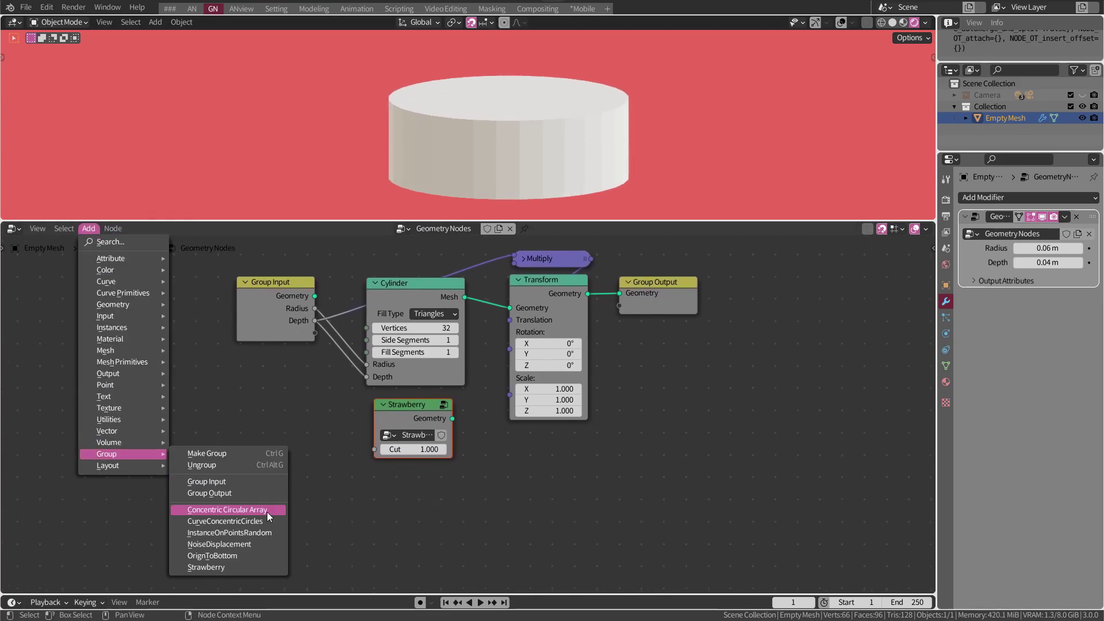
click(267, 512)
click(665, 385)
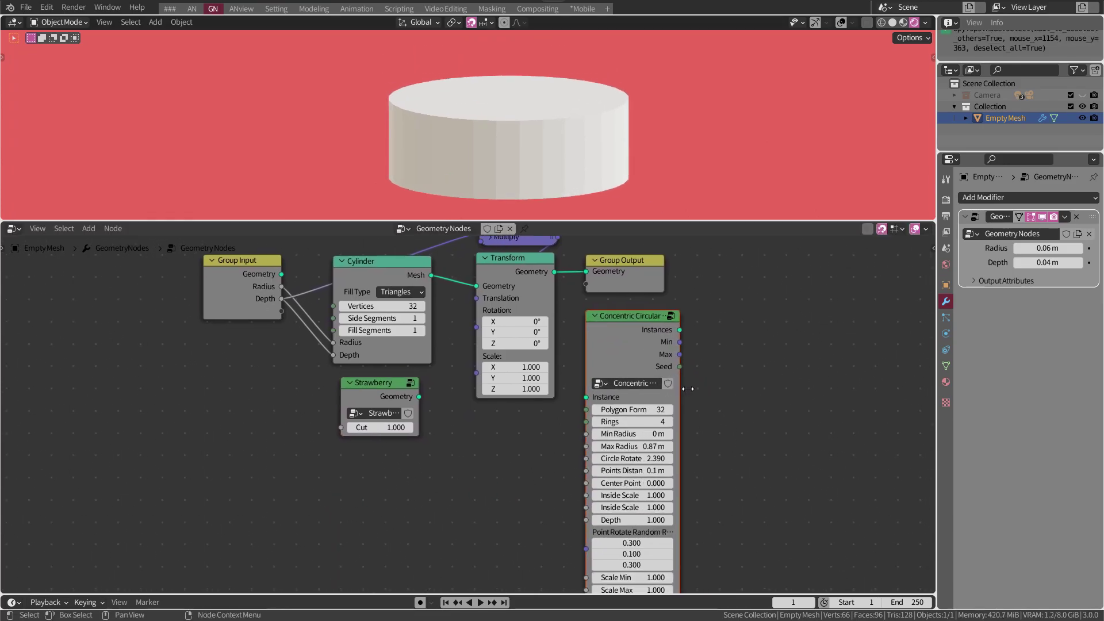
scroll(648, 337, down, 2)
scroll(575, 402, up, 1)
drag(476, 397, 619, 398)
drag(437, 385, 552, 412)
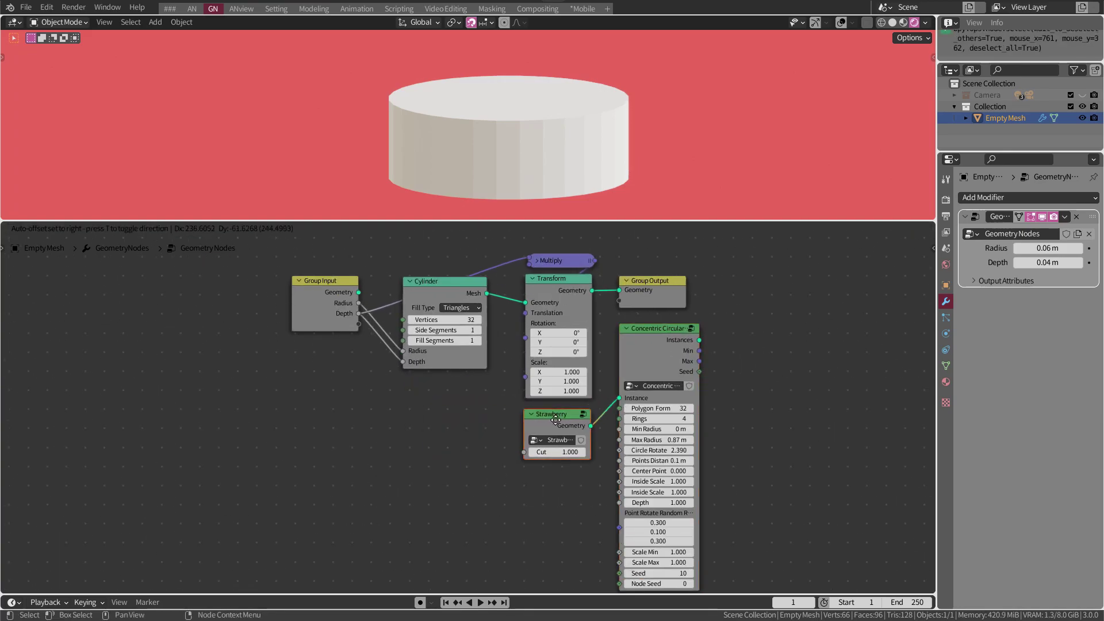
Expose Rings as a modifier input and drive the array's Max Radius from Radius
scroll(697, 398, down, 1)
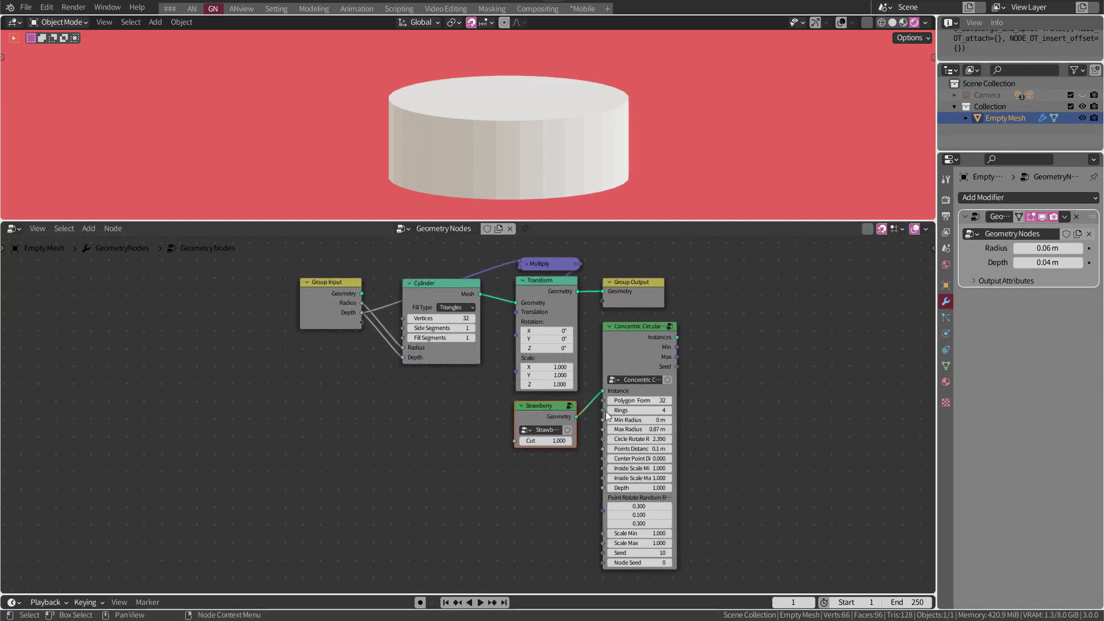
drag(609, 415, 604, 411)
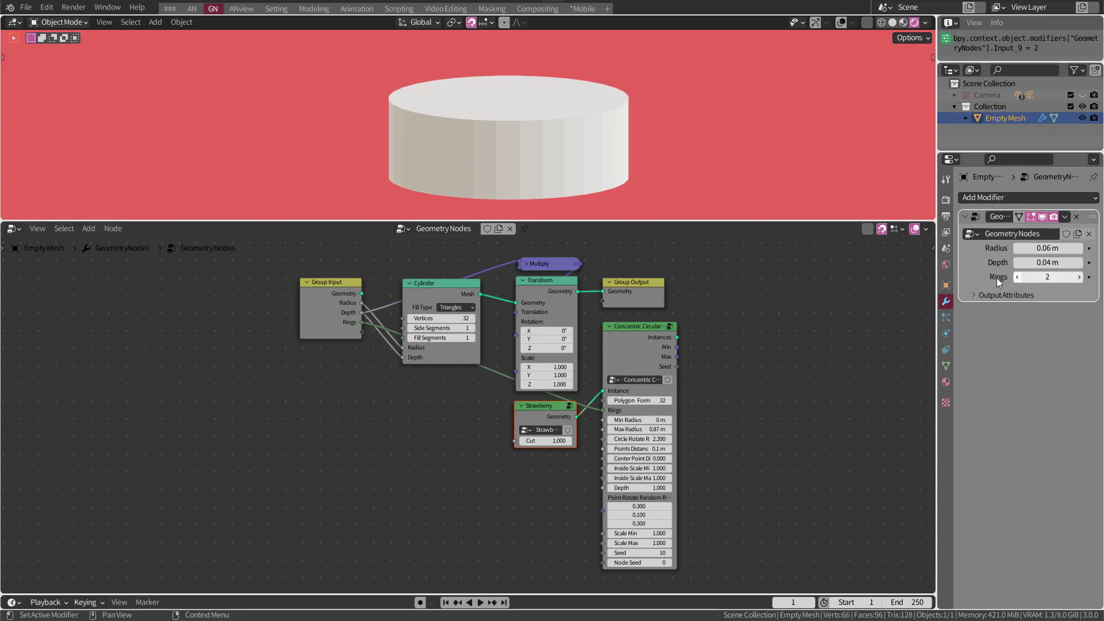
ctrl+middle_drag(1010, 346, 840, 363)
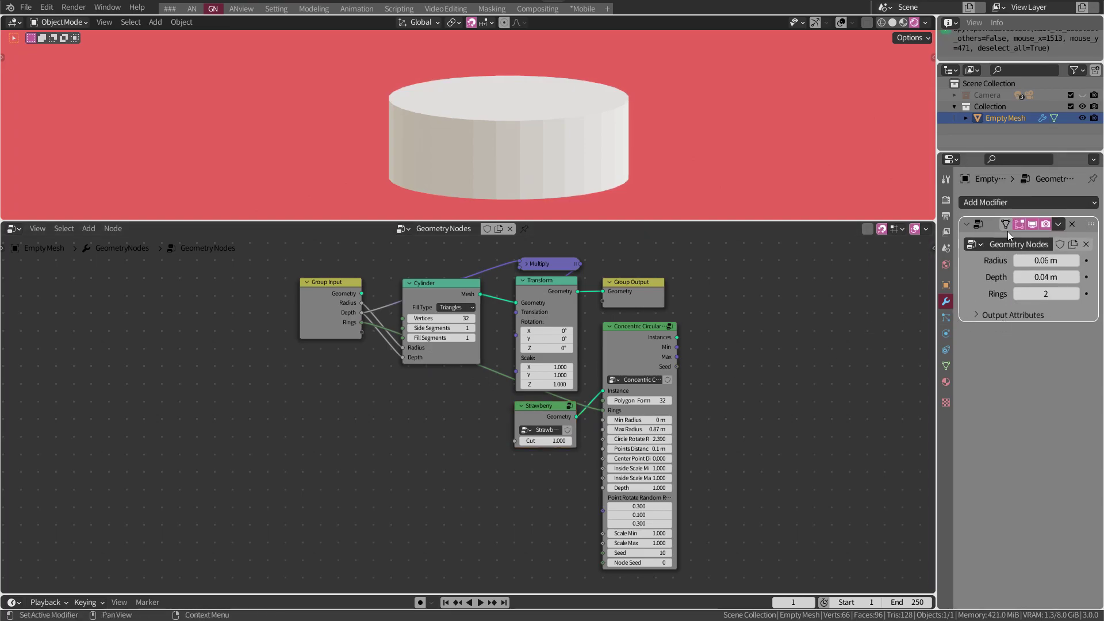
drag(633, 282, 803, 277)
click(736, 352)
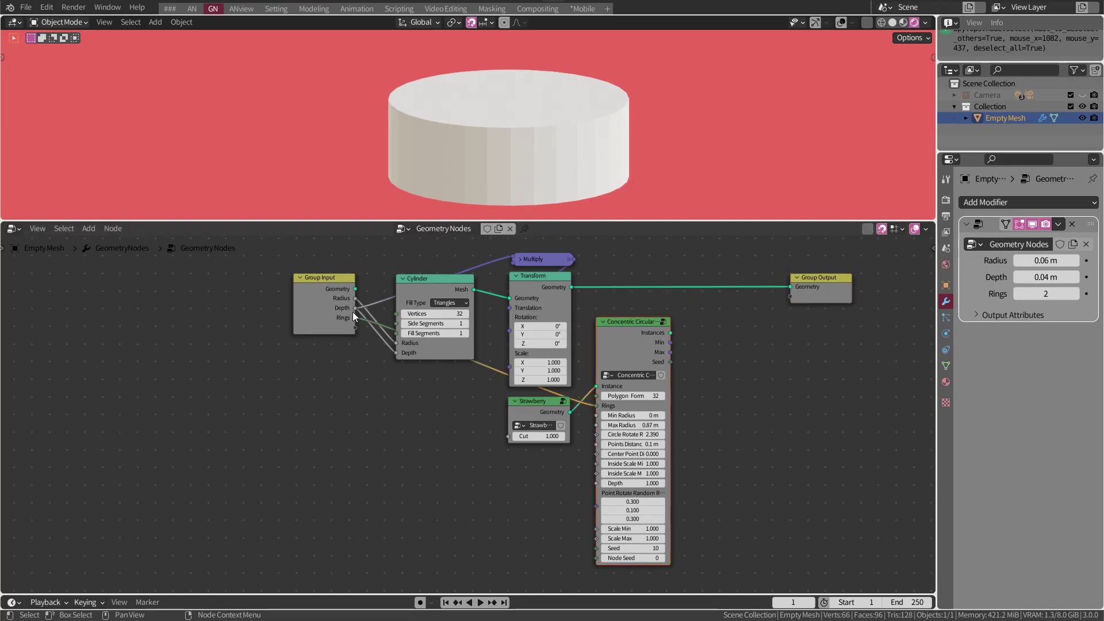
drag(353, 313, 595, 422)
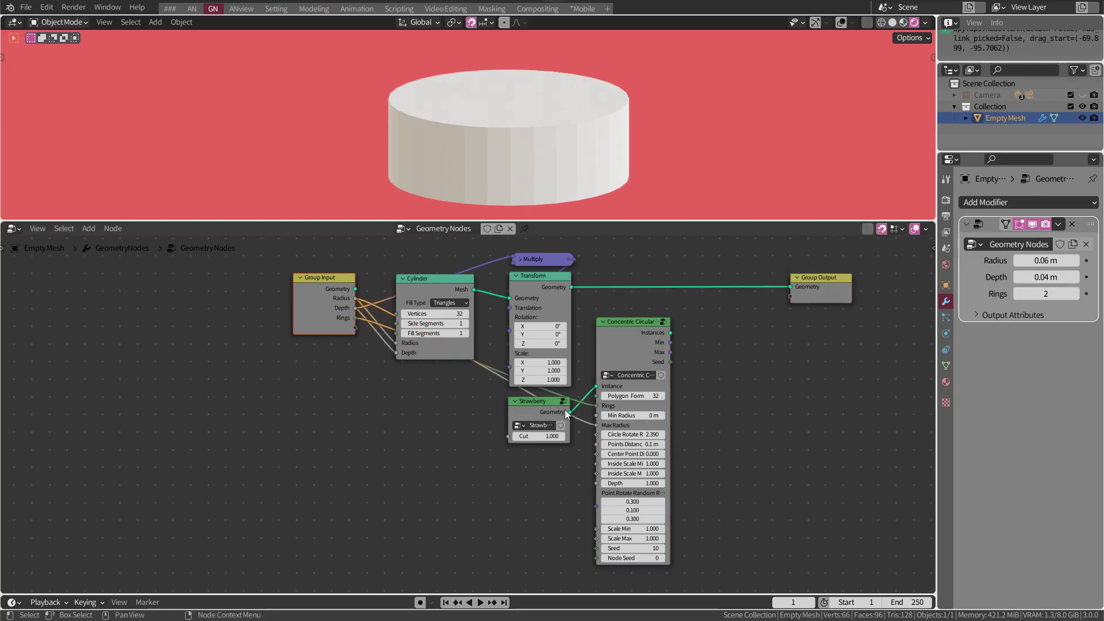
drag(322, 278, 325, 384)
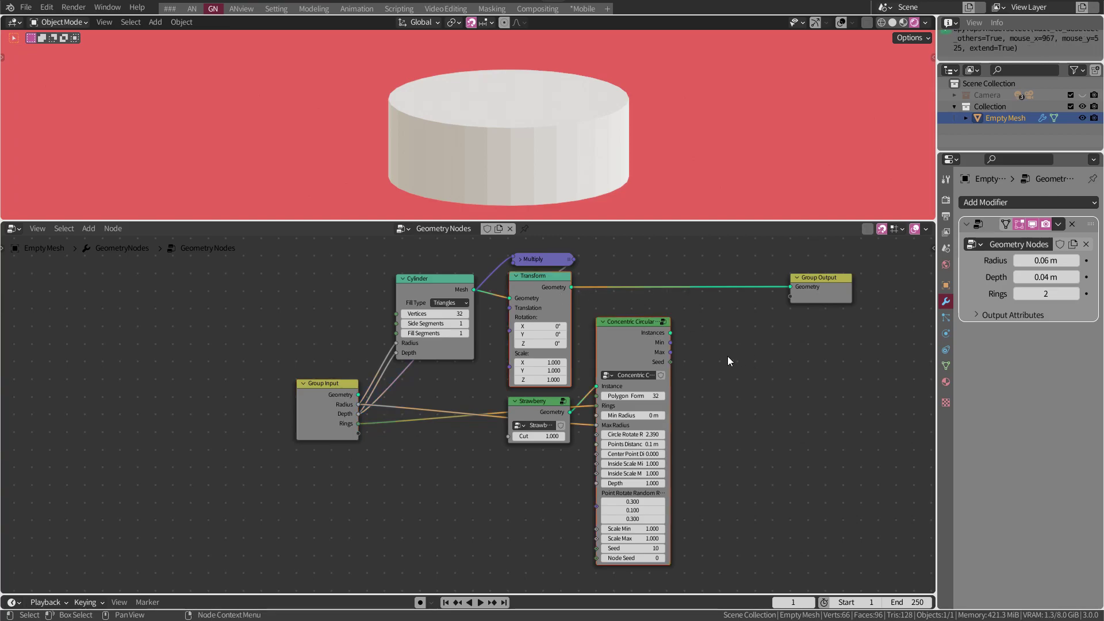
Join the strawberry ring with the cake and insert a Subtract math node on the Radius link
key(ctrl+0)
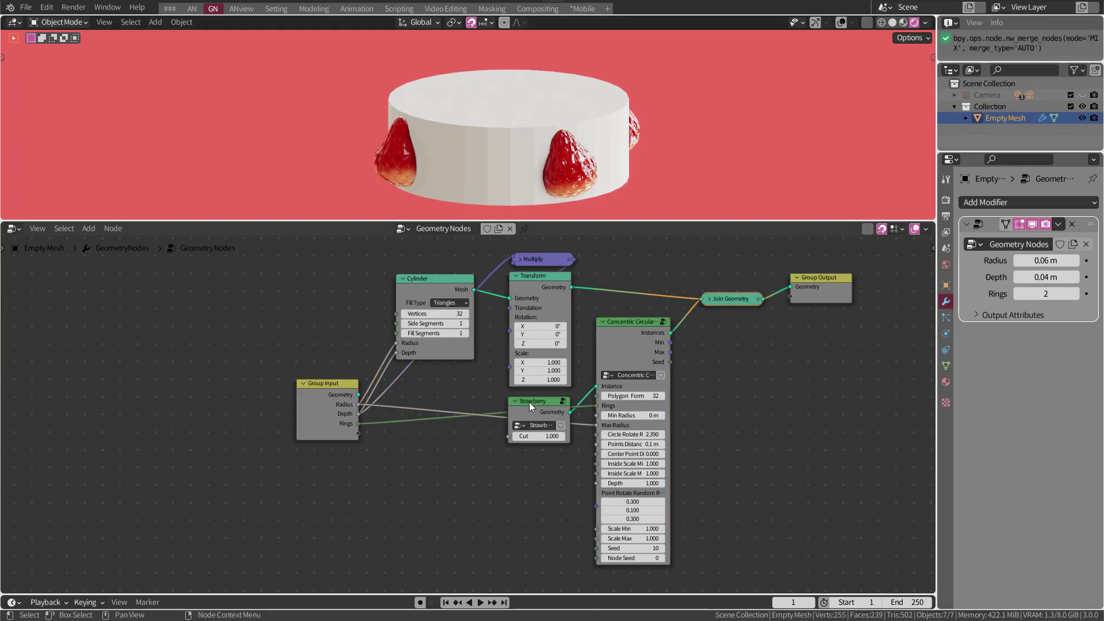
drag(529, 402, 387, 464)
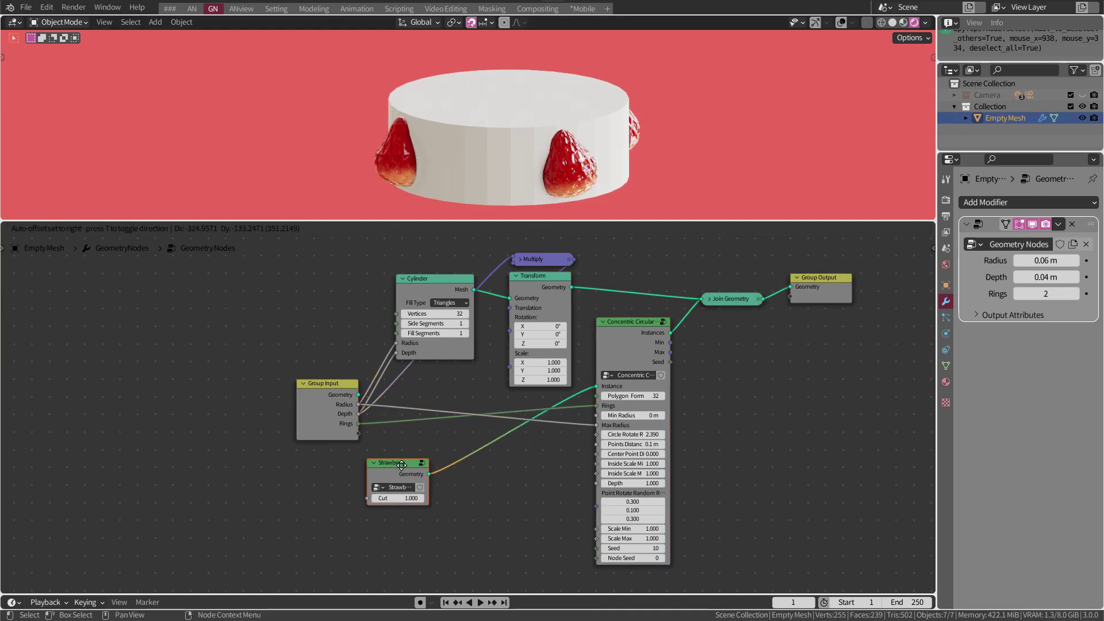
key(q)
click(510, 436)
click(530, 443)
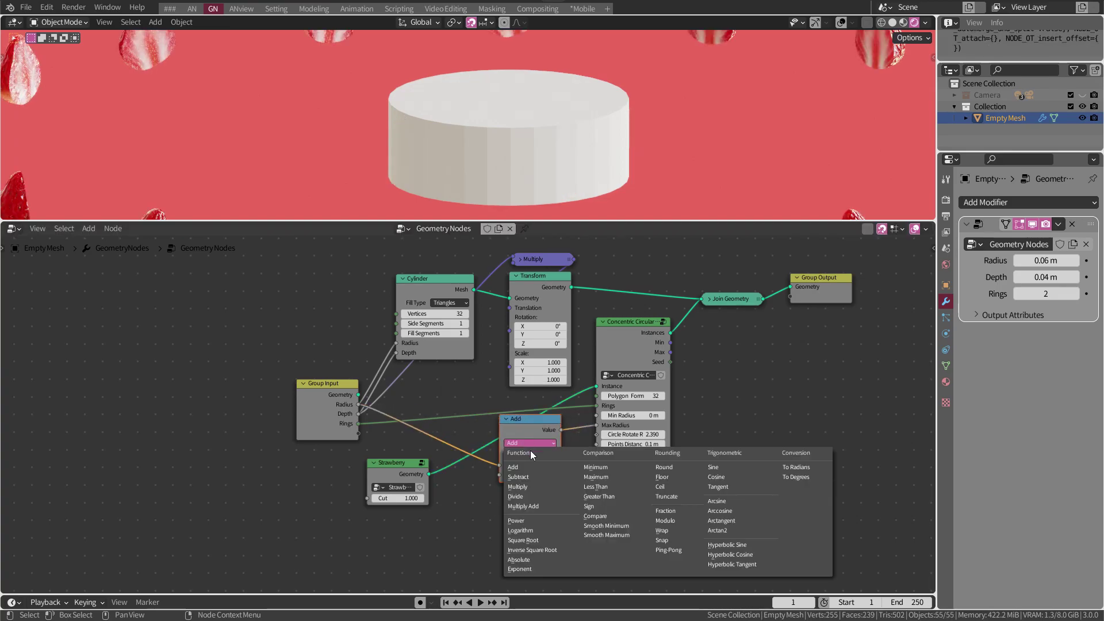
click(551, 476)
Set the Subtract amount to 0.130 so strawberries sit around the cake's sides
drag(529, 474, 506, 475)
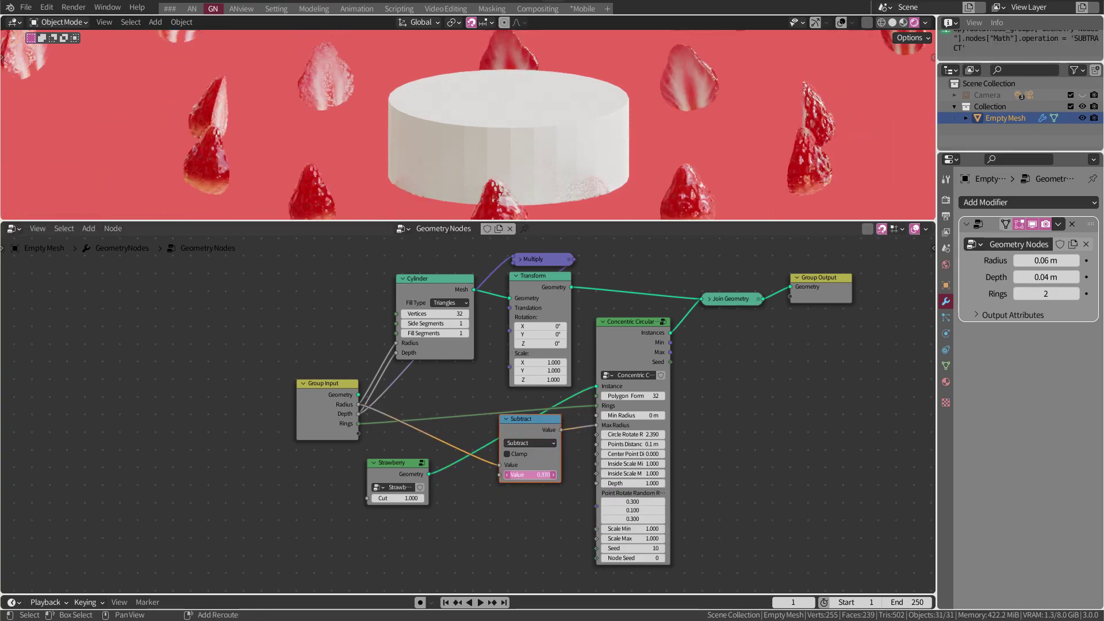
text(02)
key(Return)
drag(518, 418, 535, 419)
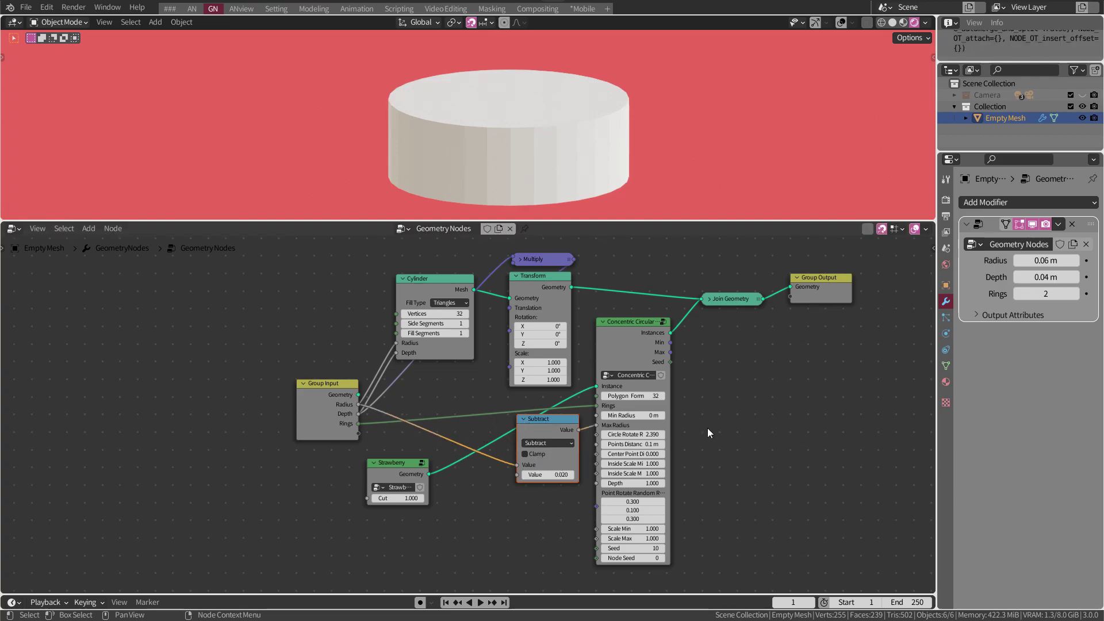
drag(546, 475, 569, 474)
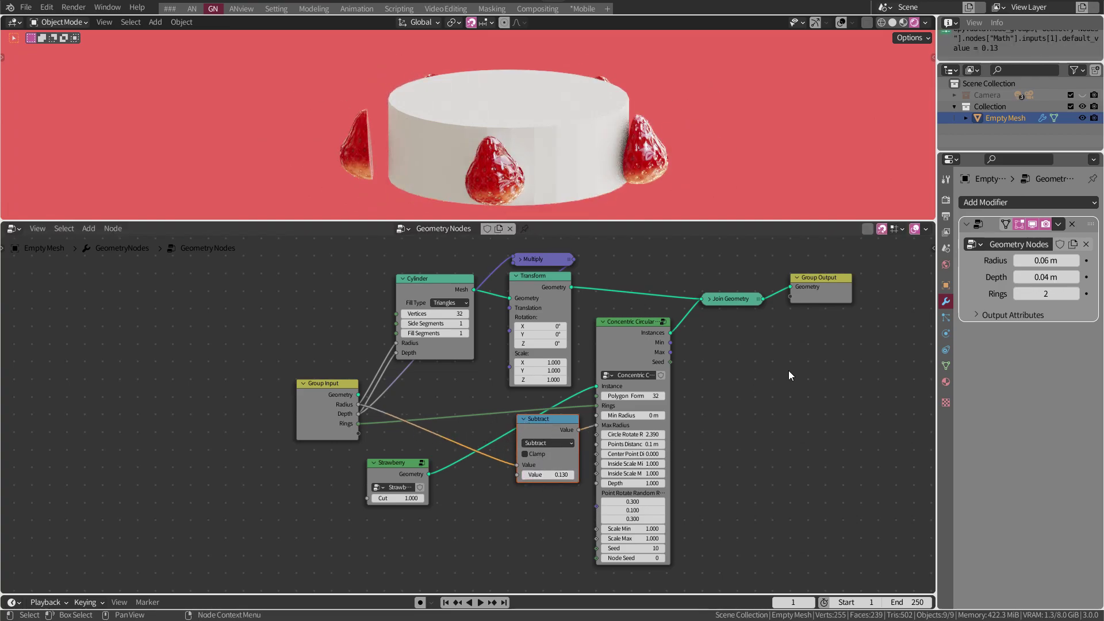
ctrl+scroll(785, 328, down, 1)
drag(780, 286, 819, 289)
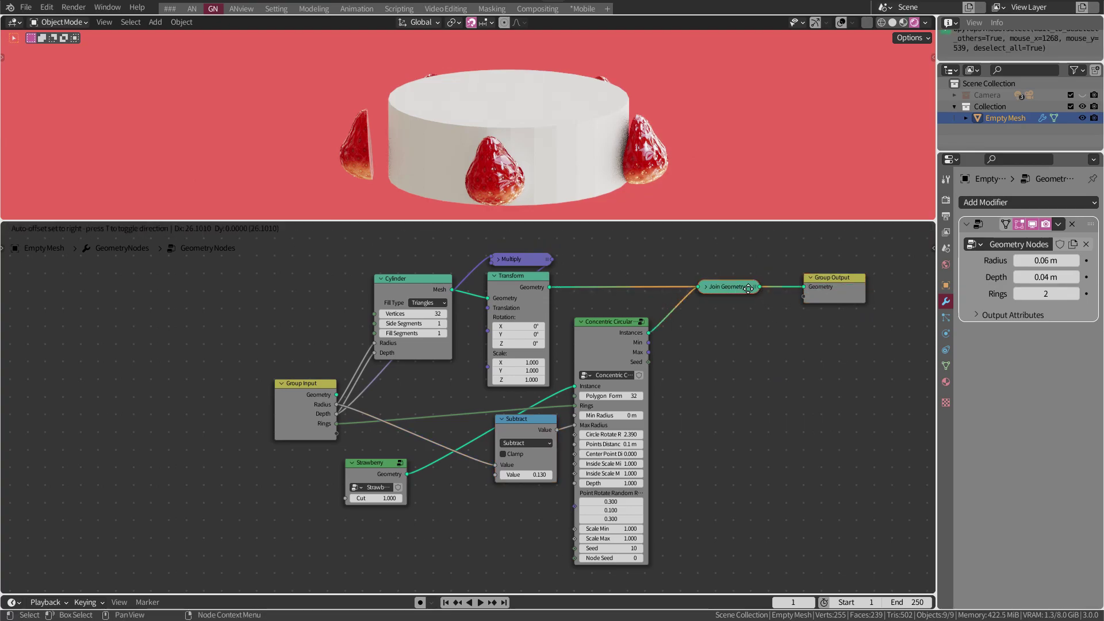
Duplicate the cake's Transform node and insert the copy after the array's instances
click(512, 278)
key(shift+d)
click(727, 348)
drag(727, 348, 709, 330)
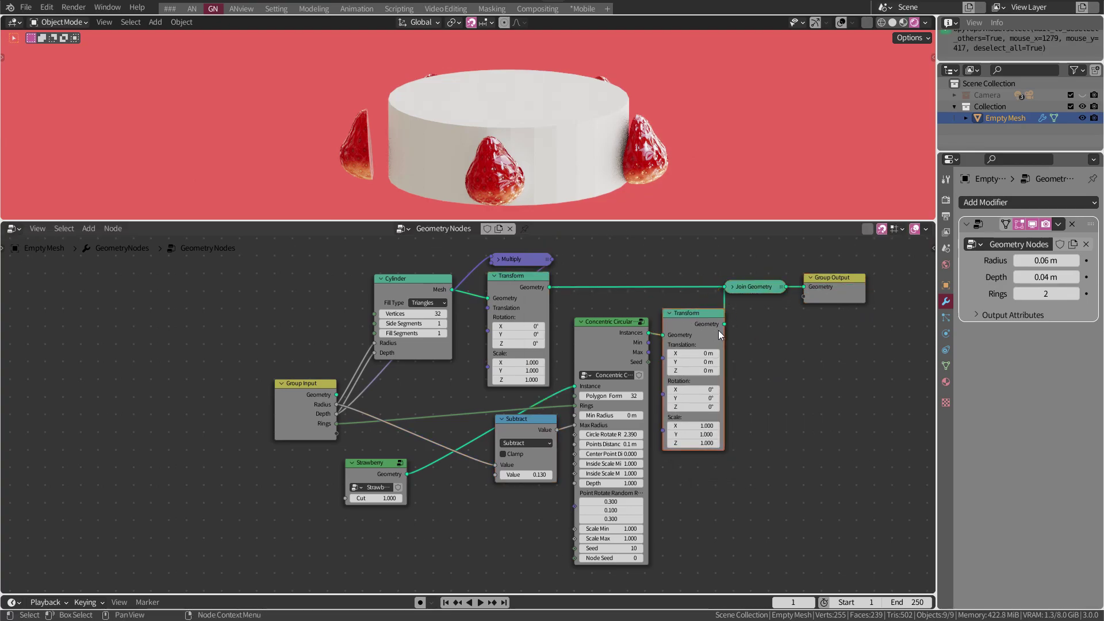
click(650, 304)
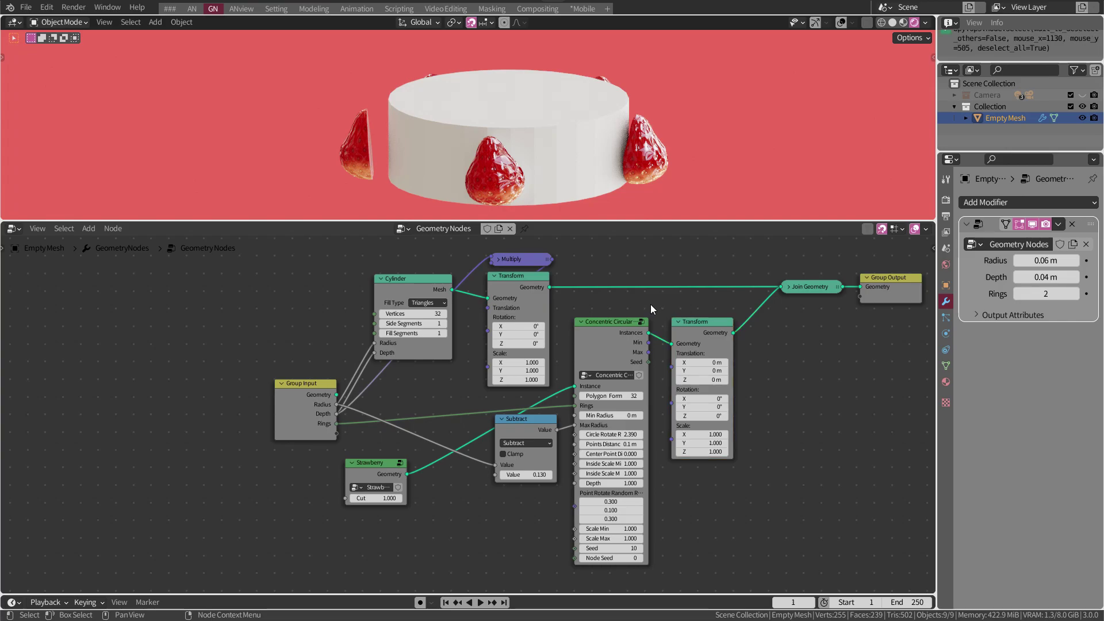
Add a Vector Math node set to Multiply Add near the instances link
key(shift+a)
text(add)
key(Return)
mouse_move(795, 428)
mouse_down()
mouse_move(716, 385)
mouse_move(705, 391)
mouse_up()
click(705, 391)
click(707, 437)
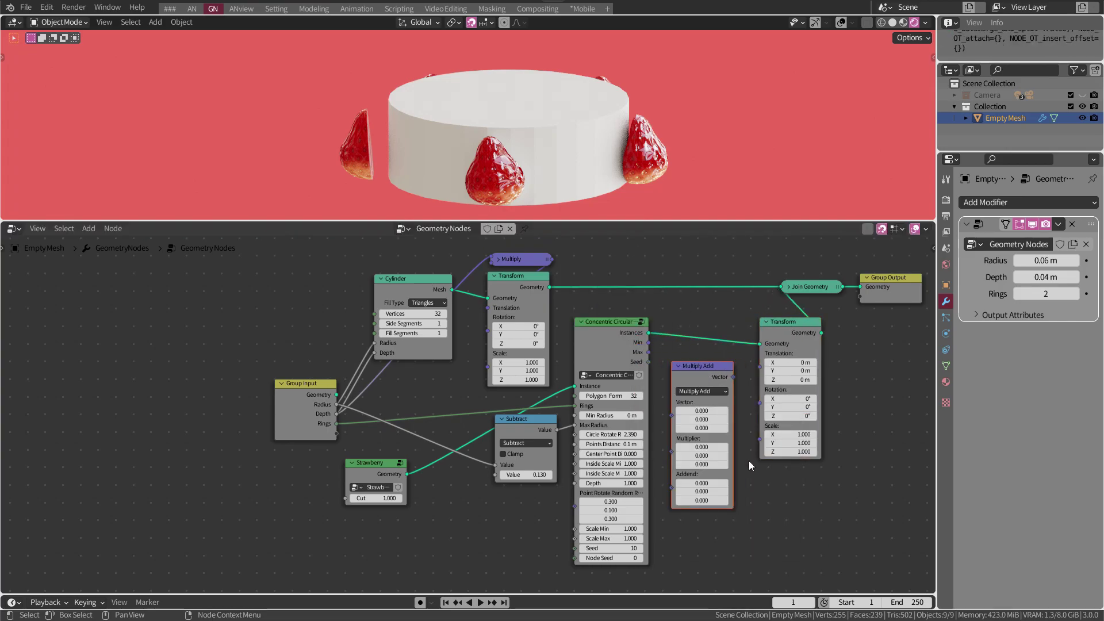
Drive strawberry translation from a Group Input value via Multiply Add minus 0.01, and set Subtract to 0.020
drag(334, 417, 678, 413)
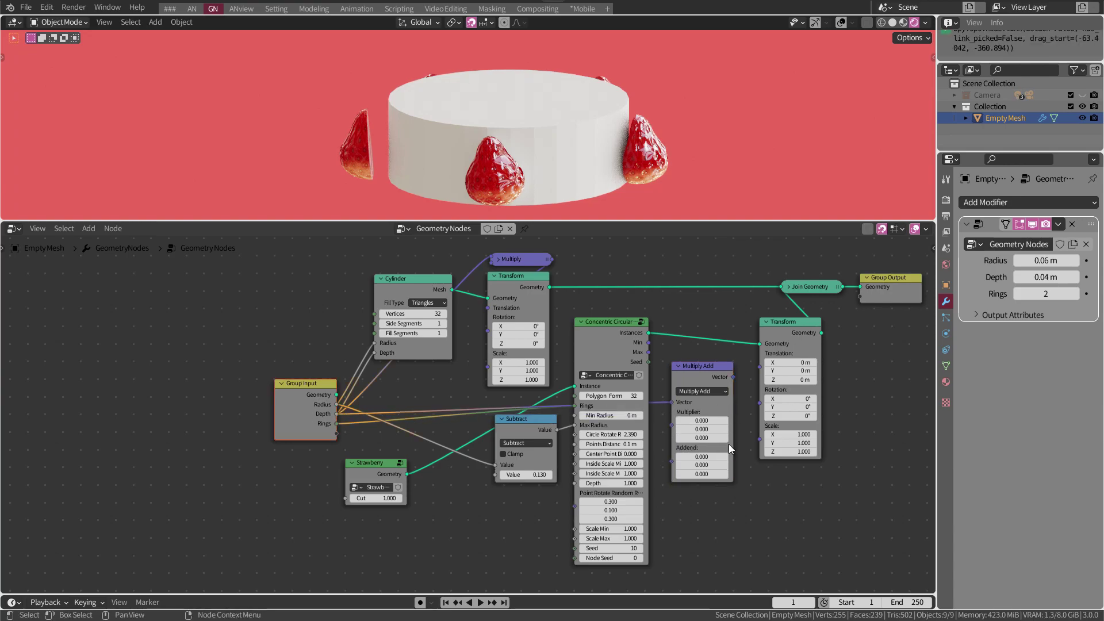
drag(732, 376, 760, 353)
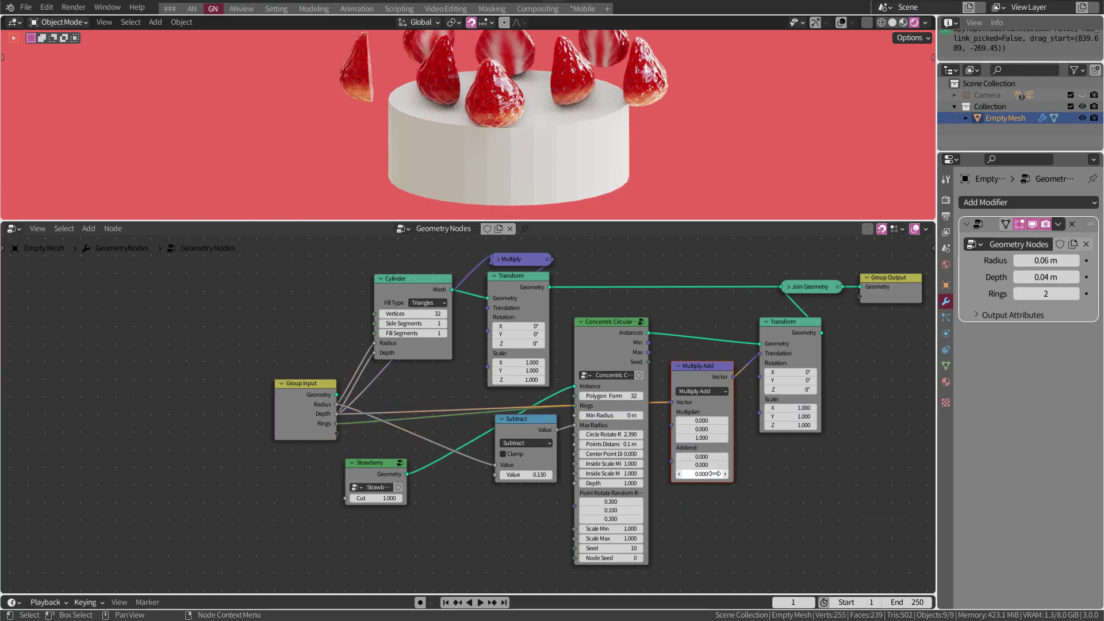
drag(715, 474, 705, 474)
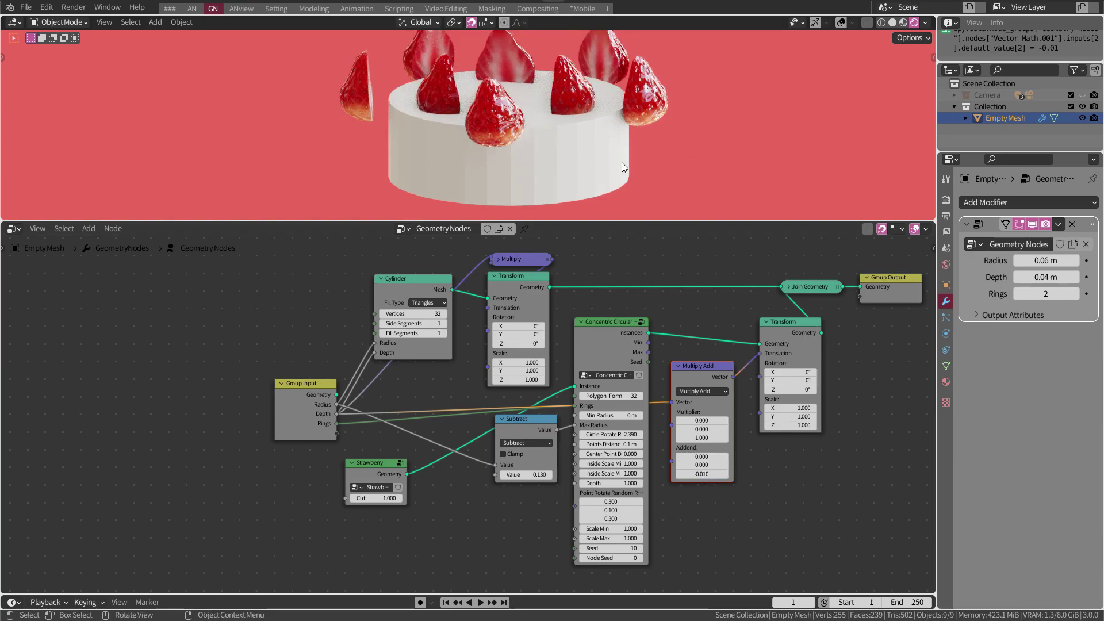
middle_drag(624, 167, 603, 179)
drag(541, 476, 518, 472)
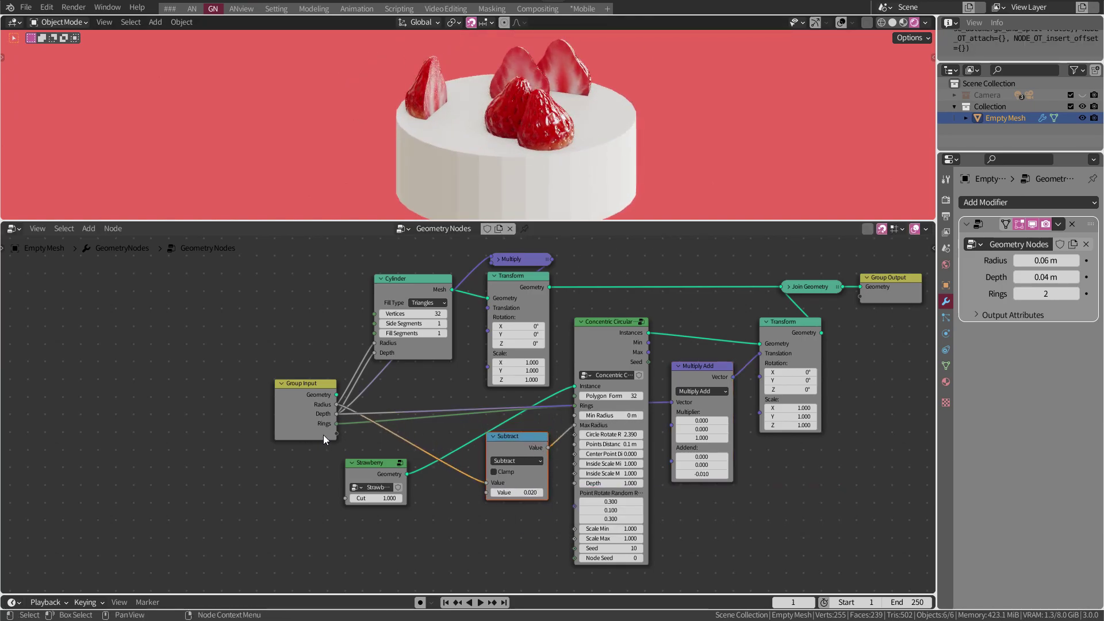
Expose Points Distance as a modifier input set to 0.03 m, with Rings set to 1
drag(336, 433, 575, 444)
scroll(597, 449, up, 1)
scroll(596, 453, up, 1)
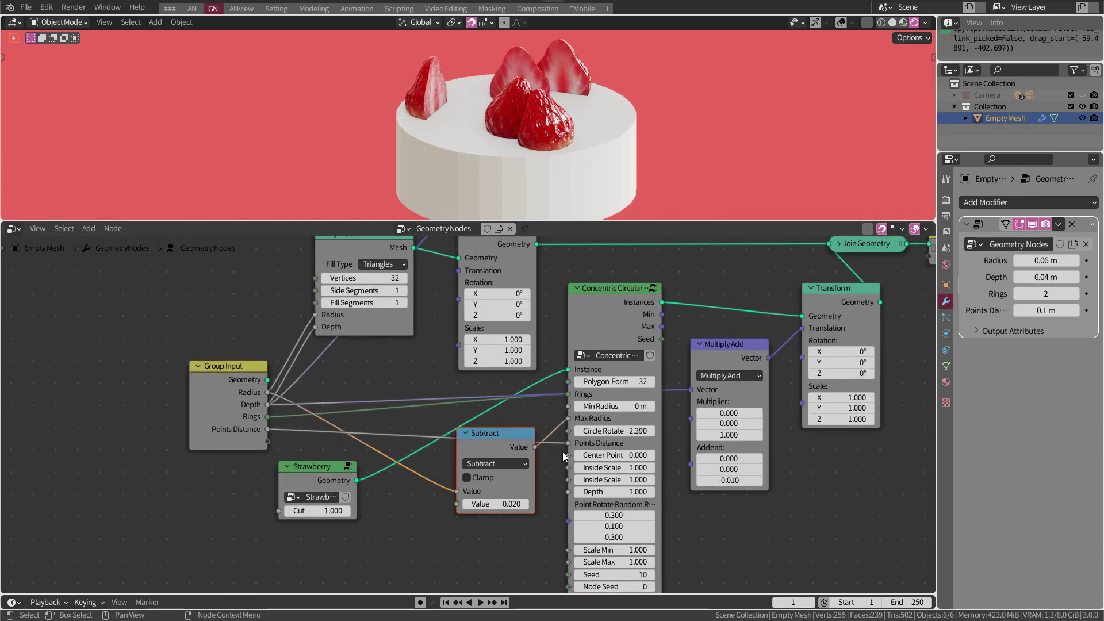
drag(1046, 311, 1029, 311)
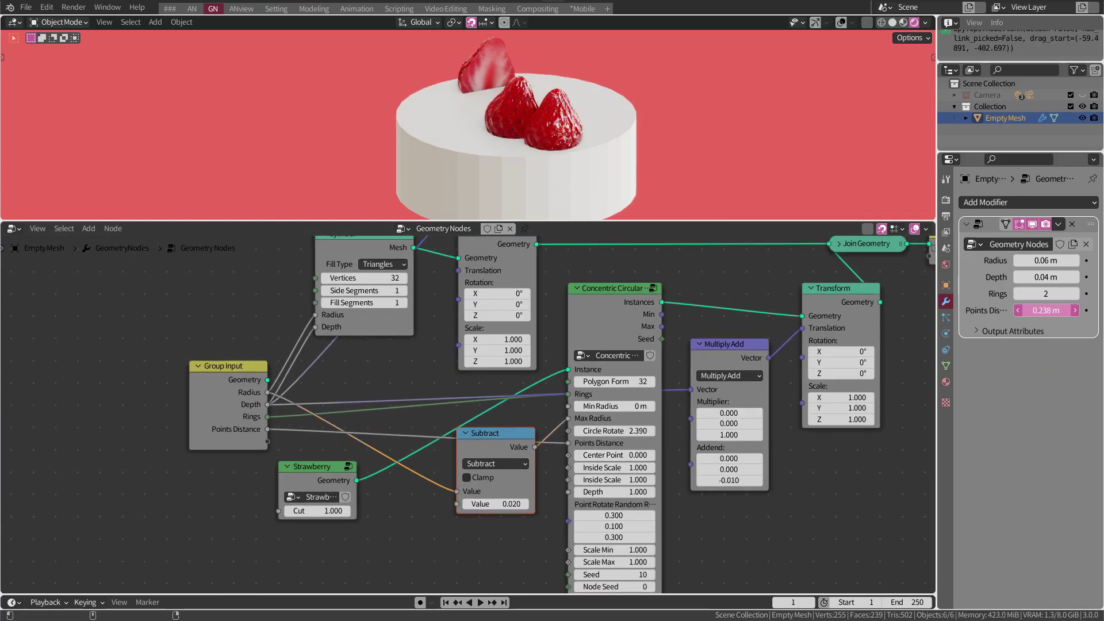
text(03)
key(Return)
click(1018, 293)
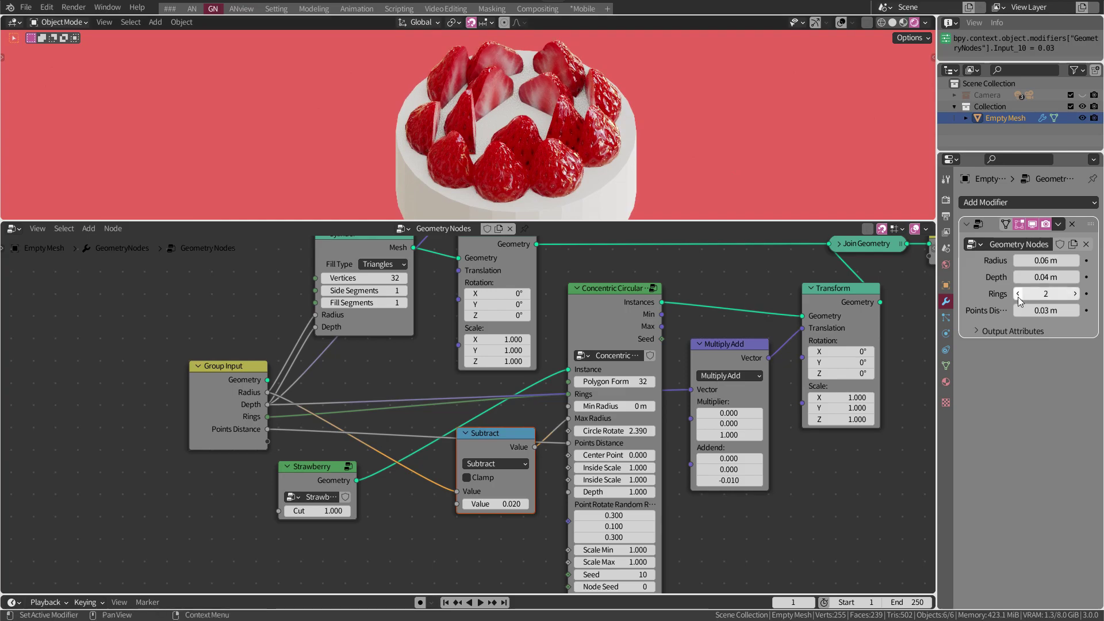
Expose the Strawberry Cut value as a modifier input, testing 0 then setting it to 1.000
middle_drag(575, 161, 593, 138)
scroll(730, 298, down, 1)
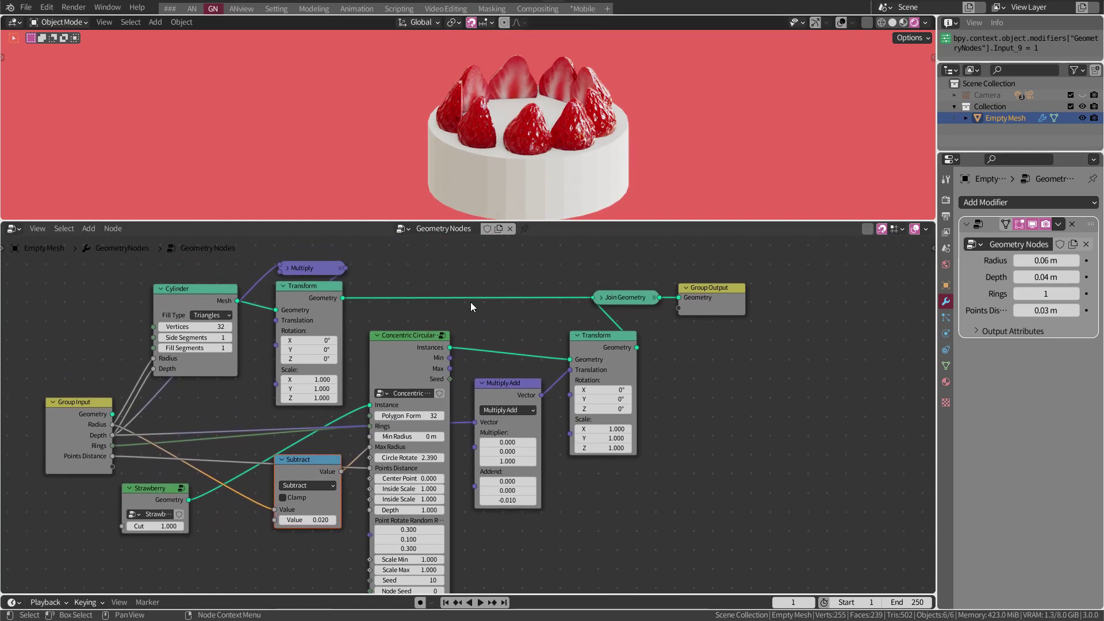
drag(316, 309, 304, 309)
drag(157, 443, 128, 443)
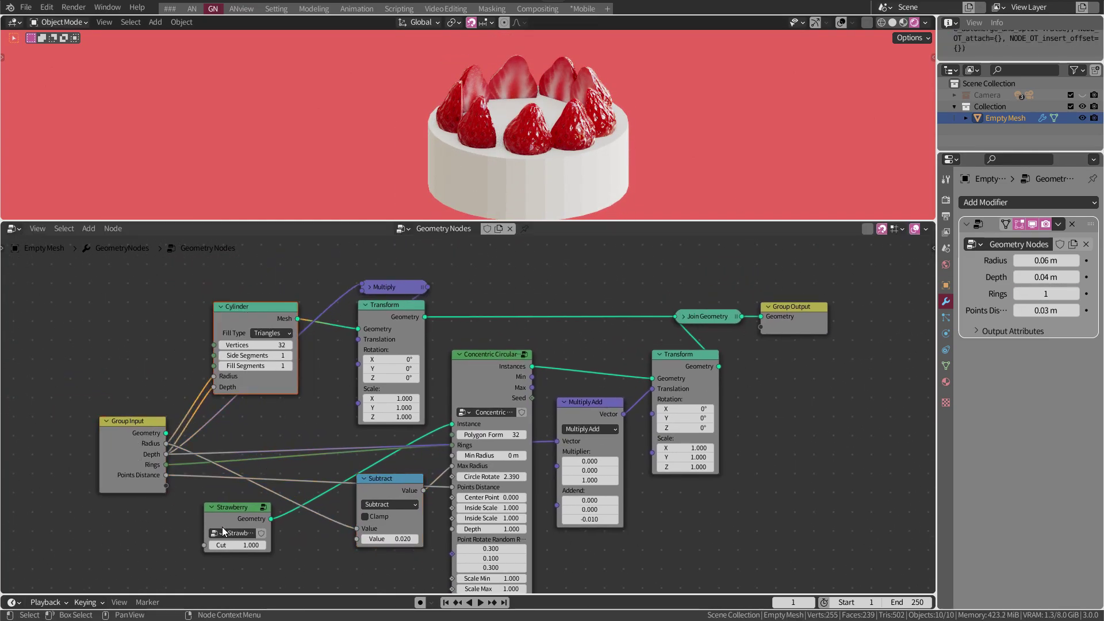
drag(166, 486, 220, 546)
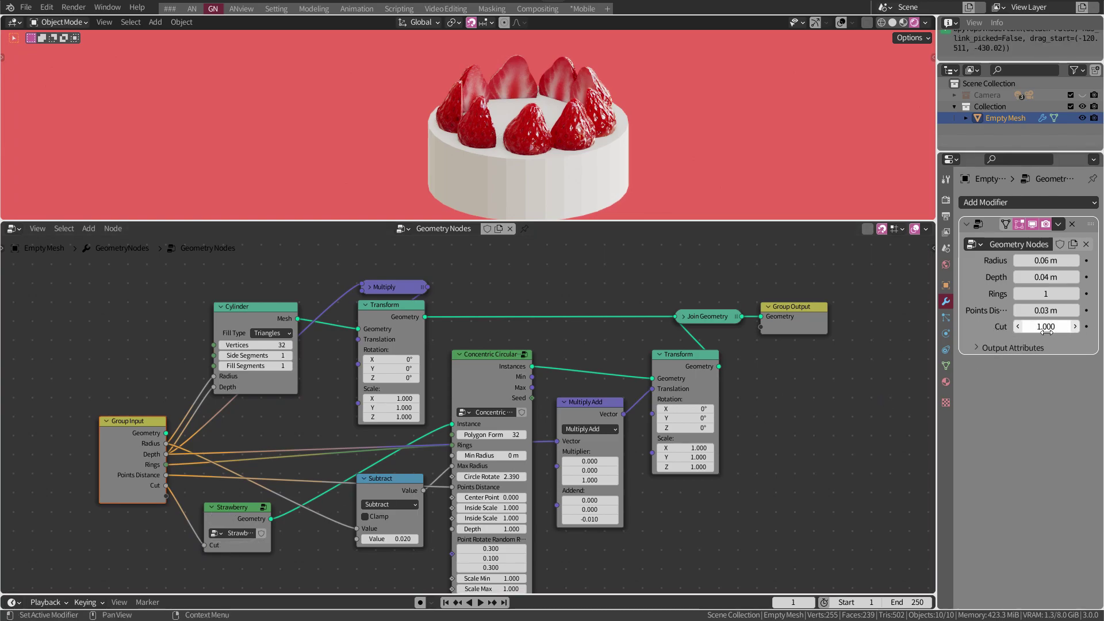
mouse_move(1046, 326)
mouse_down()
mouse_move(1021, 326)
mouse_move(1069, 327)
mouse_up()
scroll(698, 177, up, 4)
scroll(698, 177, down, 2)
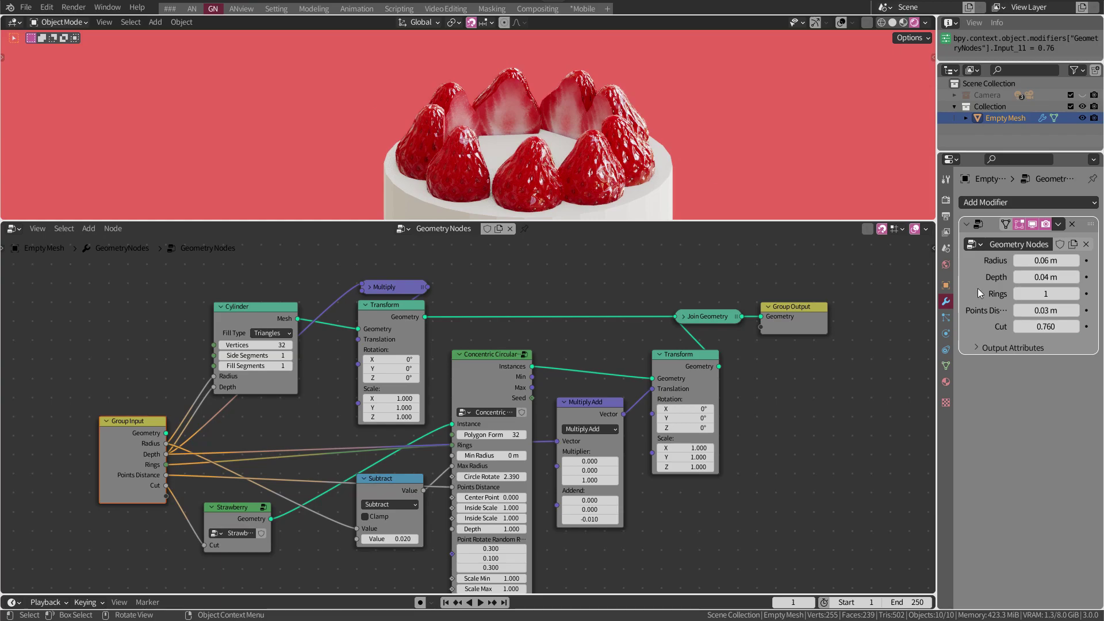
text(1.000)
key(Return)
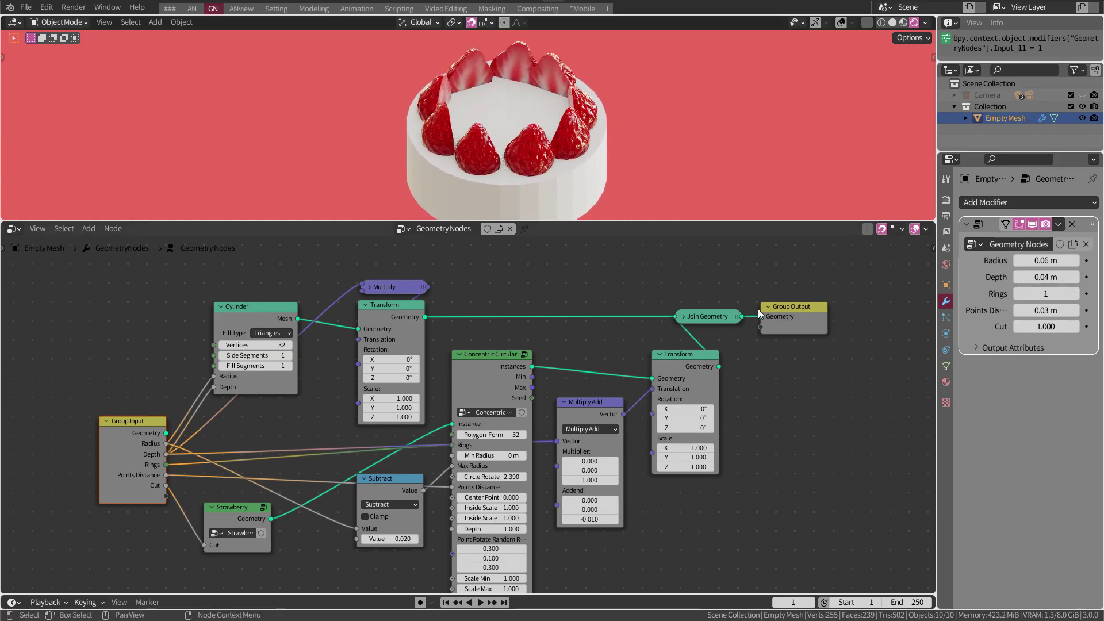
Rearrange the Group Output, Join Geometry, Cylinder and Multiply nodes for a tidier tree
drag(794, 306, 857, 306)
click(717, 317)
drag(717, 319, 762, 320)
drag(267, 313, 246, 282)
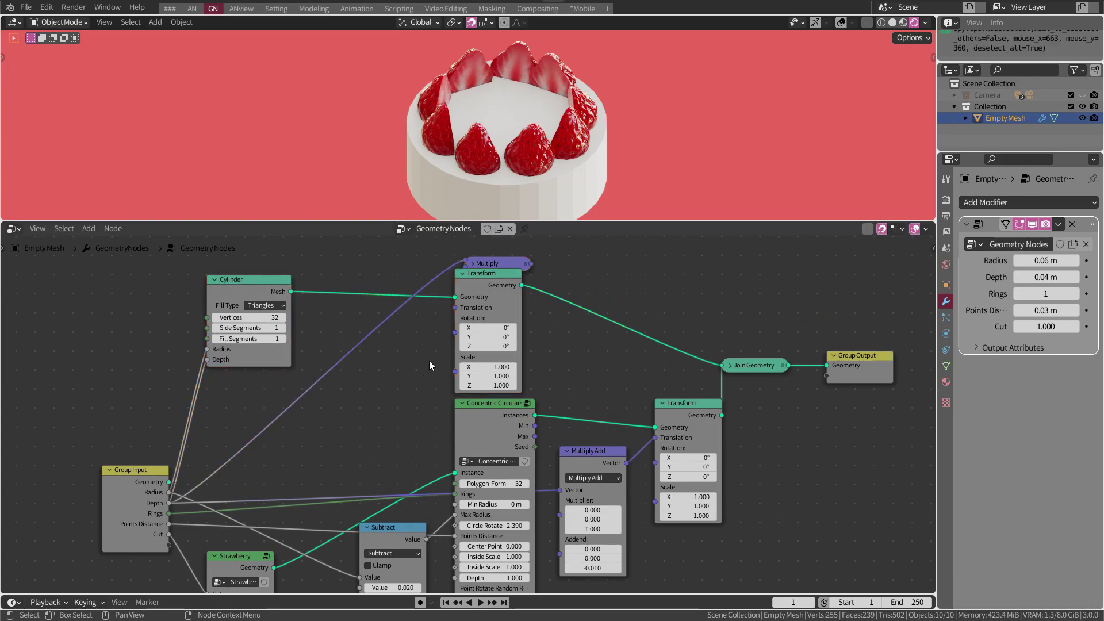
drag(489, 264, 391, 384)
Insert a Subdivision Surface node between Cylinder and Transform
click(88, 228)
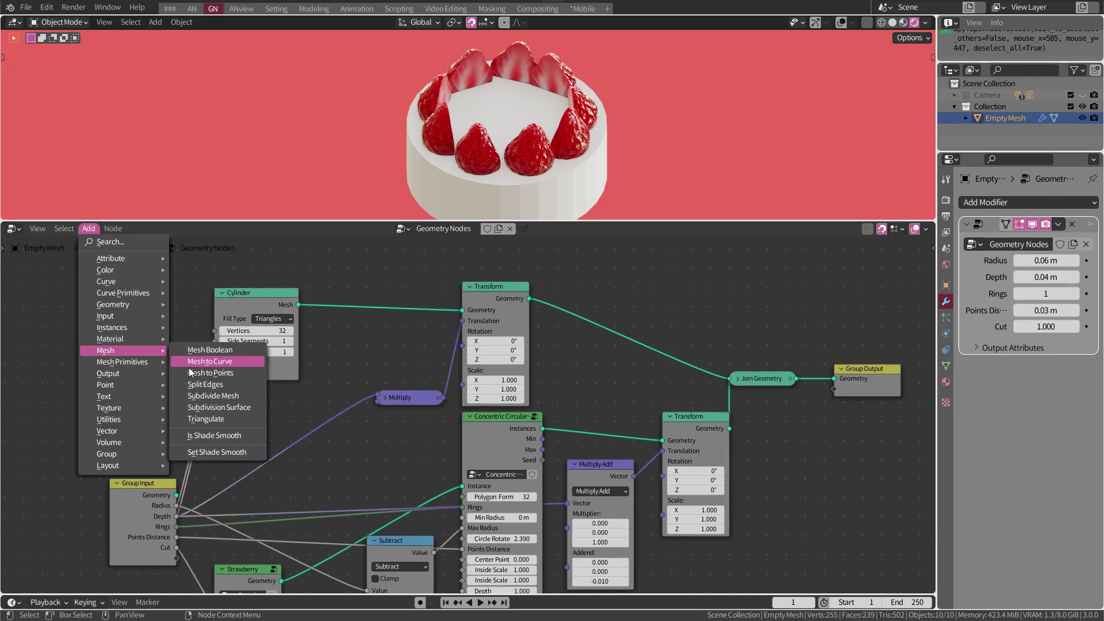
click(253, 408)
click(351, 366)
ctrl+scroll(371, 353, up, 1)
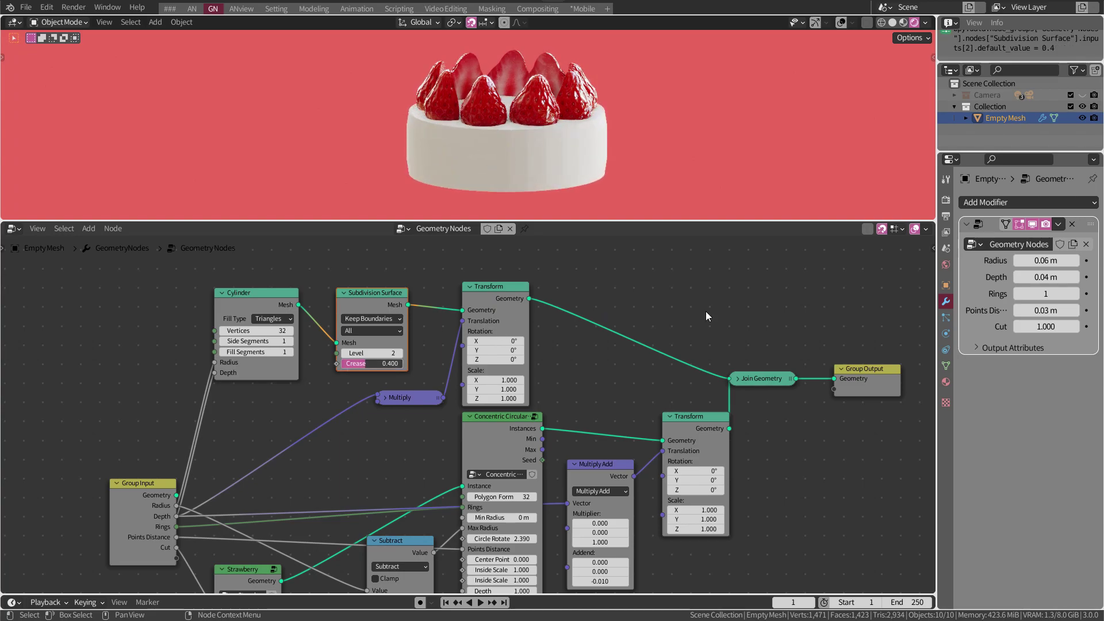
Insert a Set Shade Smooth node before the Group Output
click(88, 228)
click(216, 435)
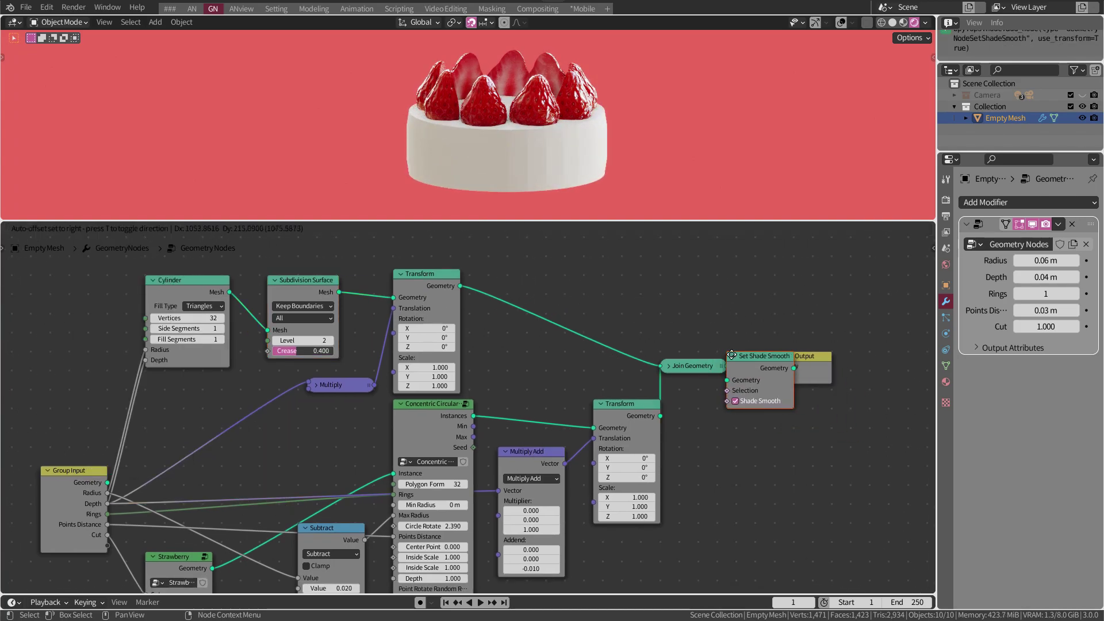
click(748, 365)
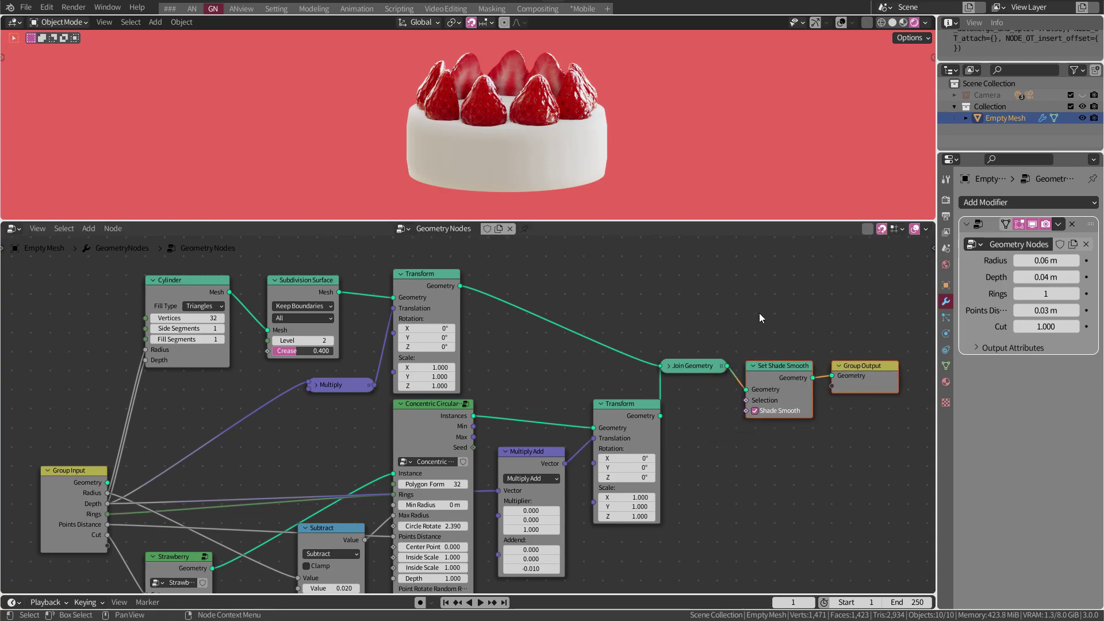
Insert a cream_white Set Material node after Transform, placing Set Shade Smooth after Join Geometry
click(89, 228)
click(184, 377)
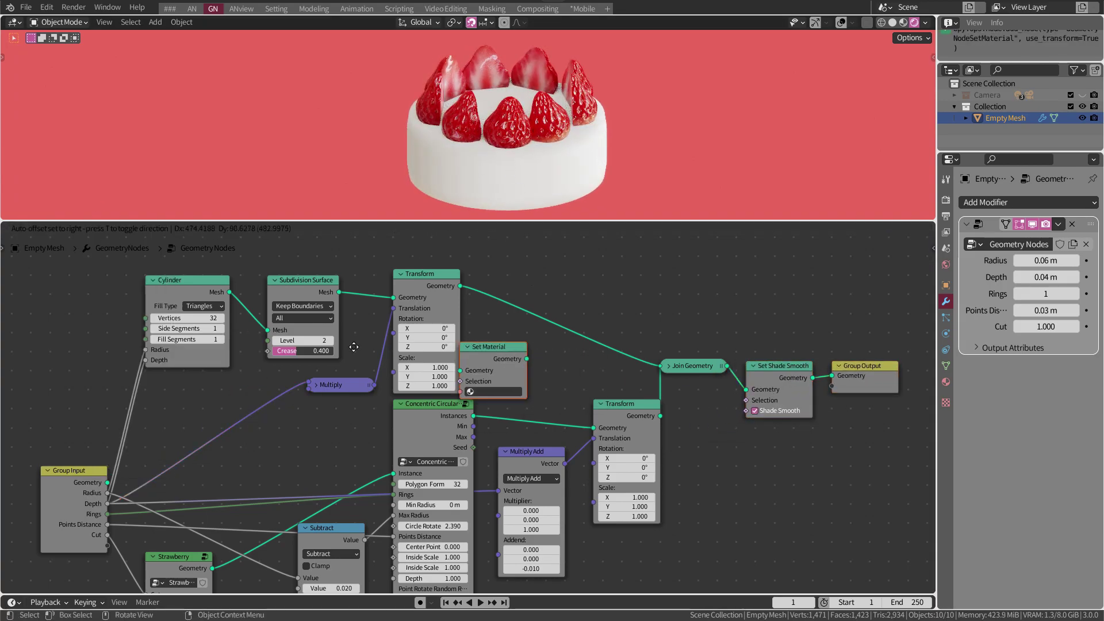
click(449, 327)
drag(588, 332, 624, 332)
drag(693, 366, 724, 338)
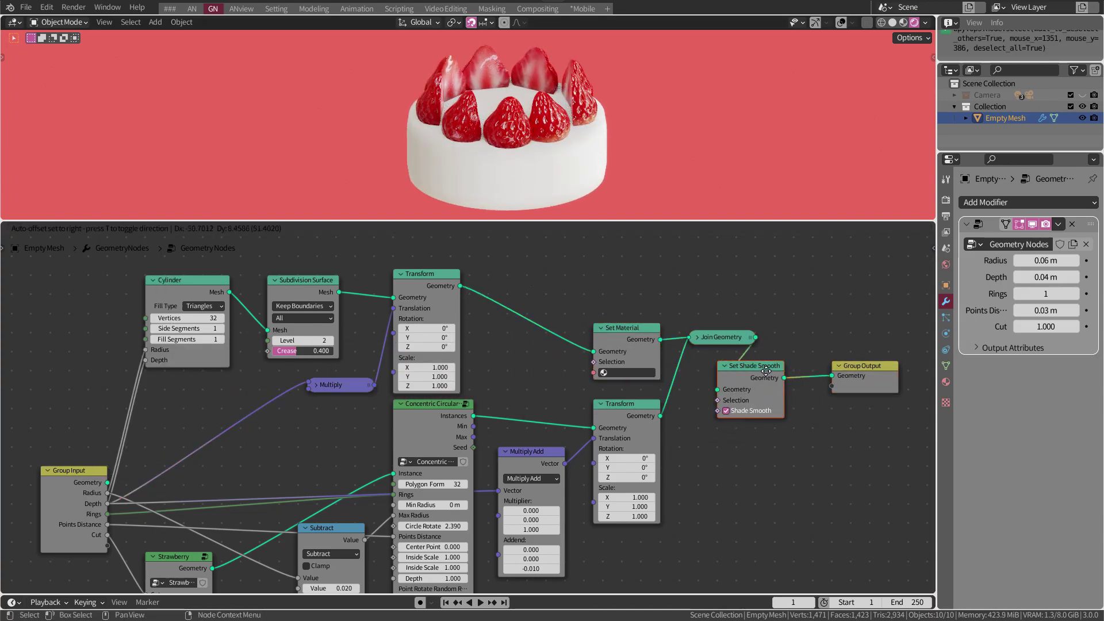
drag(776, 366, 723, 366)
scroll(628, 378, up, 1)
click(628, 377)
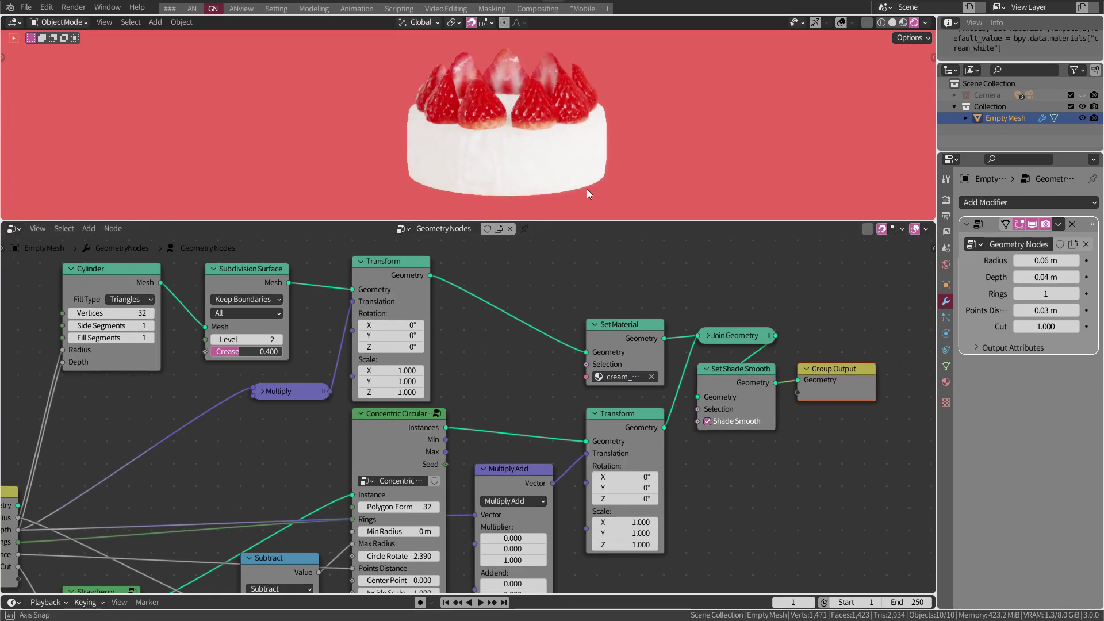
scroll(523, 150, up, 2)
scroll(523, 150, down, 2)
Move the Subtract, Multiply Add and Transform nodes upward to tidy the tree
scroll(505, 381, down, 1)
middle_drag(505, 381, 587, 356)
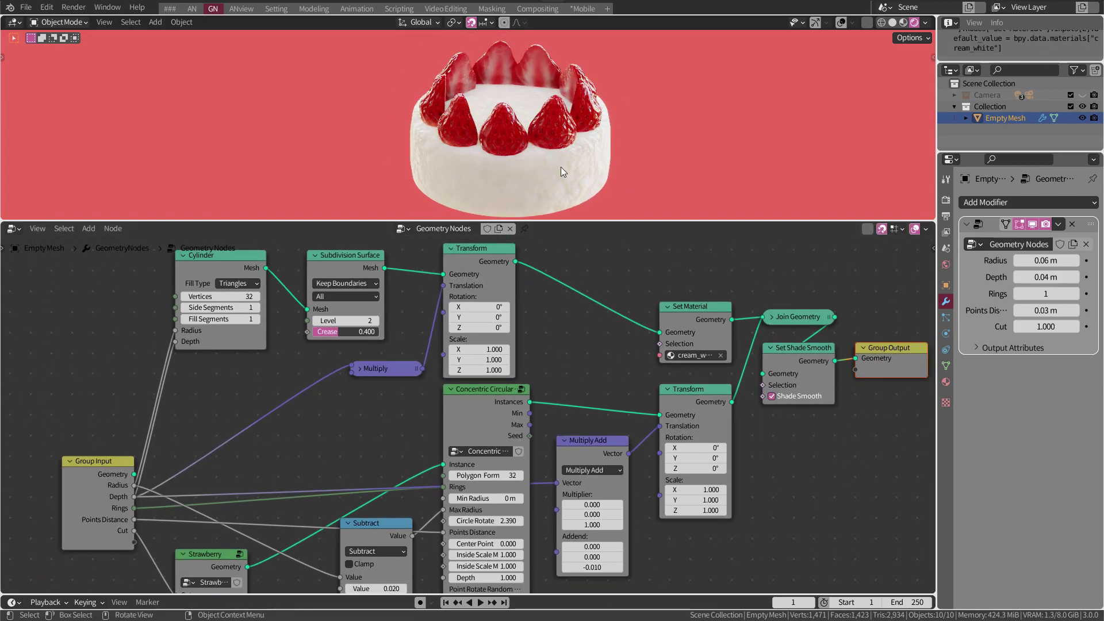
scroll(526, 162, up, 2)
scroll(526, 162, up, 1)
scroll(507, 382, down, 2)
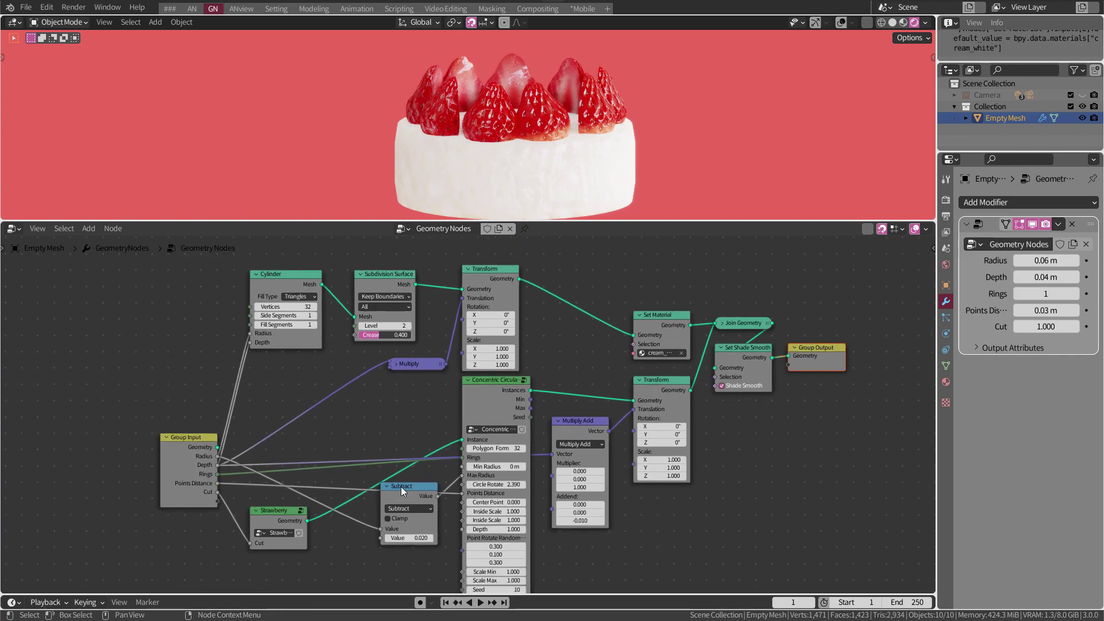
drag(402, 491, 411, 384)
drag(655, 379, 655, 371)
drag(580, 420, 581, 404)
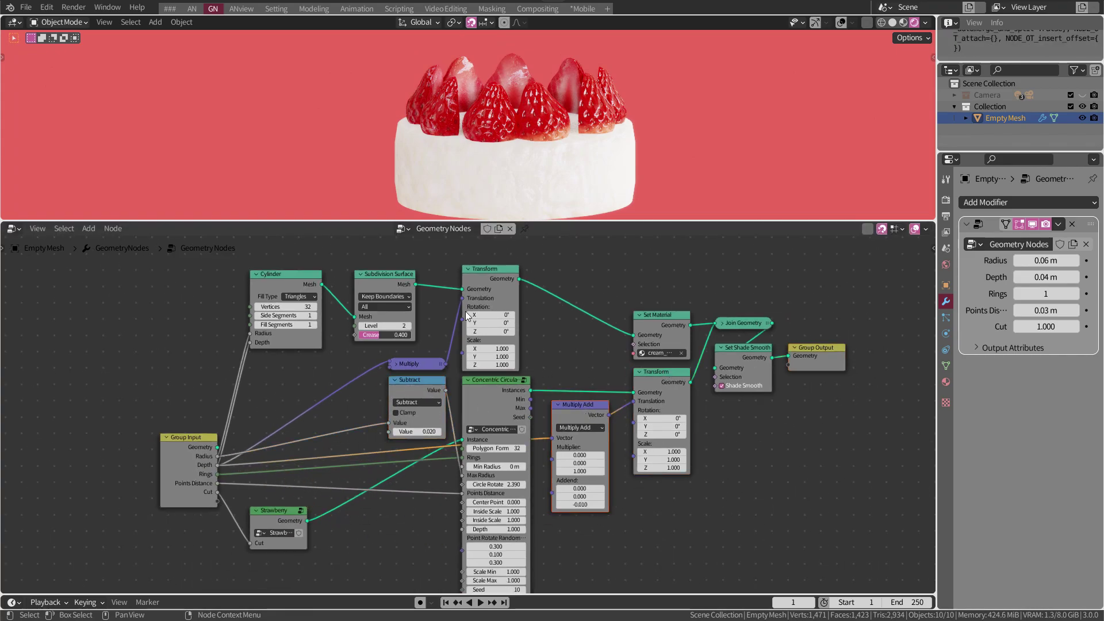
Reposition the Subdivision Surface, Cylinder, Group Input and Strawberry nodes into a neater layout
drag(389, 274, 415, 273)
drag(270, 273, 311, 274)
drag(186, 437, 218, 388)
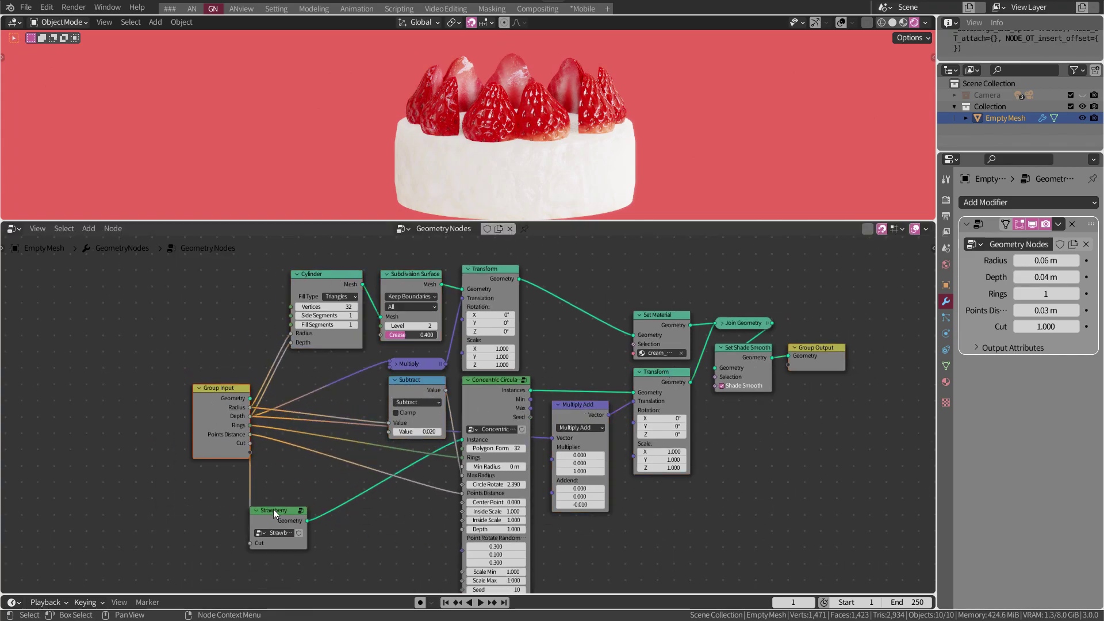
drag(273, 509, 350, 478)
scroll(350, 479, down, 2)
scroll(569, 313, up, 2)
scroll(498, 179, up, 1)
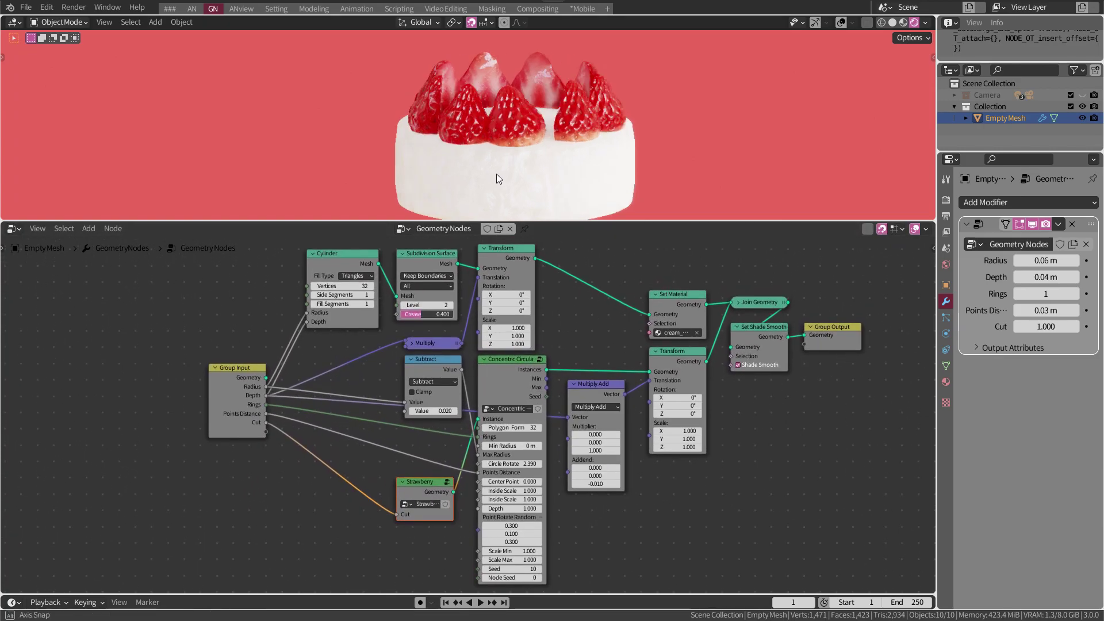
Set the strawberry Cut to 1.000 and Points Distance to 0.03 m after testing values
middle_drag(498, 178, 500, 212)
mouse_move(1045, 326)
mouse_down()
mouse_move(1024, 326)
mouse_move(1058, 293)
mouse_move(1049, 311)
mouse_up()
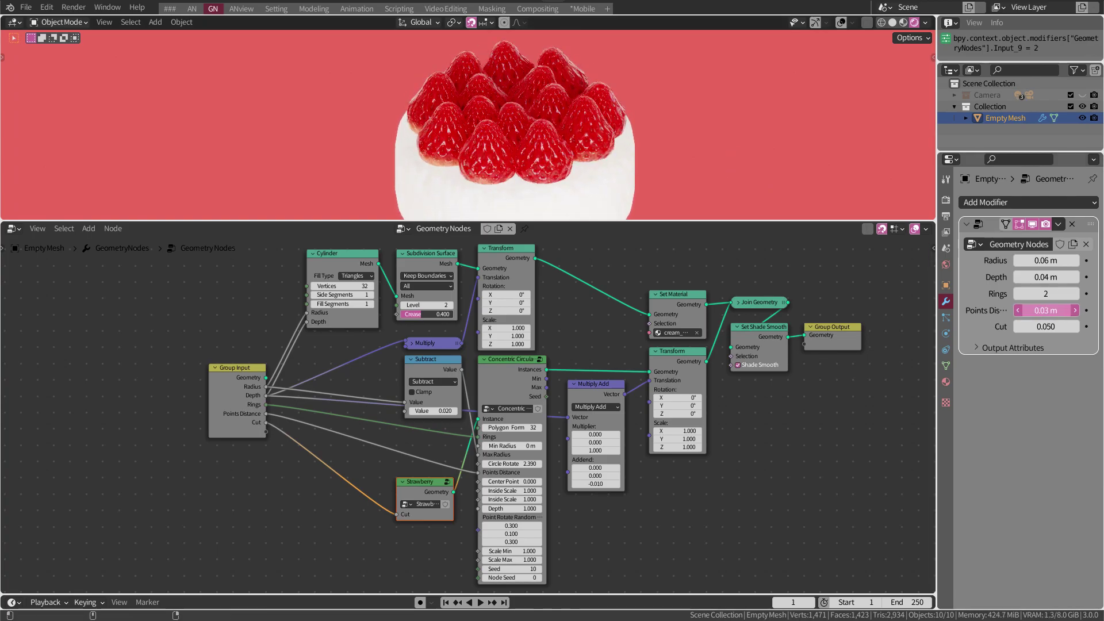
drag(1048, 311, 1044, 310)
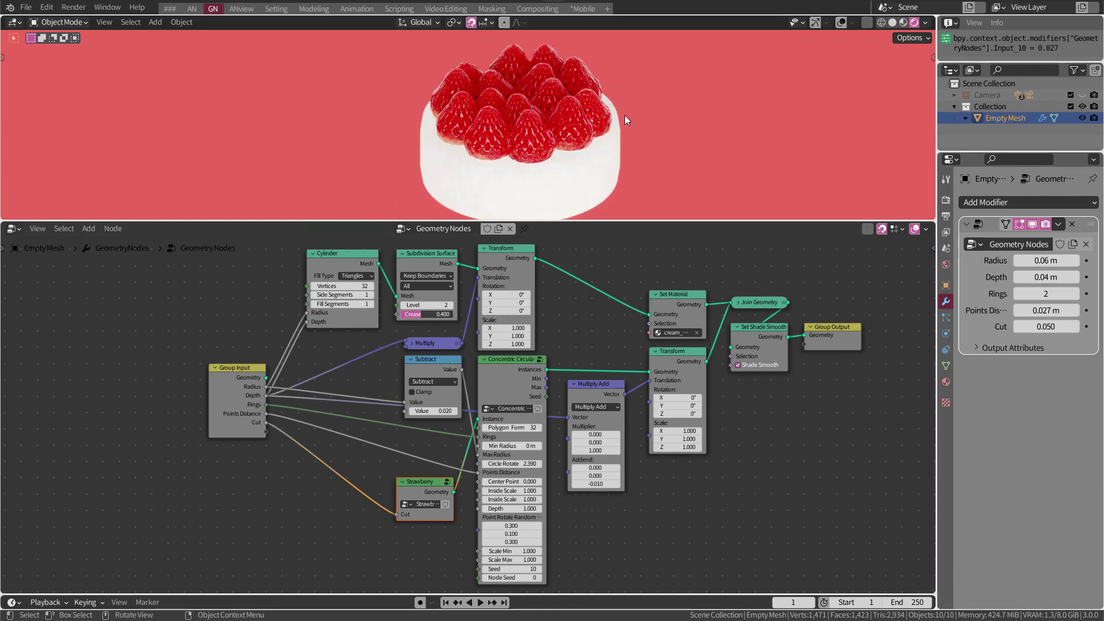
middle_drag(624, 115, 606, 108)
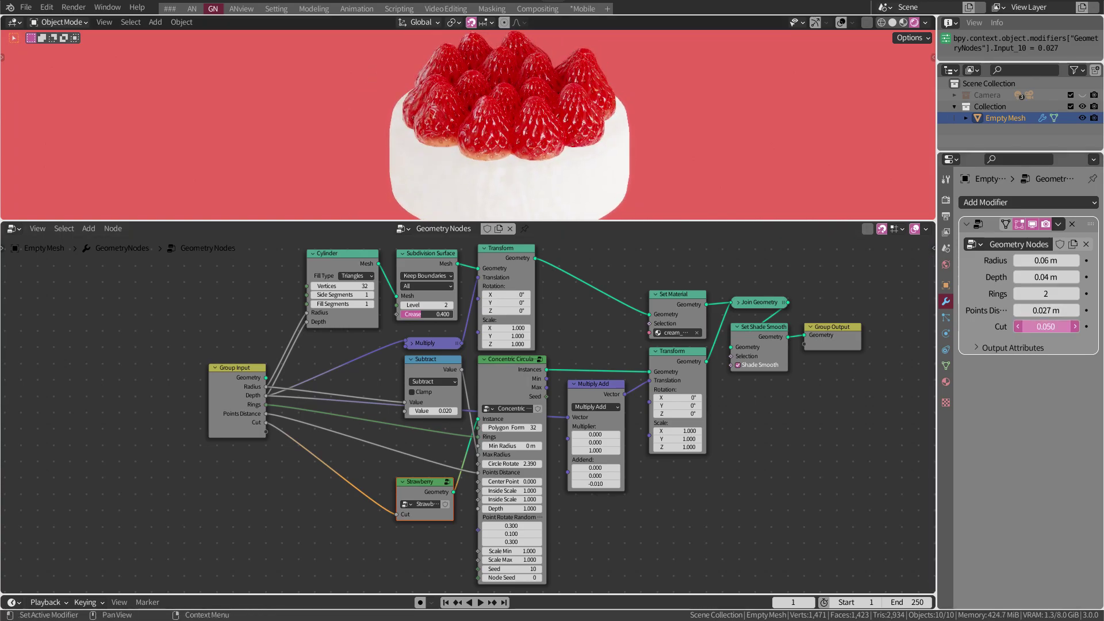
drag(1045, 326, 1058, 326)
middle_drag(633, 134, 635, 143)
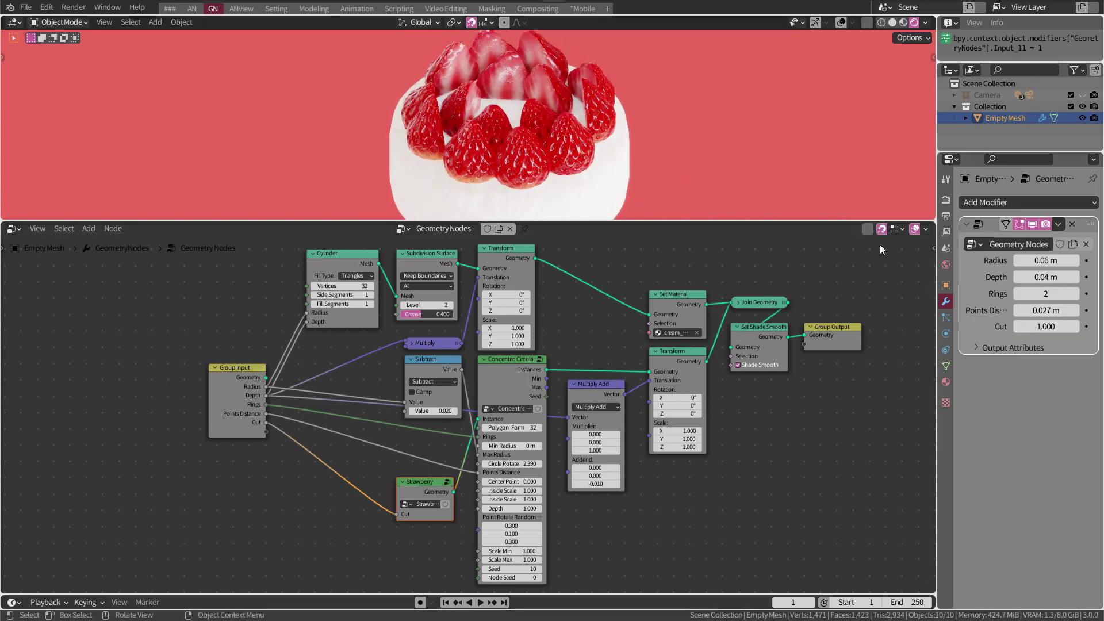
text(3)
key(Return)
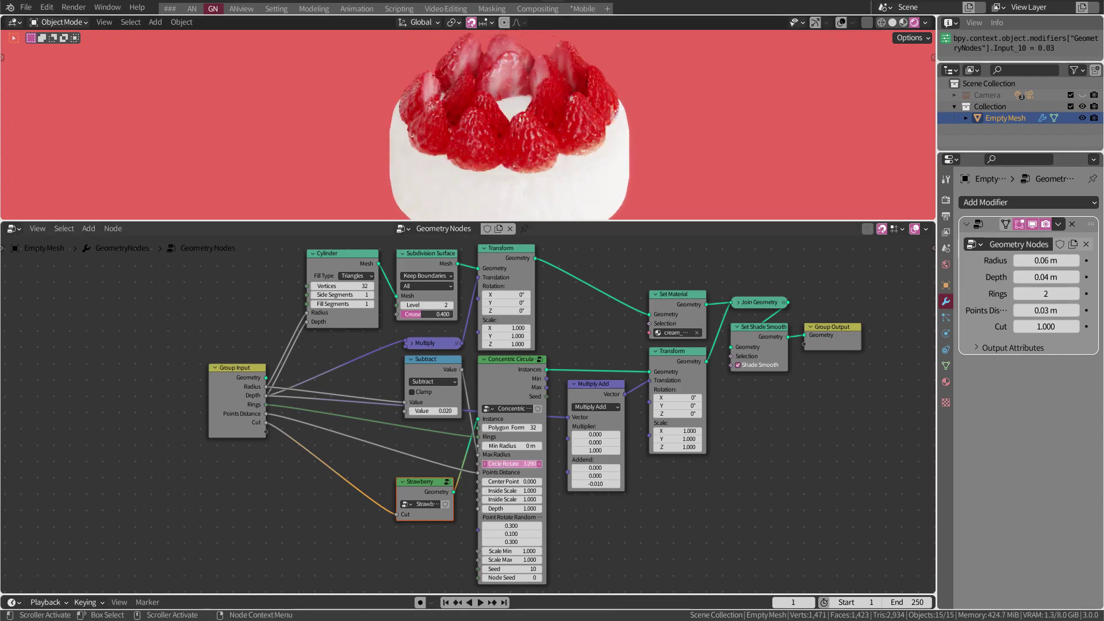
Rotate the Concentric Circular strawberry circle to 3.29
mouse_move(512, 463)
mouse_down()
mouse_move(624, 242)
mouse_move(628, 320)
mouse_up()
scroll(597, 253, up, 2)
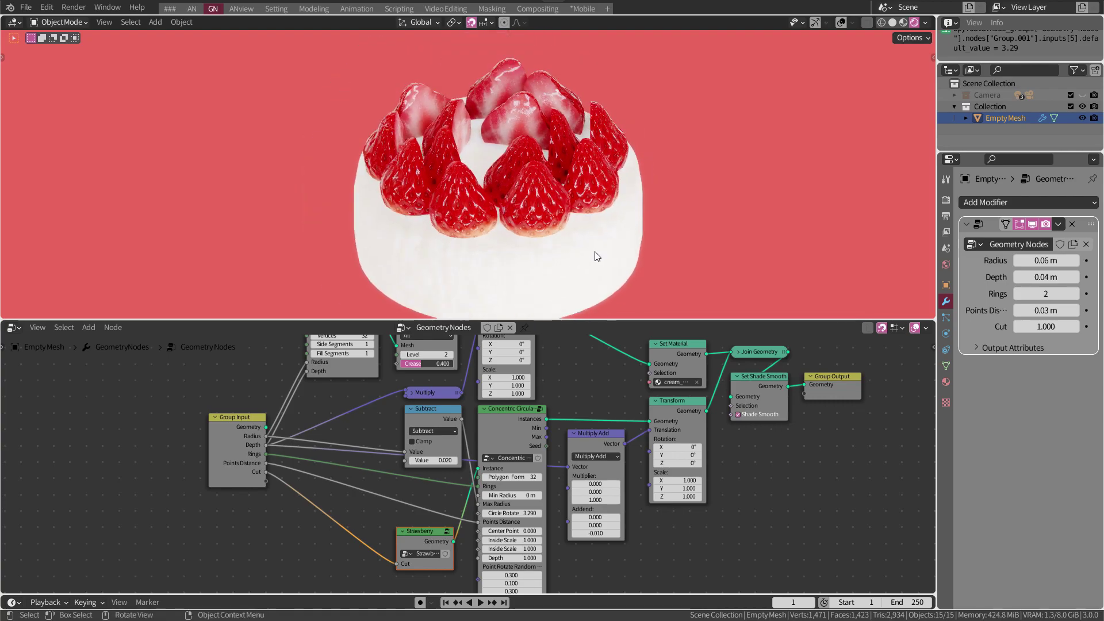
middle_drag(596, 257, 592, 252)
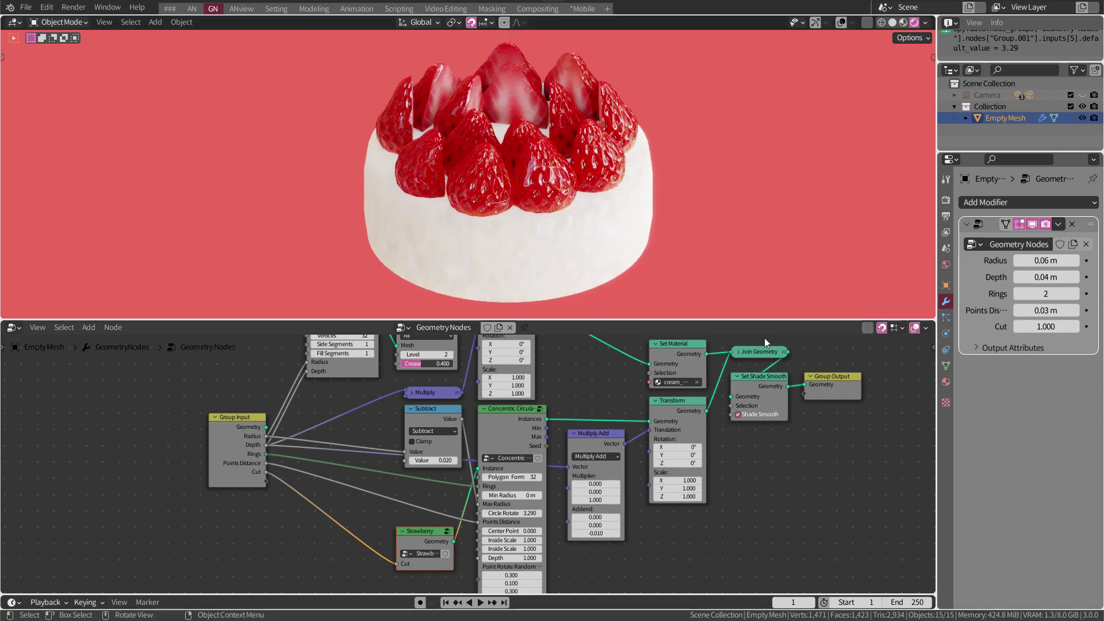